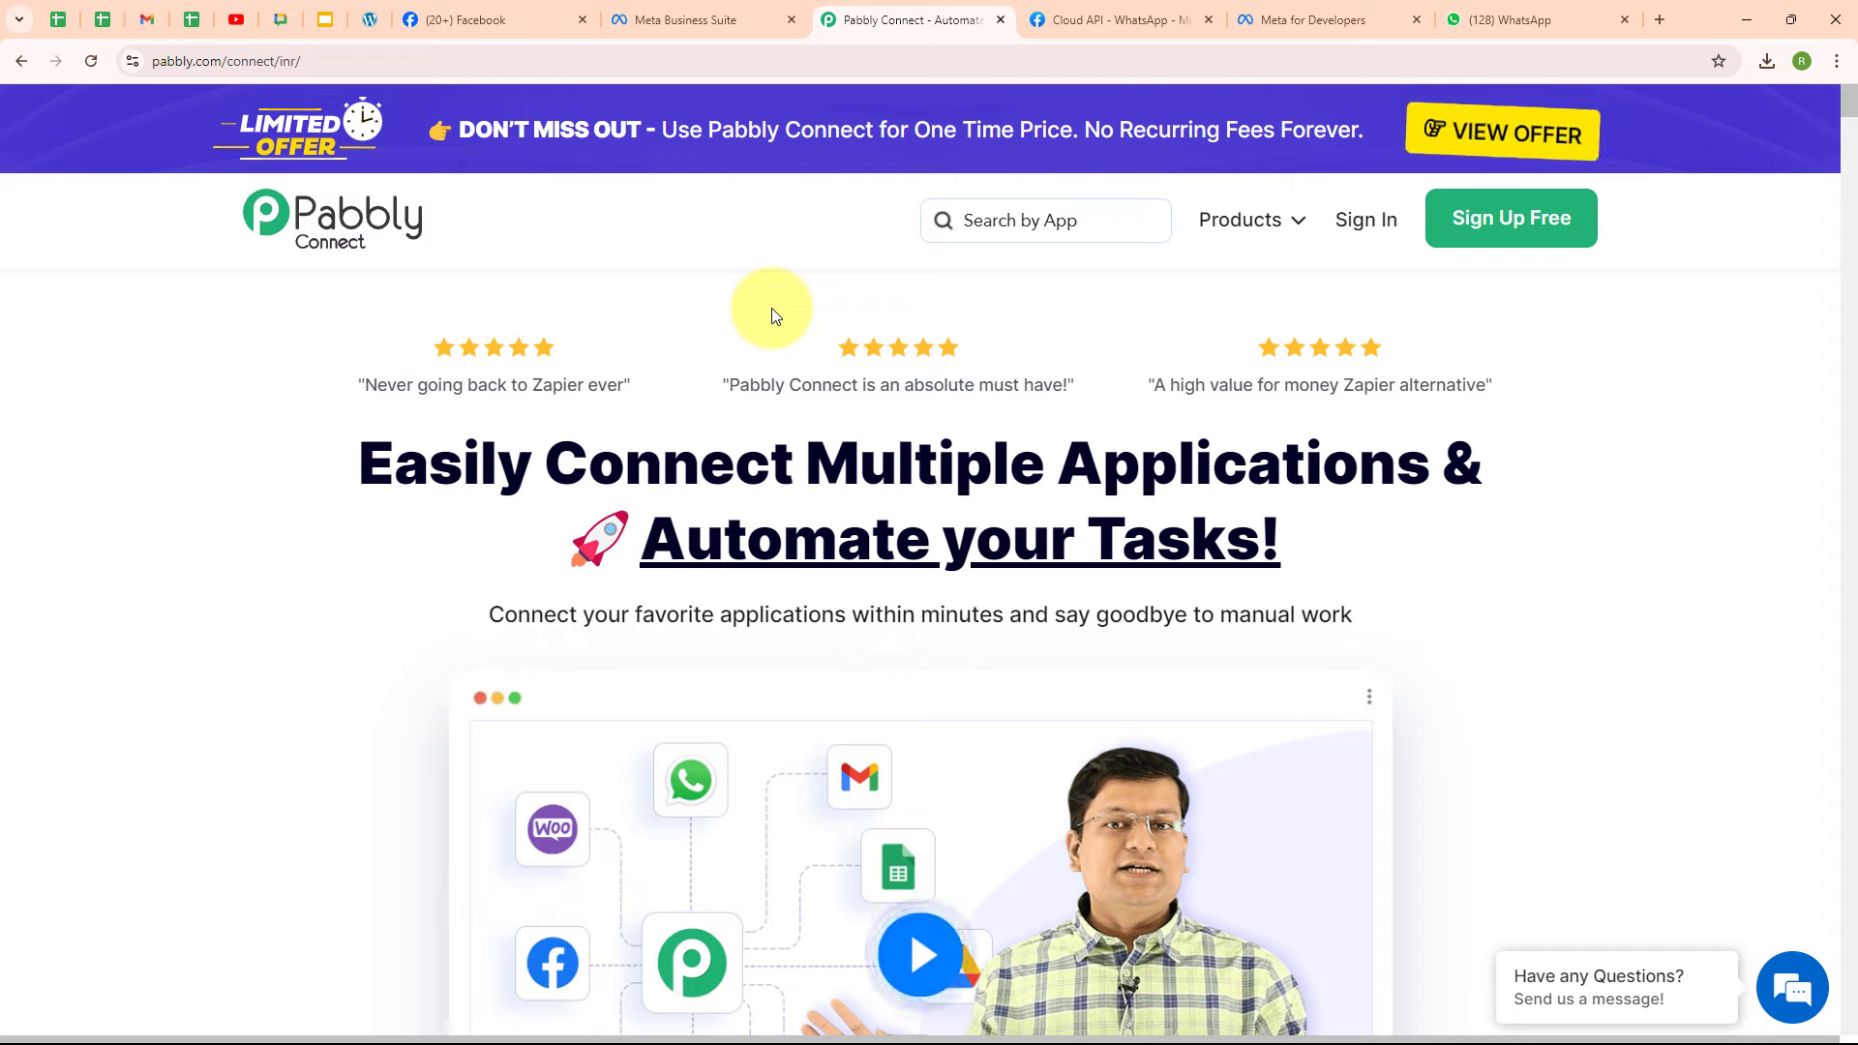
# - Switch to the Facebook tab showing the Global Horizons University page
pyautogui.click(464, 19)
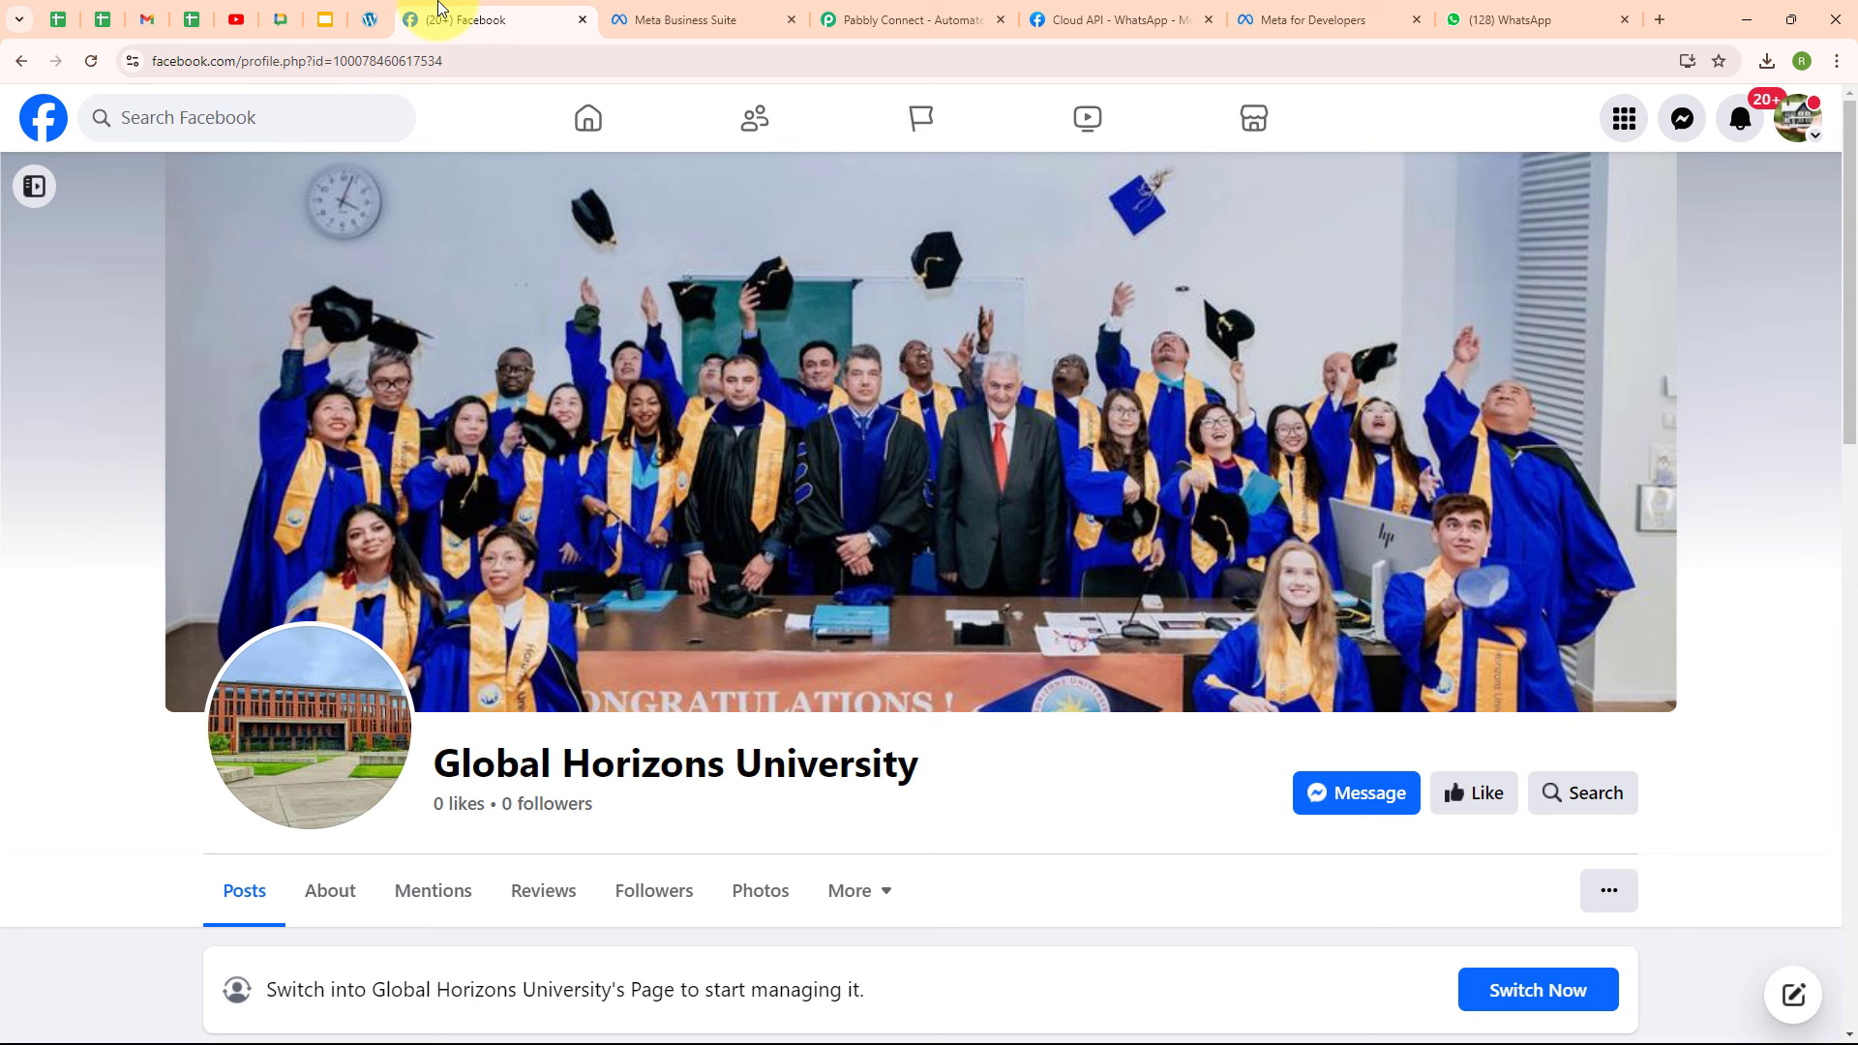
# - Highlight the Global Horizons University page name, then go back to the Pabbly Connect tab
pyautogui.moveTo(435, 763); pyautogui.dragTo(916, 781)
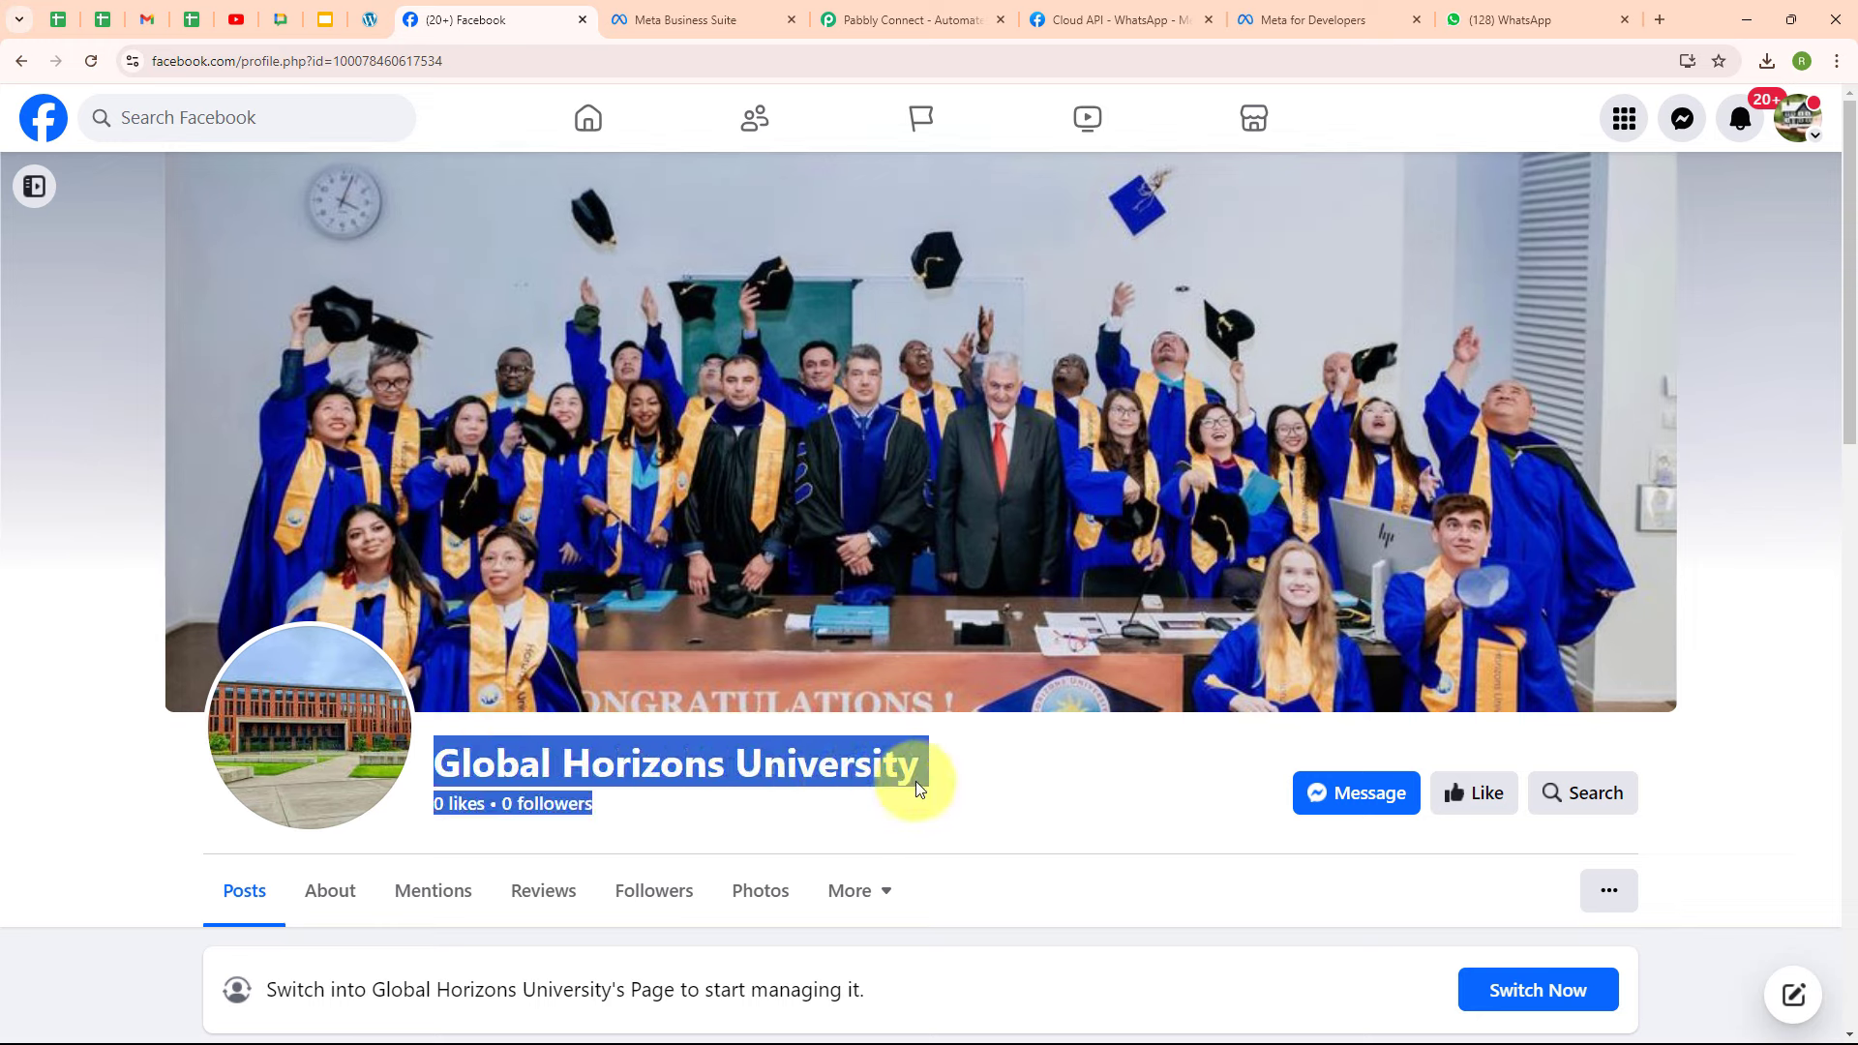
pyautogui.click(987, 768)
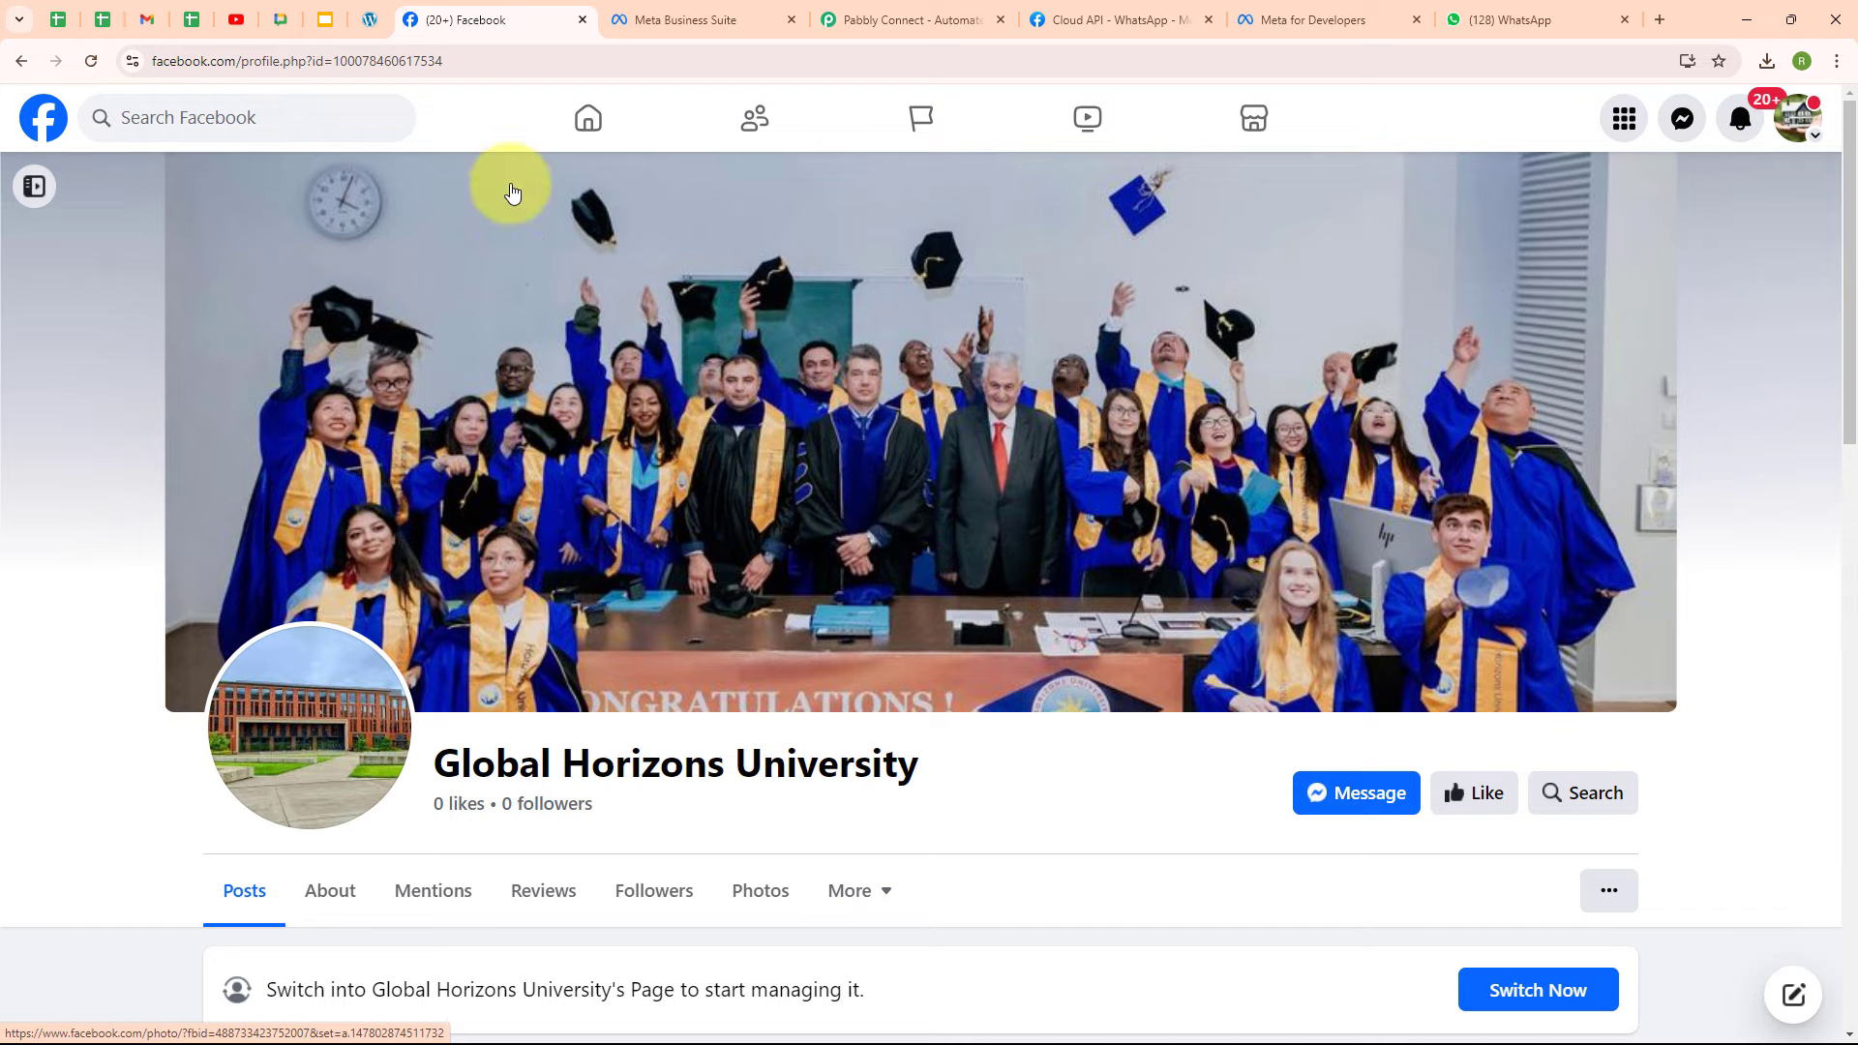
pyautogui.click(878, 13)
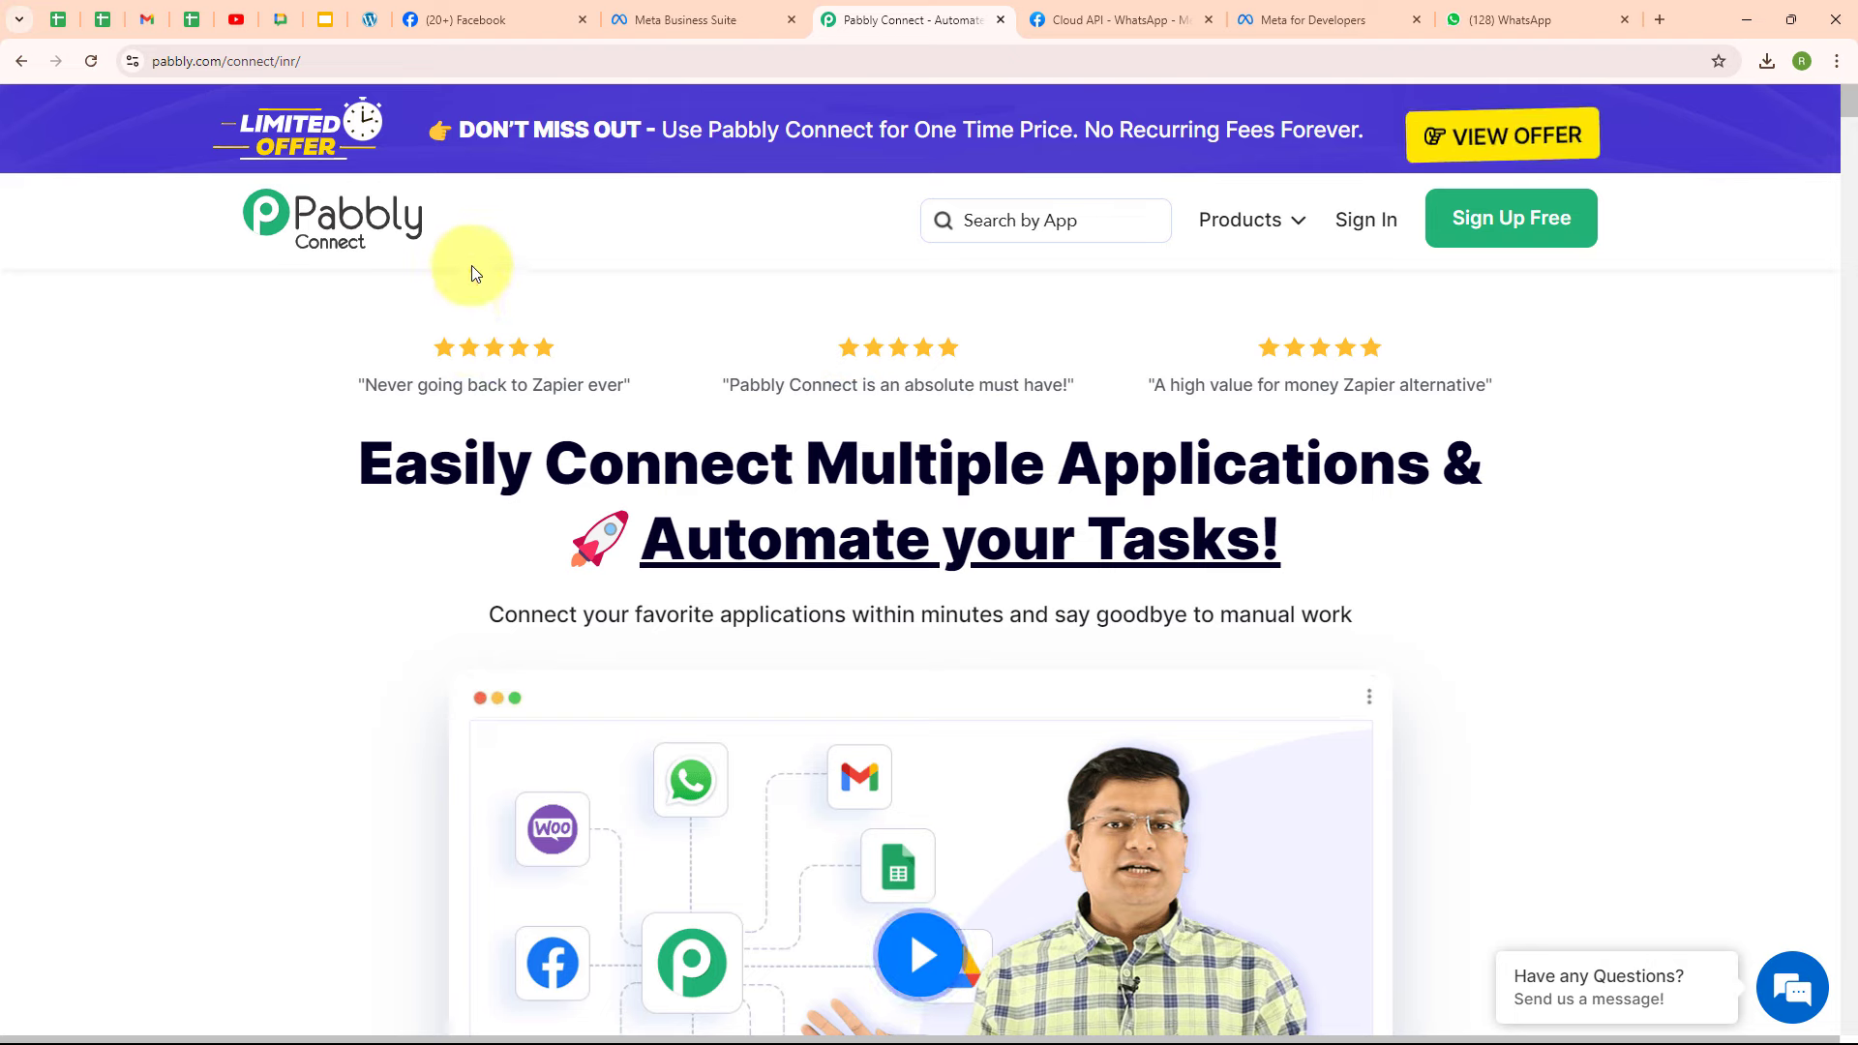
# - Sign in to the Pabbly account from the Pabbly Connect homepage
pyautogui.click(324, 53)
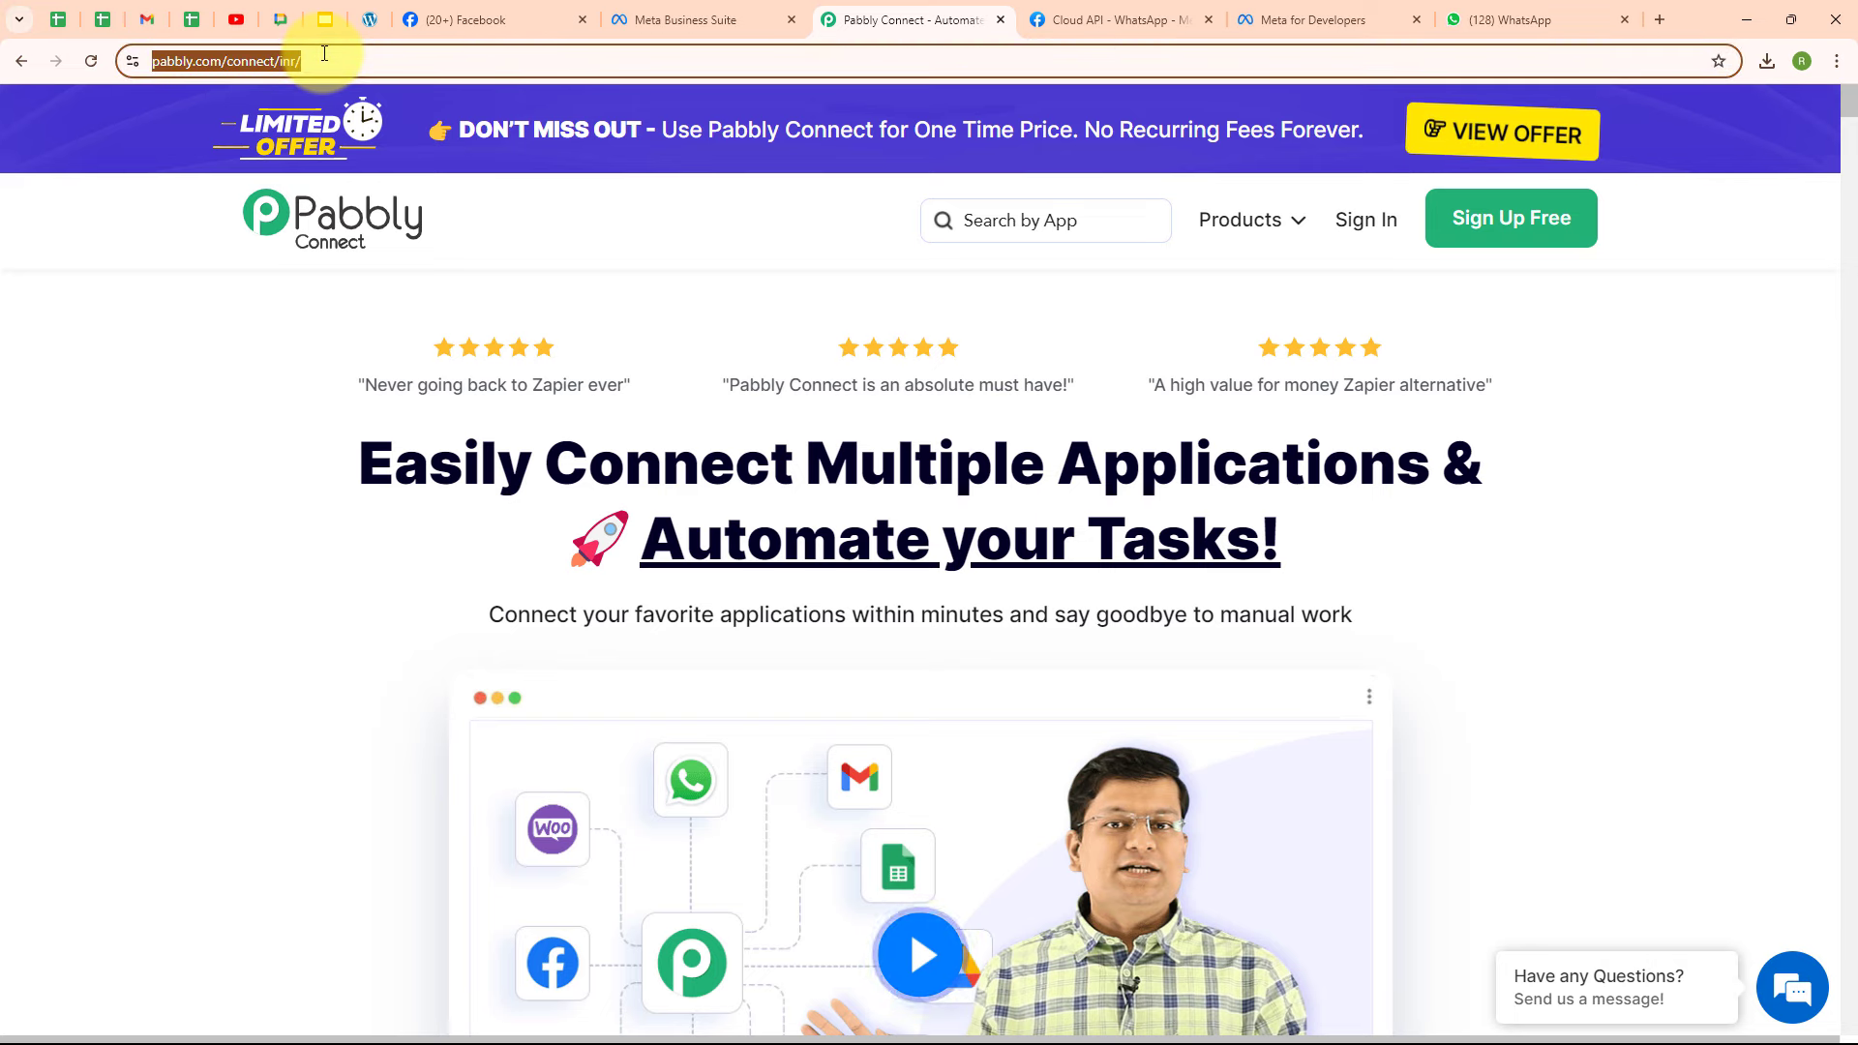
pyautogui.click(288, 360)
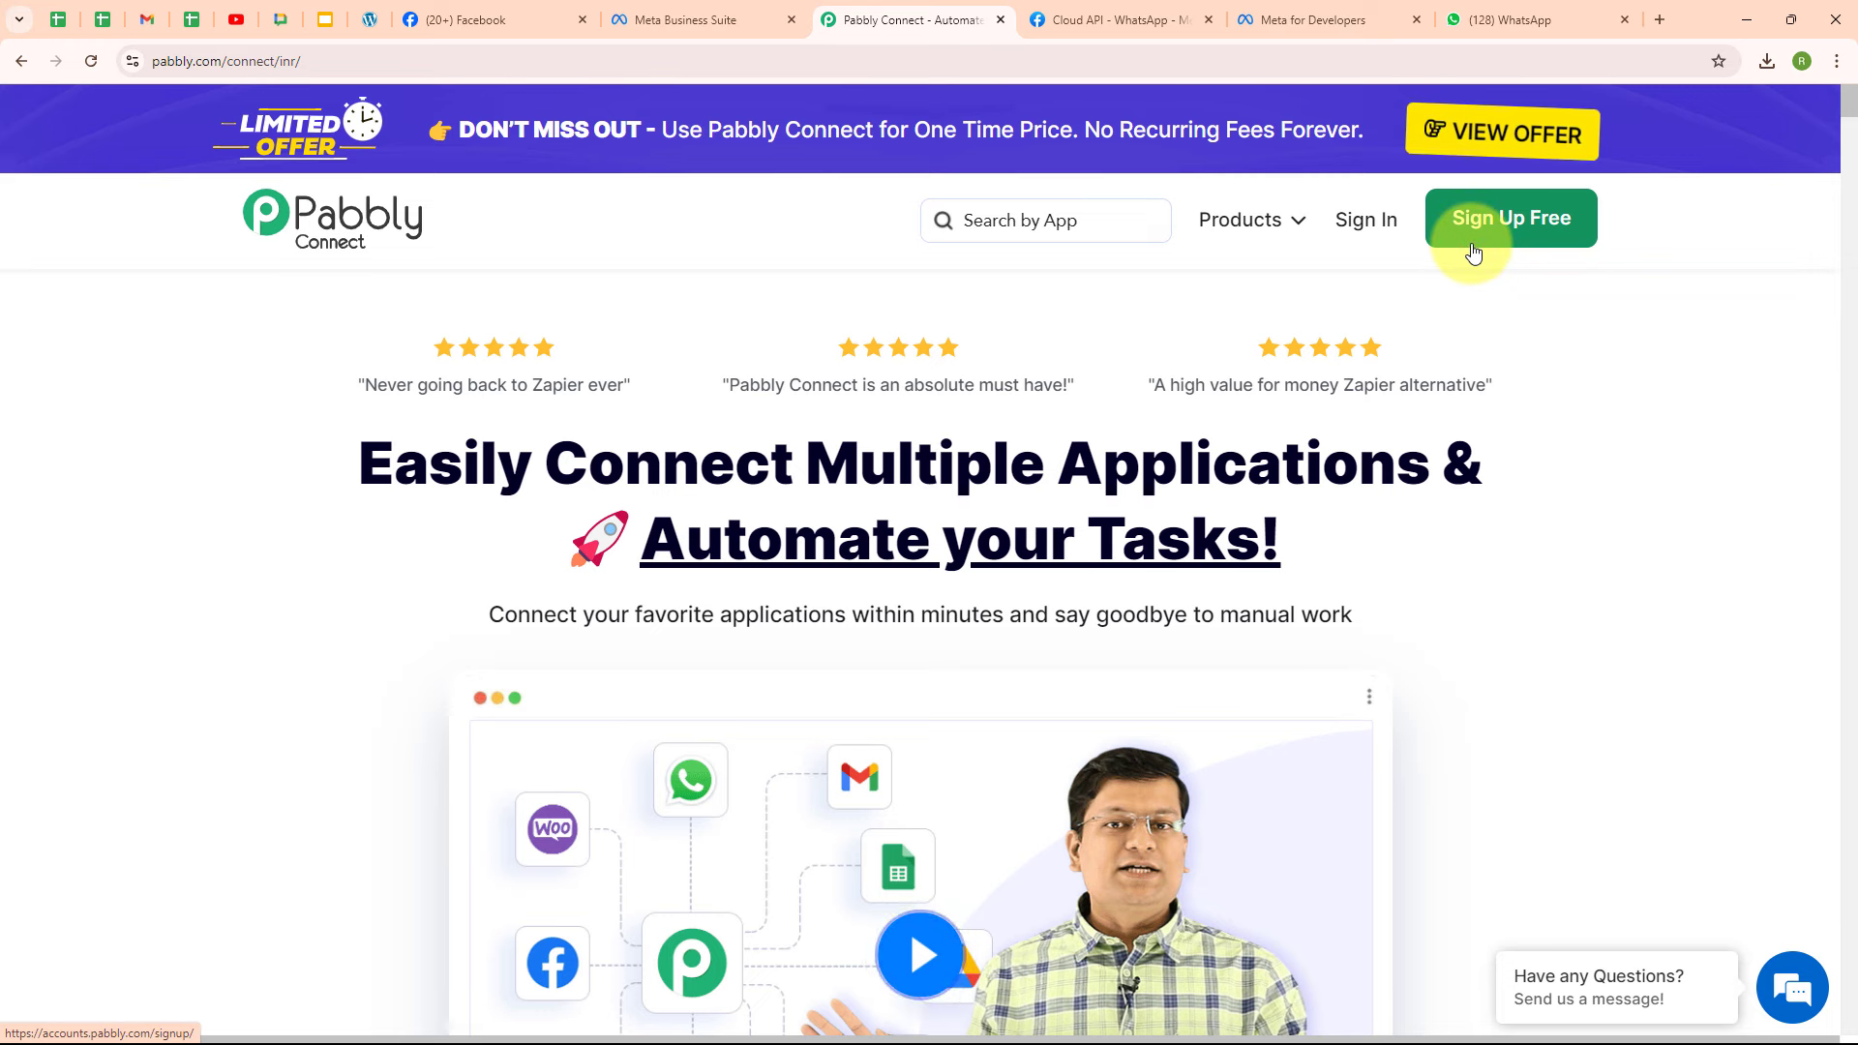
pyautogui.click(1379, 236)
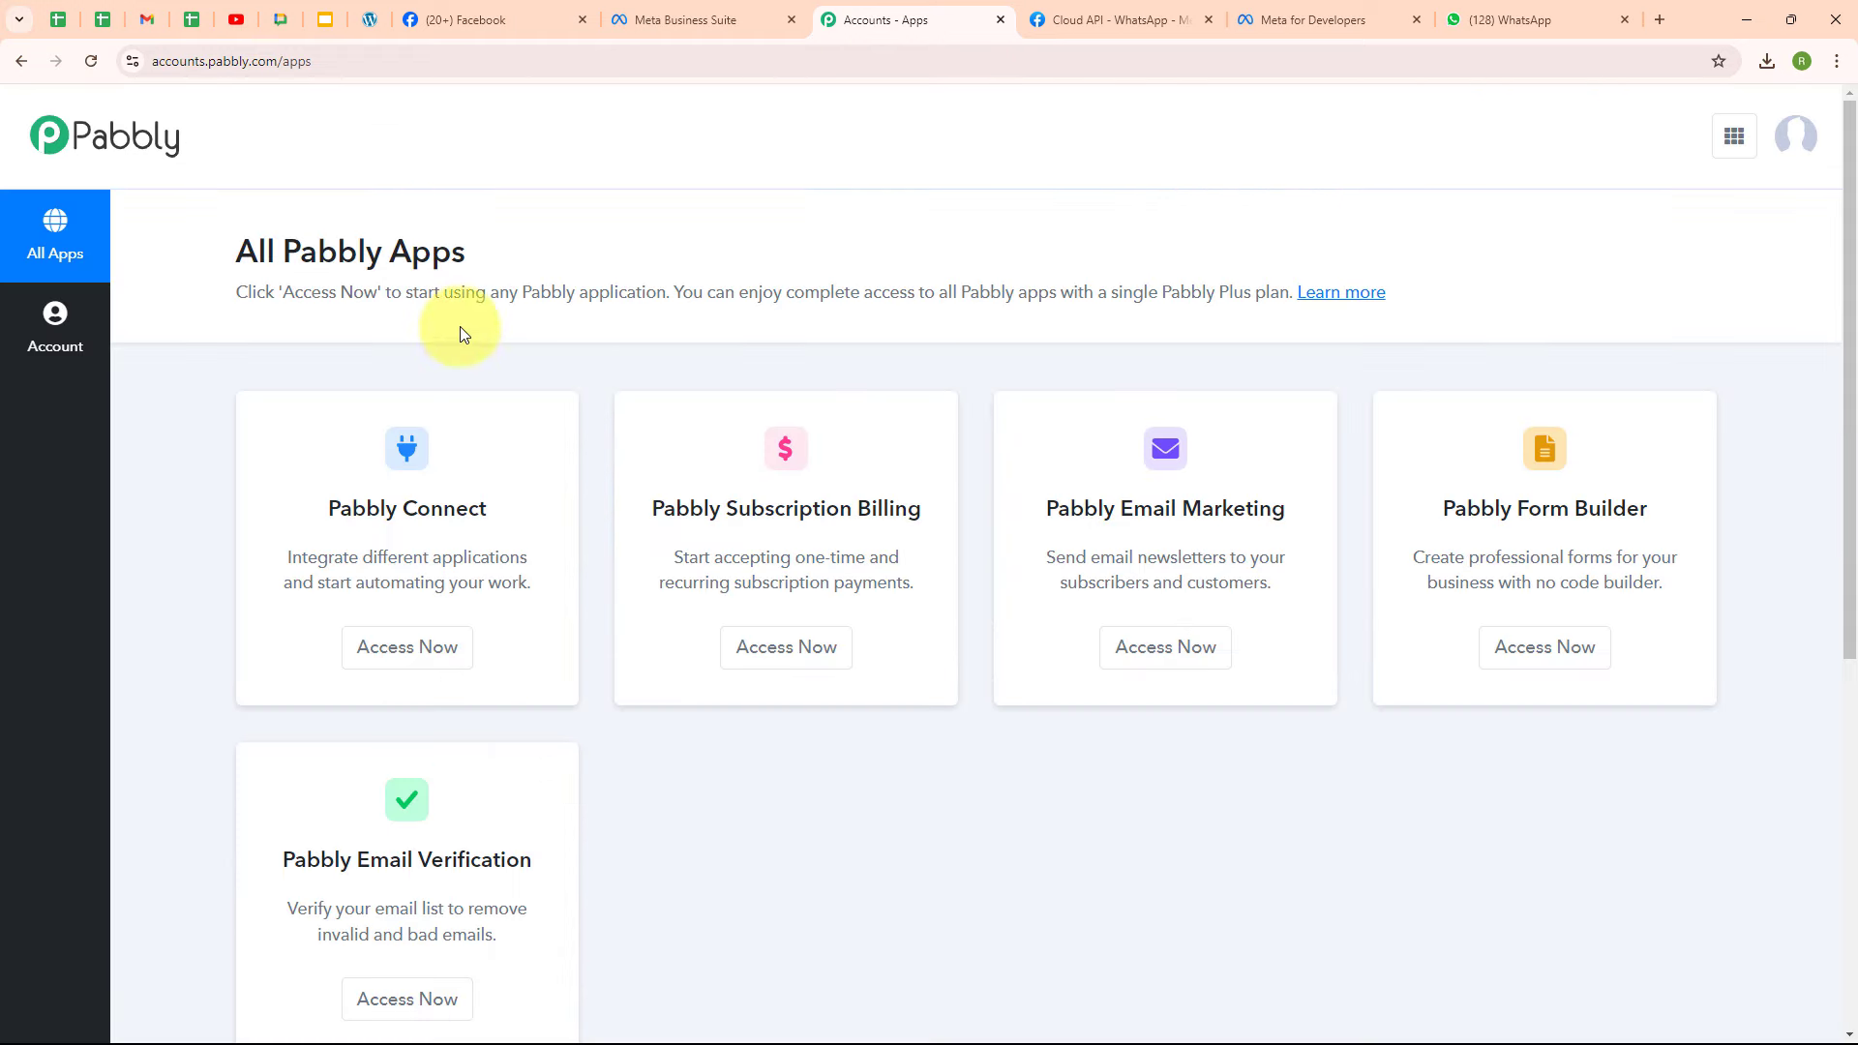
# - Launch Pabbly Connect from All Pabbly Apps and start a new workflow
pyautogui.moveTo(239, 259); pyautogui.dragTo(492, 268)
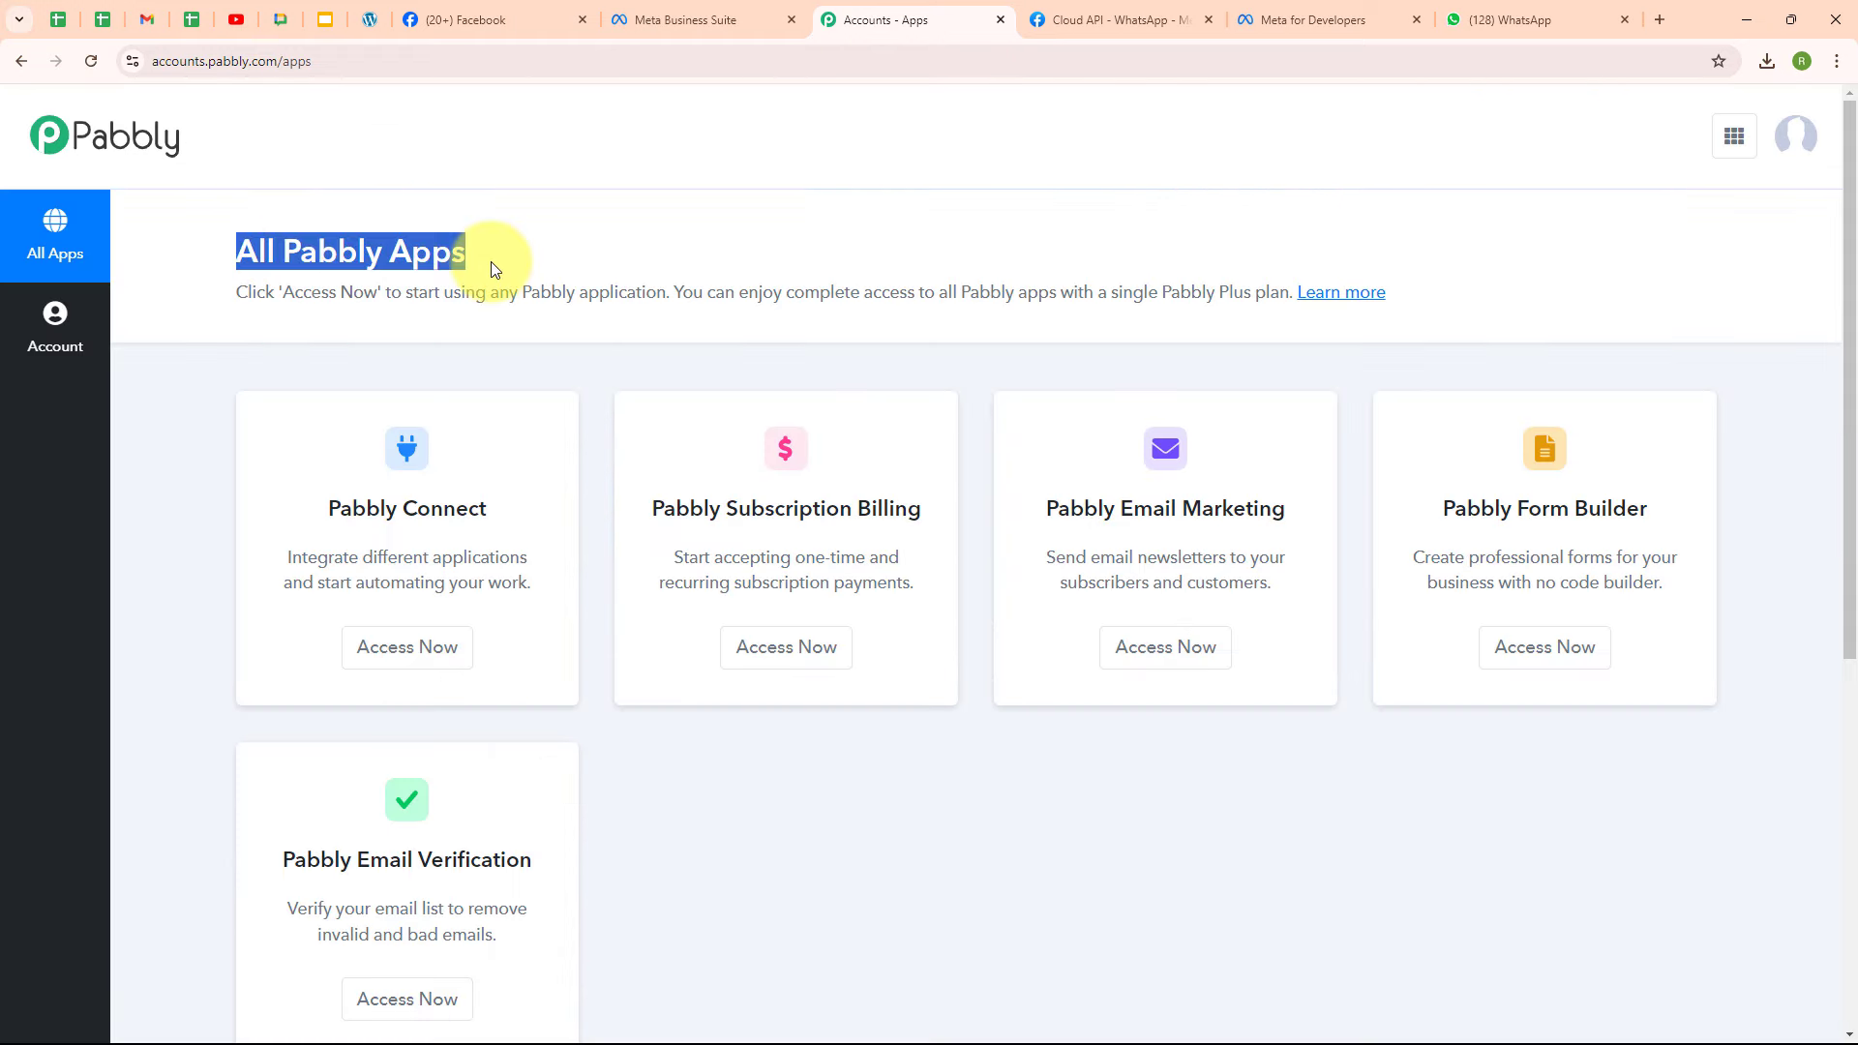
pyautogui.click(1003, 356)
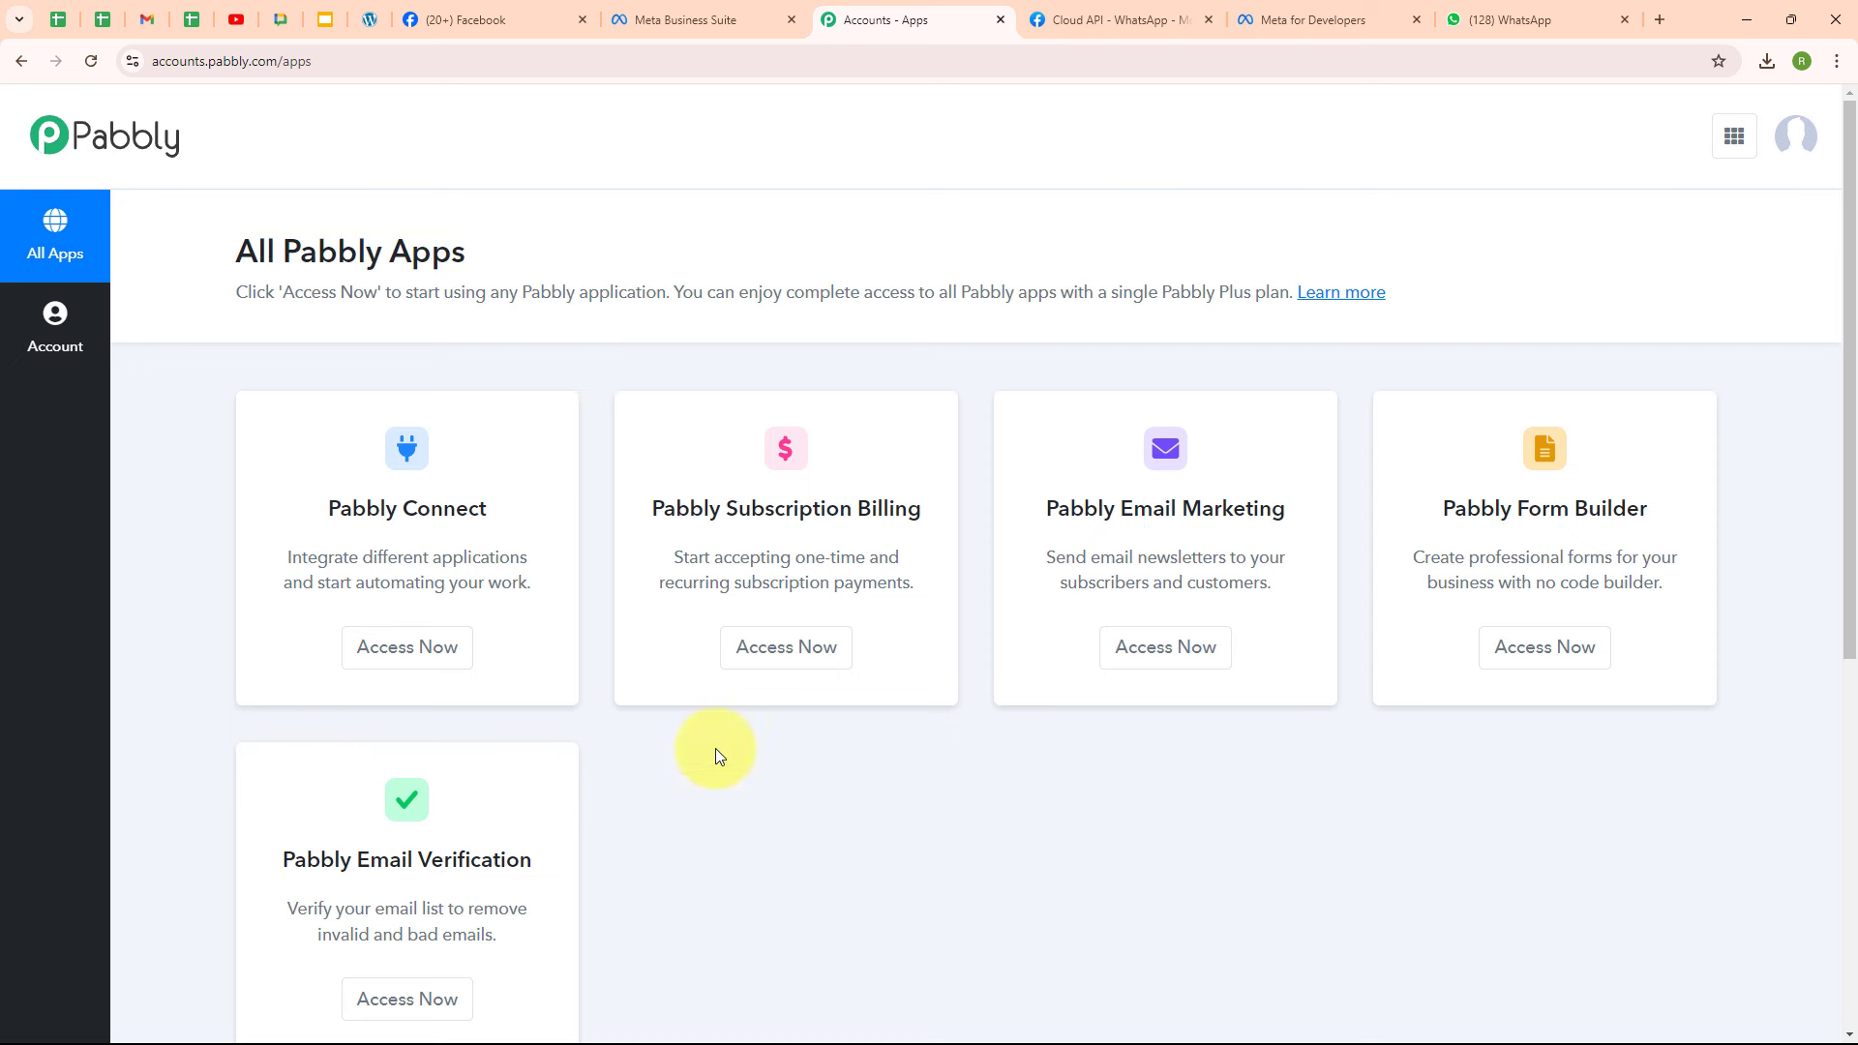
pyautogui.click(408, 648)
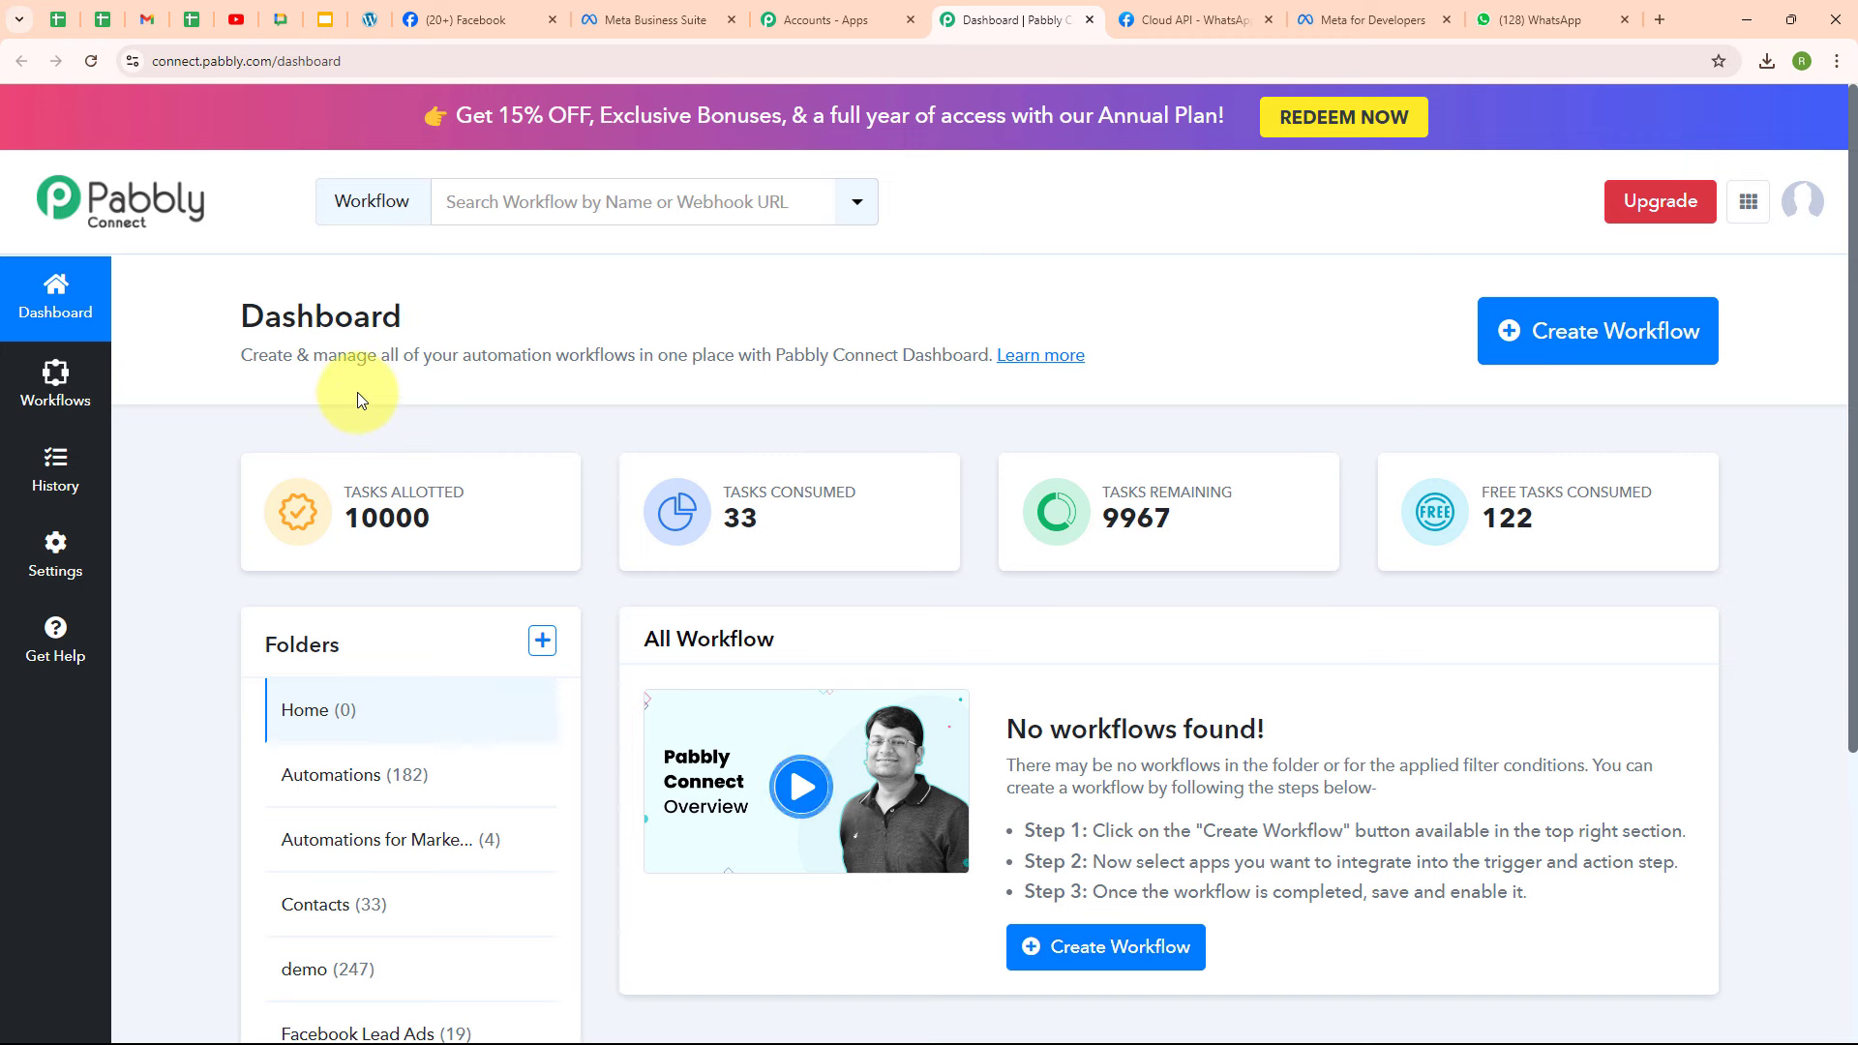
pyautogui.click(1535, 364)
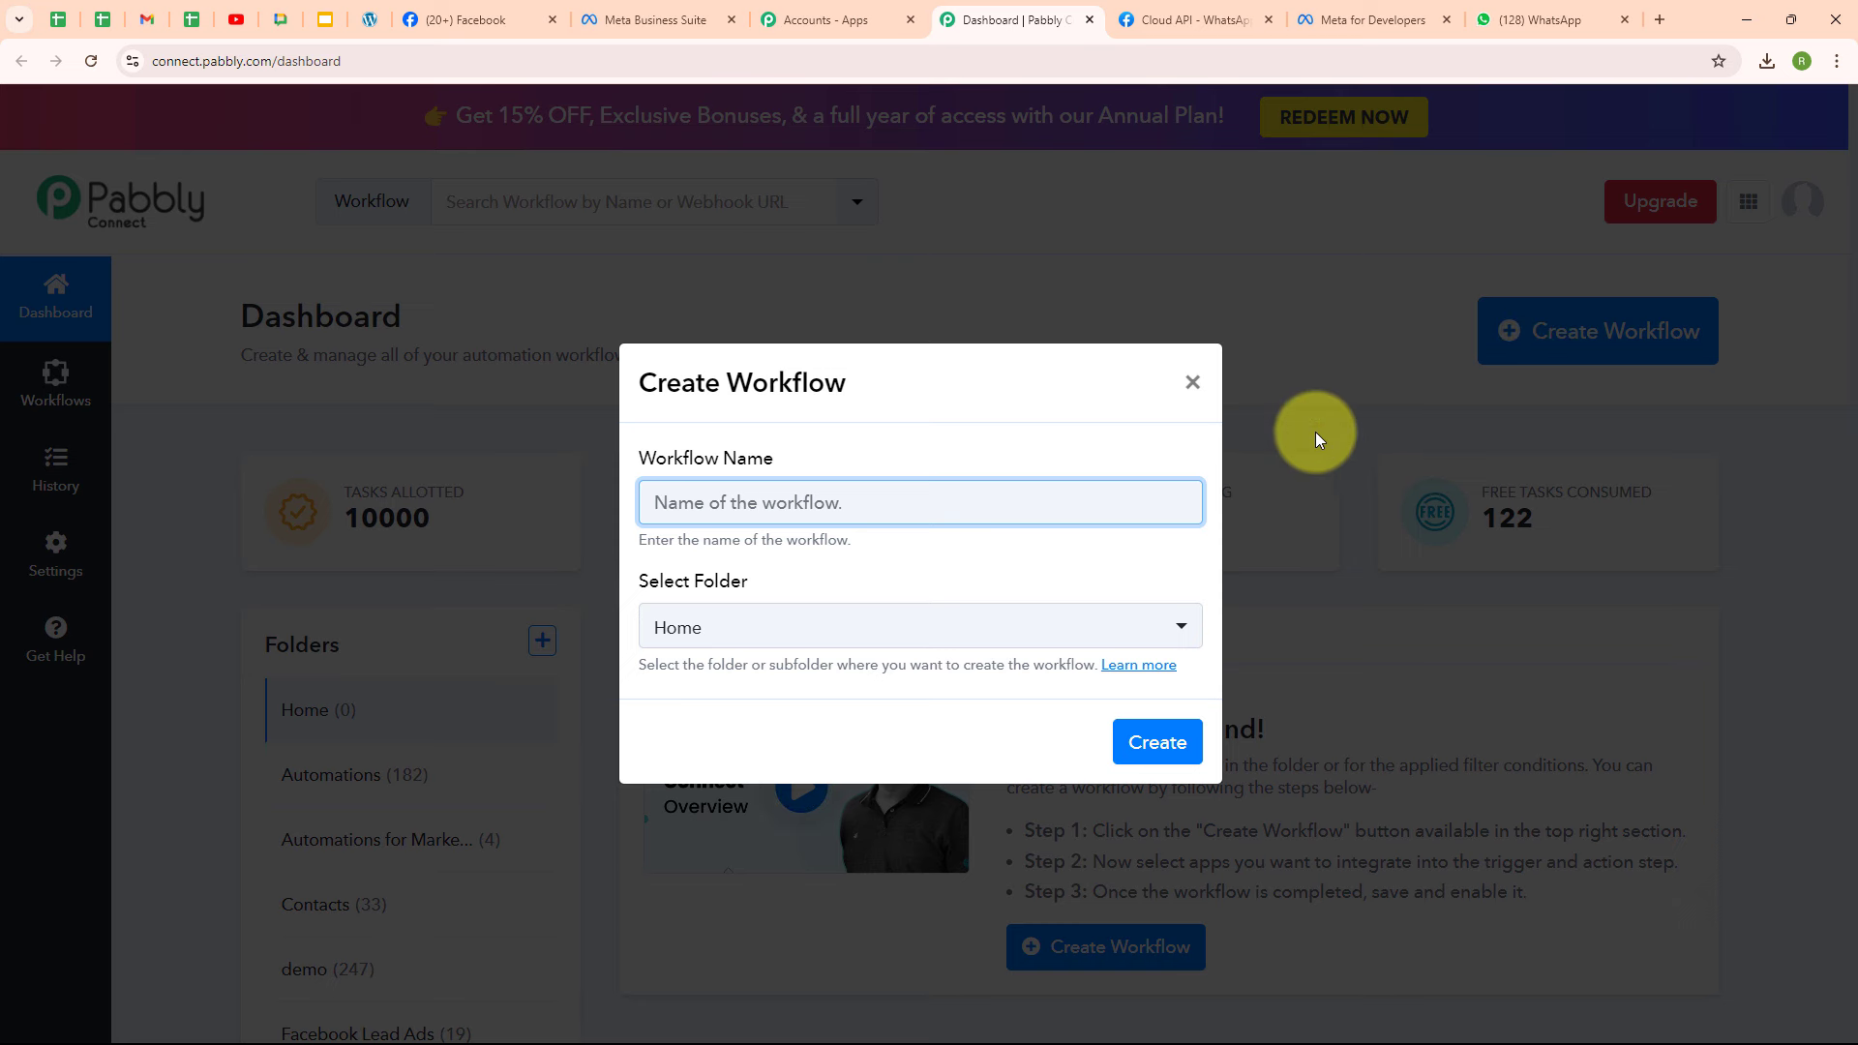
# - Name the workflow 'Share Product Brochures with Facebook Lead via WhatsApp' and file it under Automations
pyautogui.write('Share Product Brochures with Facebook Lead via WhatsApp')
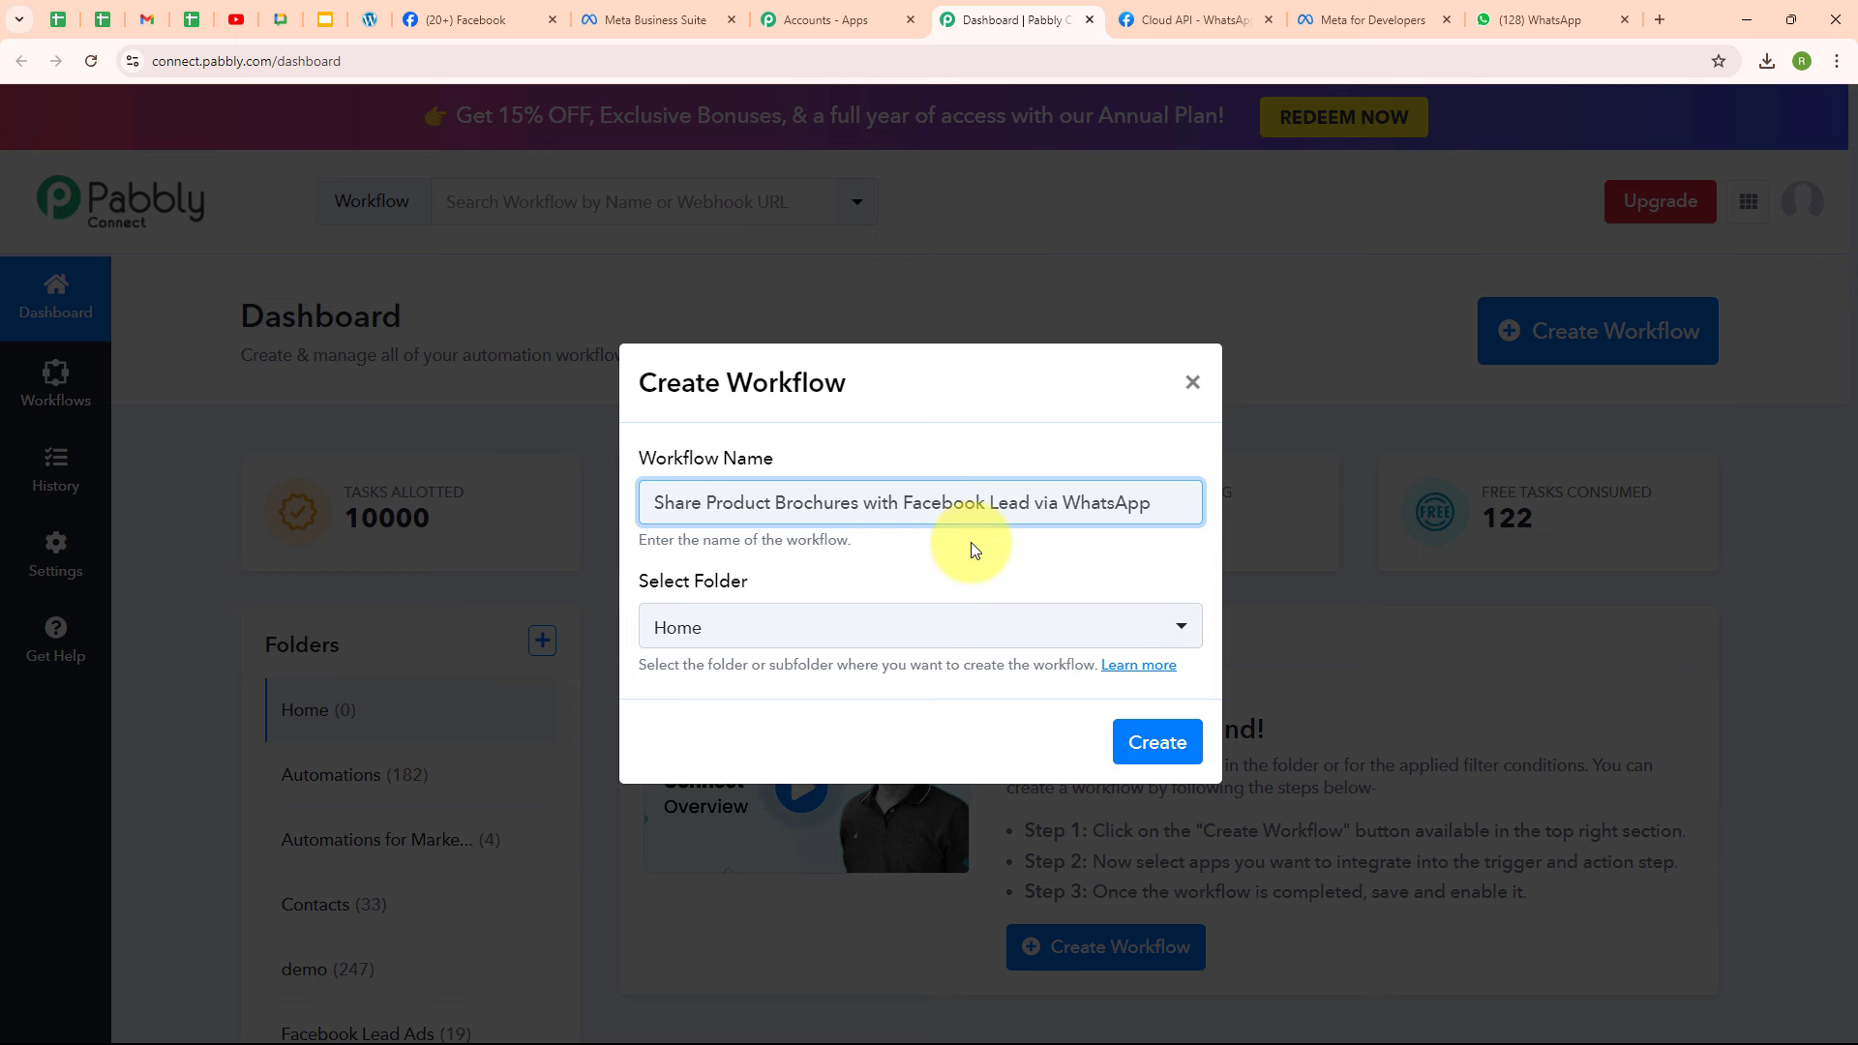
pyautogui.click(969, 581)
pyautogui.click(956, 634)
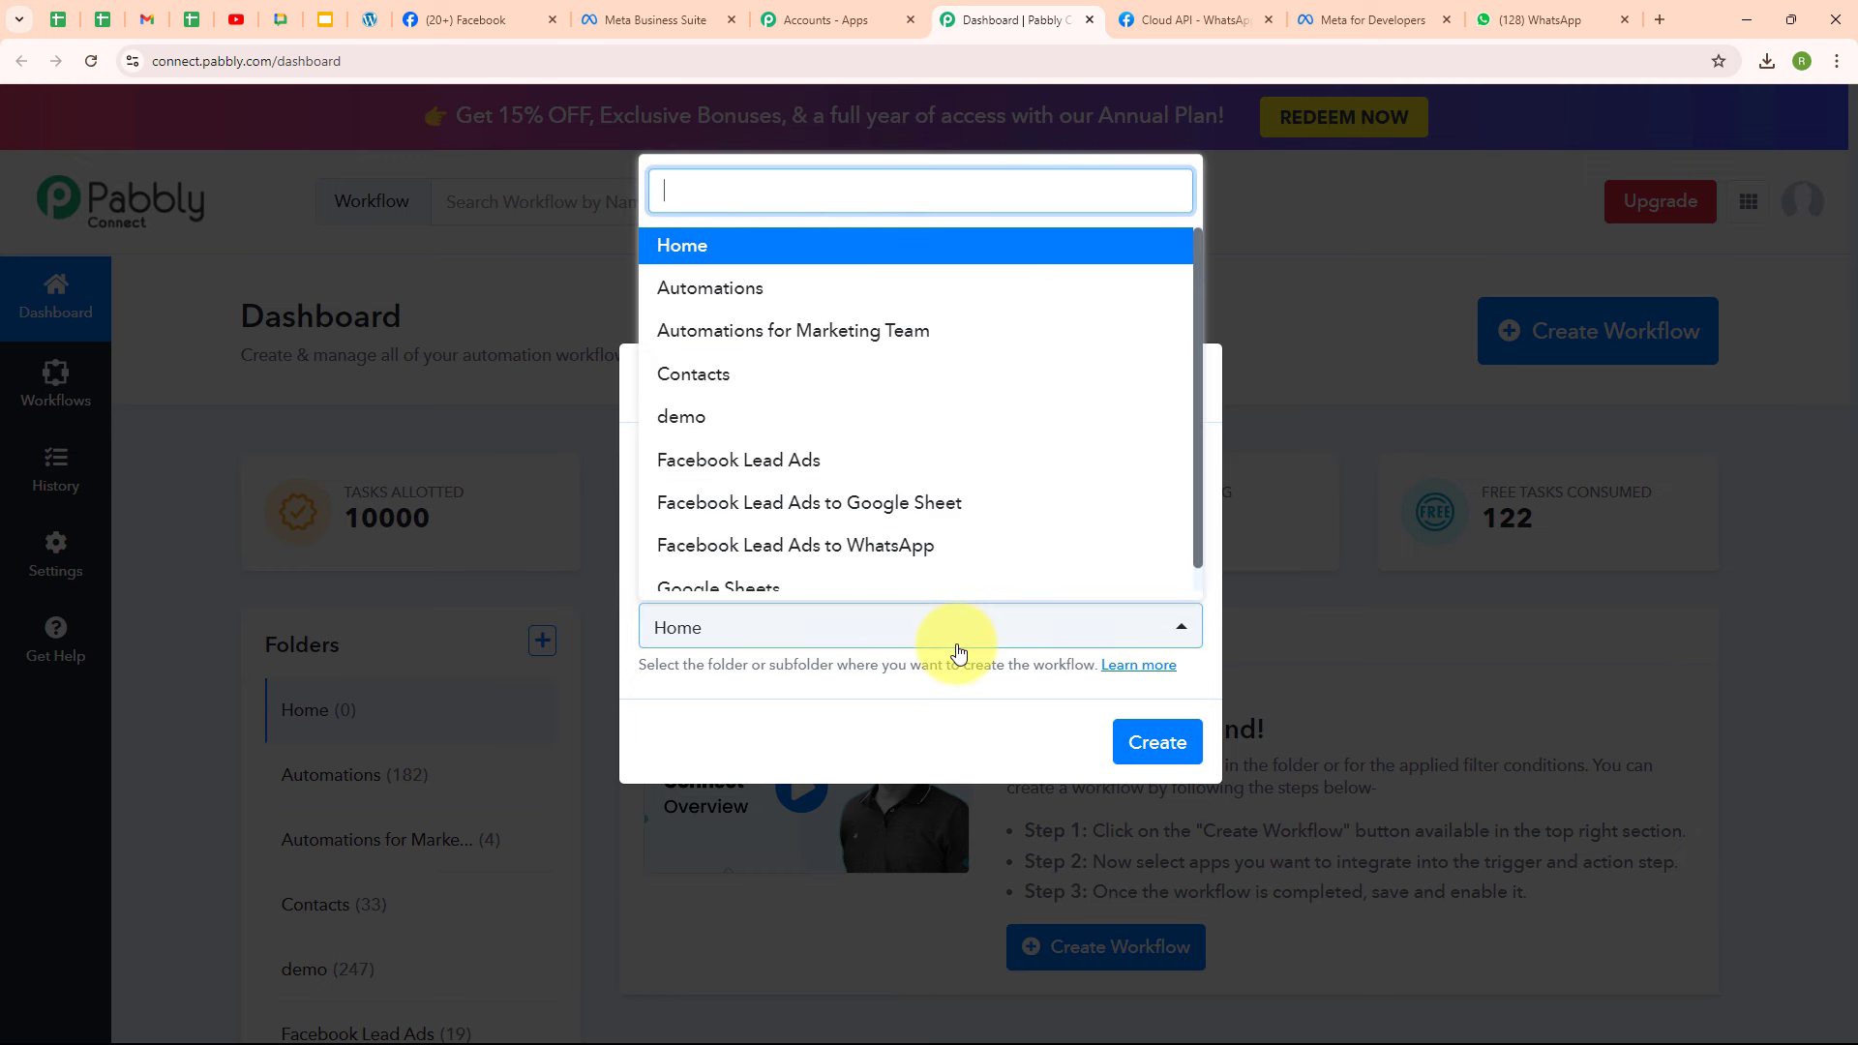
pyautogui.click(792, 283)
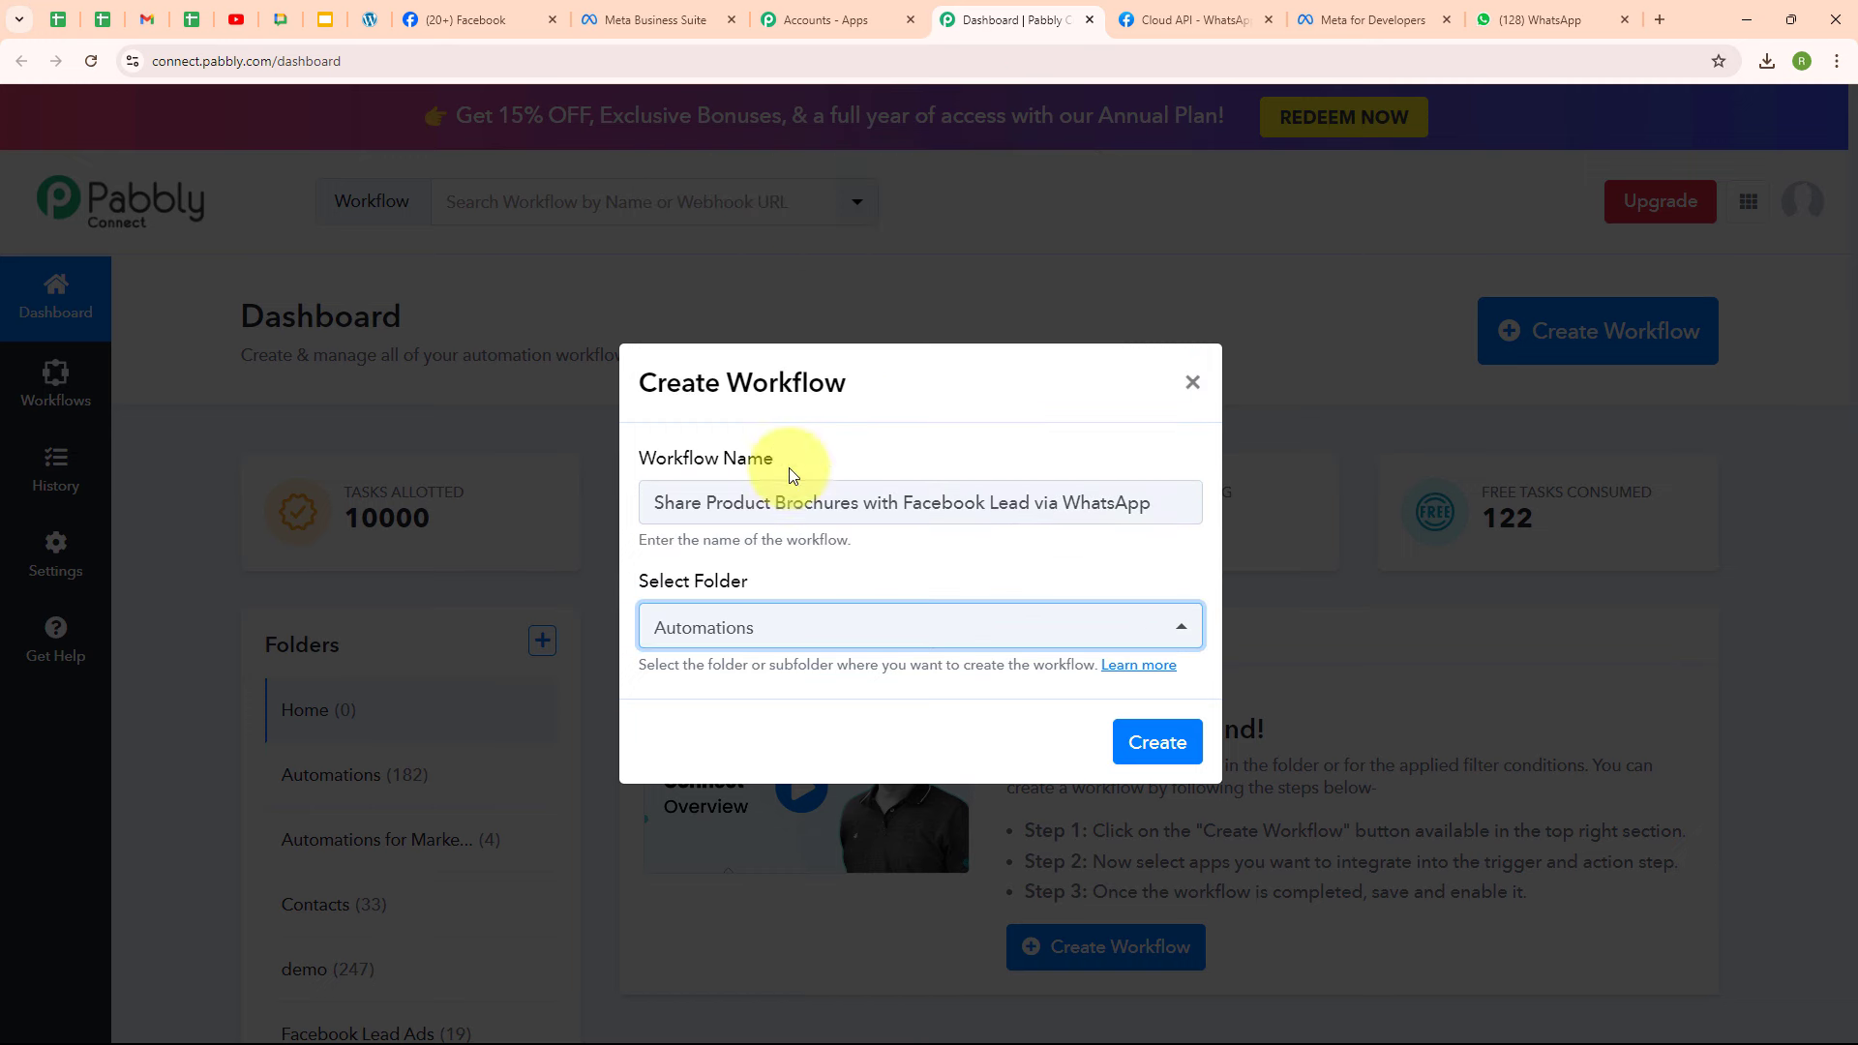
pyautogui.click(814, 581)
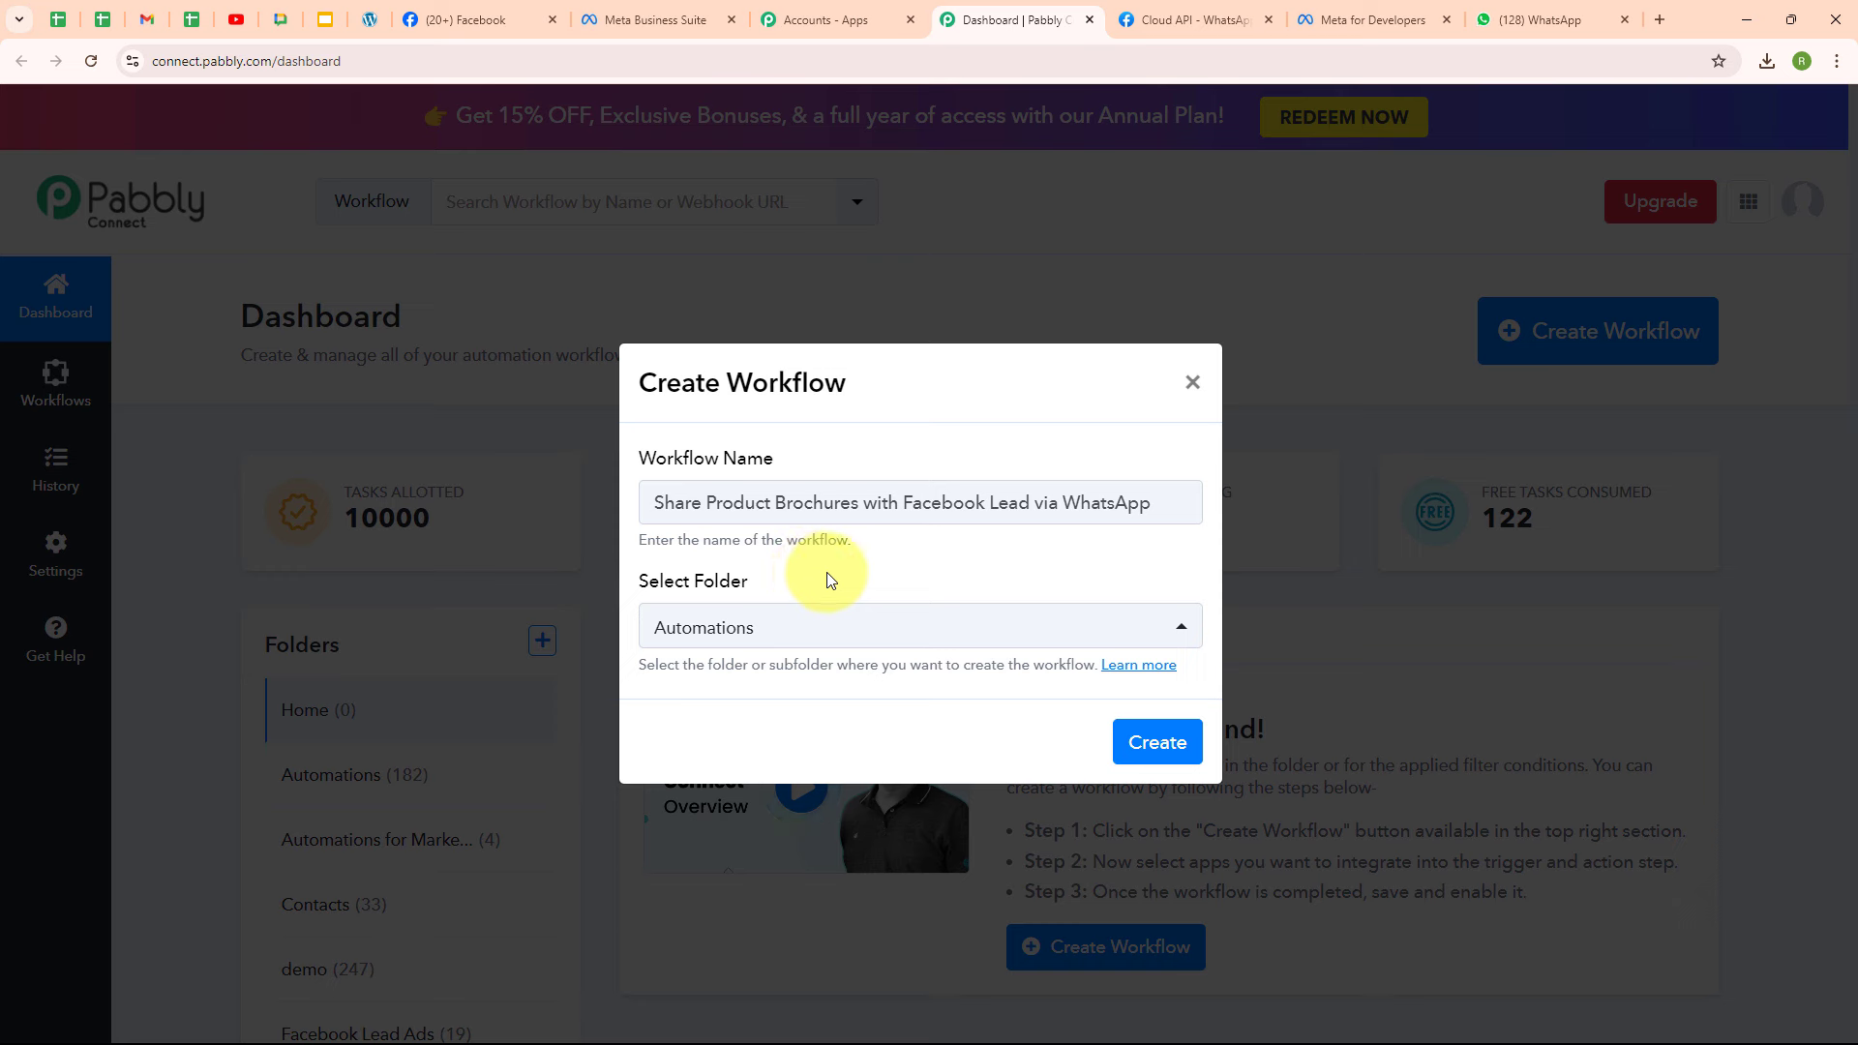
pyautogui.click(1153, 665)
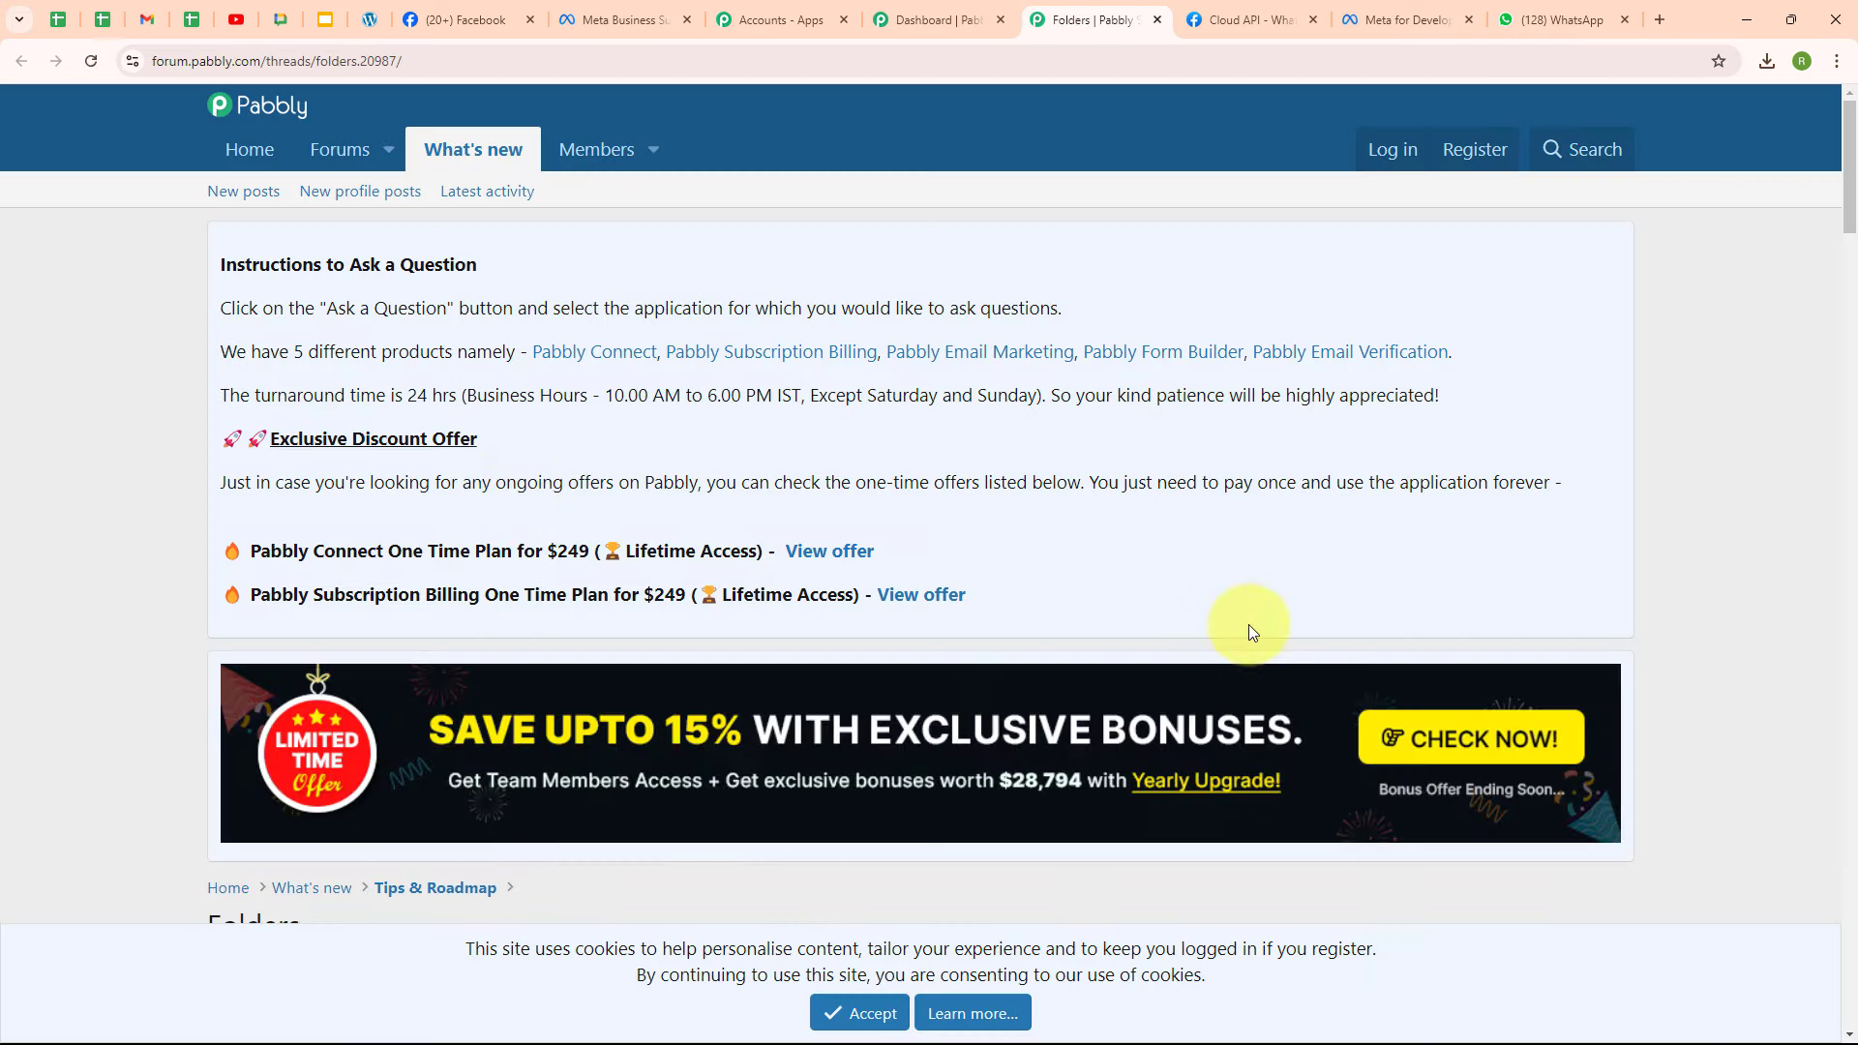
# - Scroll through the Folders help article, then close its tab to return to the Create Workflow dialog
pyautogui.scroll(-6, 1248, 624)
pyautogui.scroll(-3, 1248, 624)
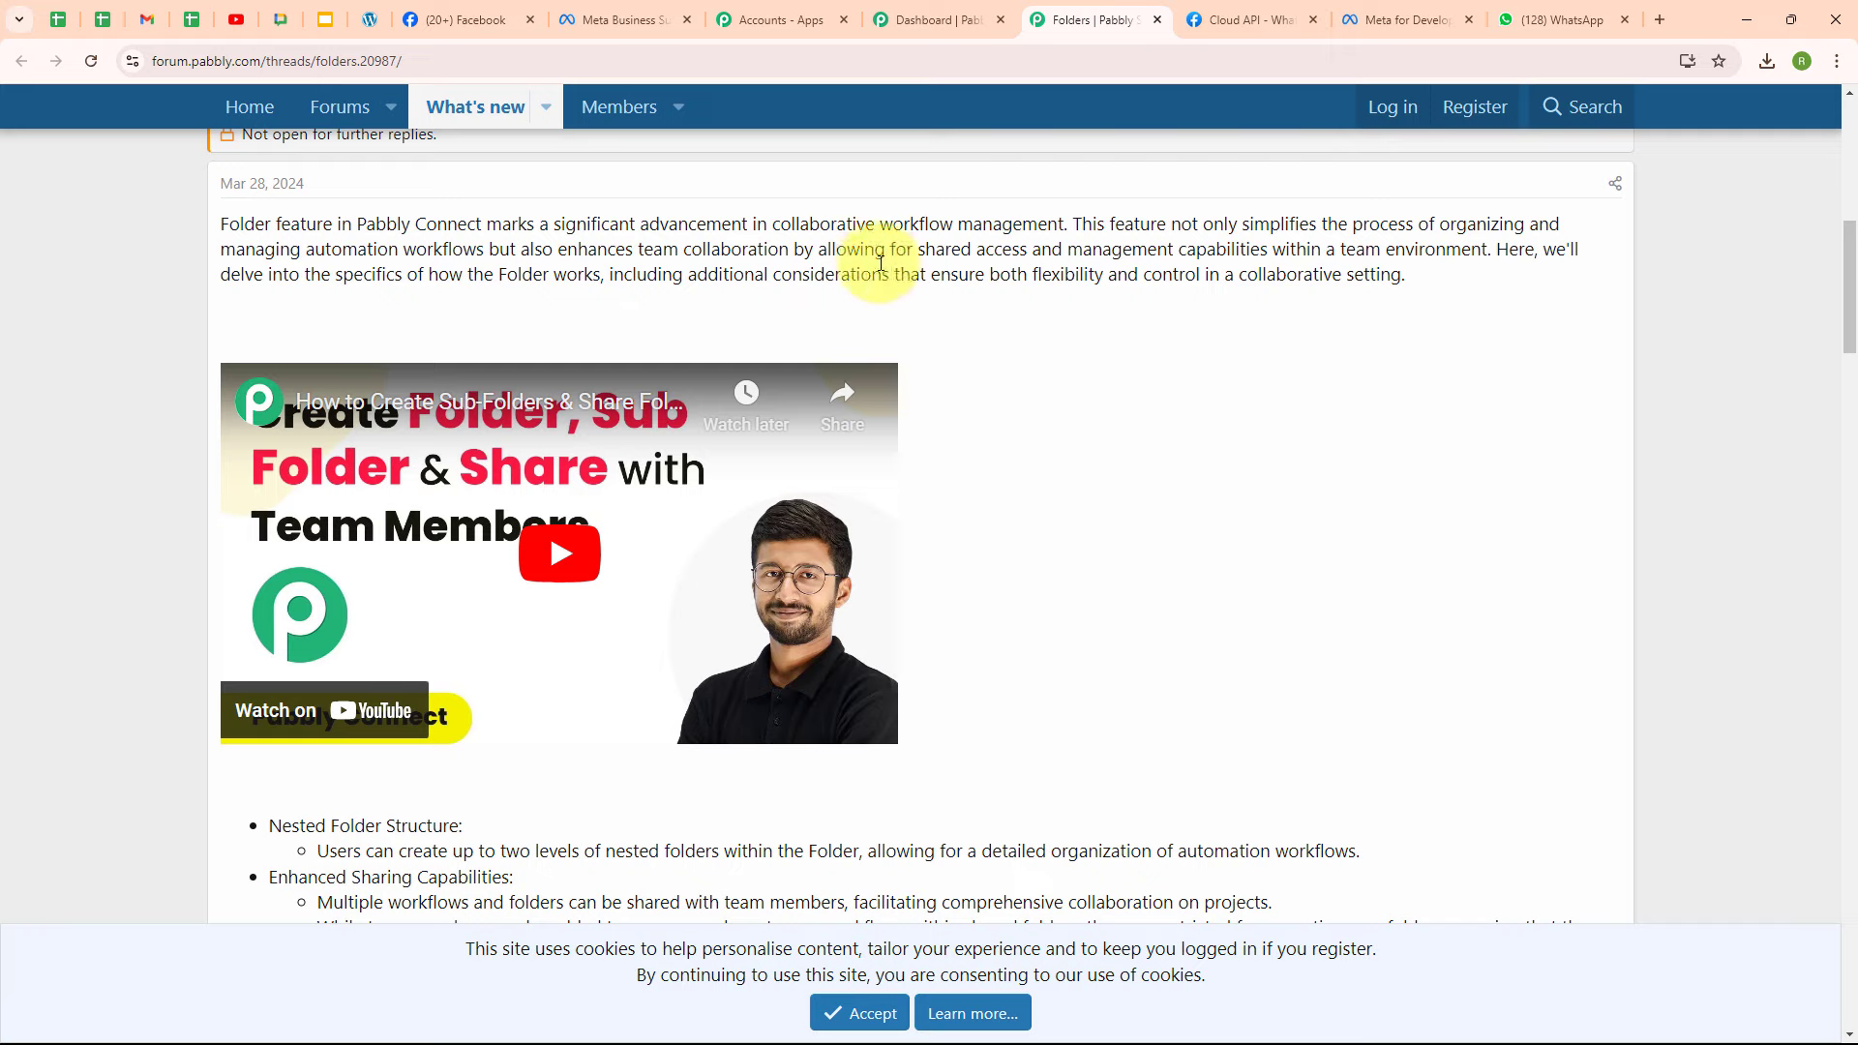
pyautogui.click(1157, 20)
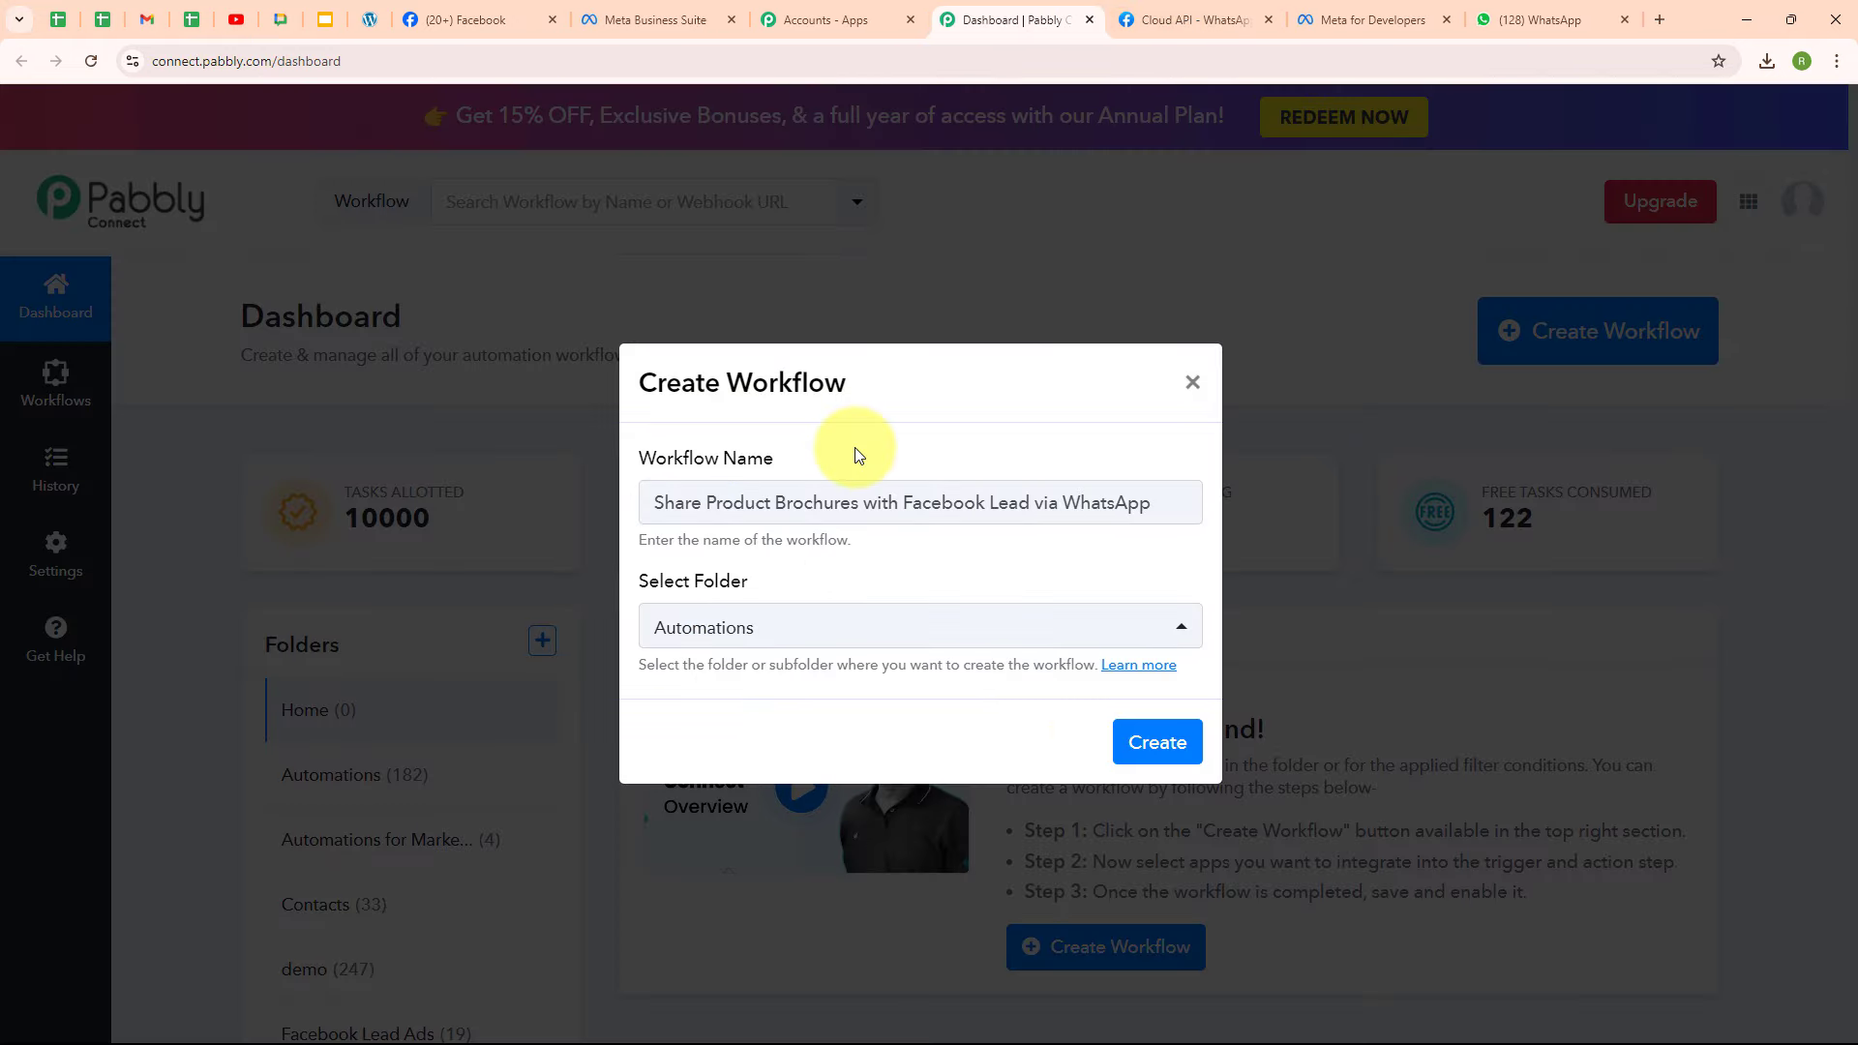
# - Create the workflow and re-expand its trigger step to show the Choose App panel
pyautogui.click(1138, 747)
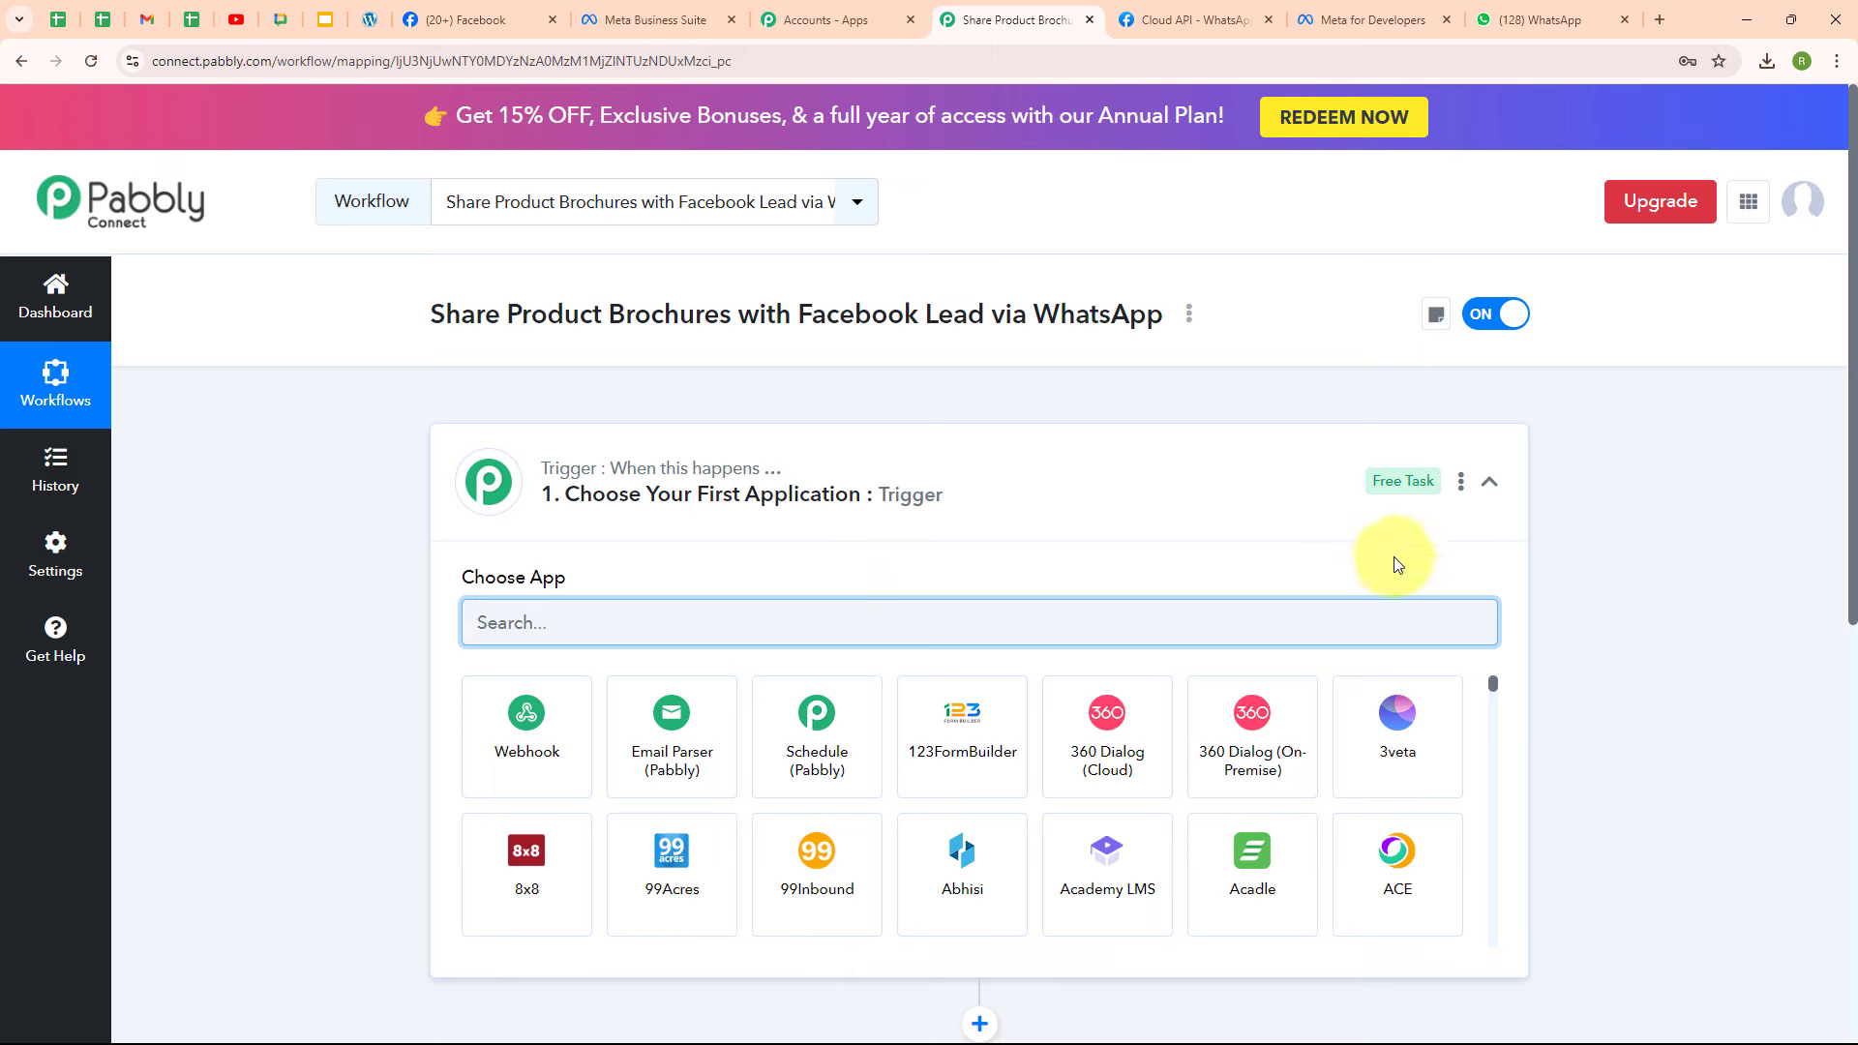
pyautogui.click(1489, 481)
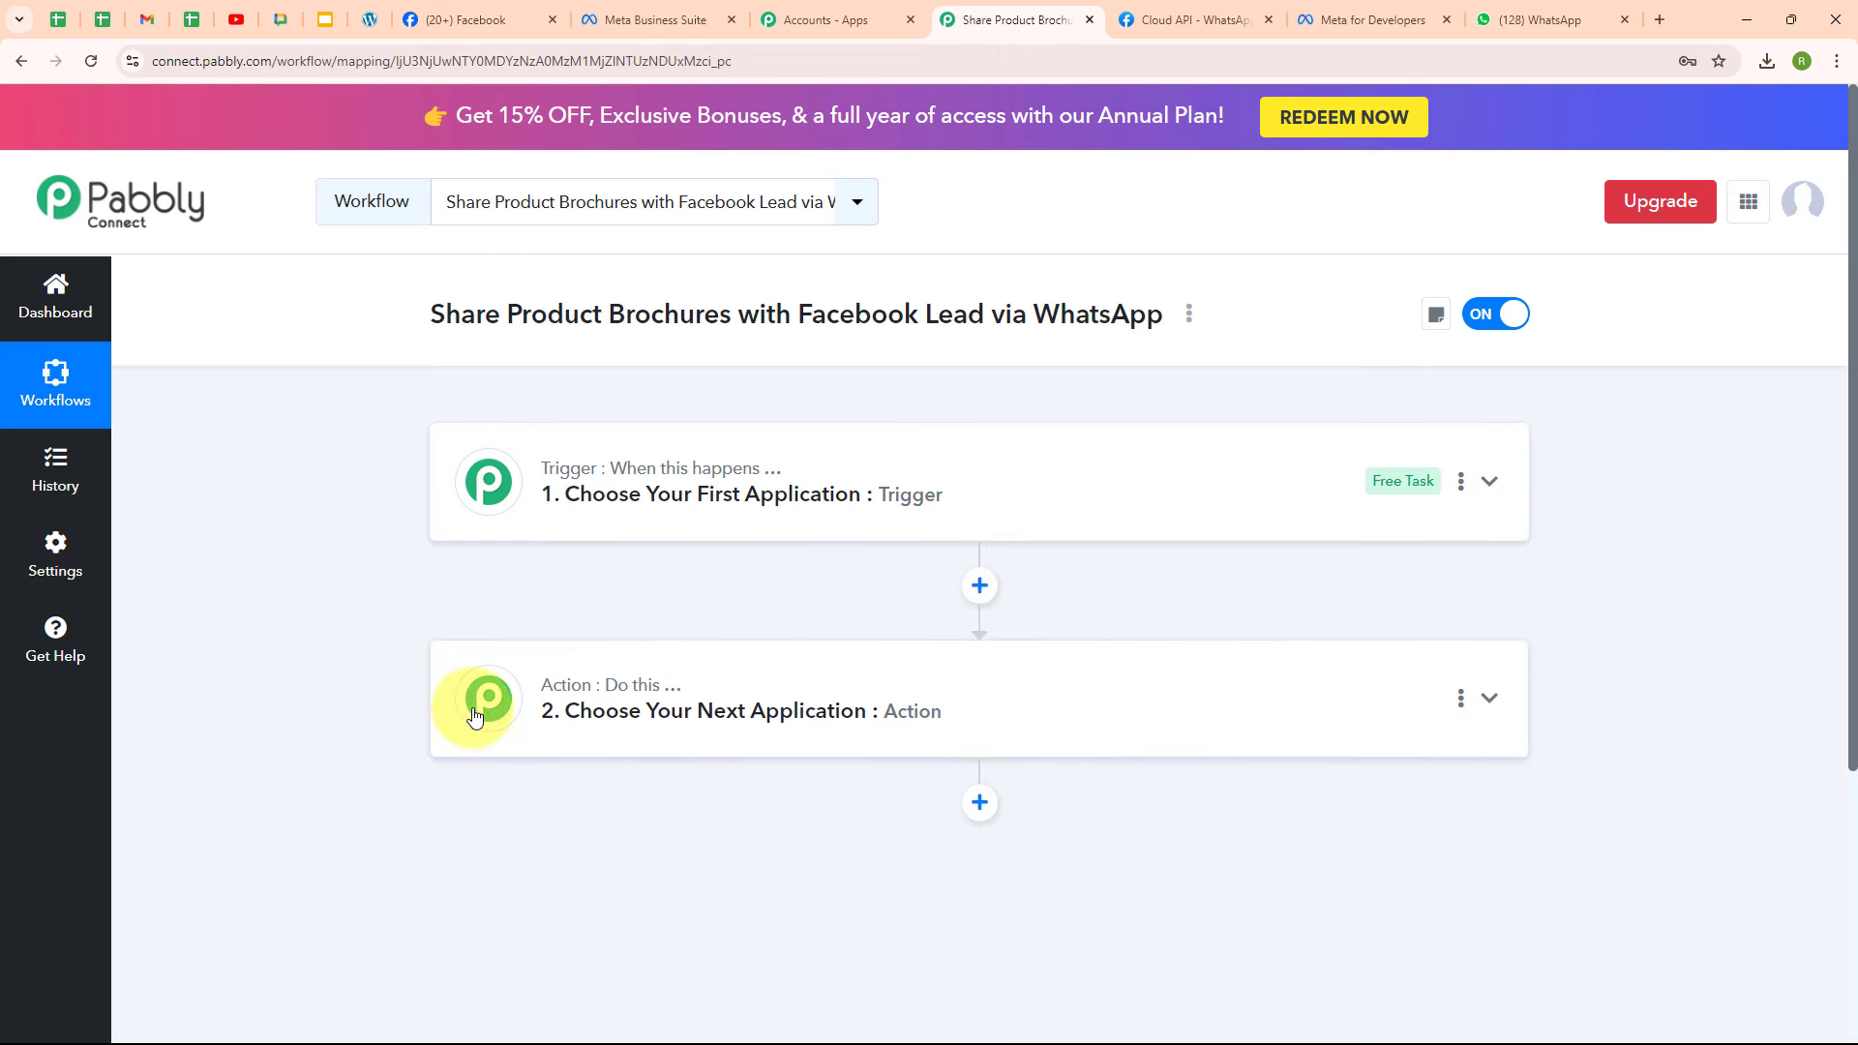
pyautogui.moveTo(591, 695)
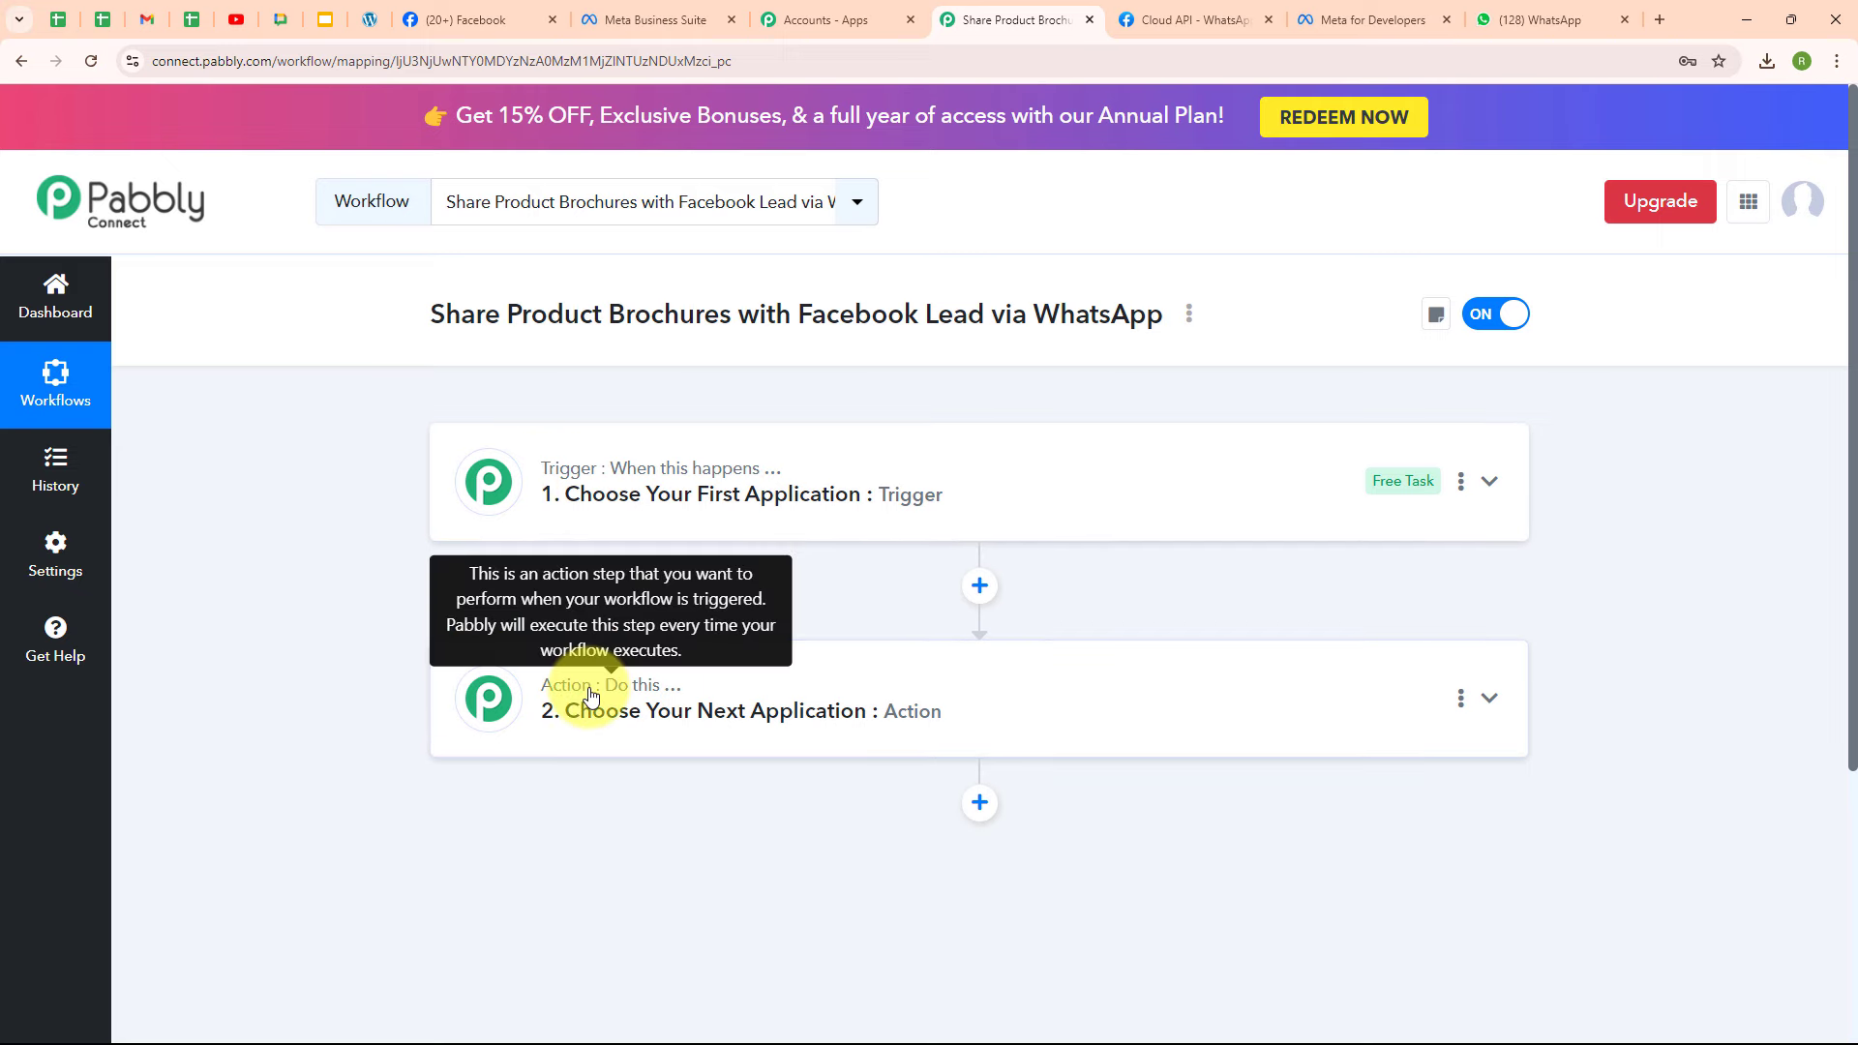
pyautogui.moveTo(735, 476)
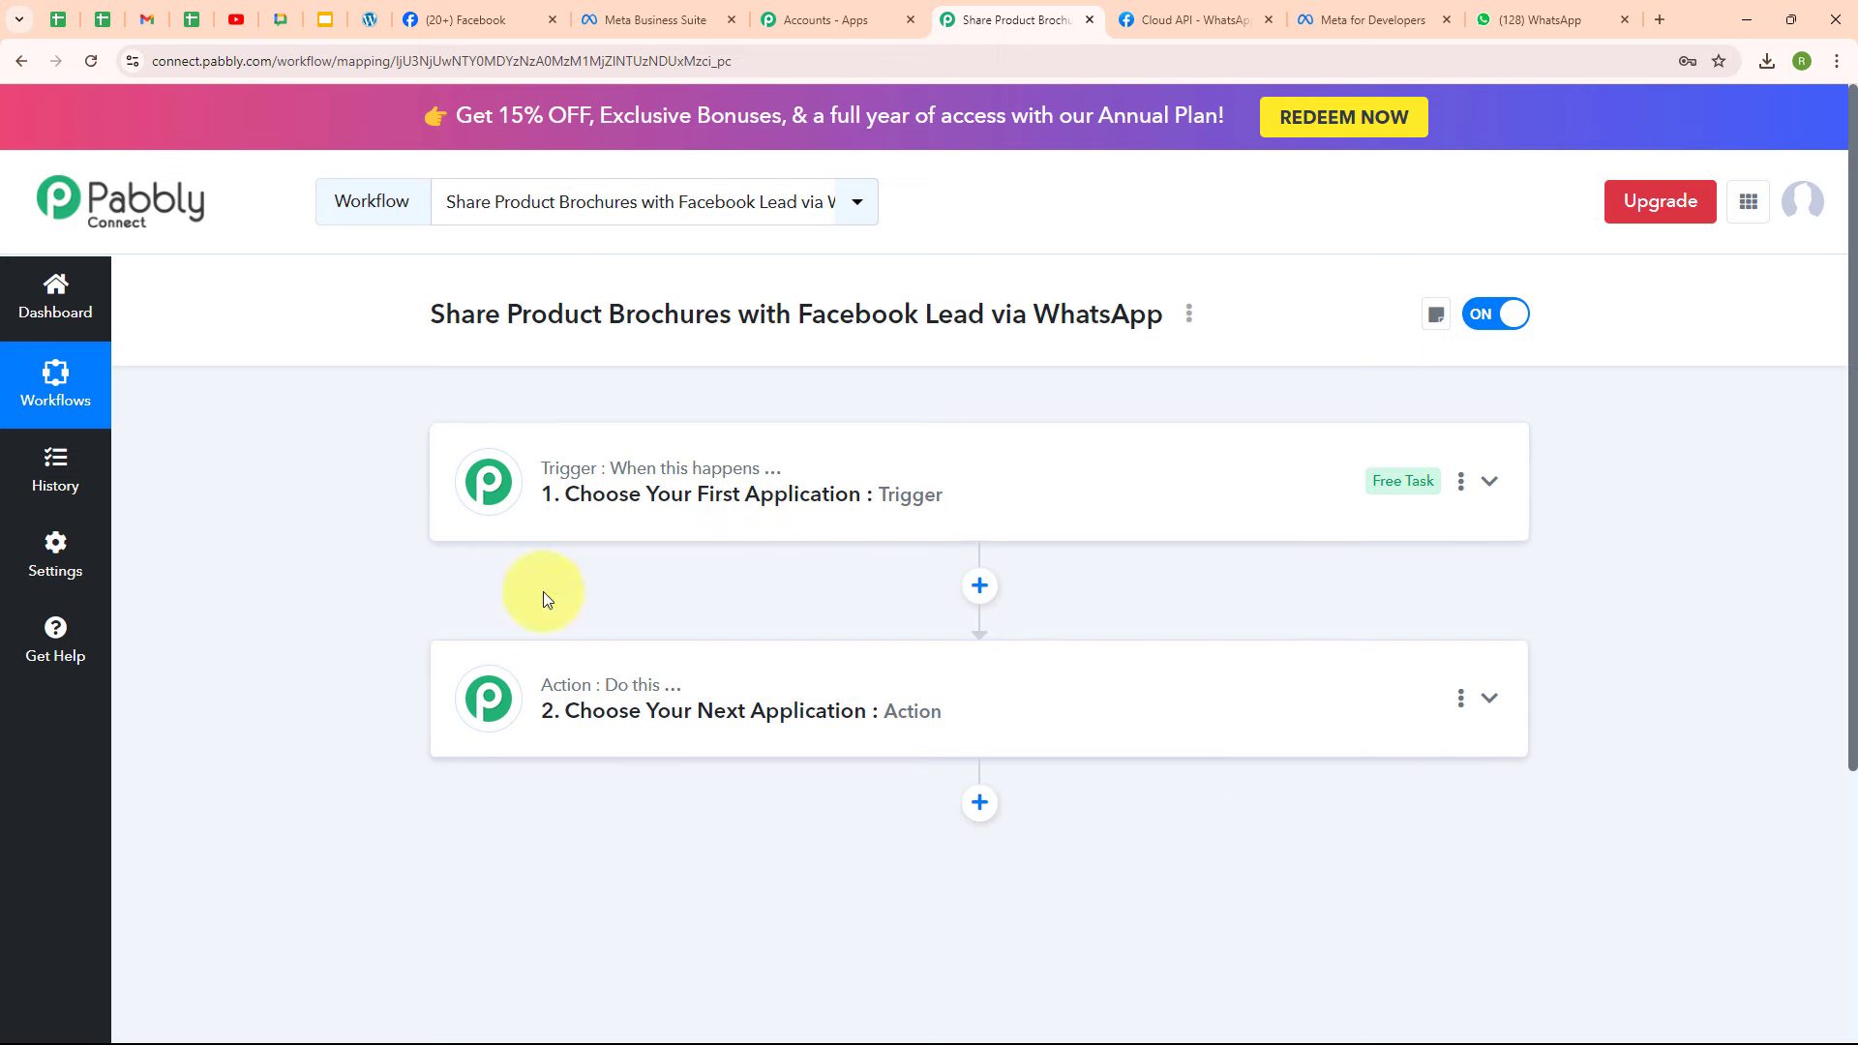
pyautogui.click(1498, 481)
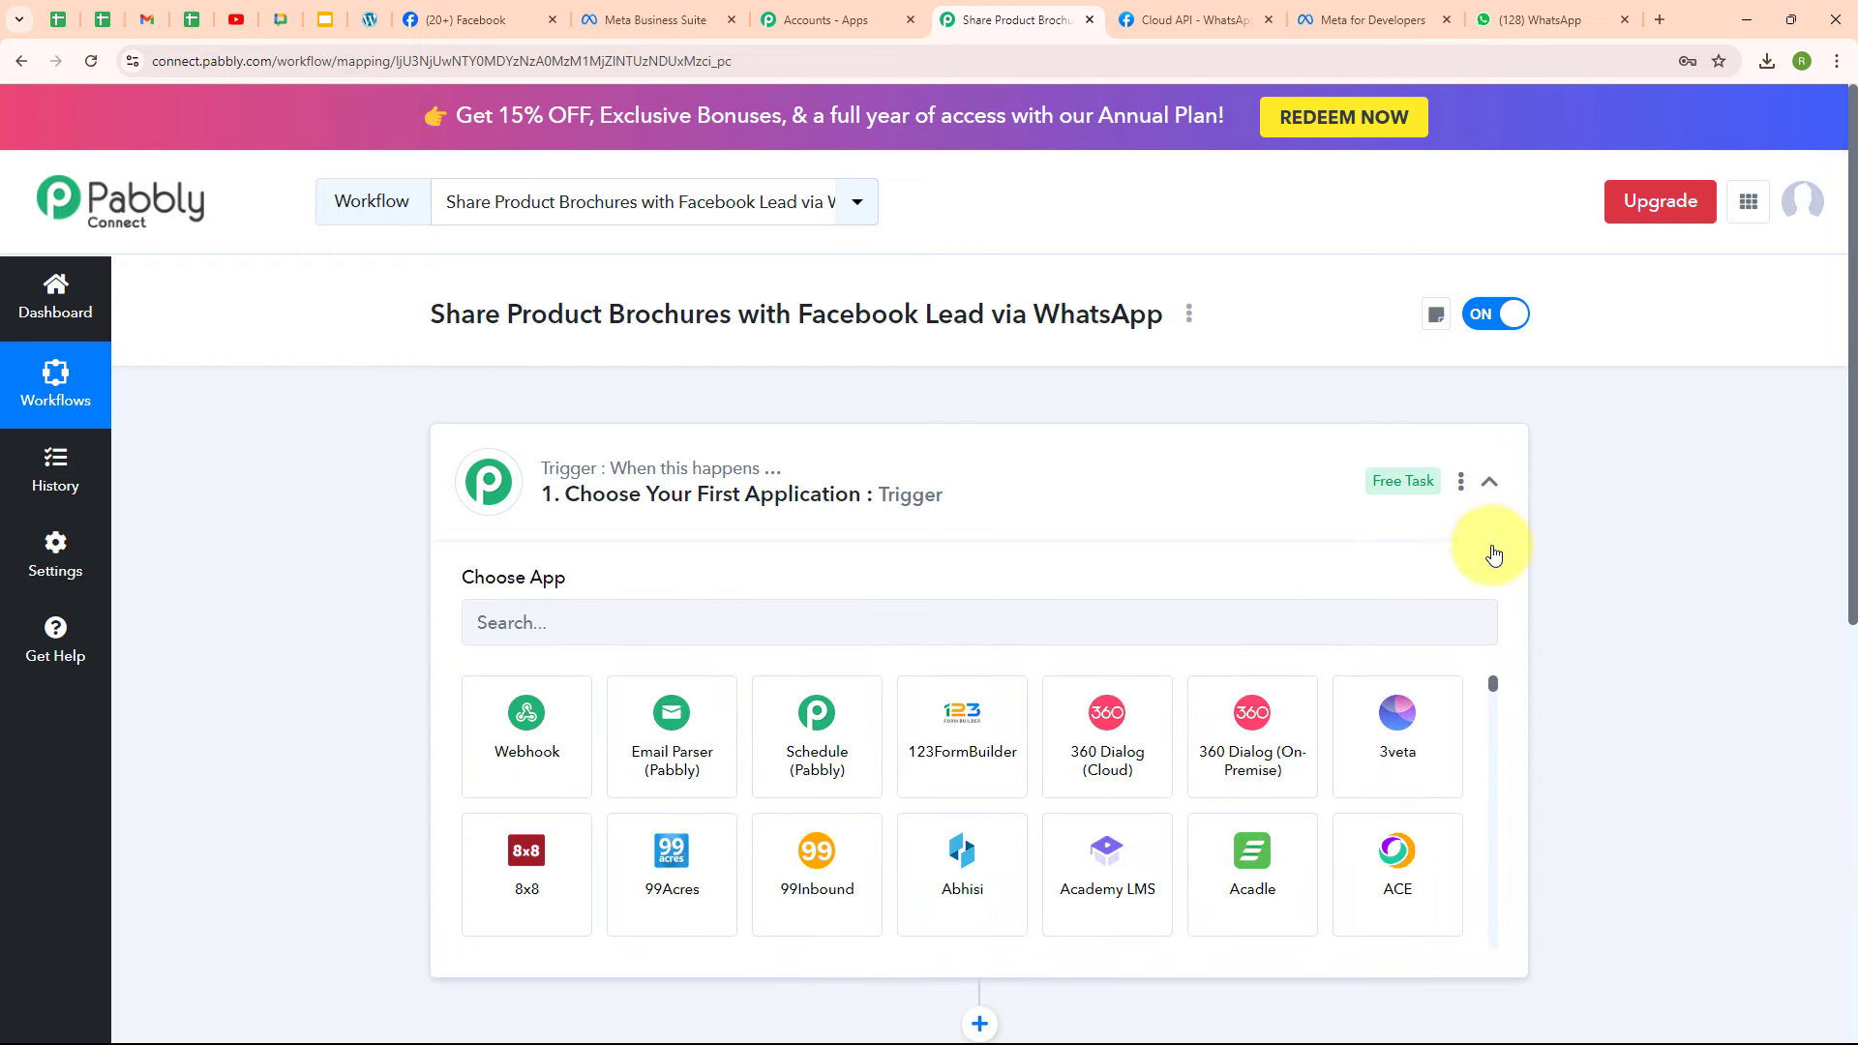
# - Search 'fac', pick Facebook Lead Ads as trigger app with the New Lead (Instant) event
pyautogui.click(724, 609)
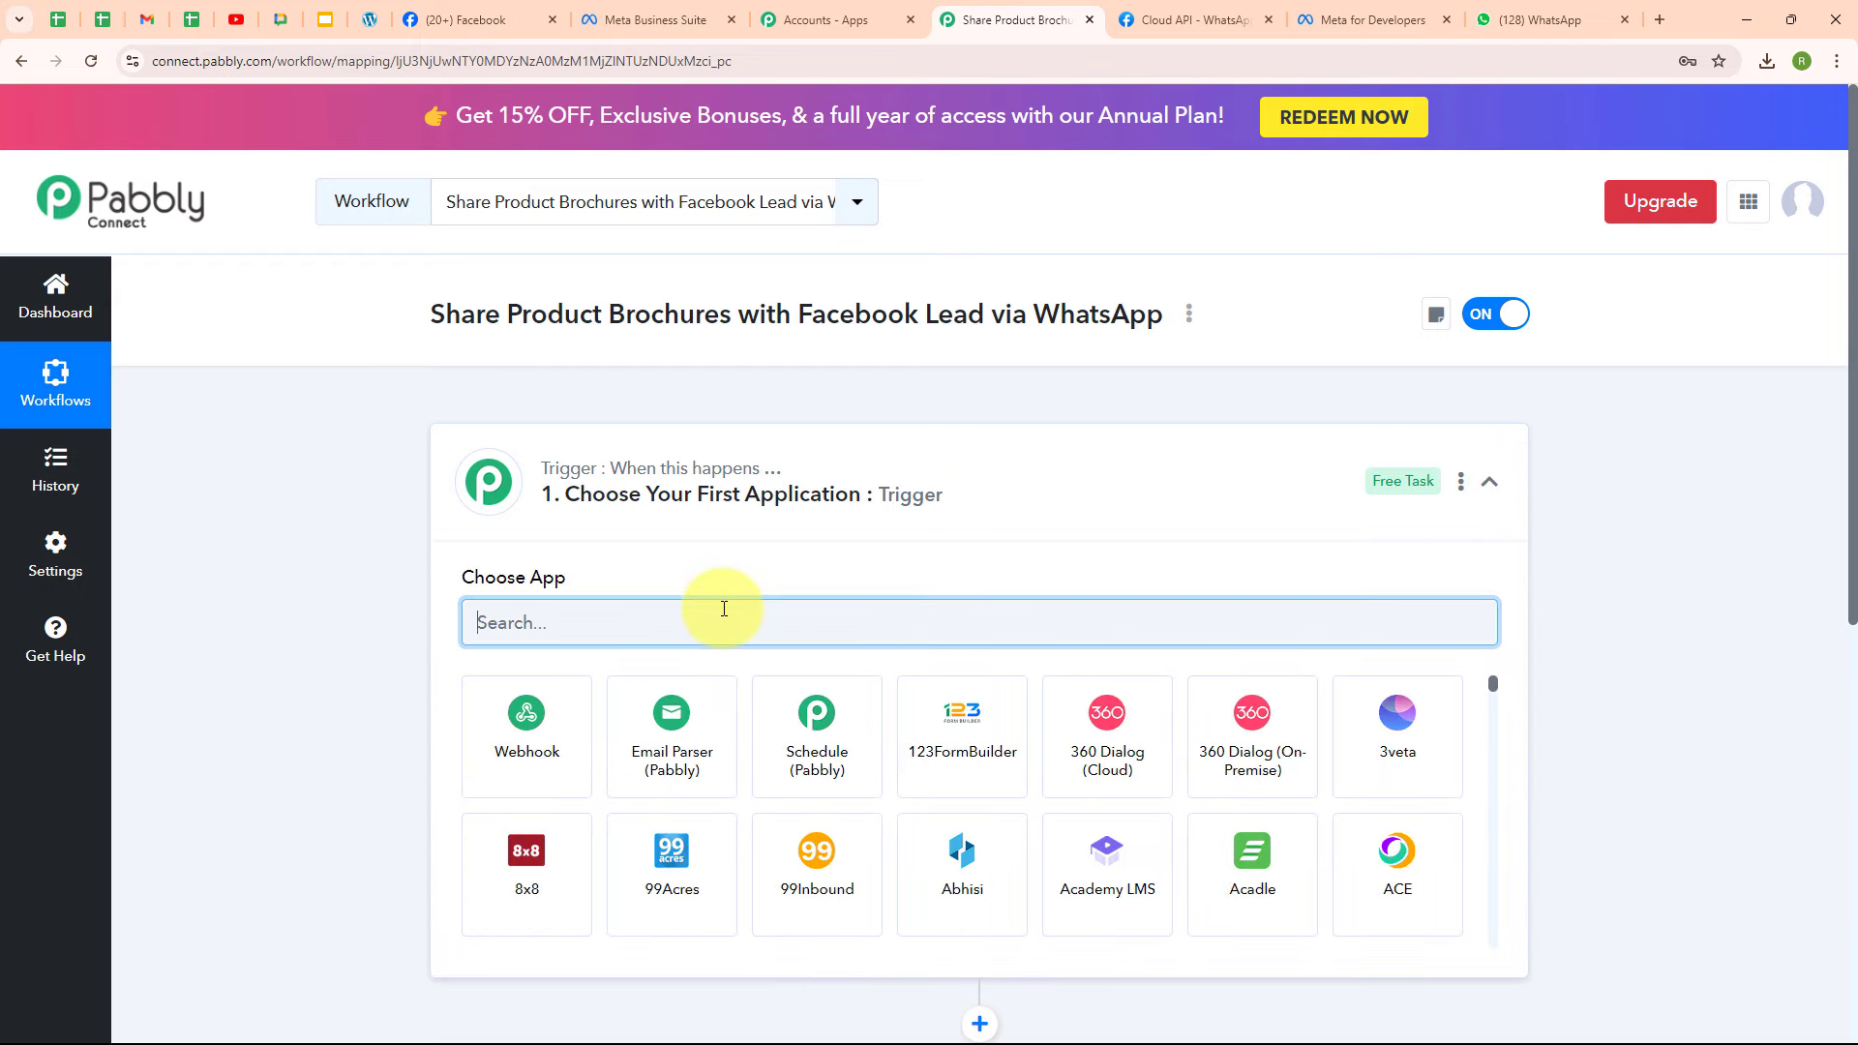
pyautogui.write('fac')
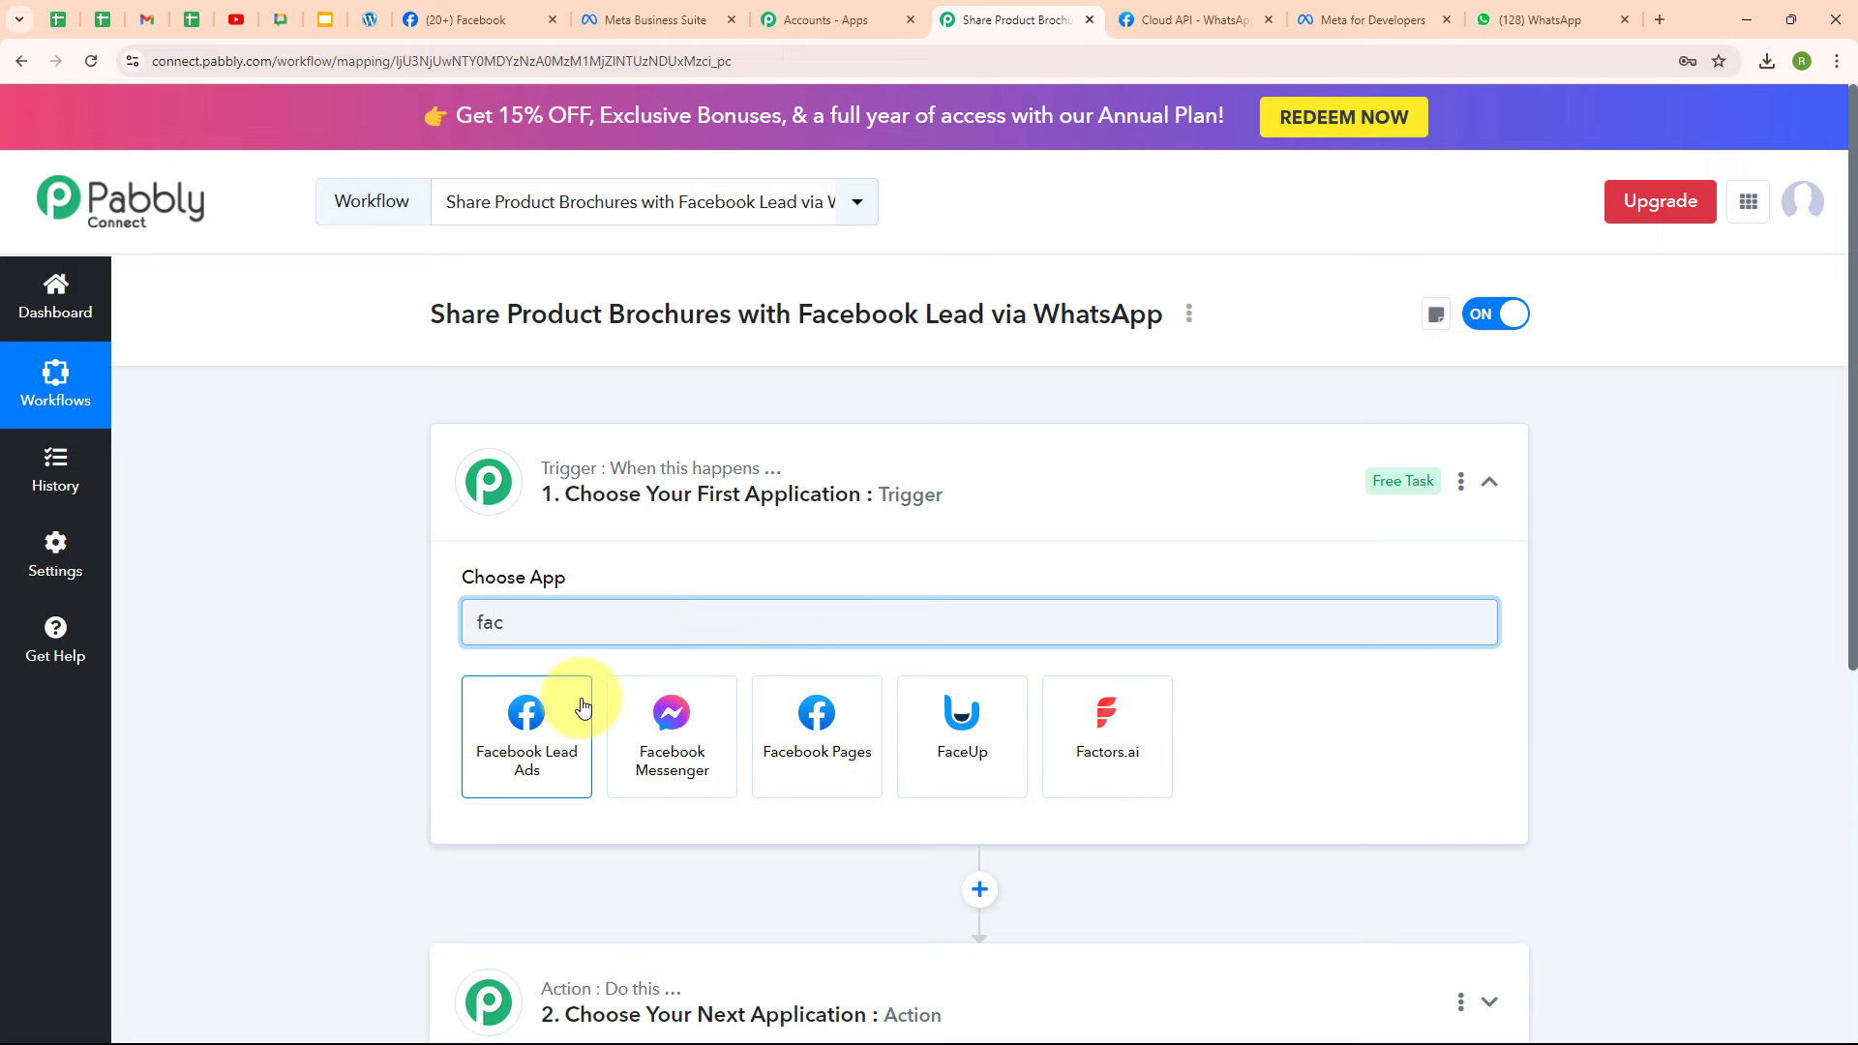
pyautogui.click(580, 704)
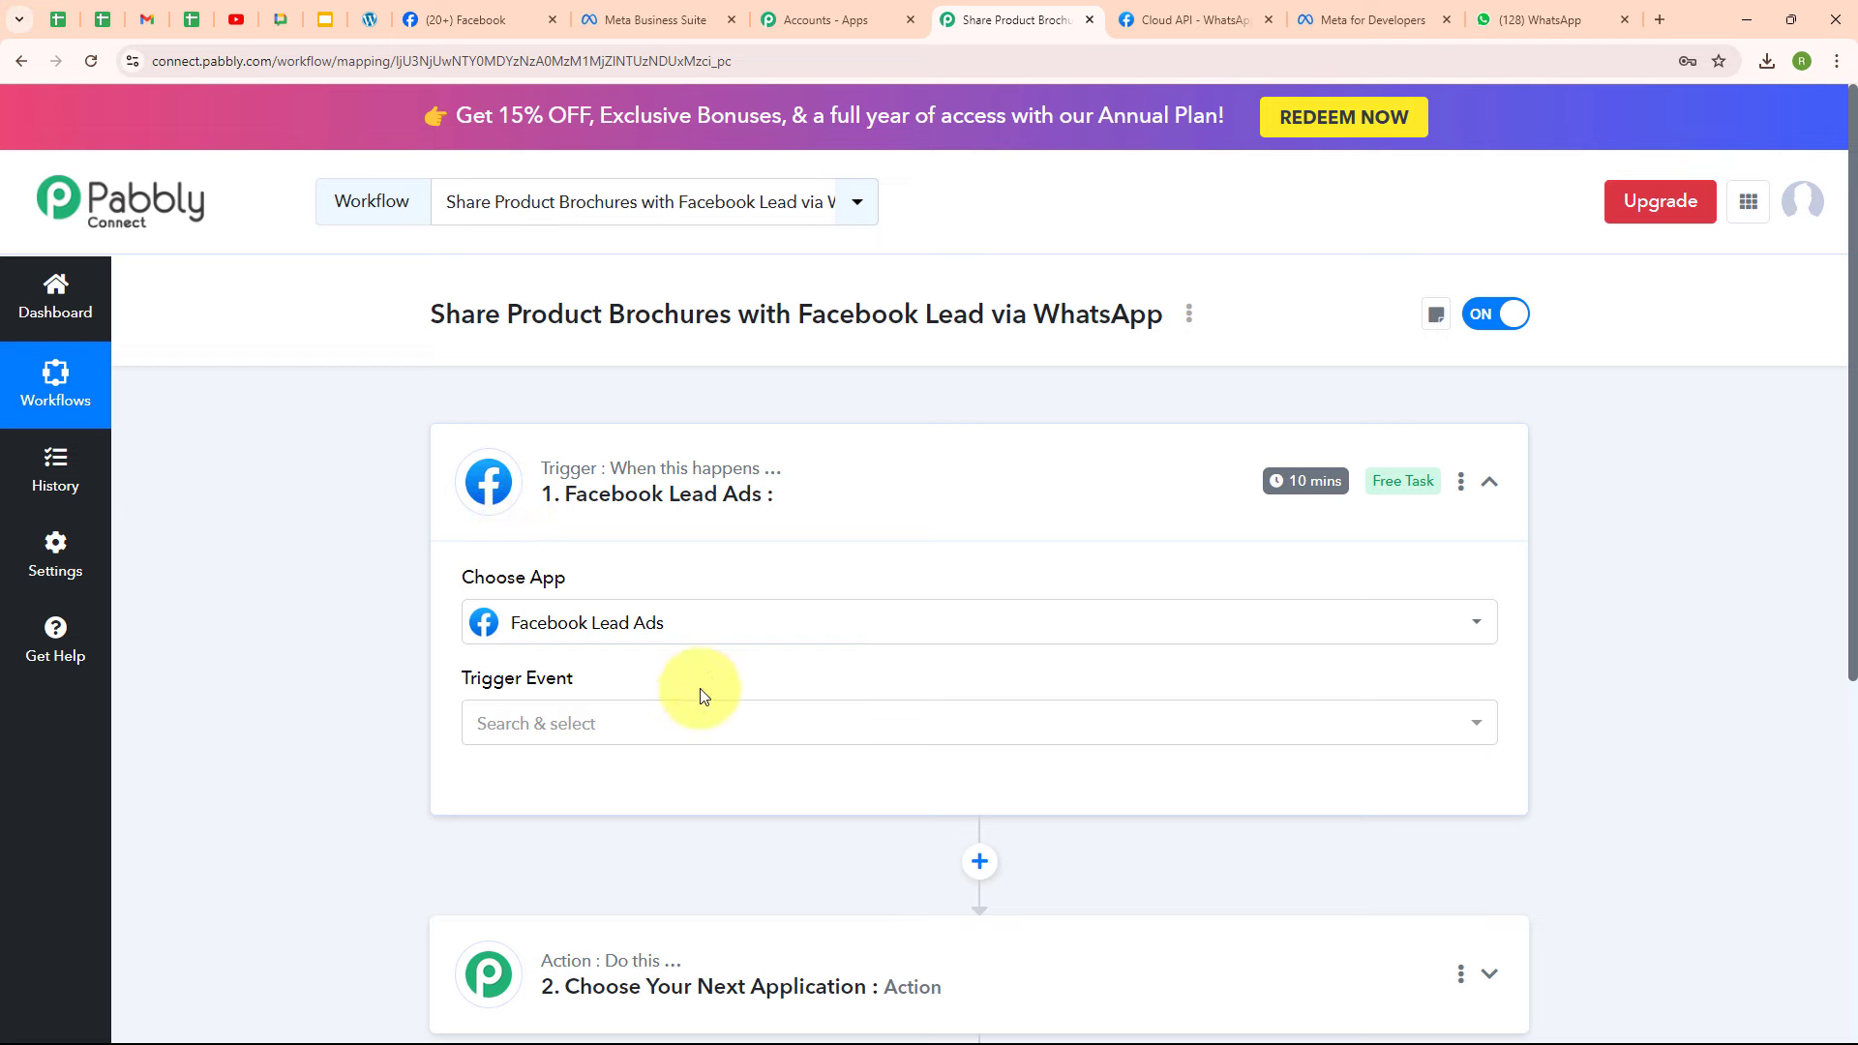
pyautogui.click(630, 738)
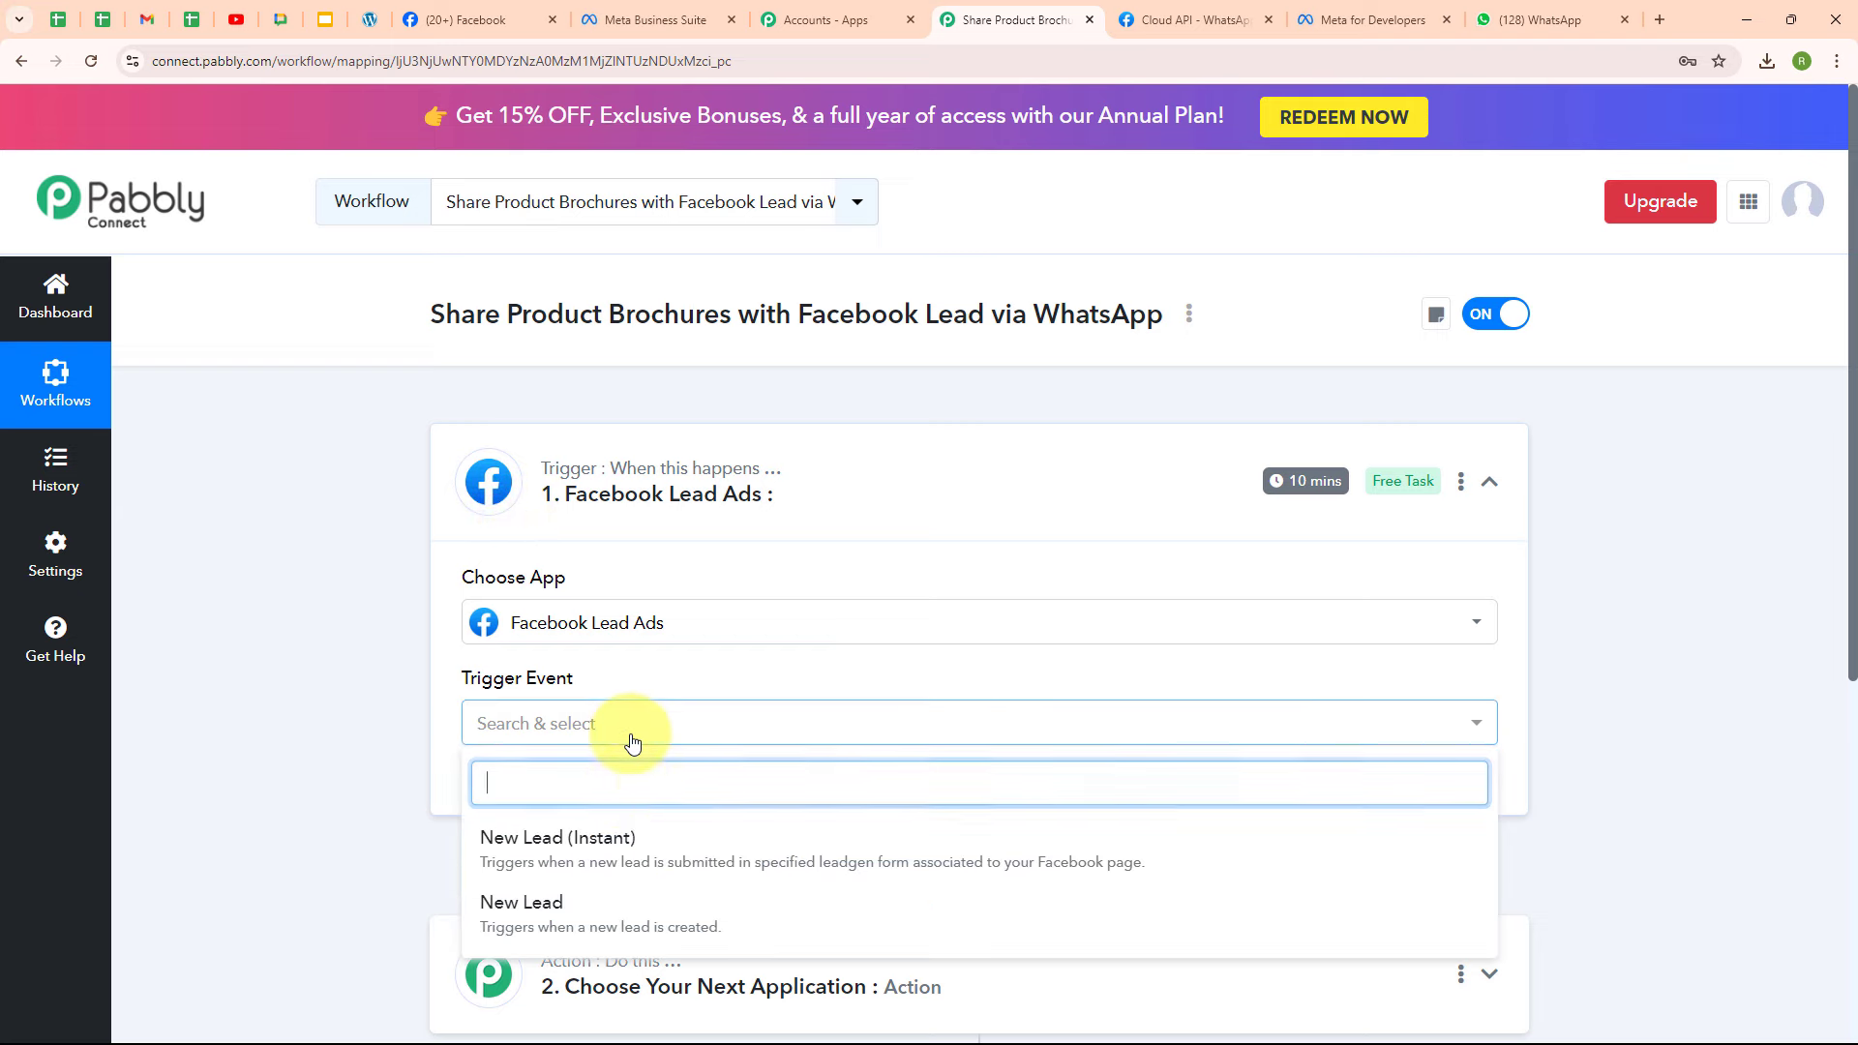
pyautogui.click(629, 838)
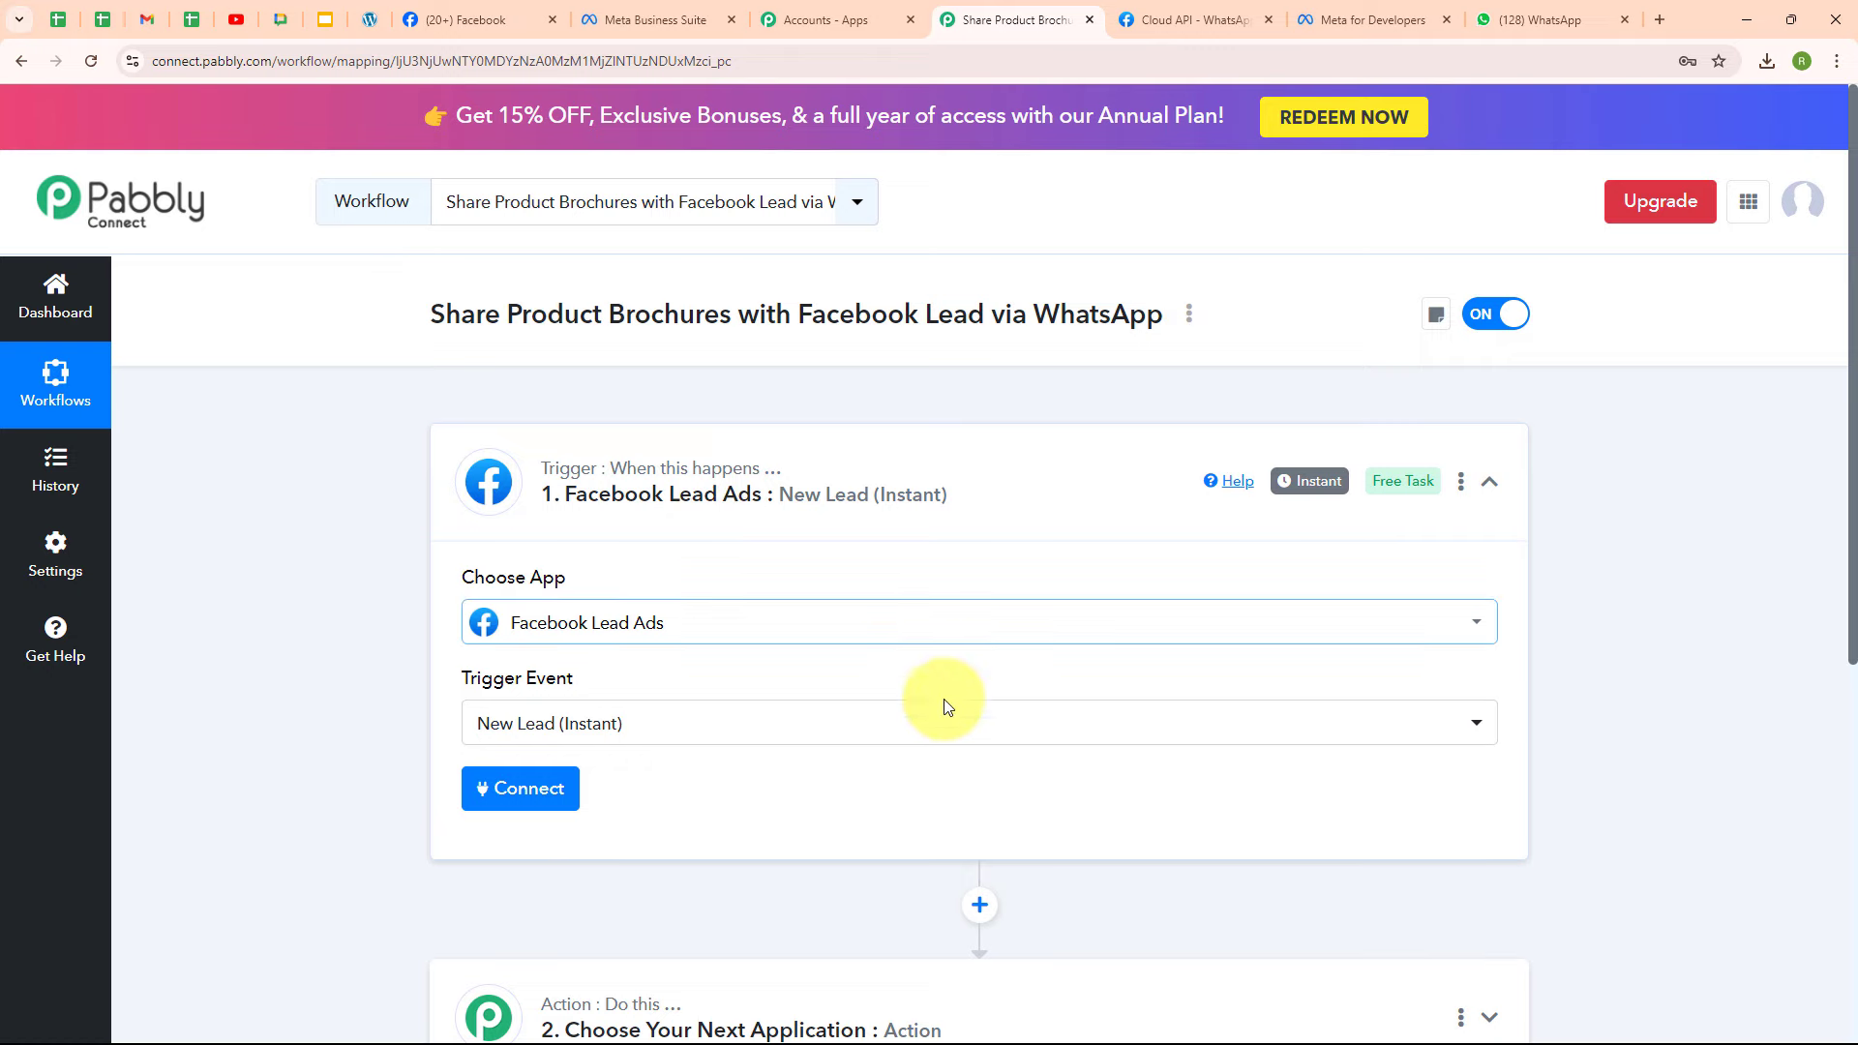
# - Add and authorize a new Facebook Lead Ads connection, then return to the Facebook tab
pyautogui.click(529, 793)
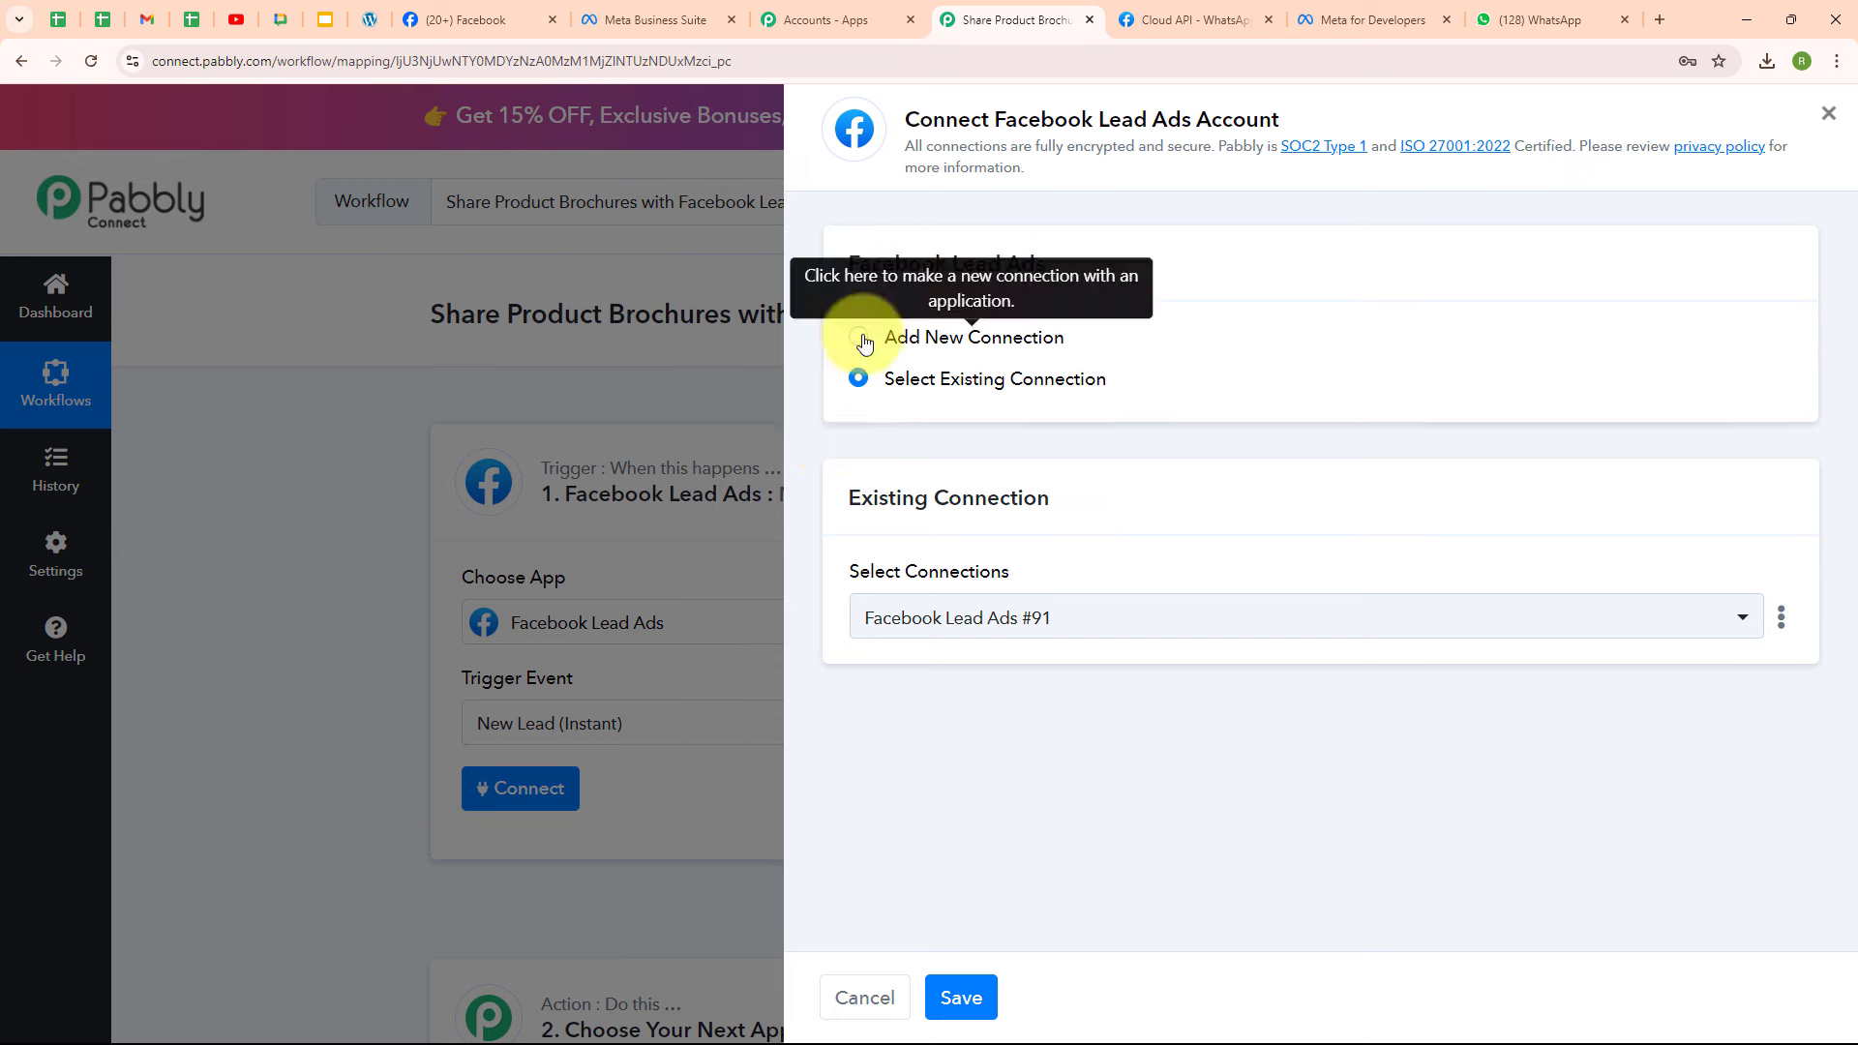
pyautogui.click(860, 339)
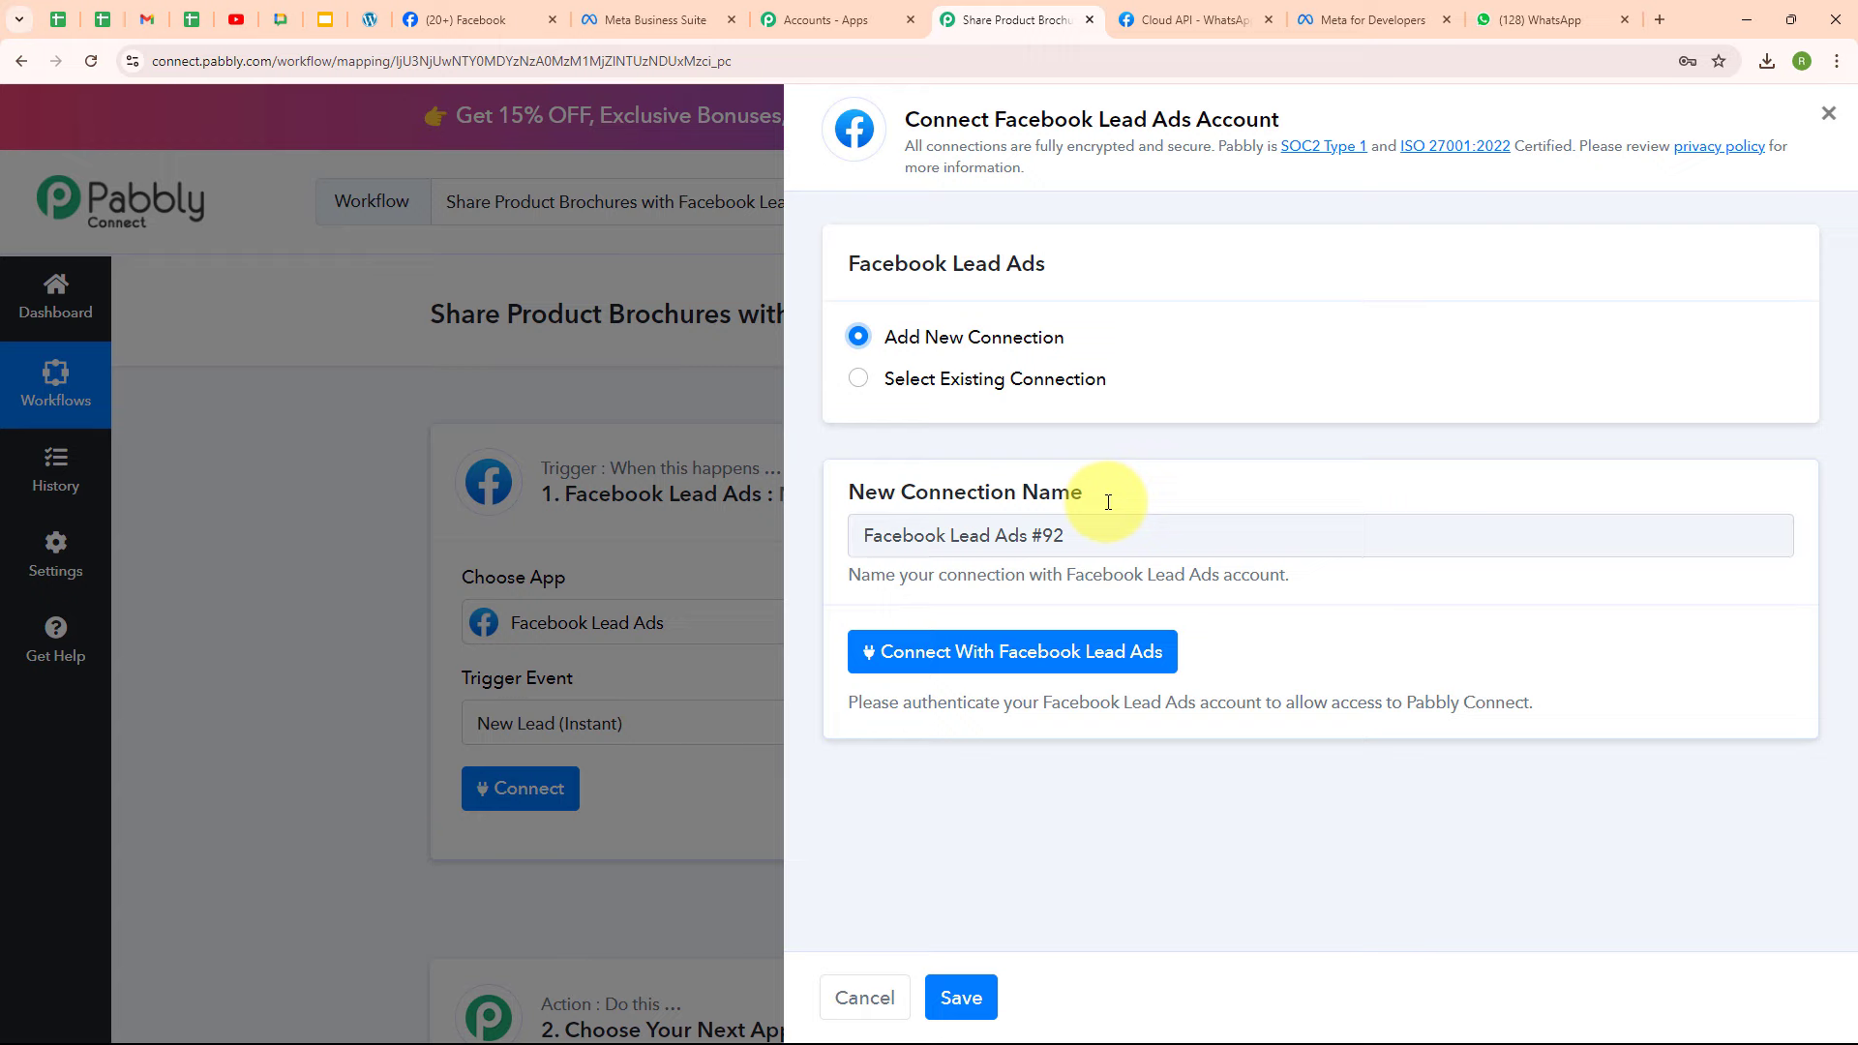
pyautogui.click(1095, 671)
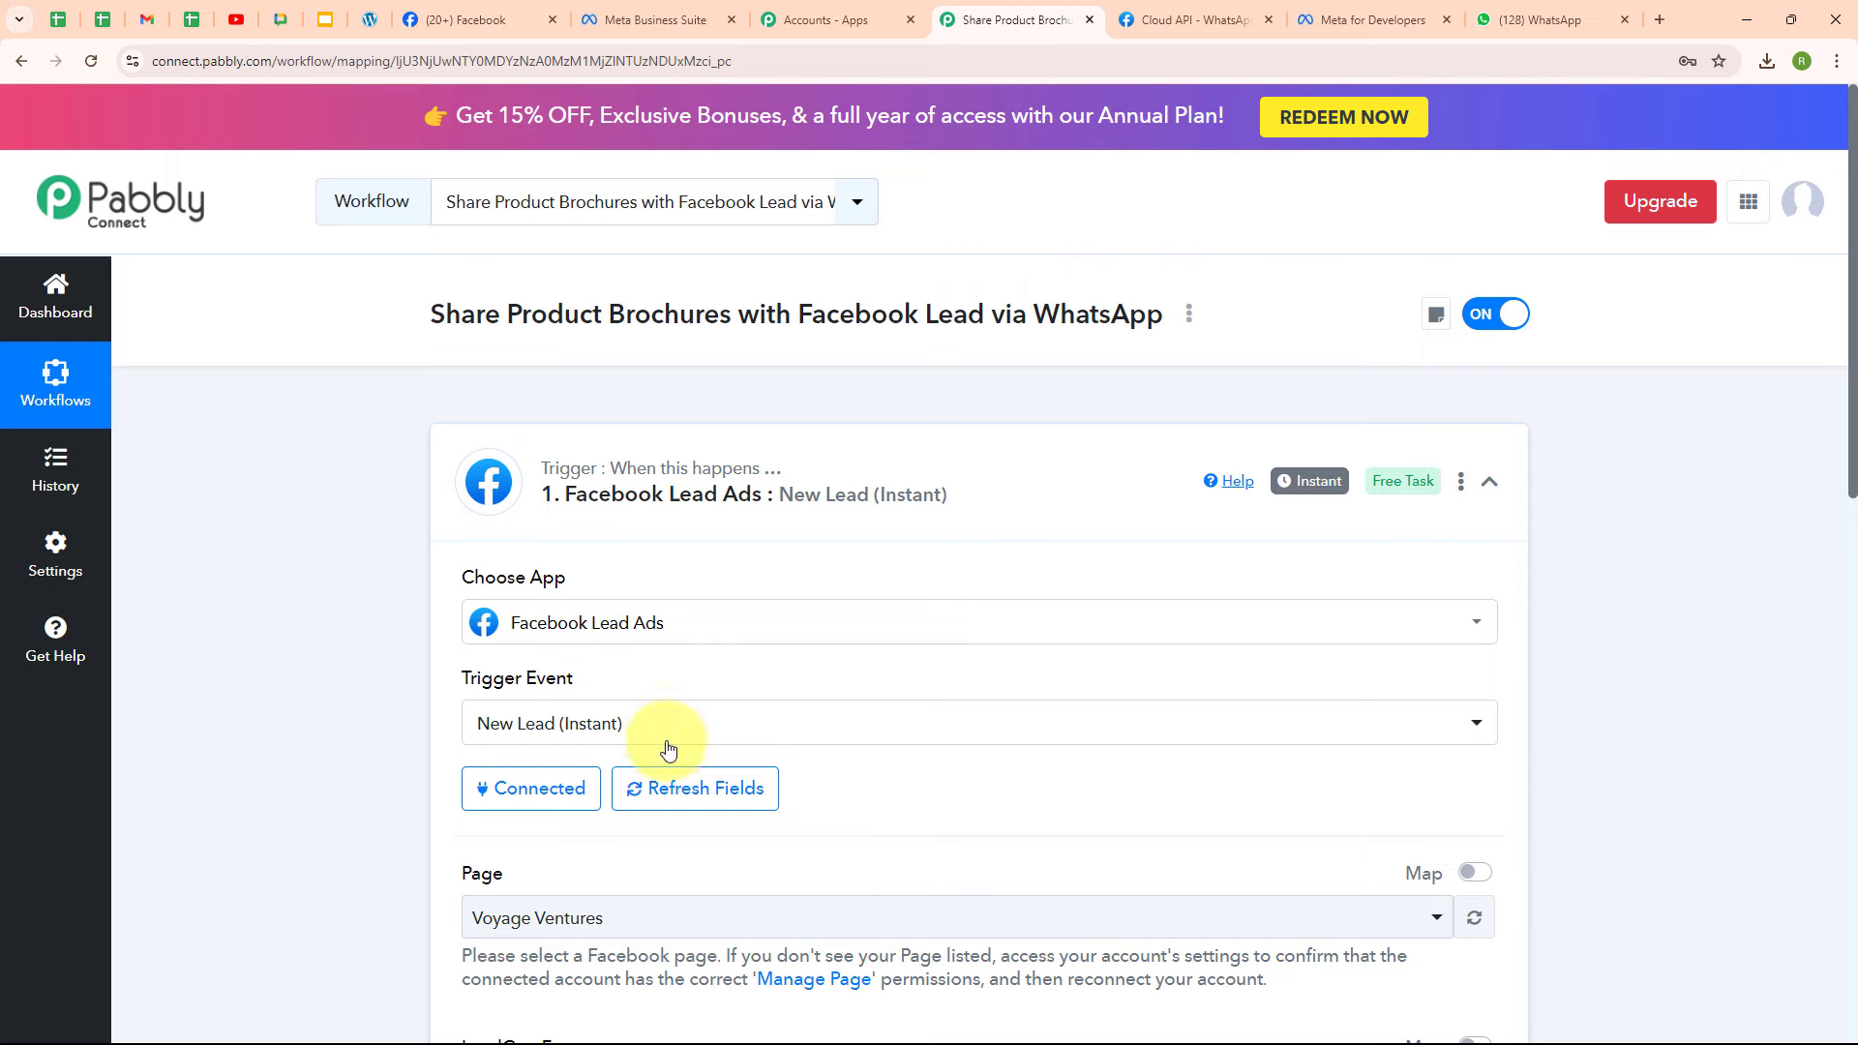
pyautogui.click(474, 11)
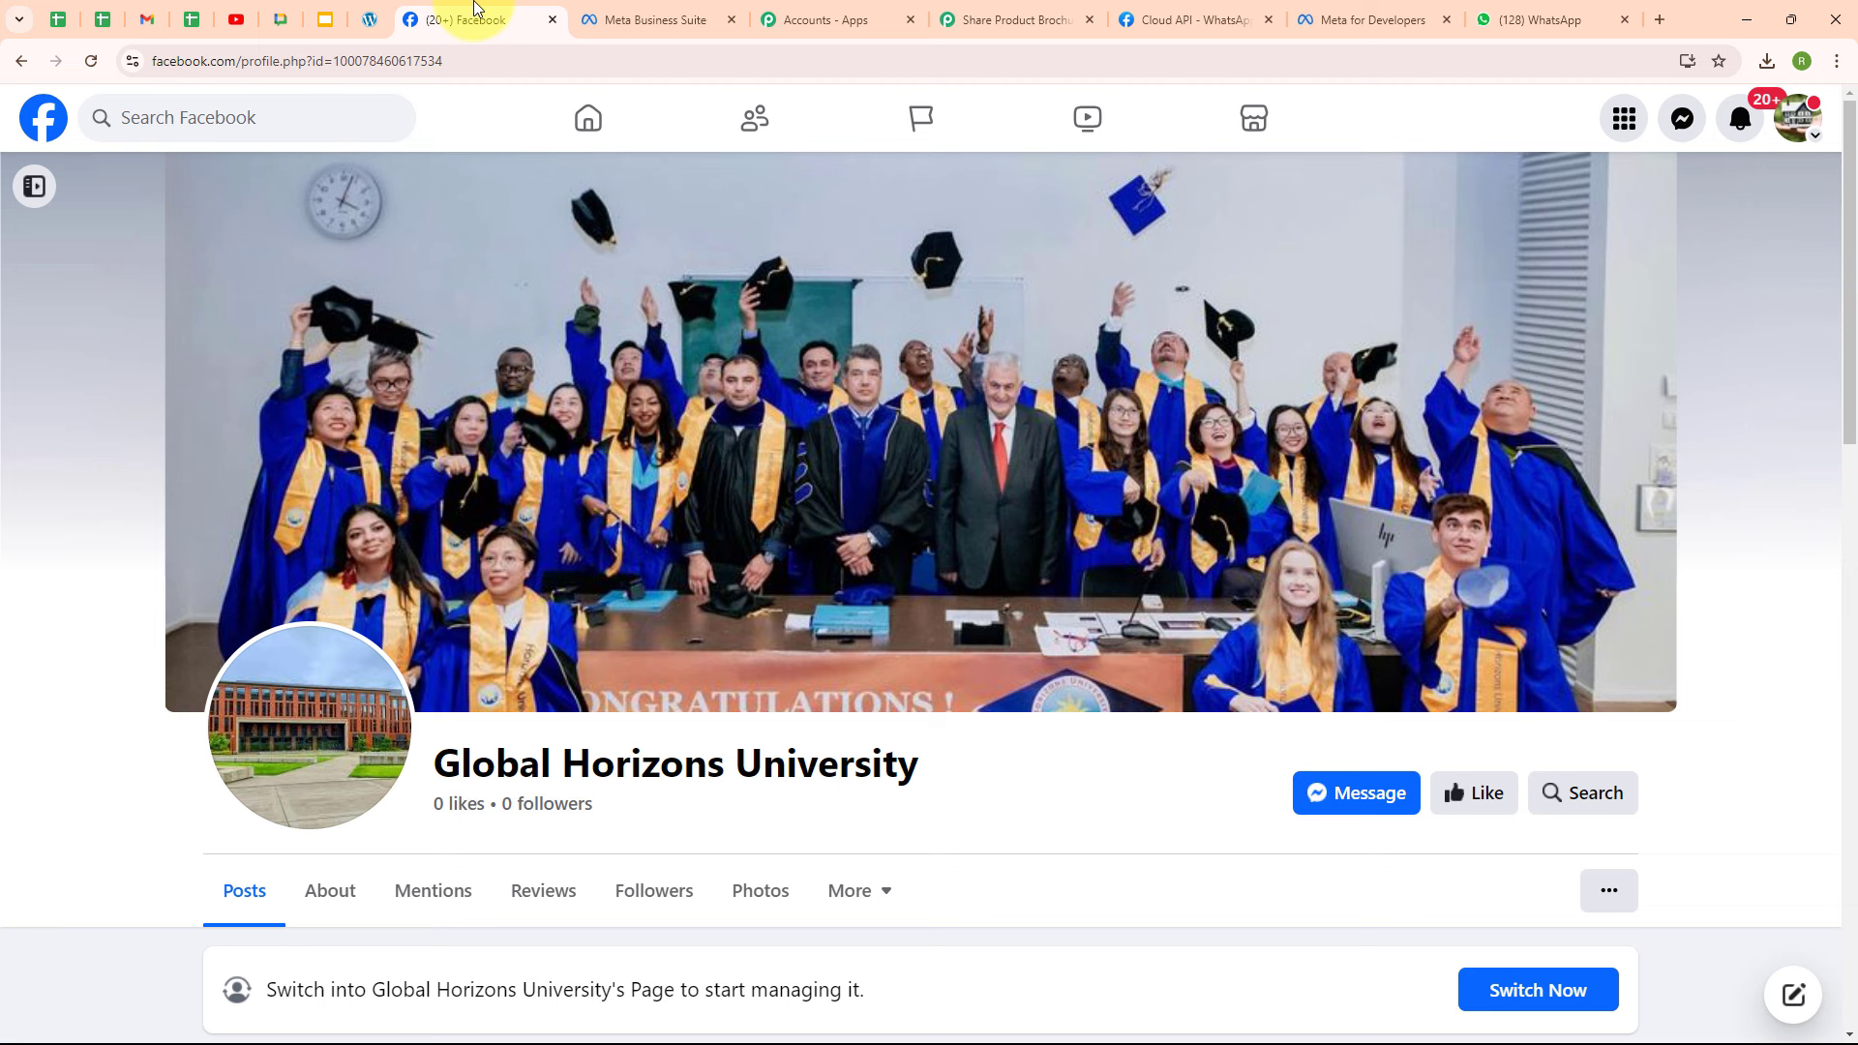
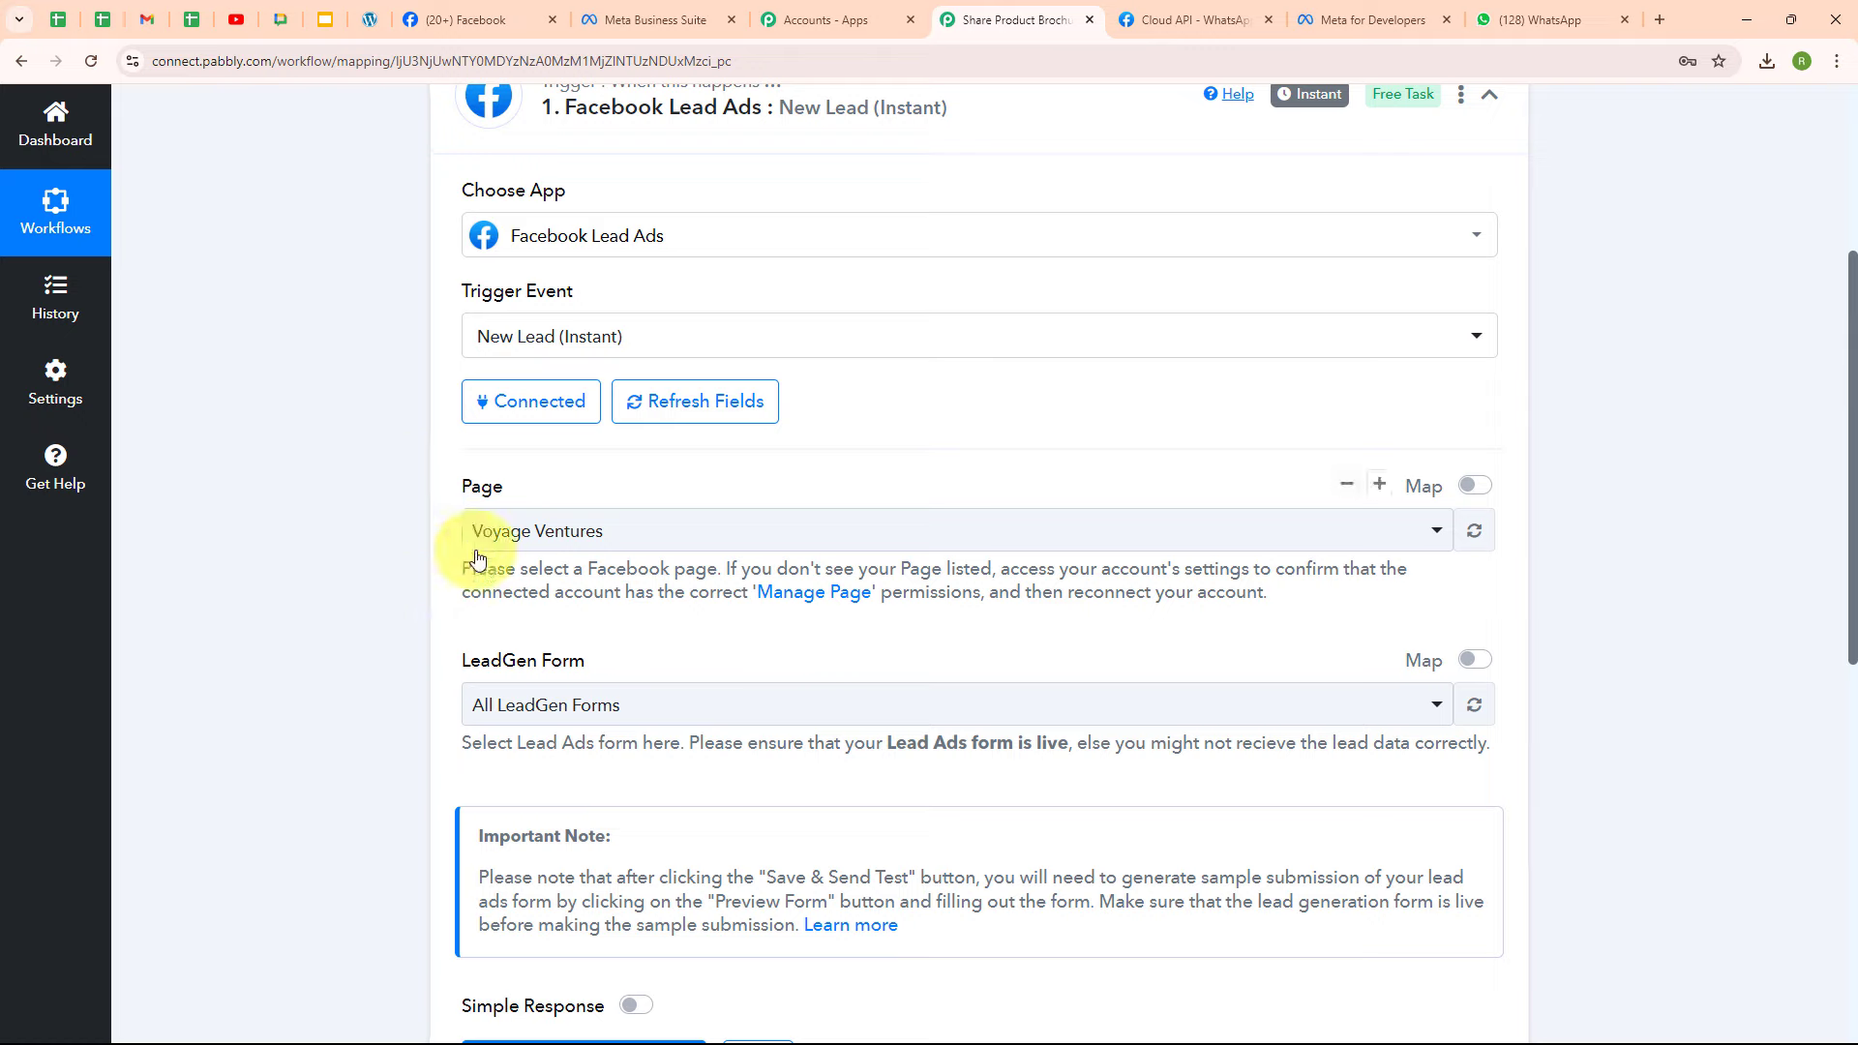
# - Check the page name on Facebook, then set the trigger's Page to Global Horizons University
pyautogui.click(466, 20)
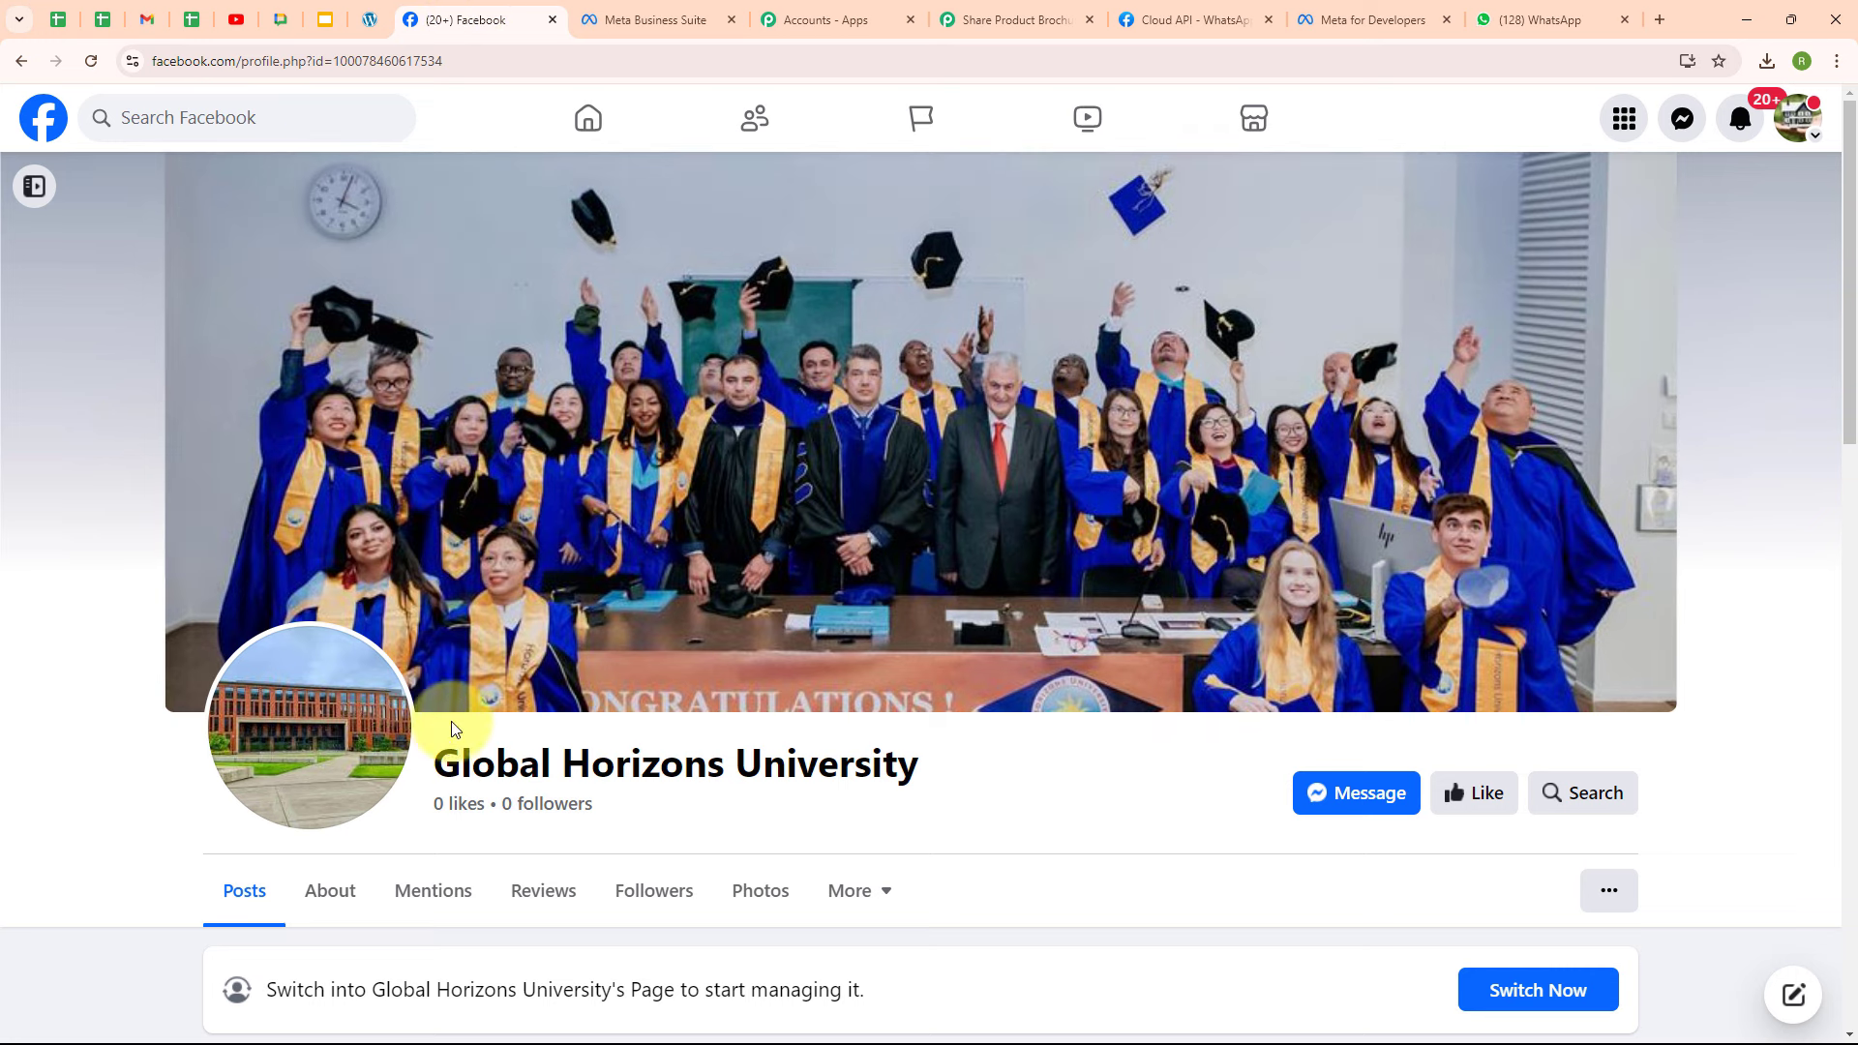
pyautogui.moveTo(431, 757); pyautogui.dragTo(1004, 781)
pyautogui.click(832, 827)
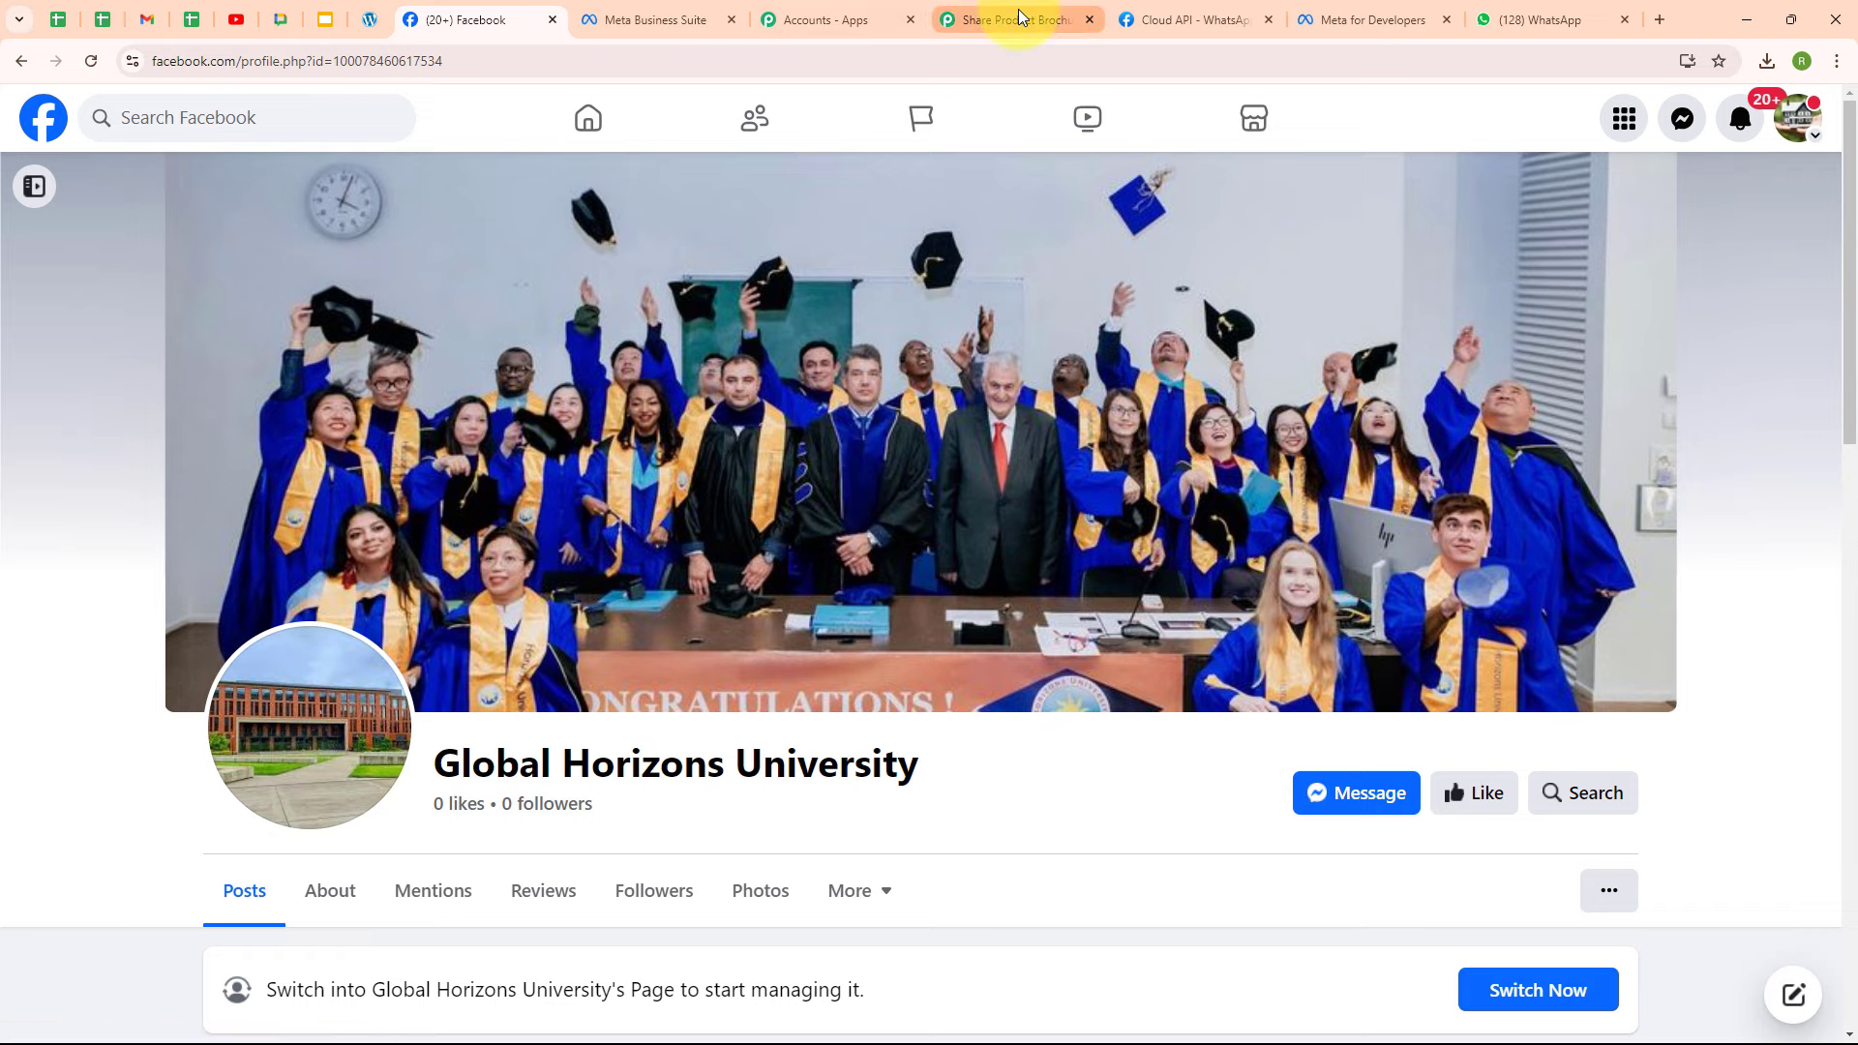
pyautogui.click(1018, 10)
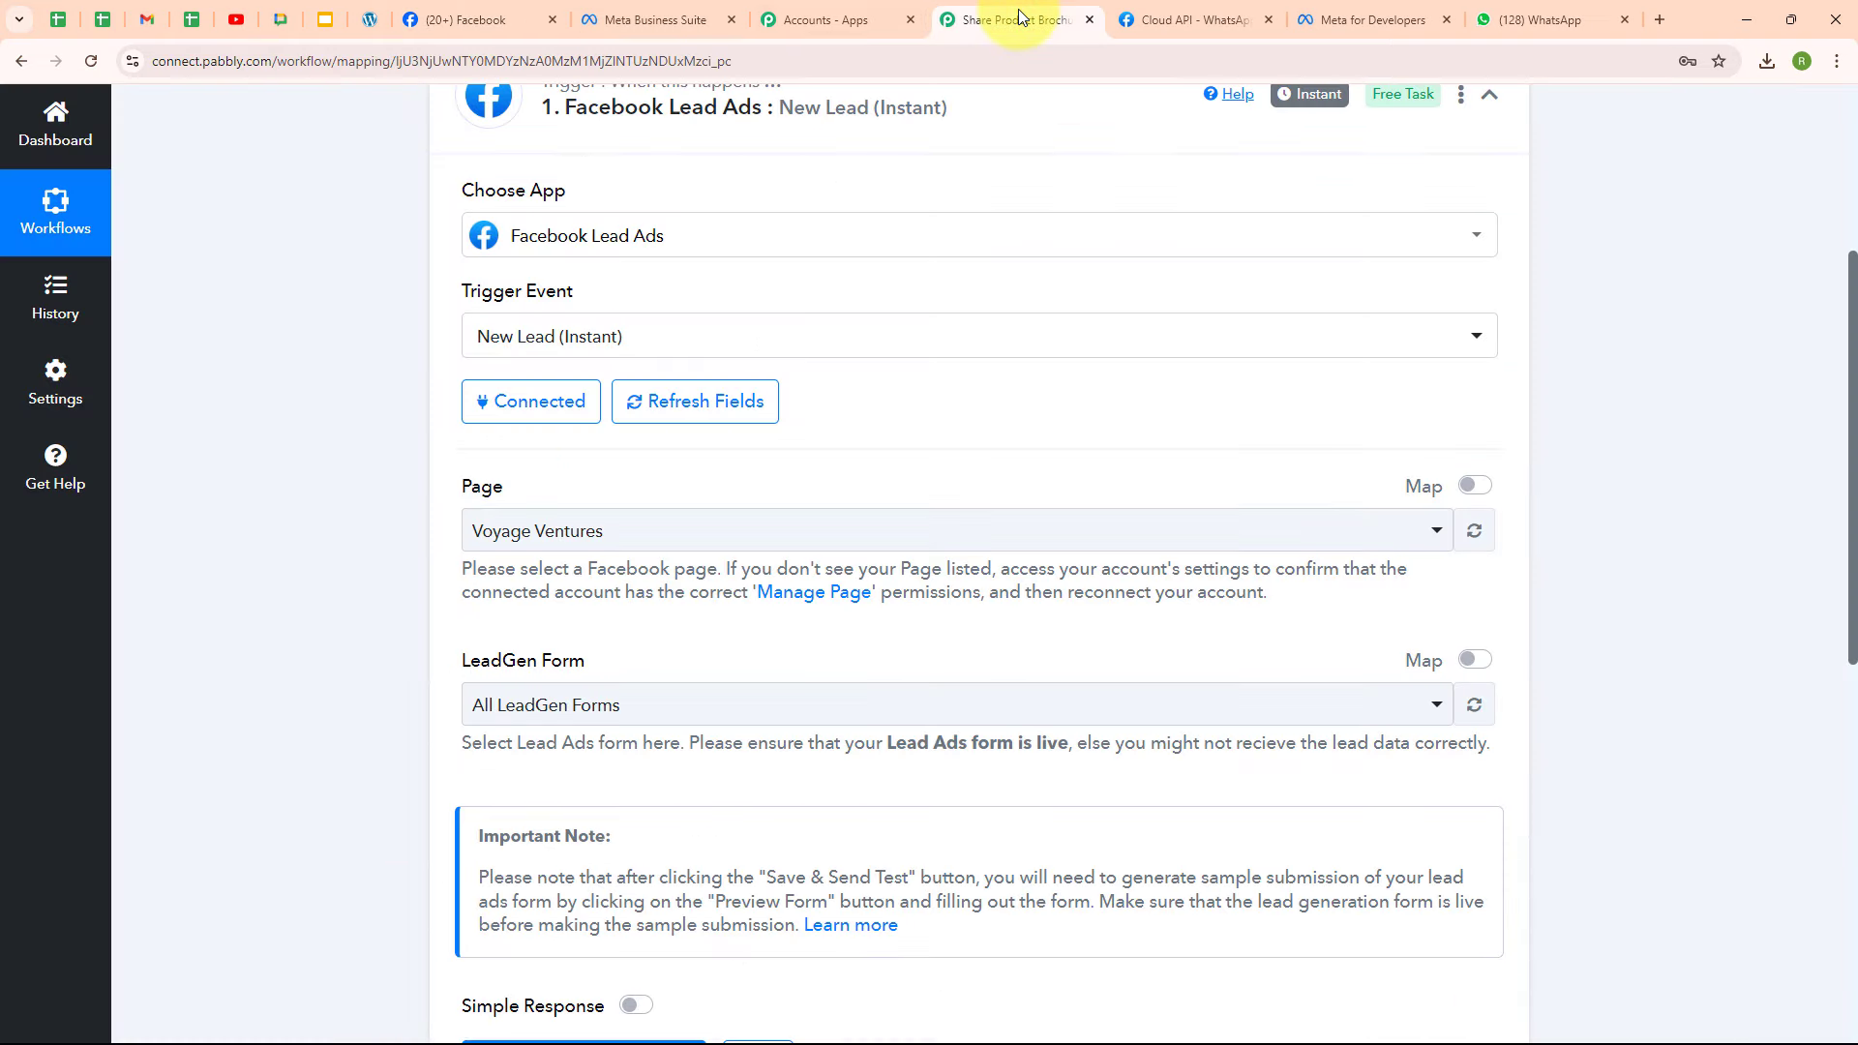
pyautogui.click(684, 532)
pyautogui.write('g')
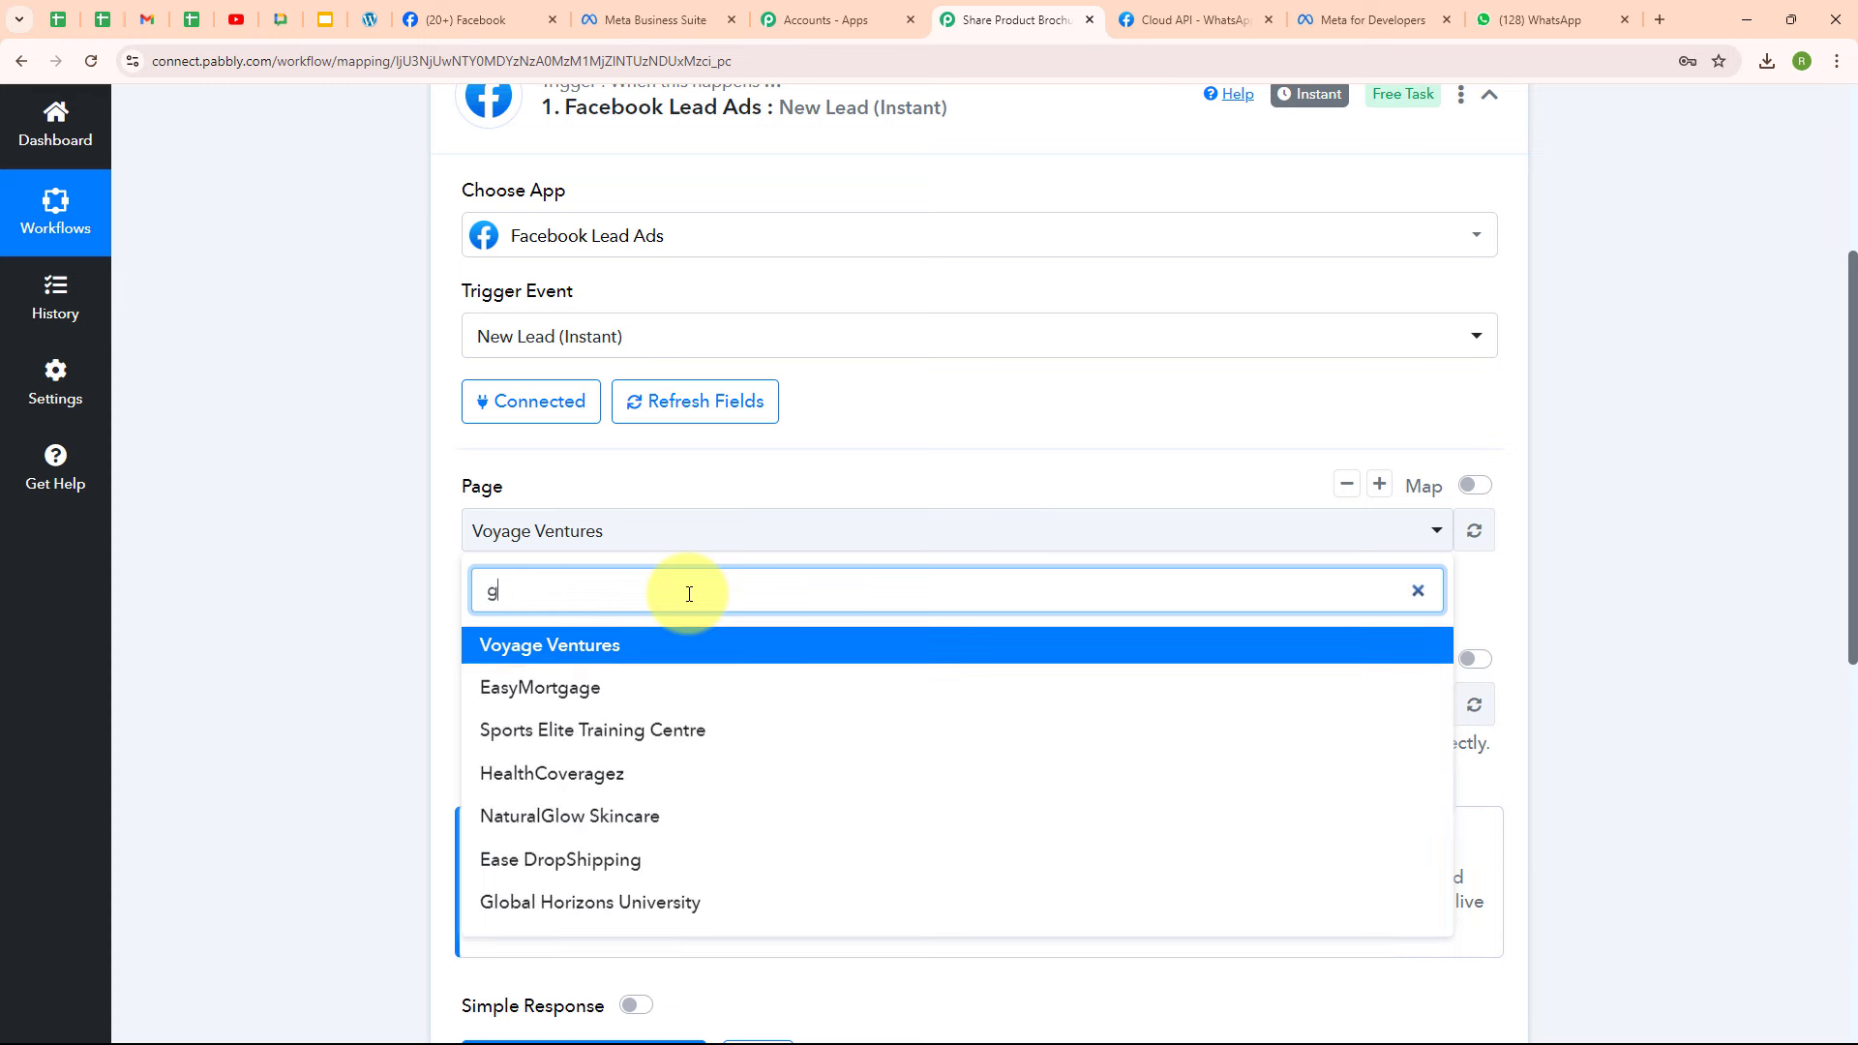
pyautogui.write('lo')
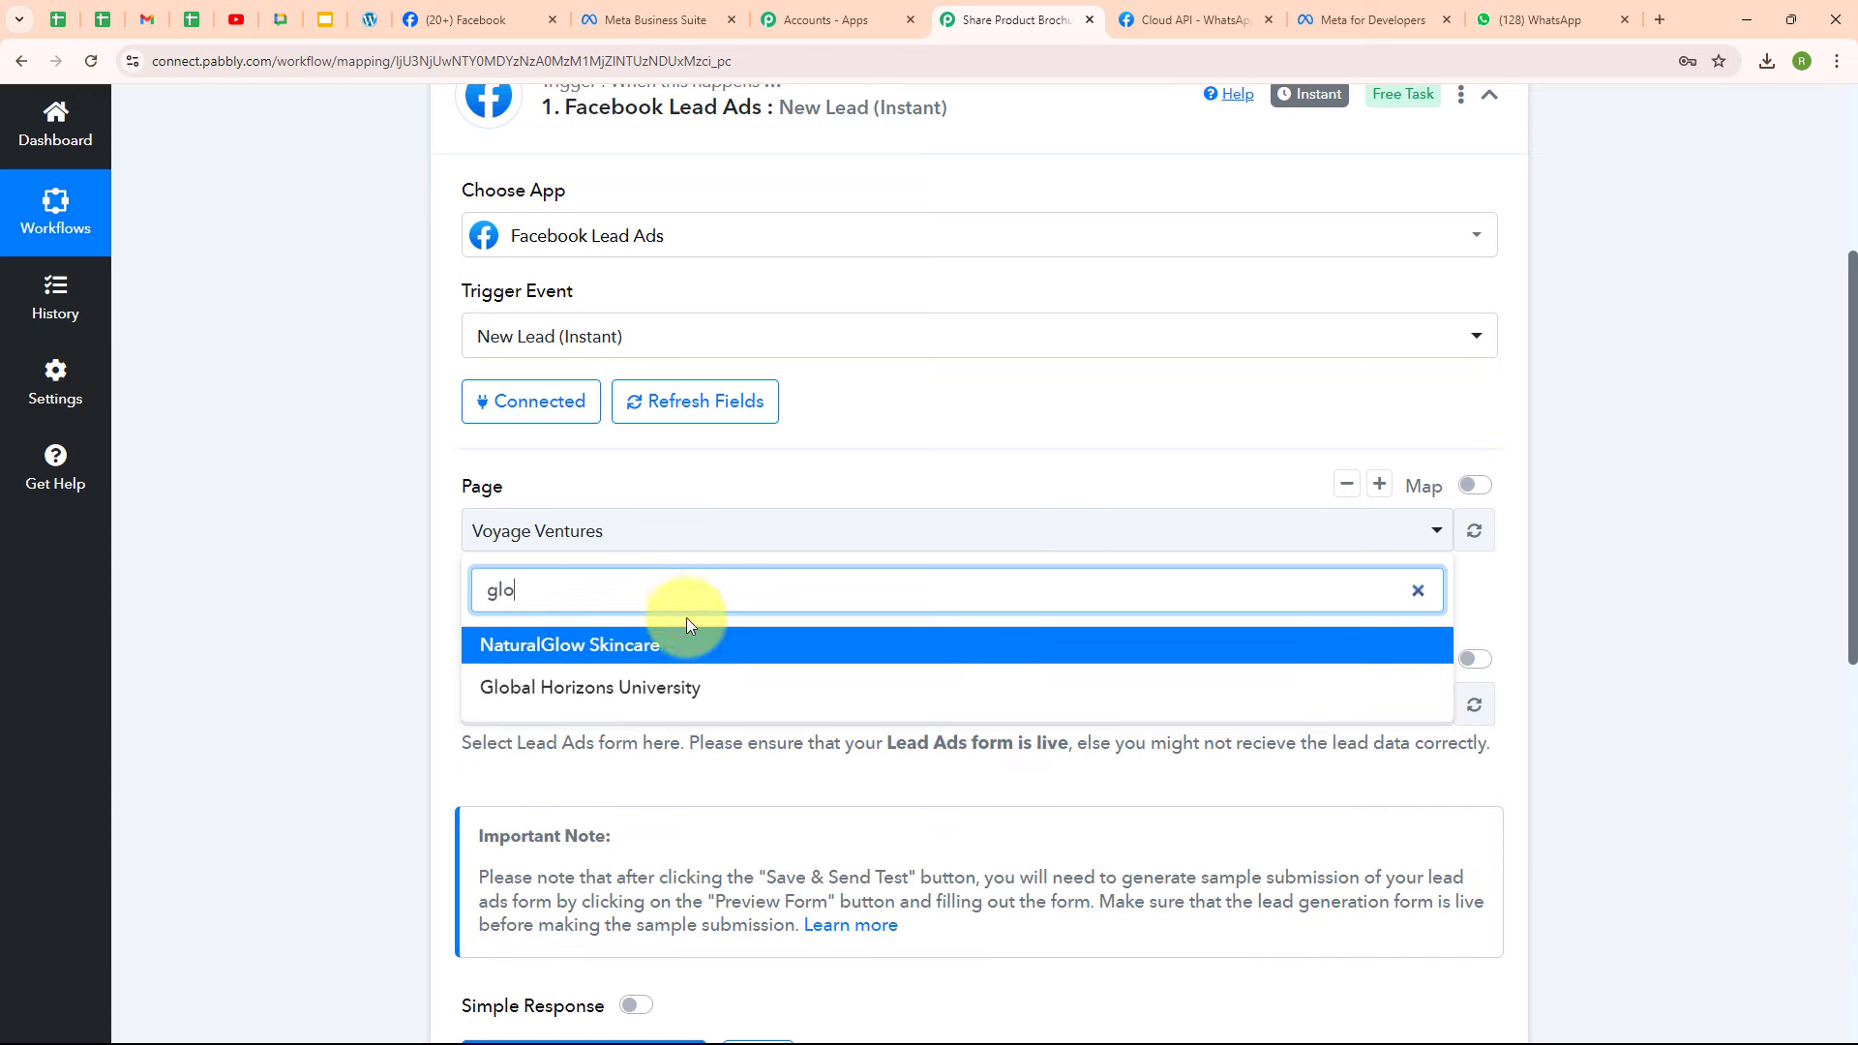
pyautogui.click(687, 689)
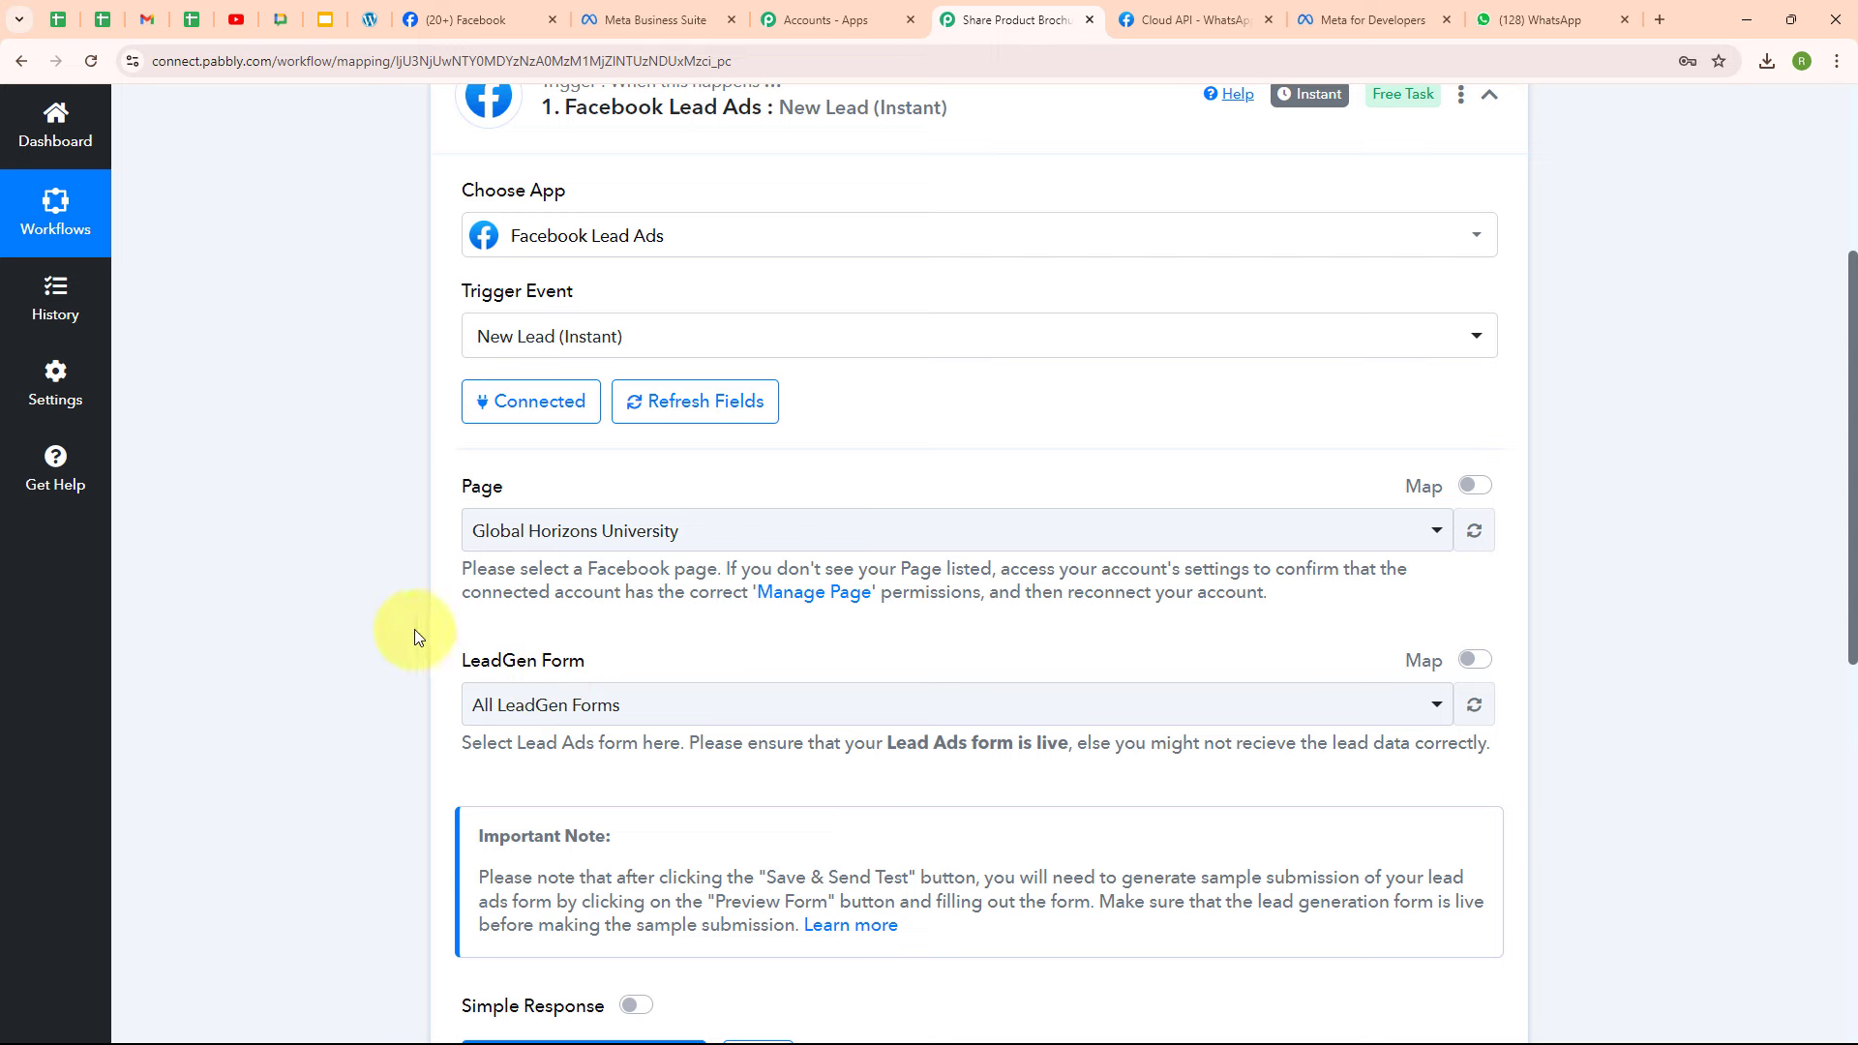
pyautogui.click(633, 21)
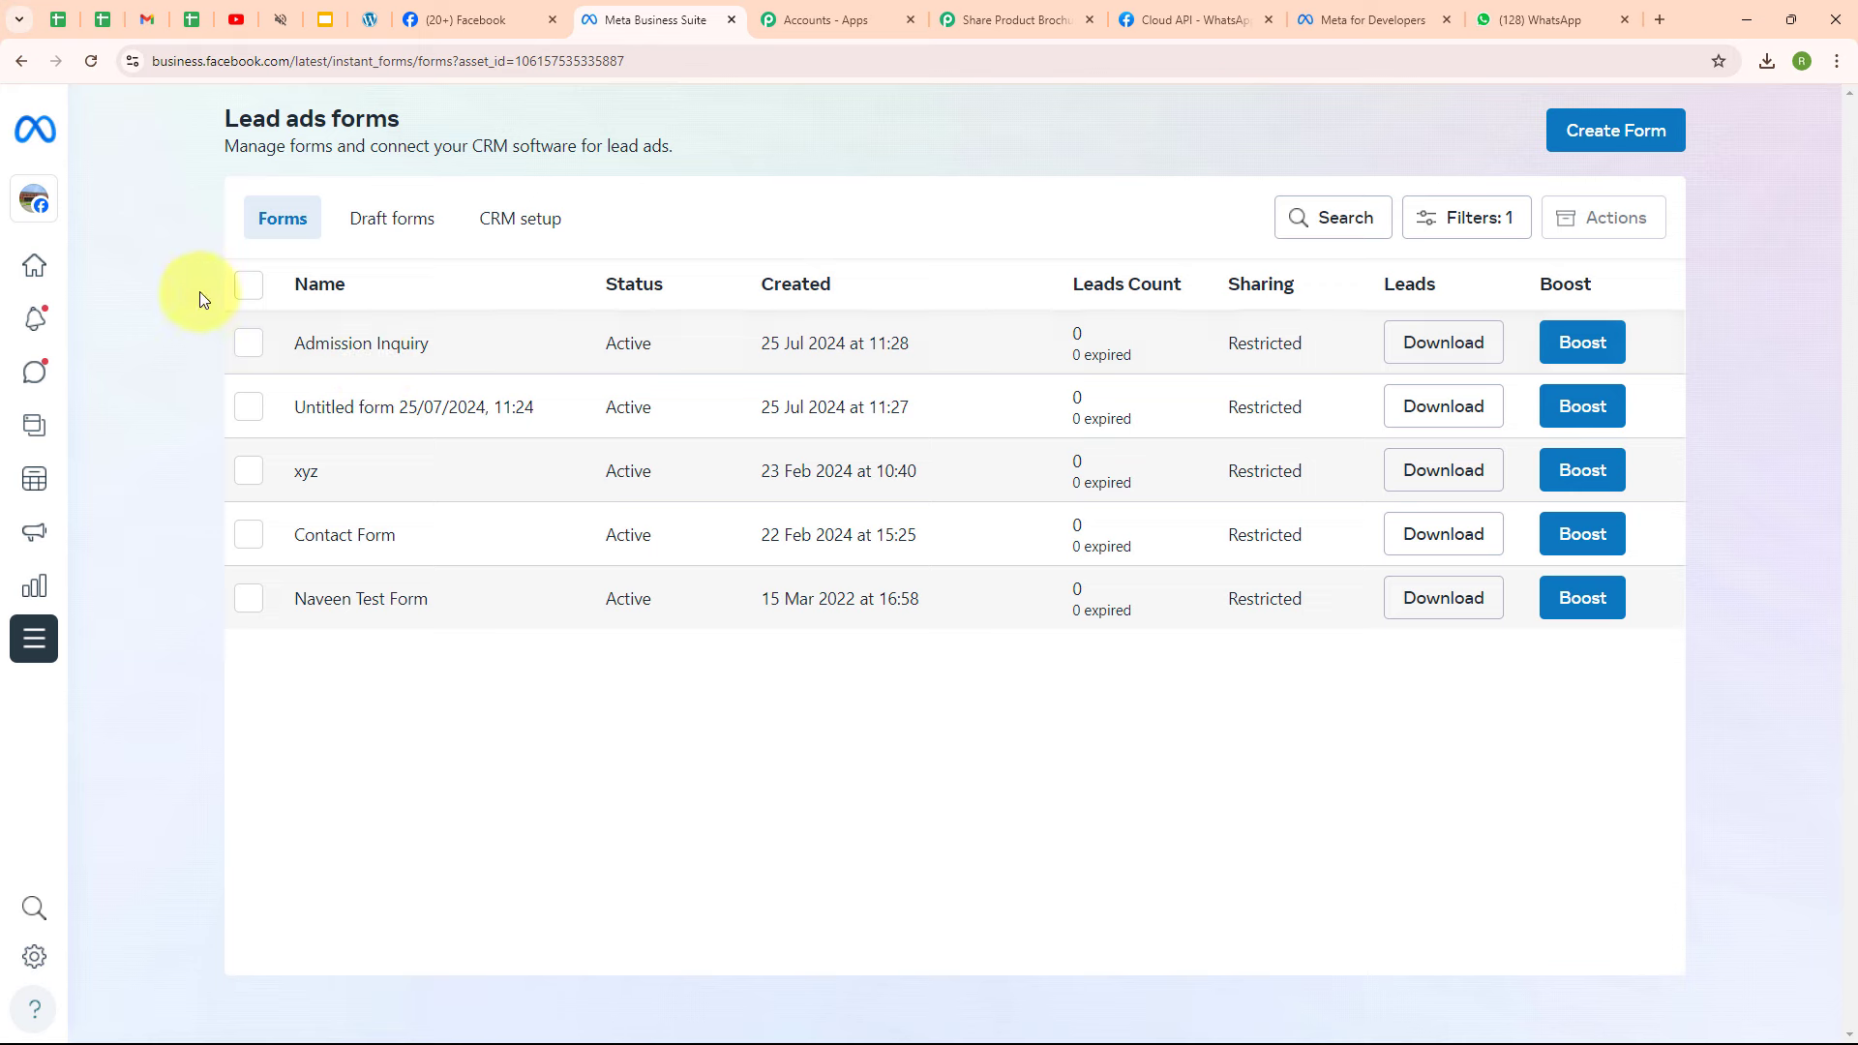
pyautogui.click(980, 11)
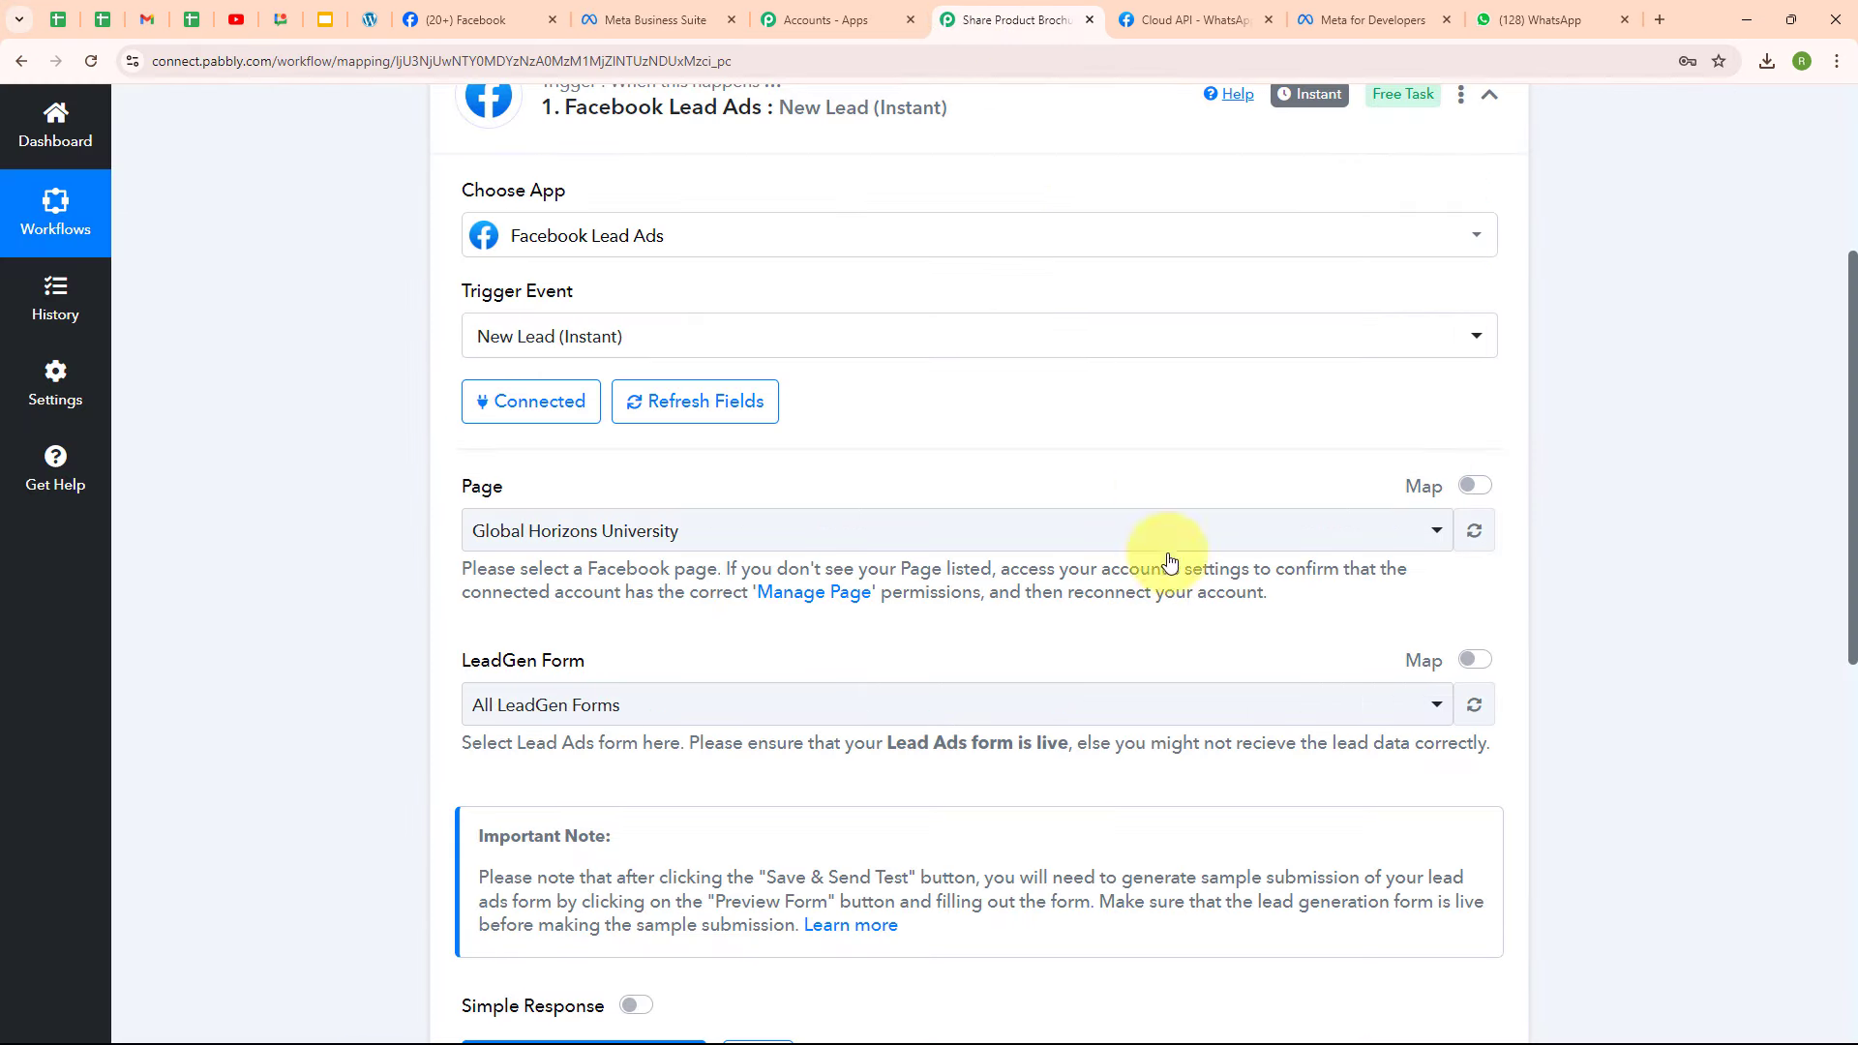
# - Set the trigger's LeadGen Form to Admission Inquiry
pyautogui.click(649, 725)
pyautogui.click(649, 725)
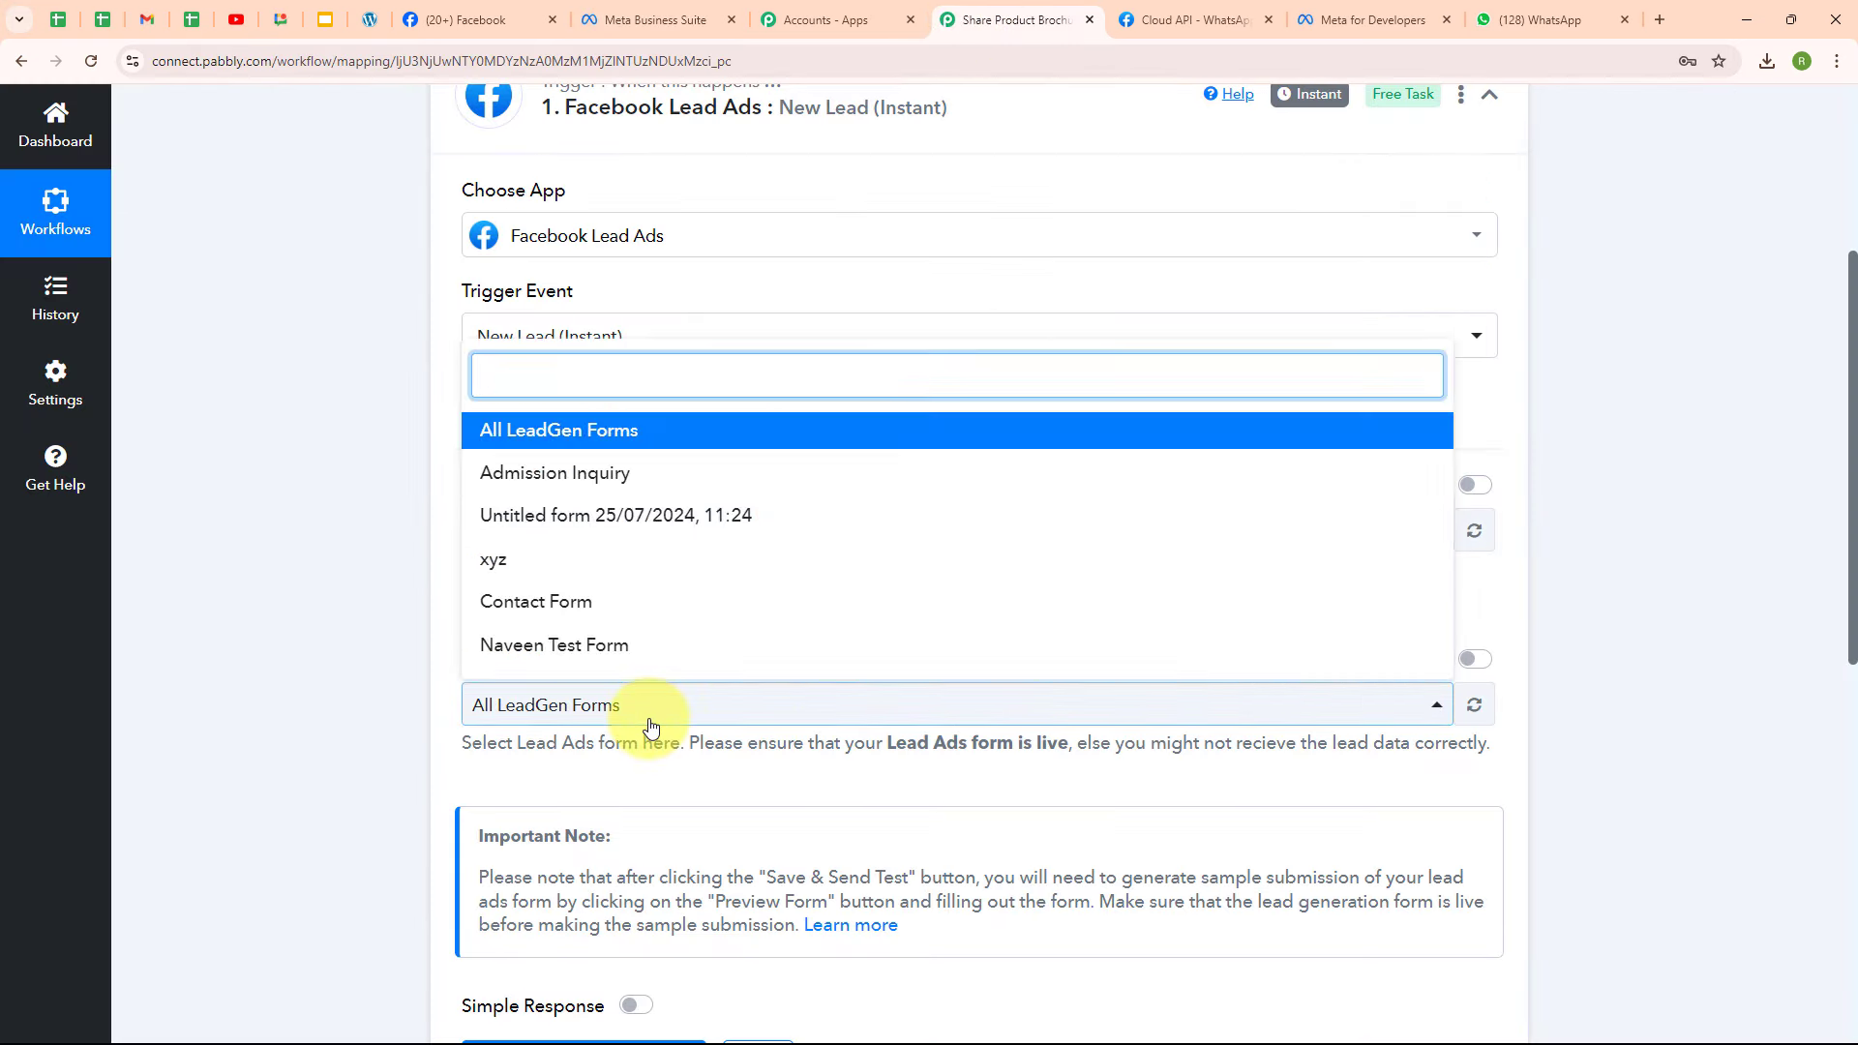
pyautogui.click(649, 474)
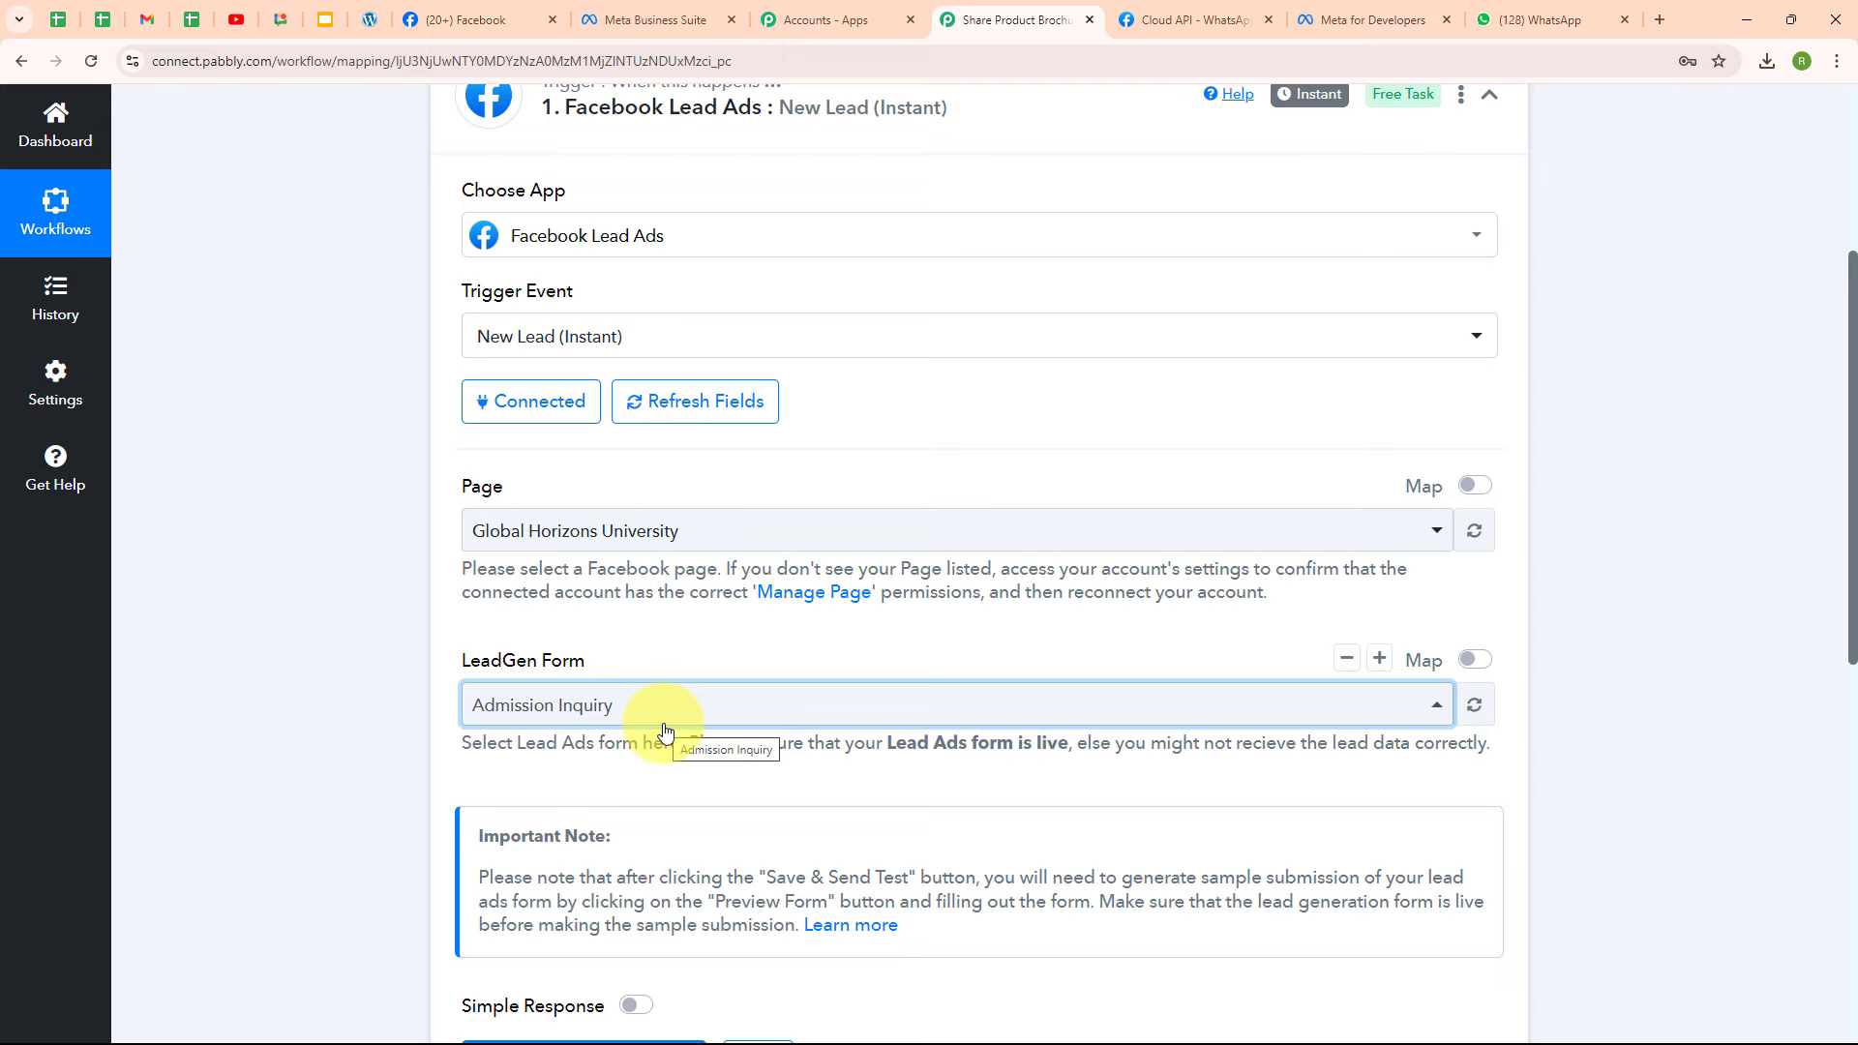
pyautogui.click(664, 713)
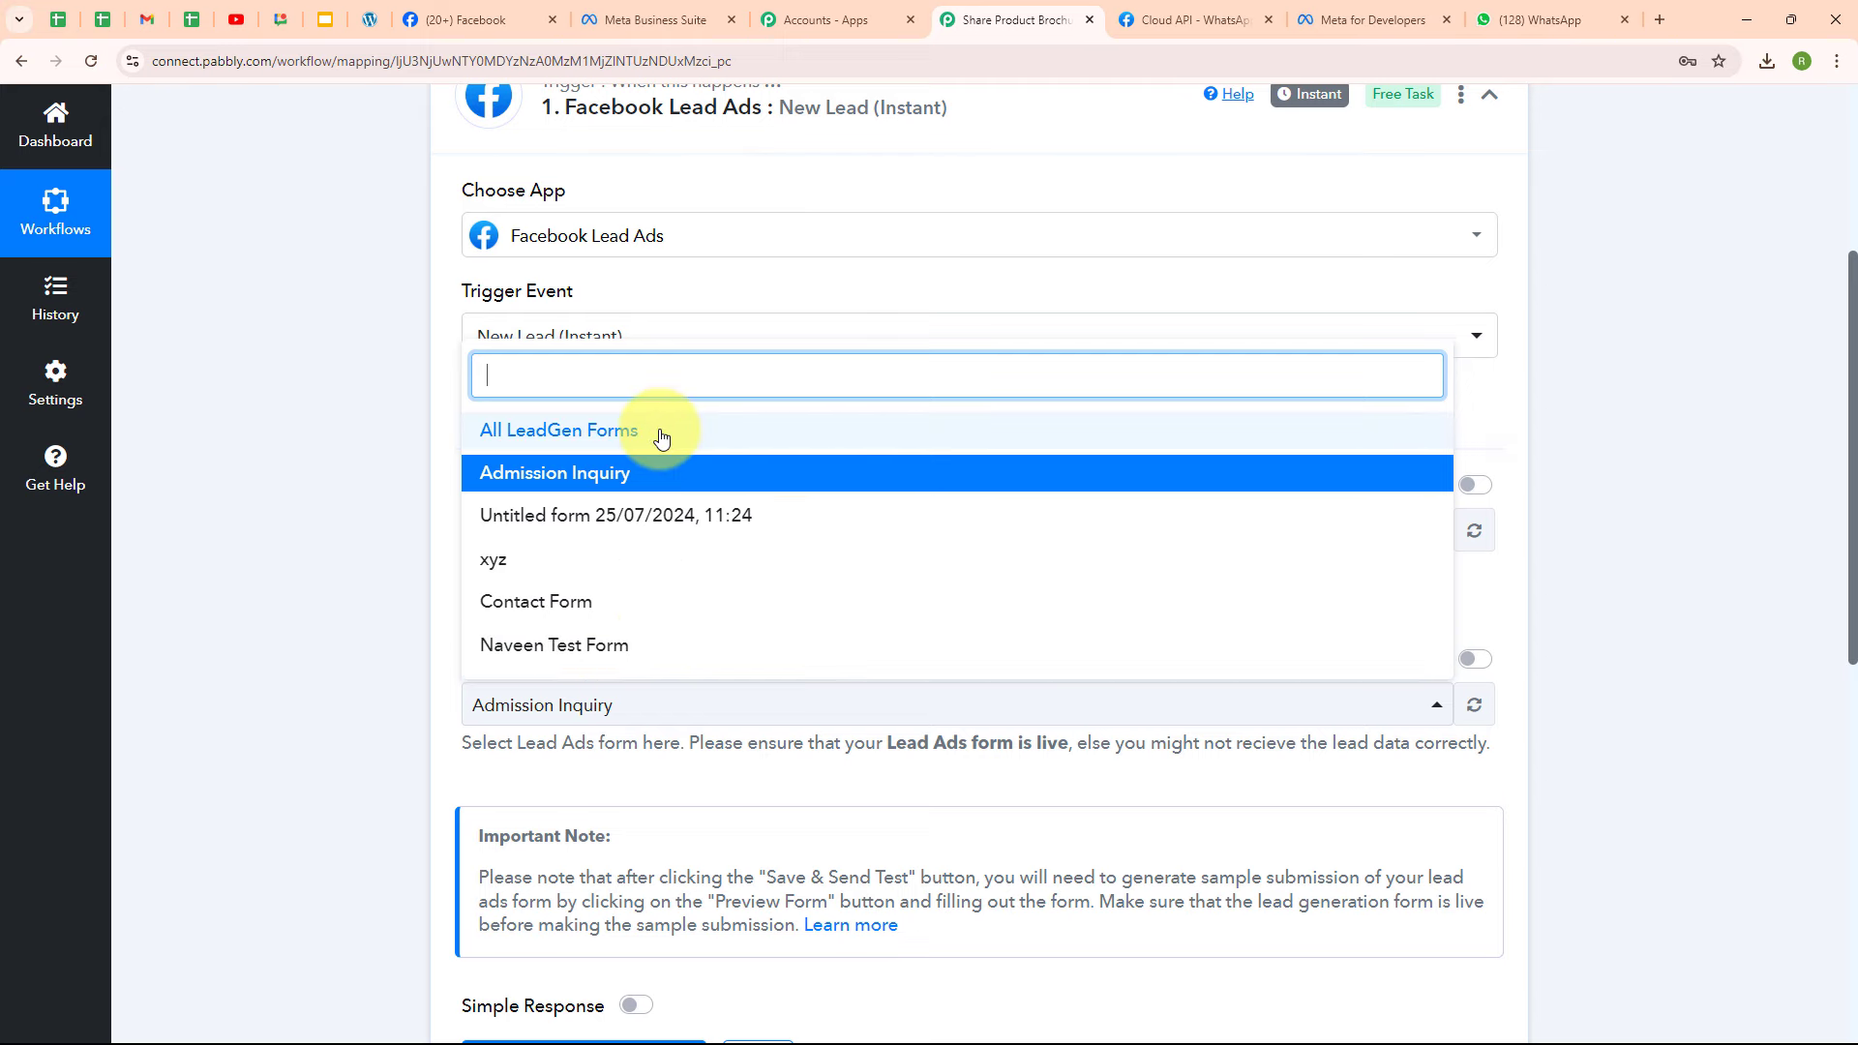
pyautogui.click(381, 525)
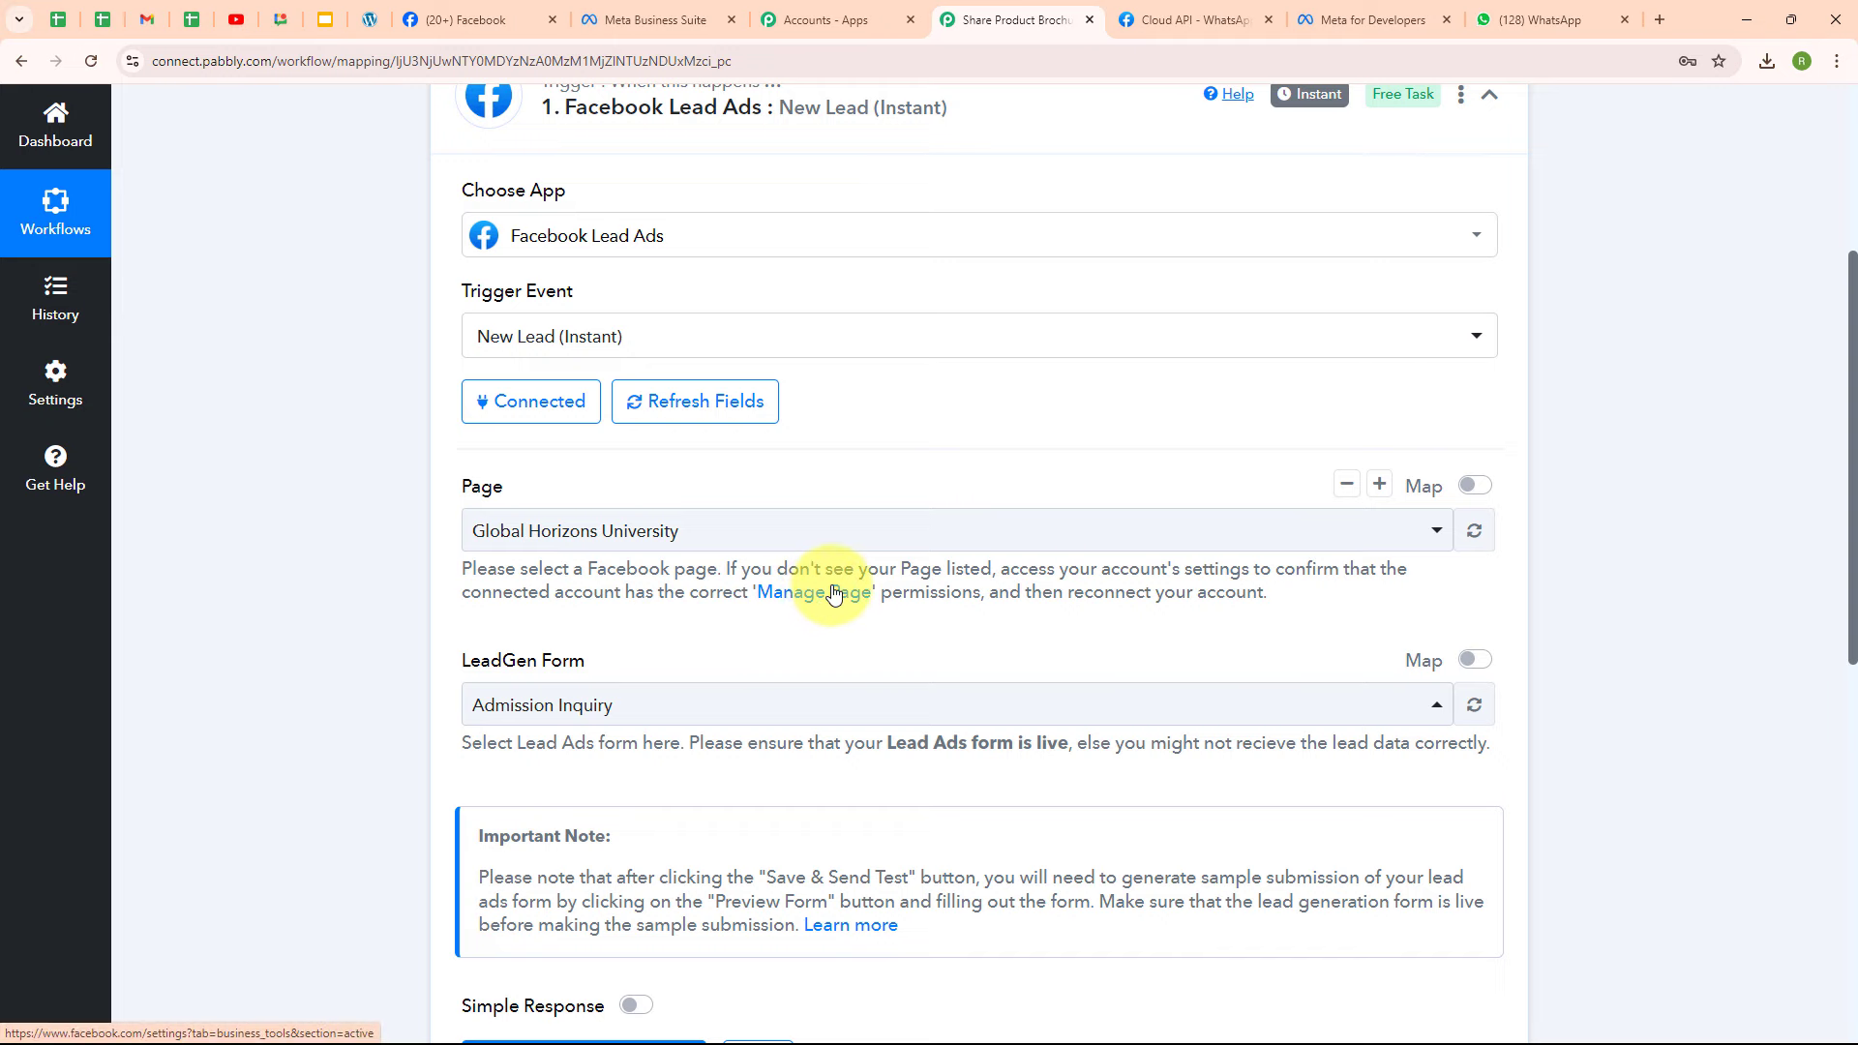
# - Save the trigger with Save & Send Test Request so it waits for a test lead
pyautogui.scroll(-3, 828, 593)
pyautogui.scroll(-1, 830, 595)
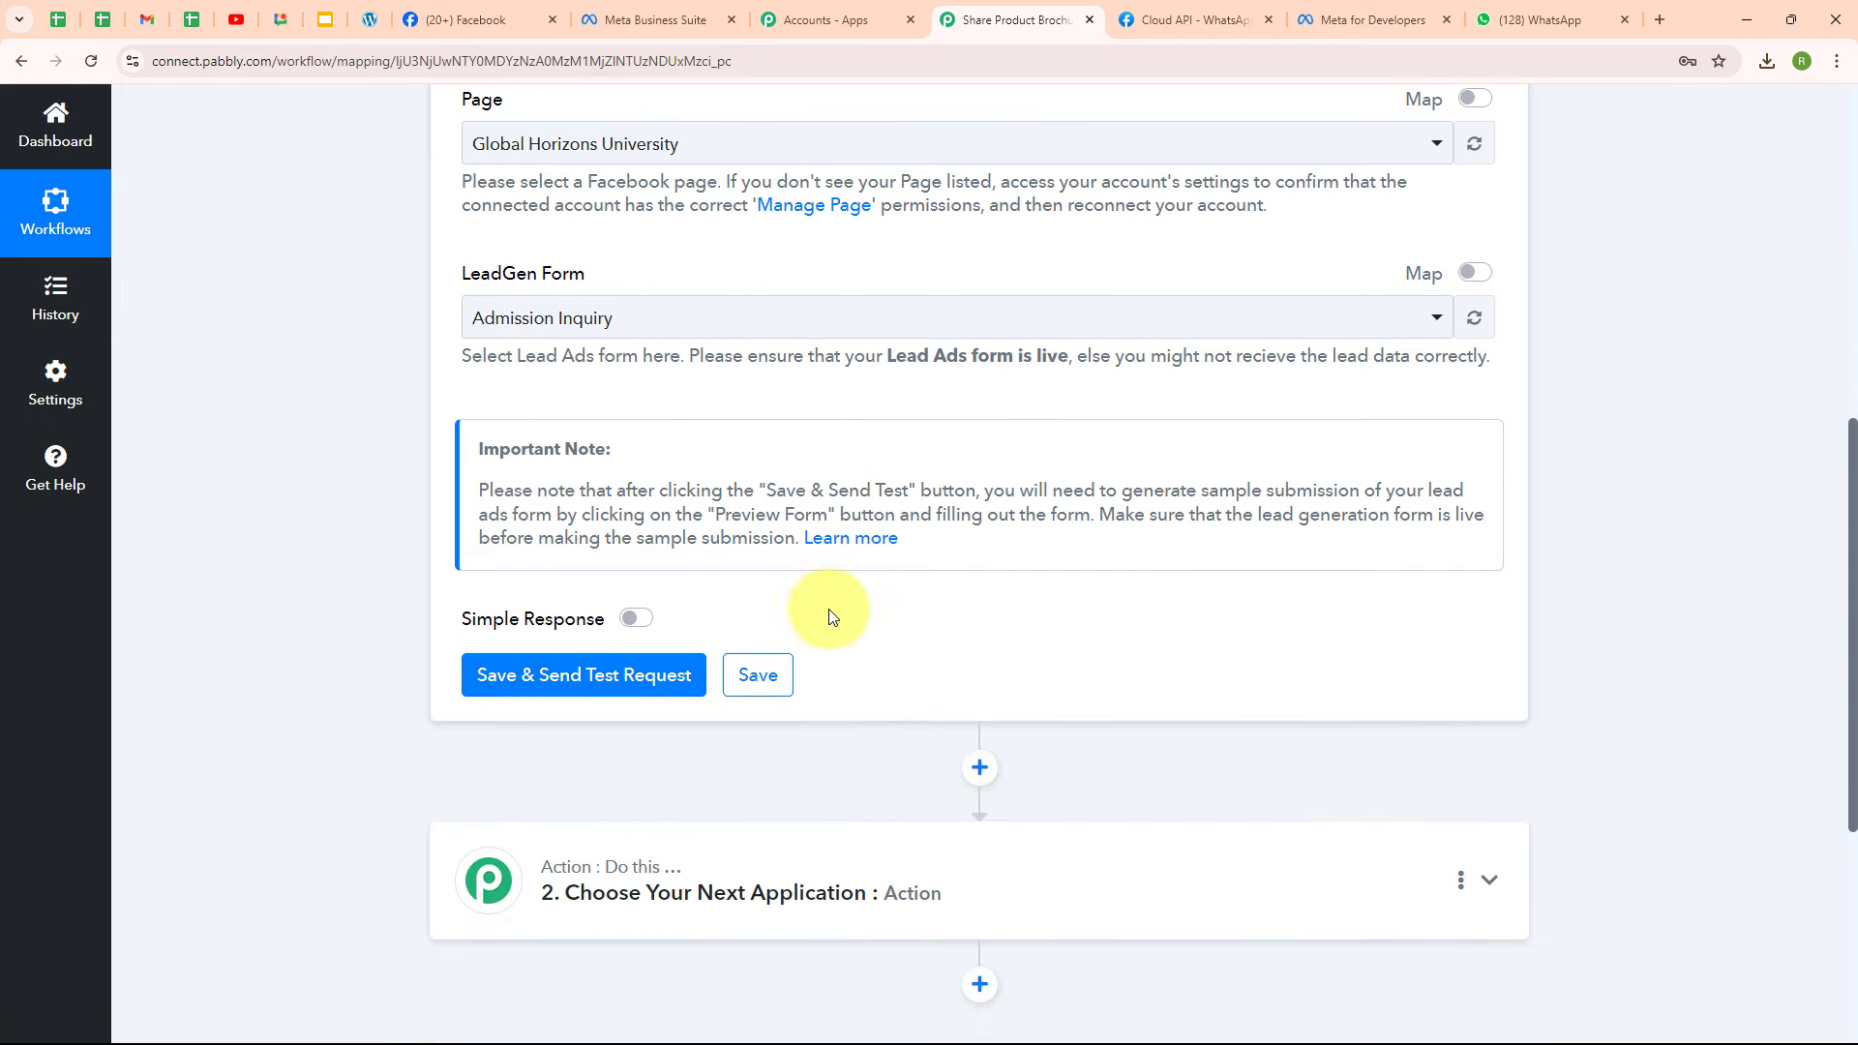
pyautogui.click(595, 678)
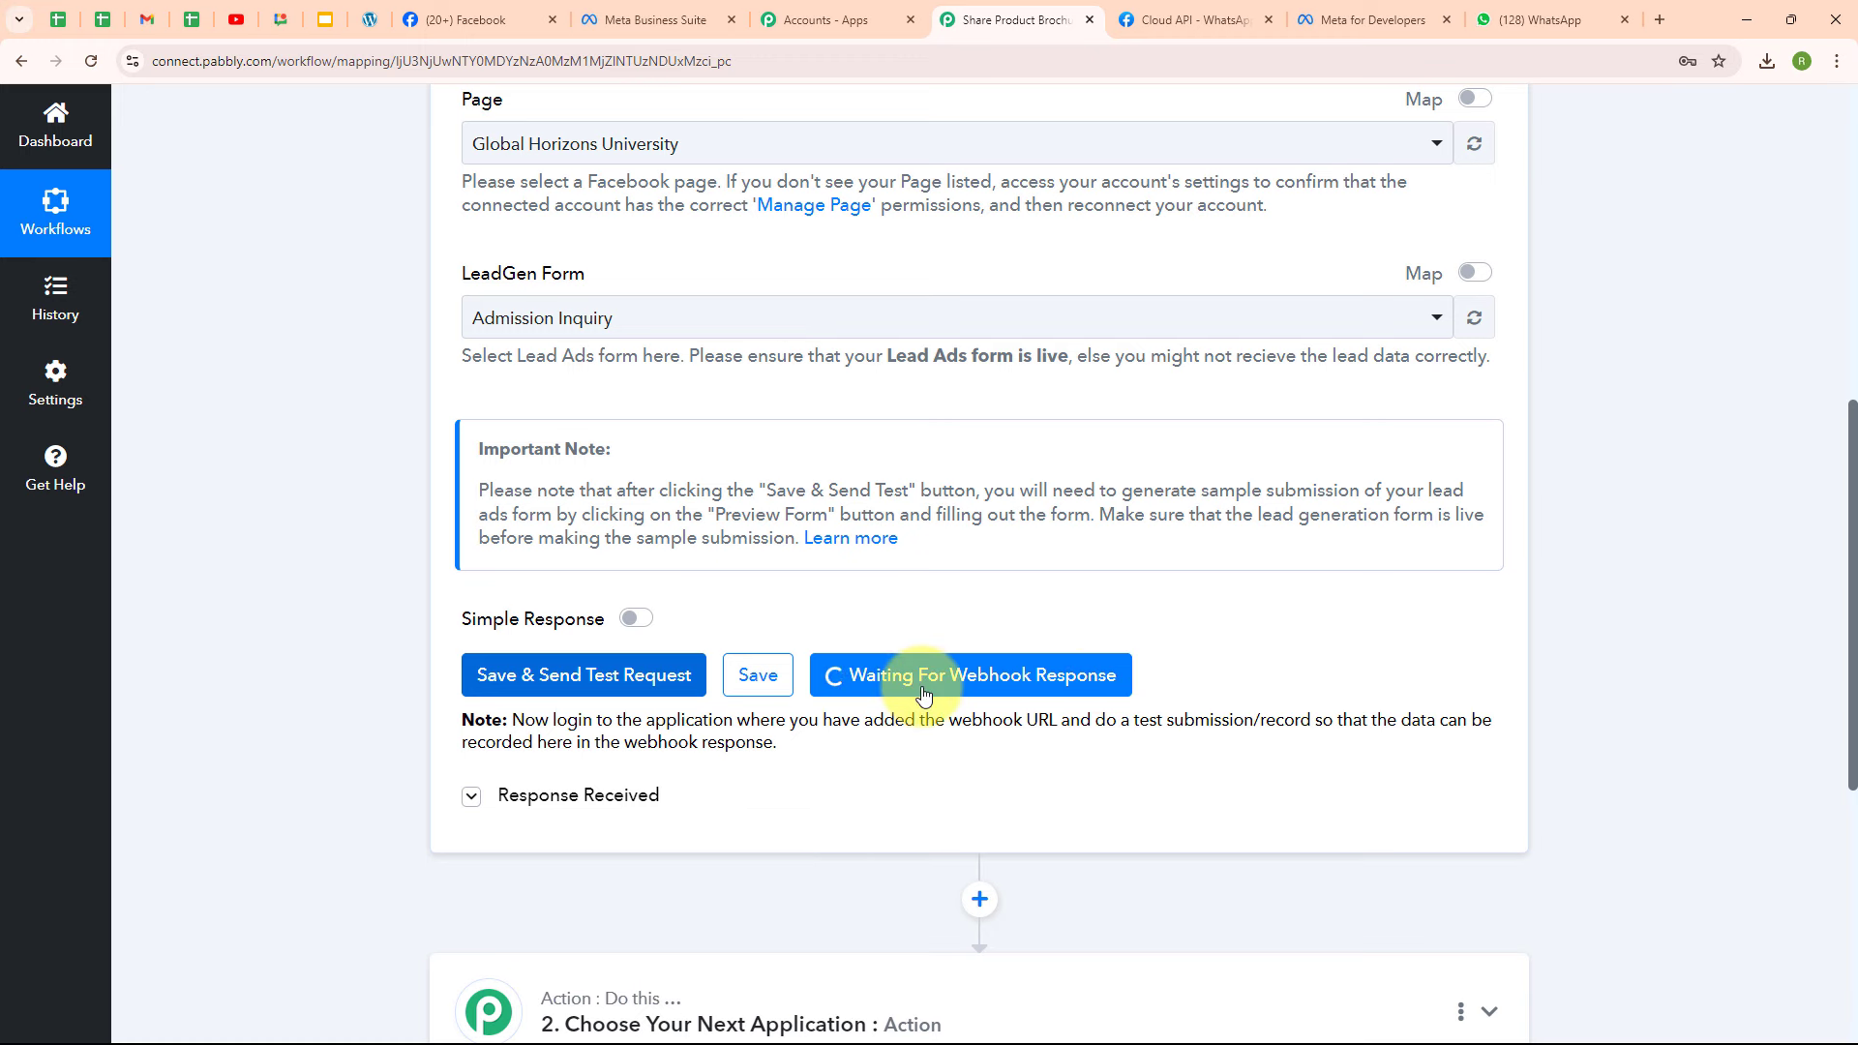
# - In Meta for Developers, go to More > Tools and launch the Lead Ads RTU Debug Tool
pyautogui.click(1382, 26)
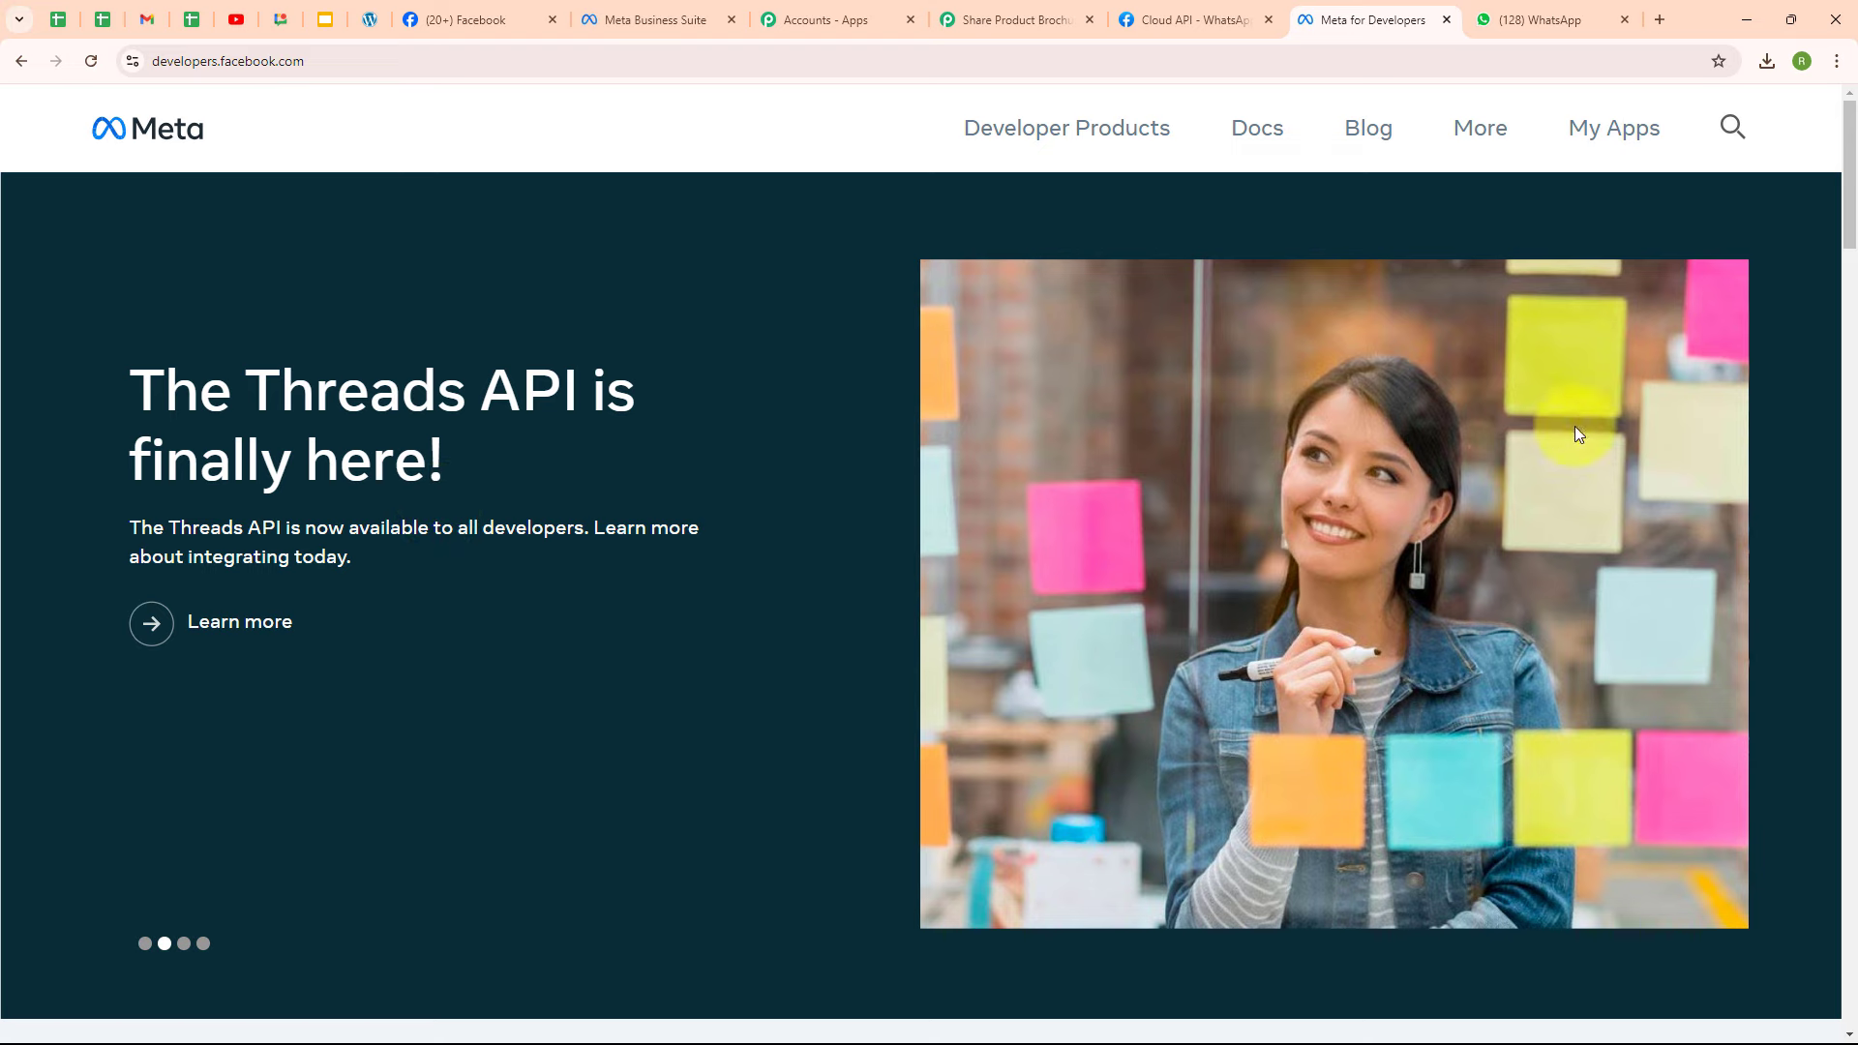
pyautogui.click(1472, 145)
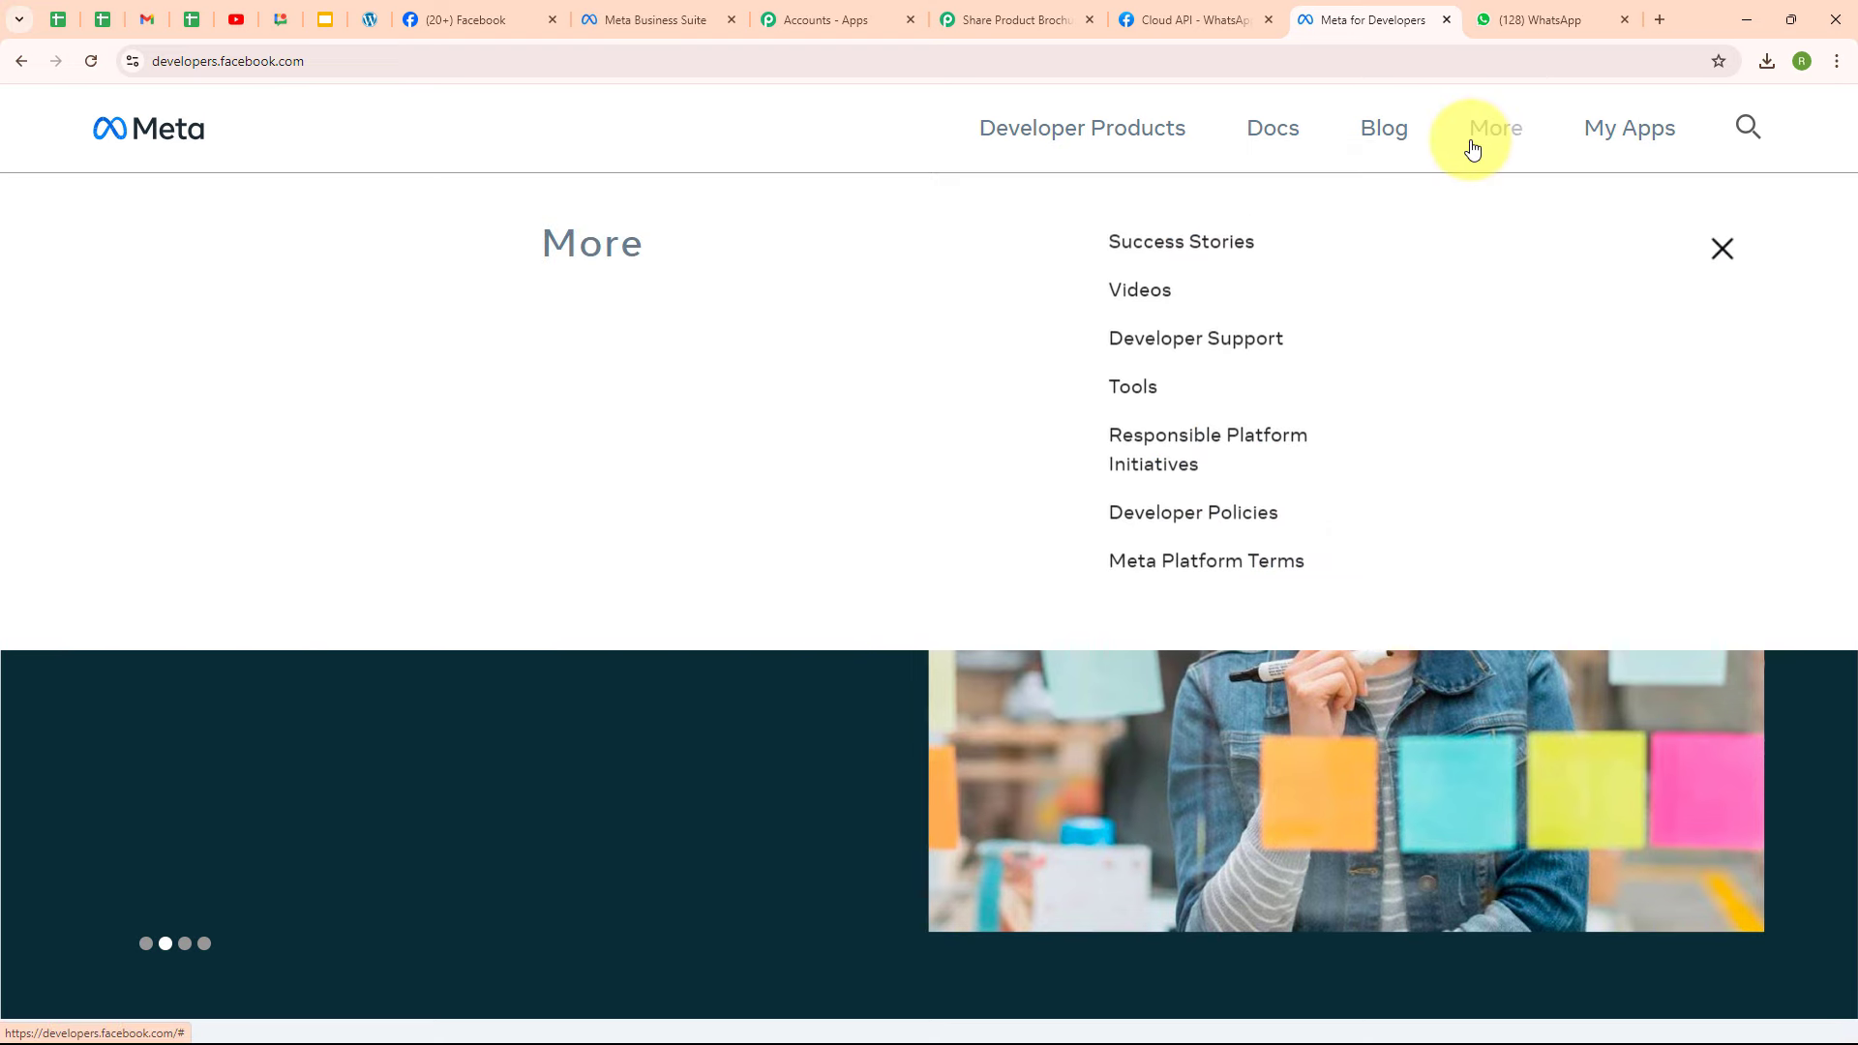
pyautogui.click(1125, 404)
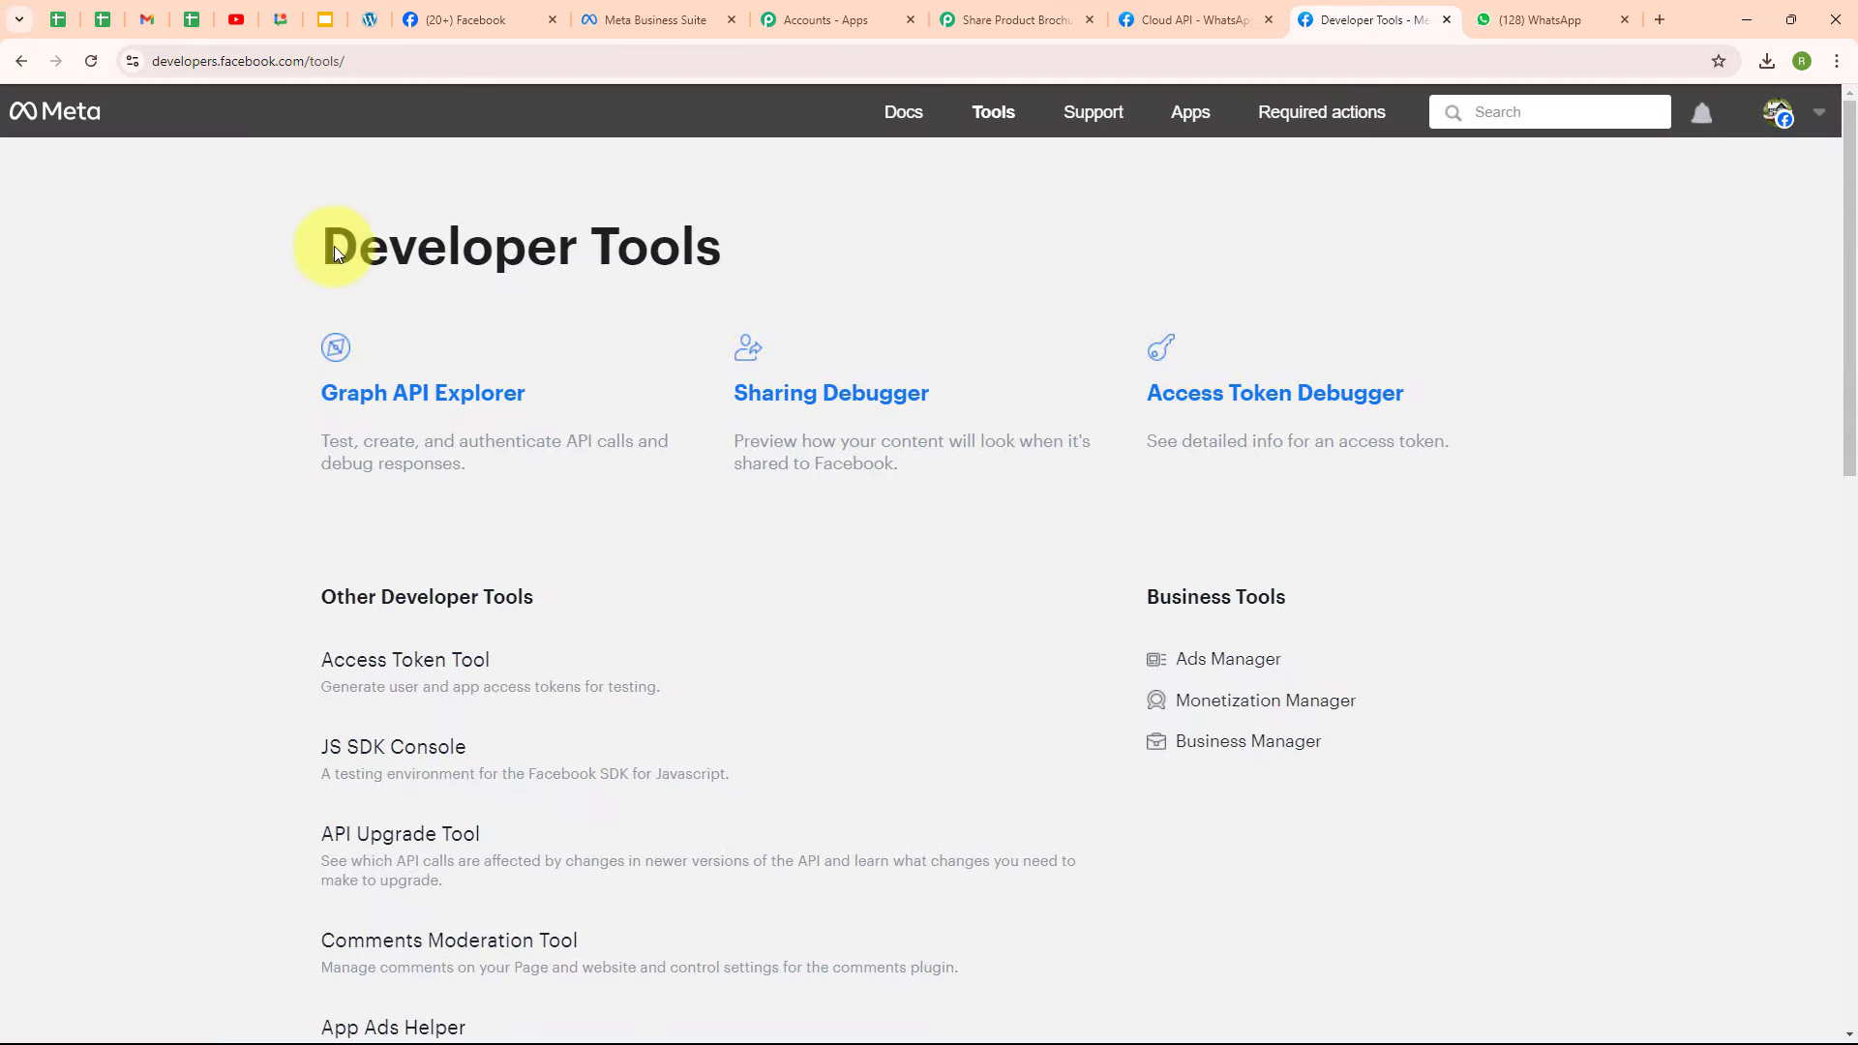
pyautogui.scroll(-4, 788, 787)
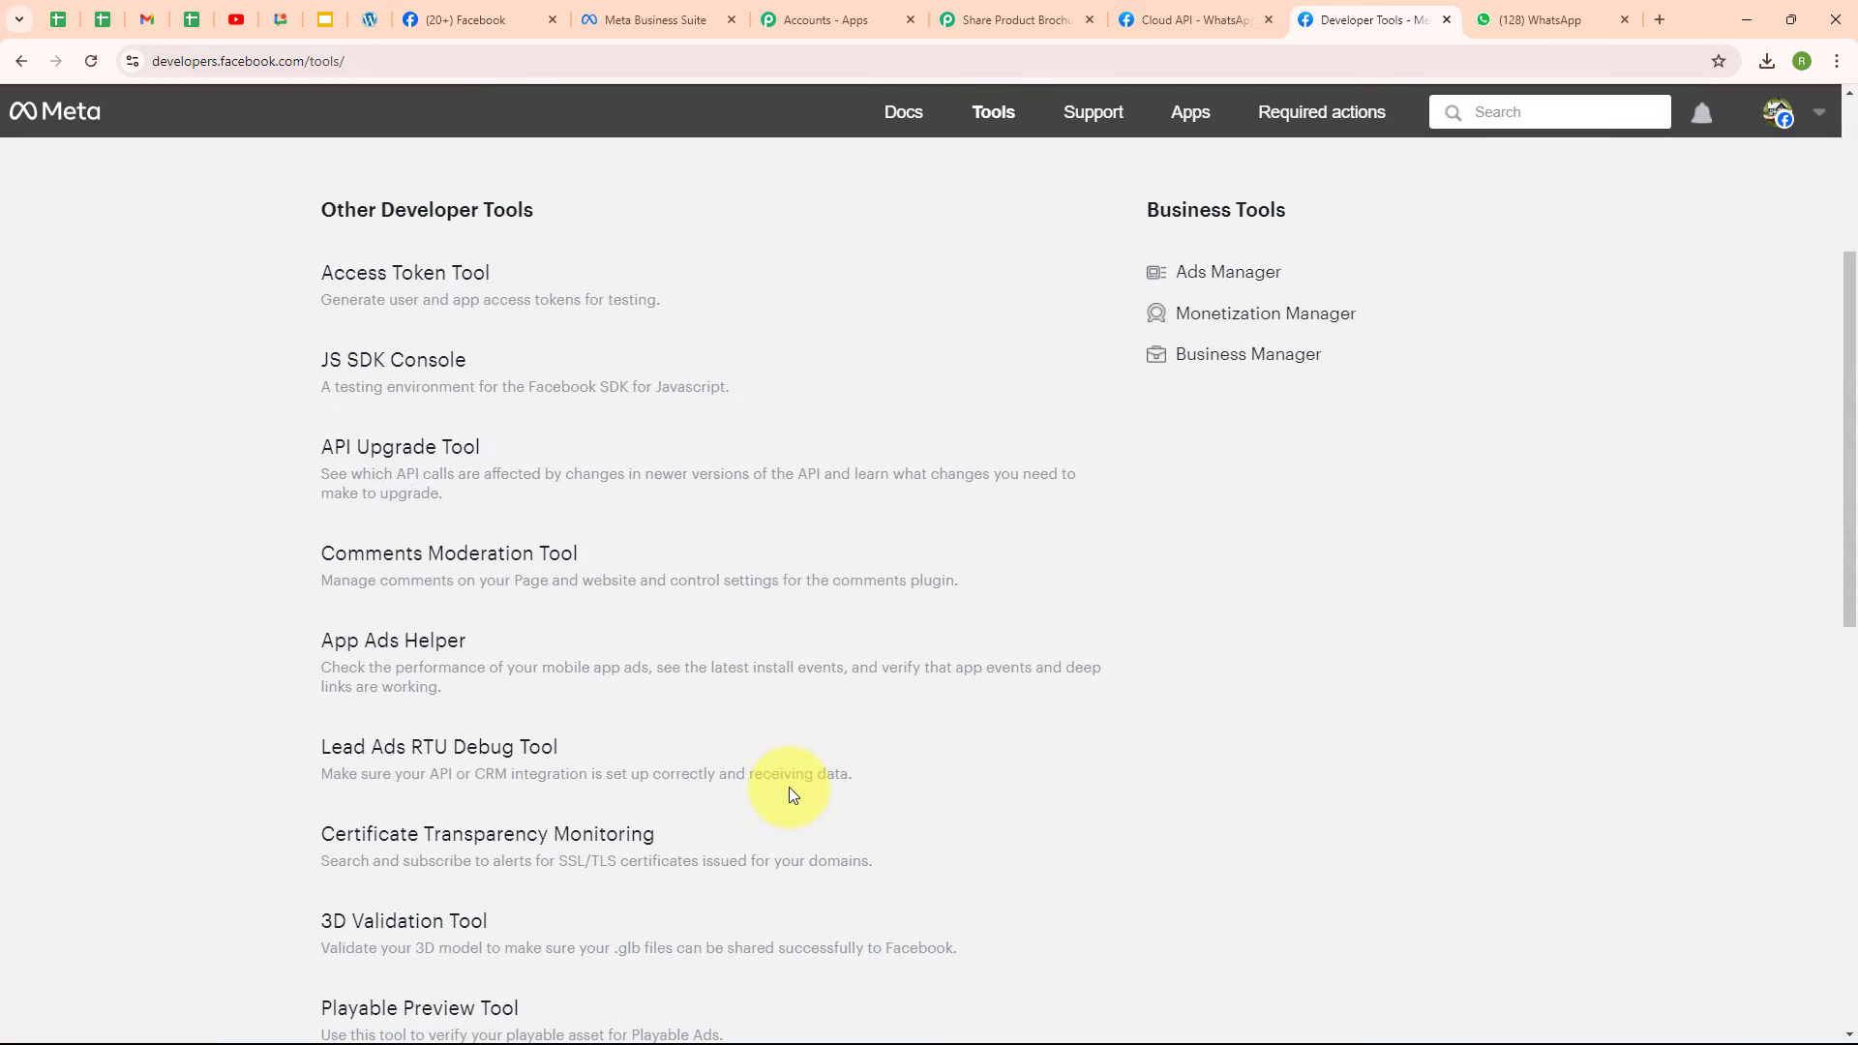
pyautogui.click(418, 760)
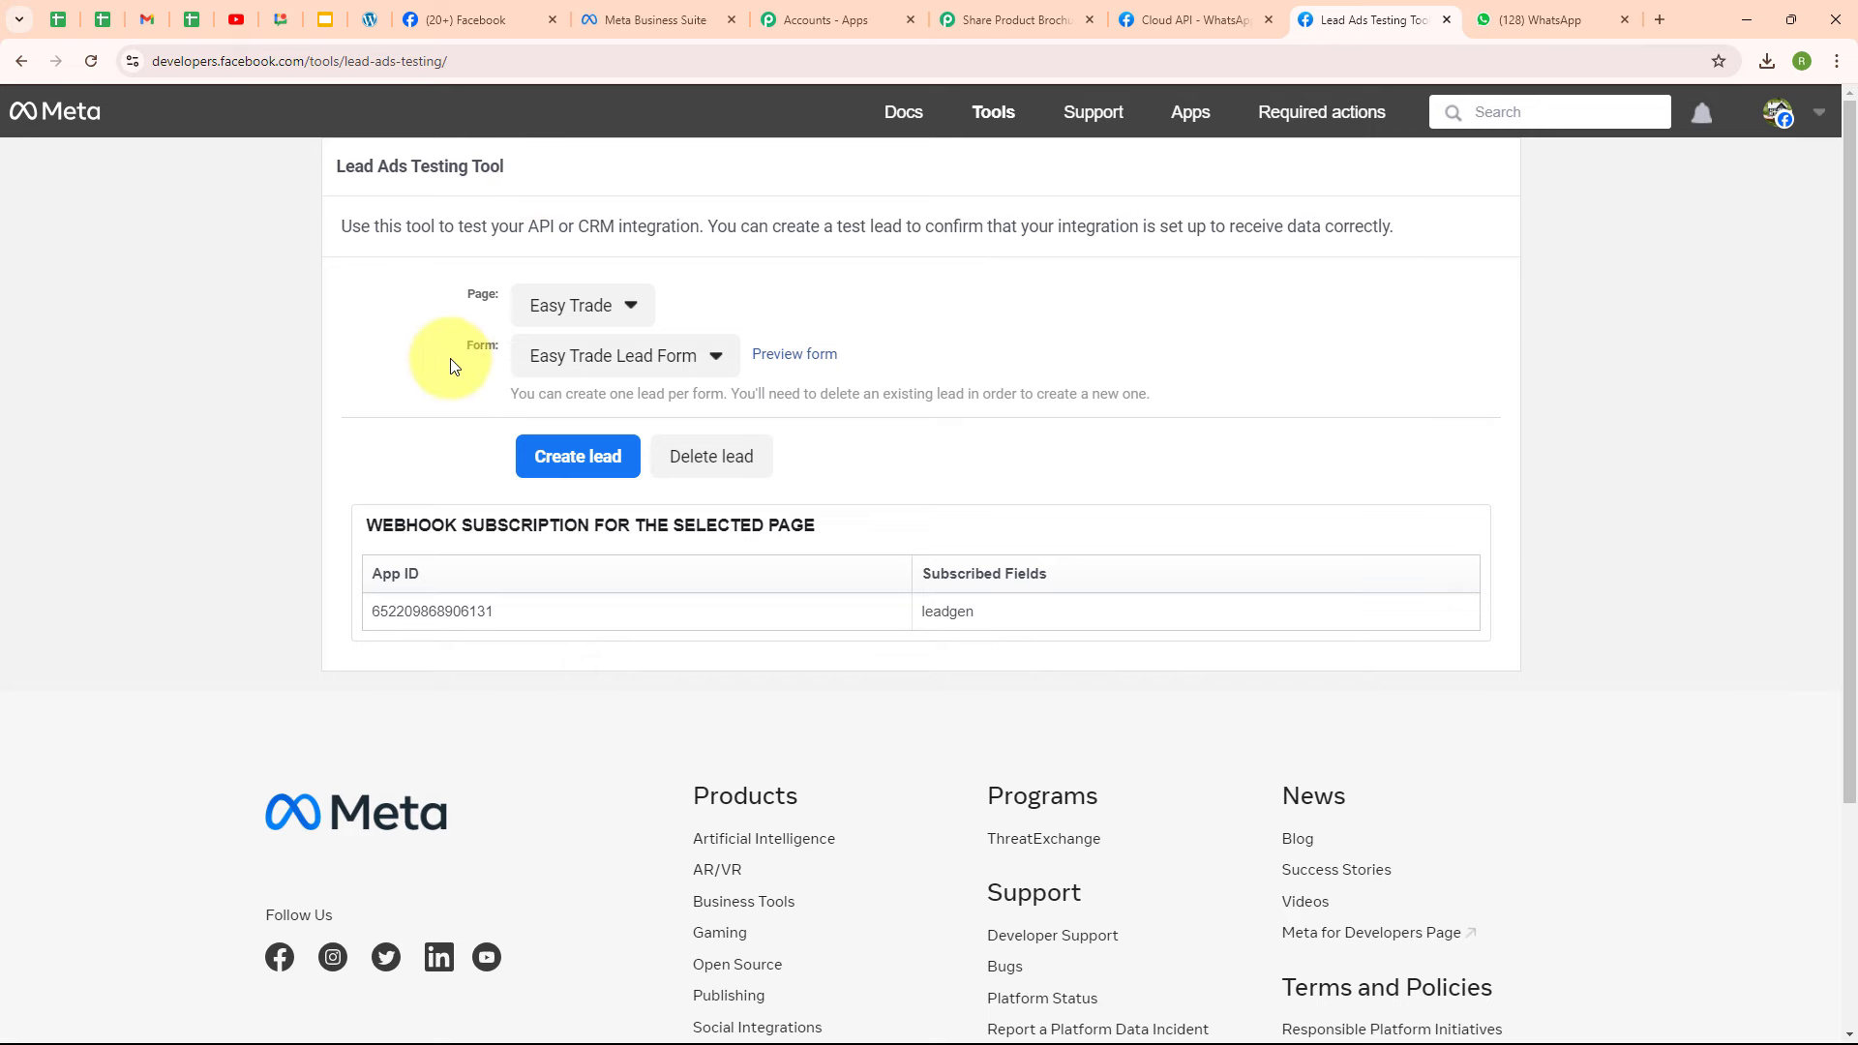
# - Choose the Global Horizons University page with the Admission Inquiry form, and preview the form
pyautogui.click(588, 323)
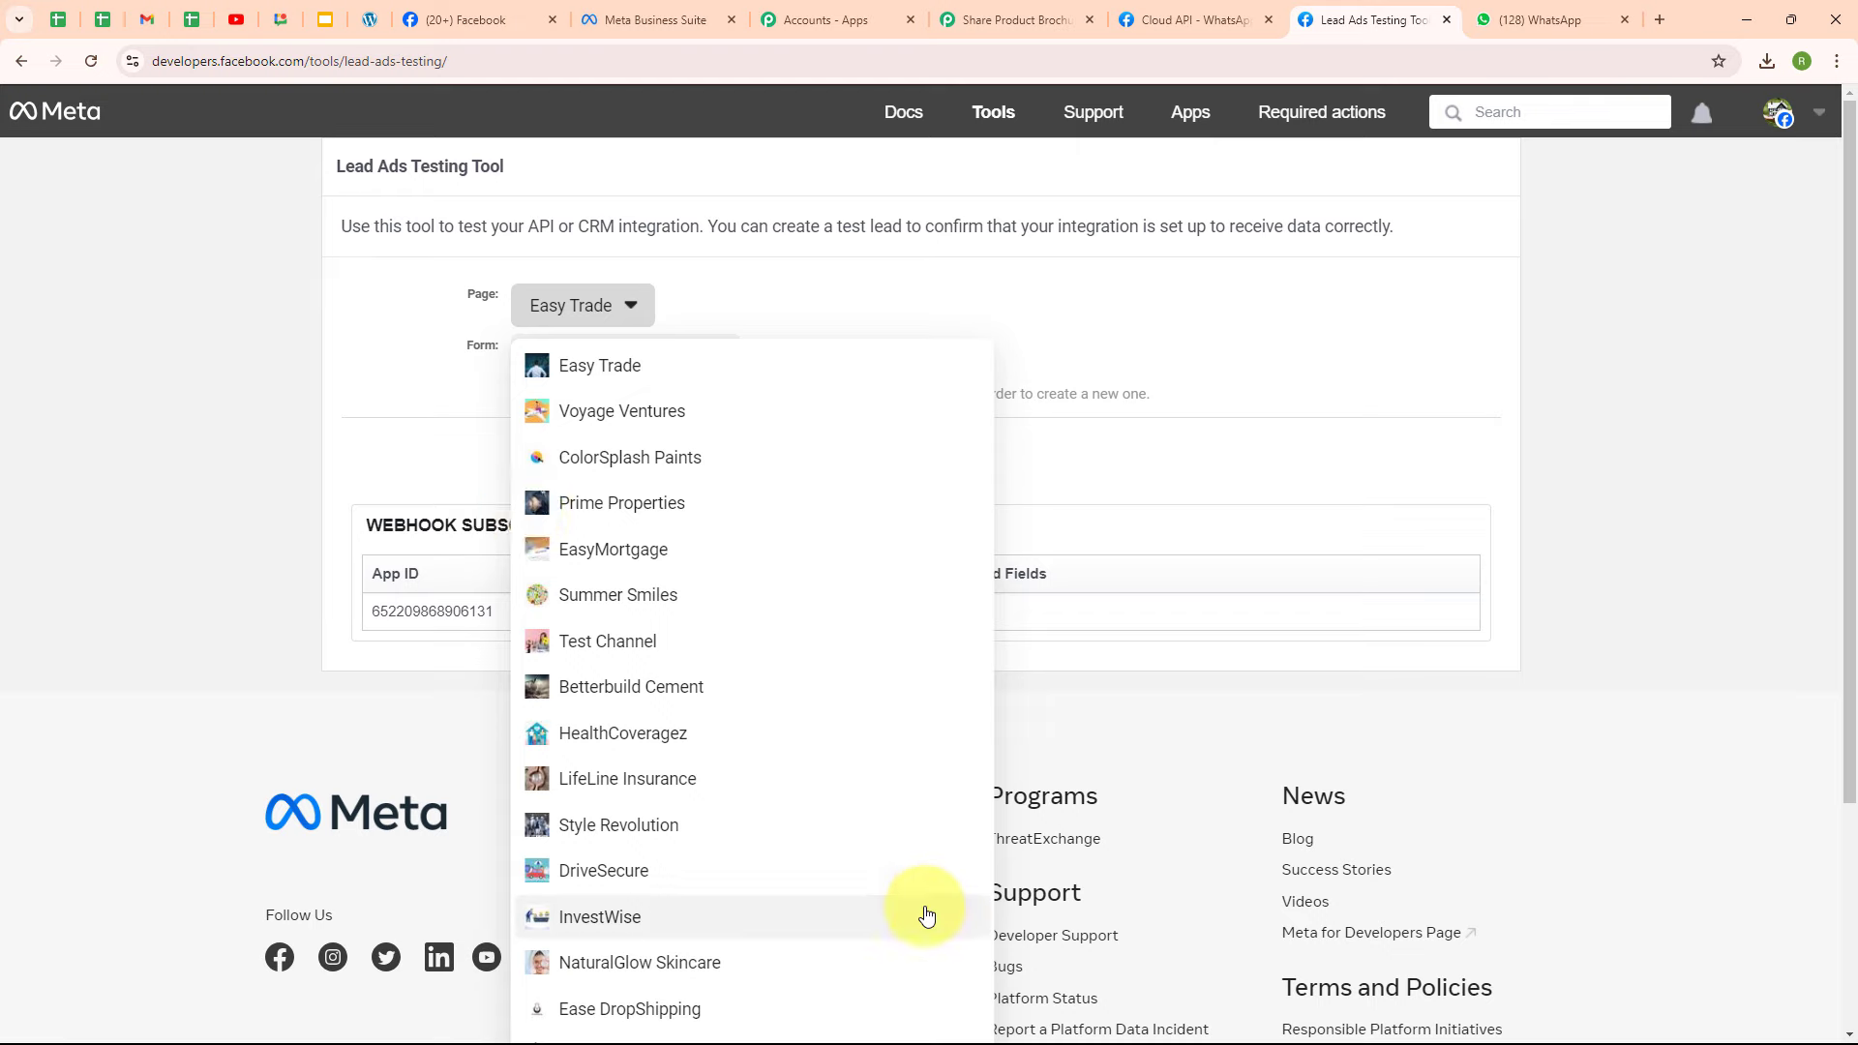
pyautogui.scroll(-3, 920, 909)
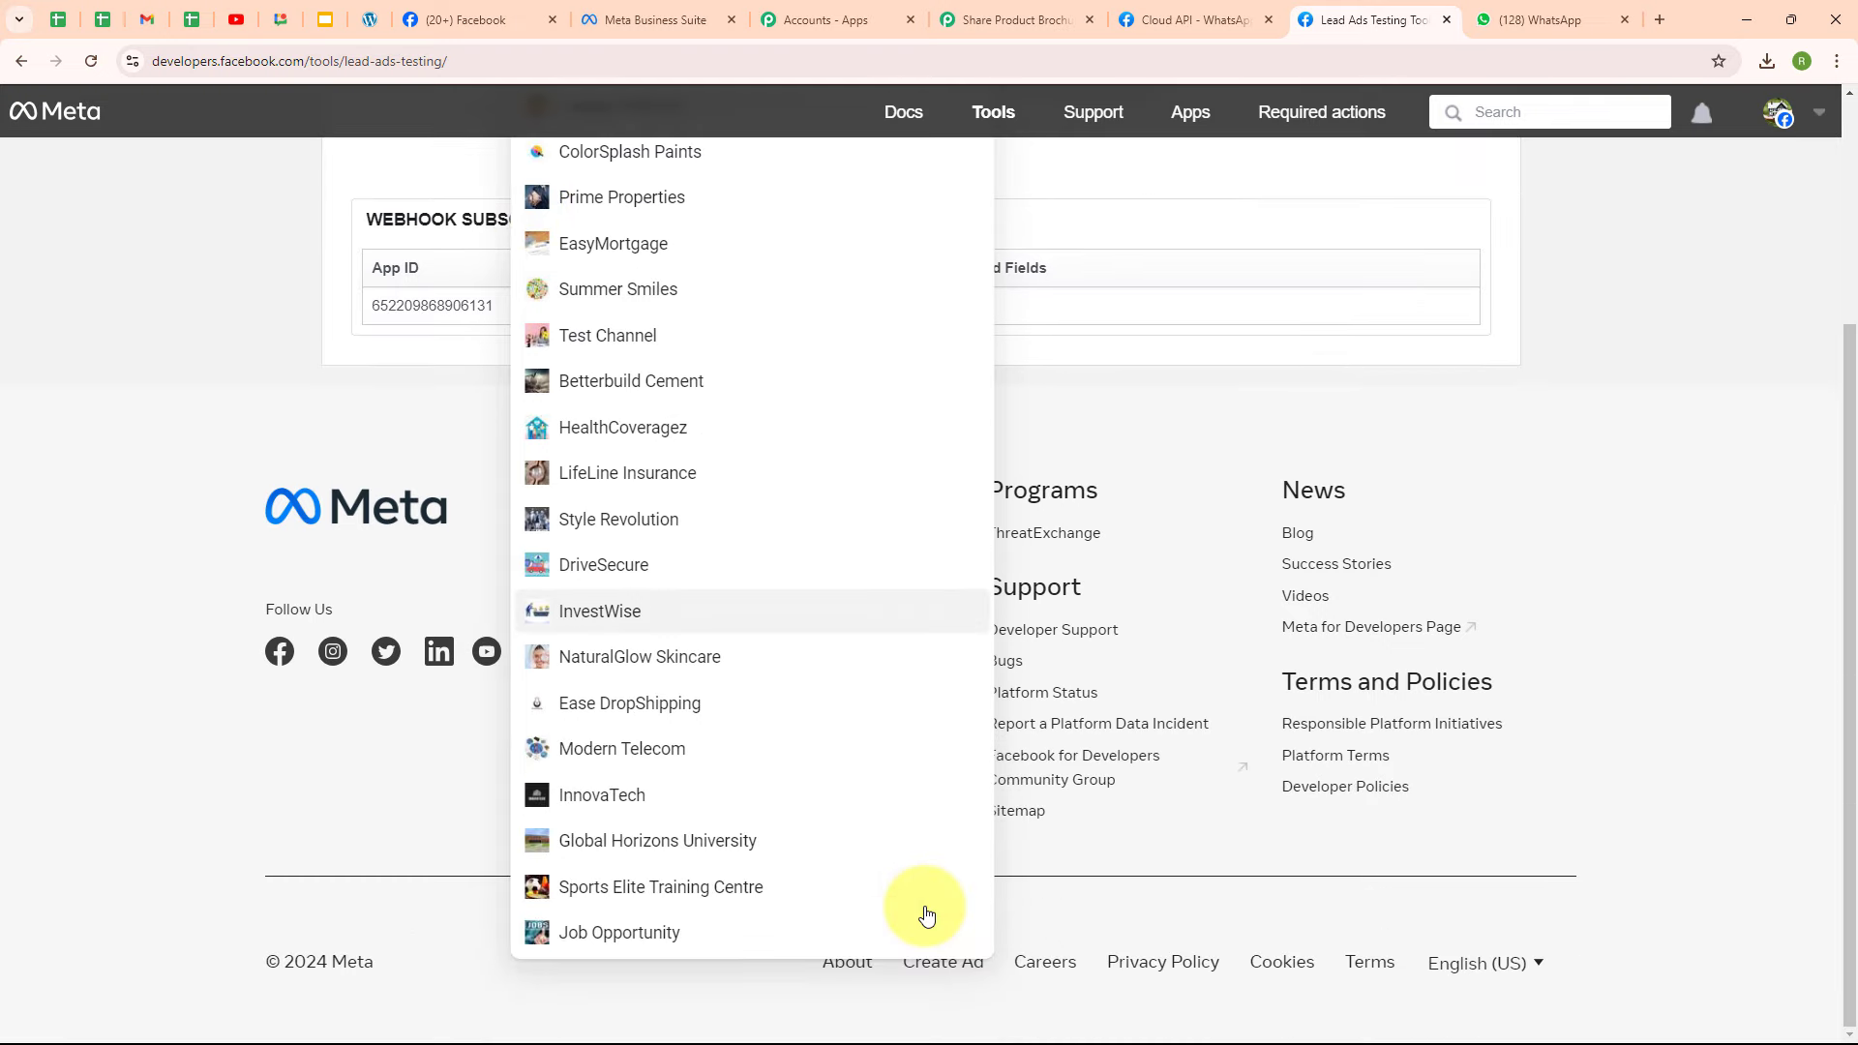
pyautogui.click(651, 838)
pyautogui.scroll(3, 980, 732)
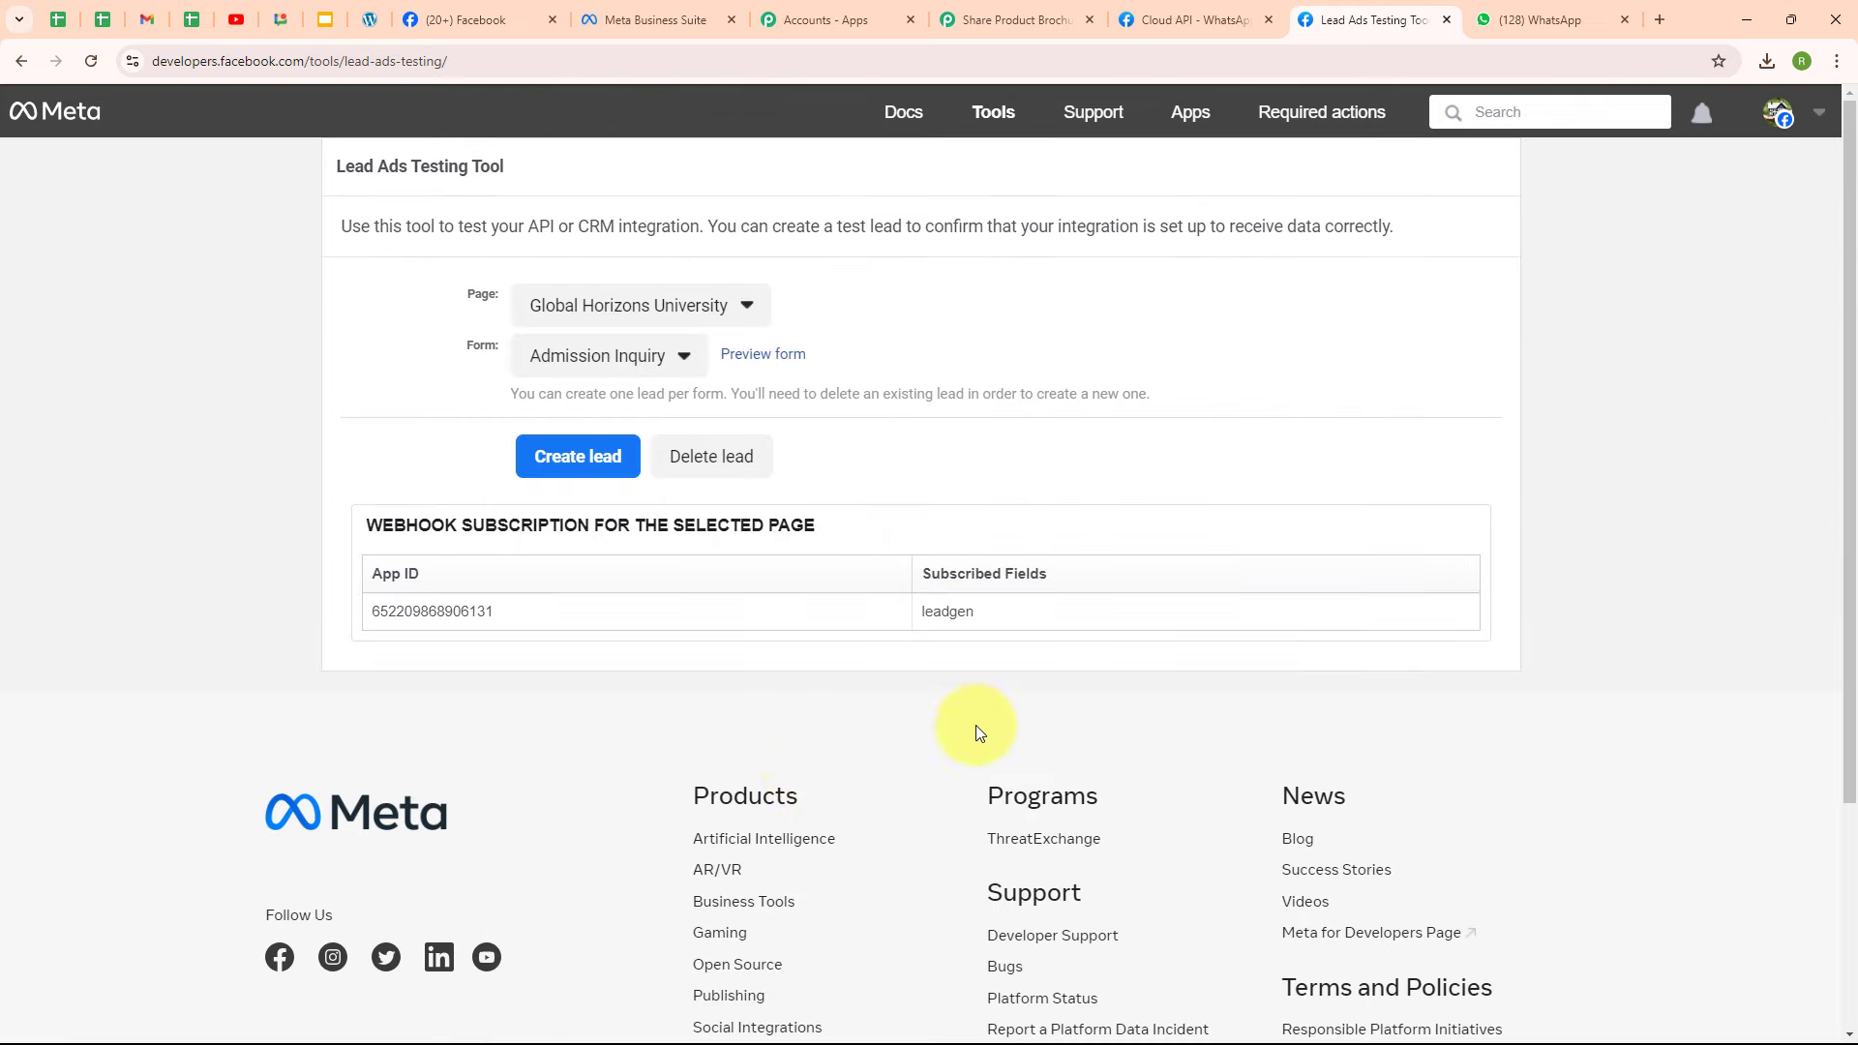
pyautogui.click(615, 357)
pyautogui.click(626, 396)
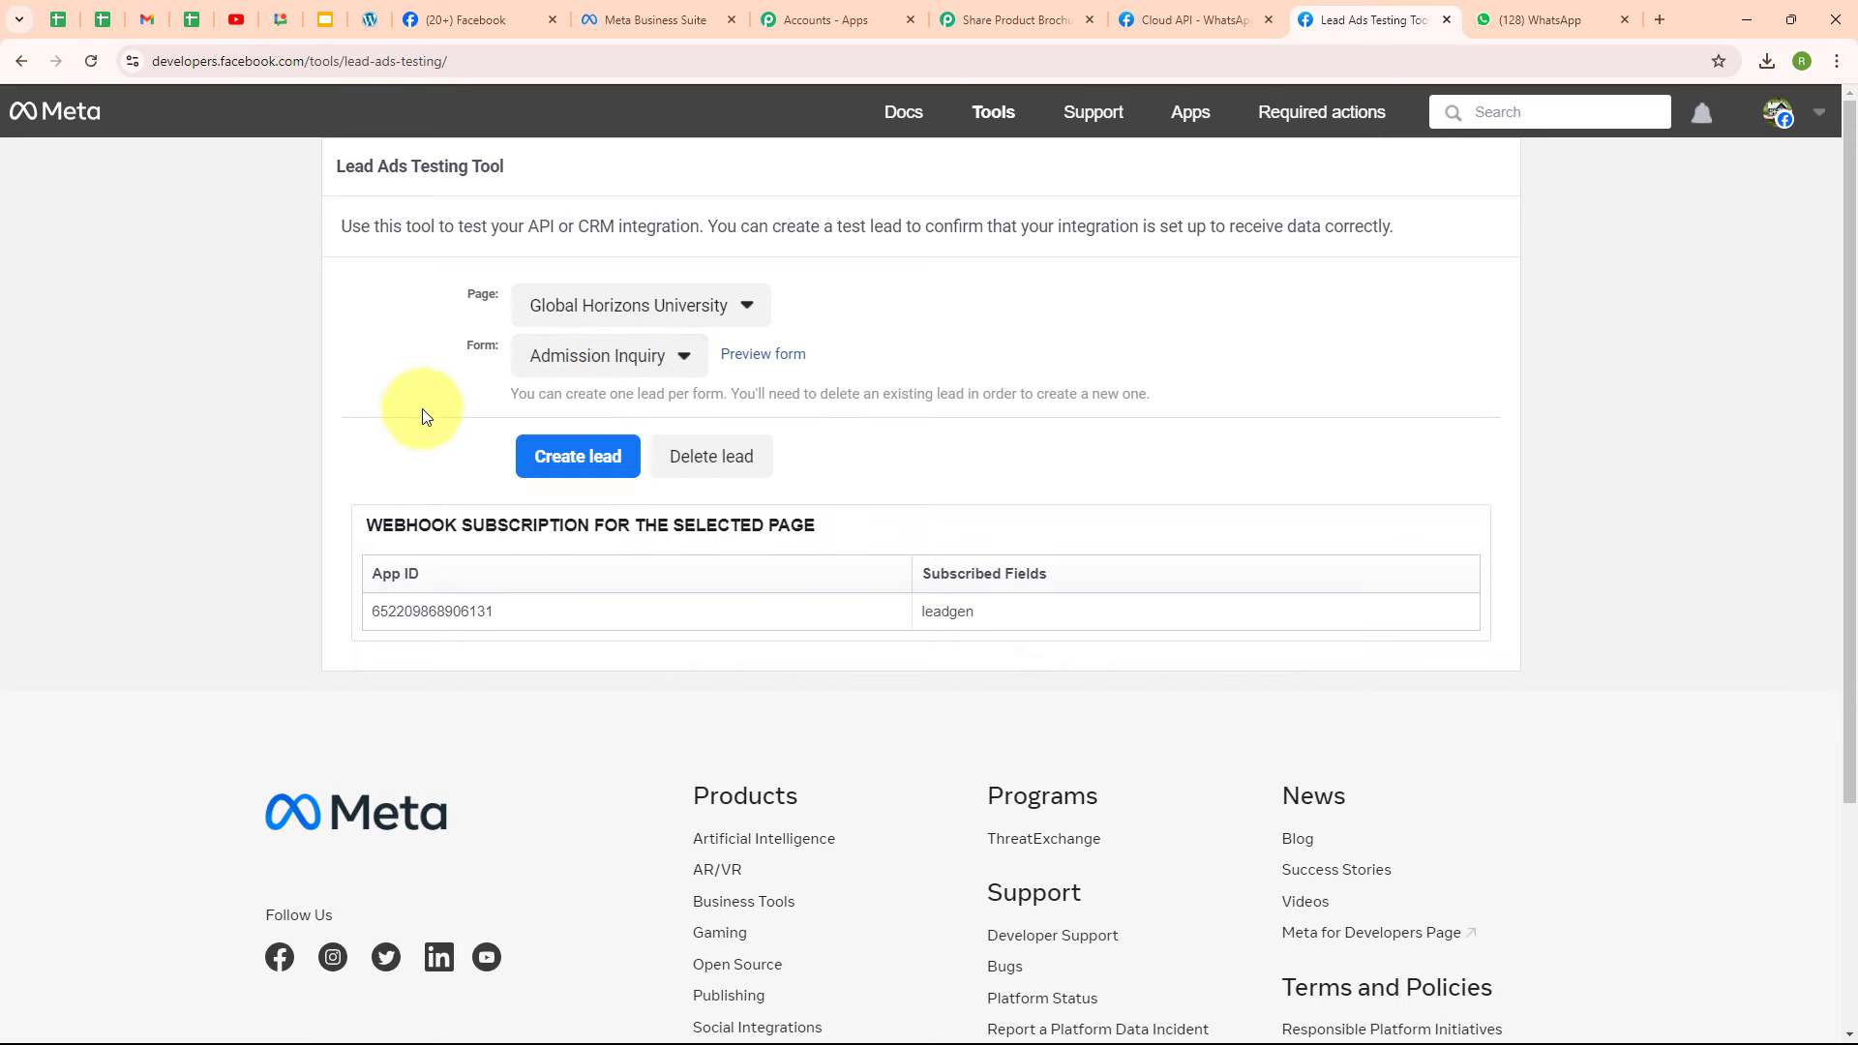
pyautogui.click(789, 364)
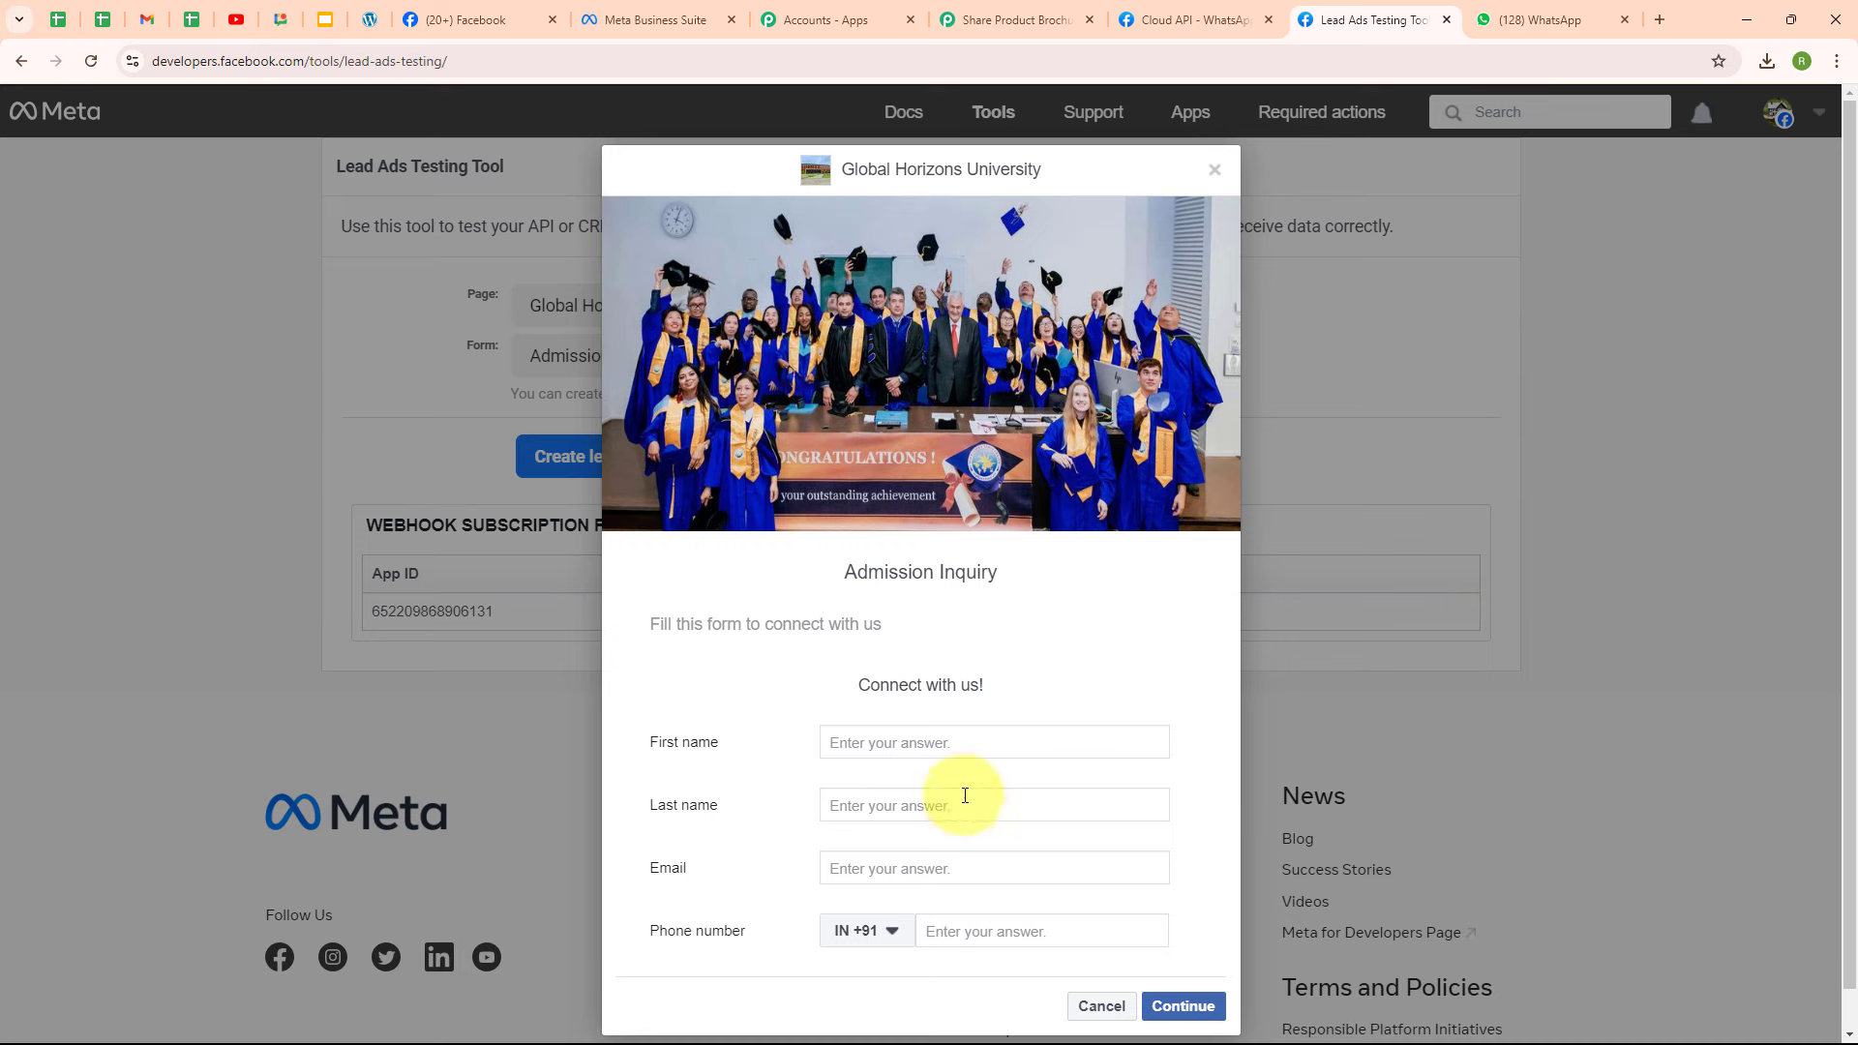
# - Submit a test lead named Dummy User with a placeholder email and phone number
pyautogui.click(955, 748)
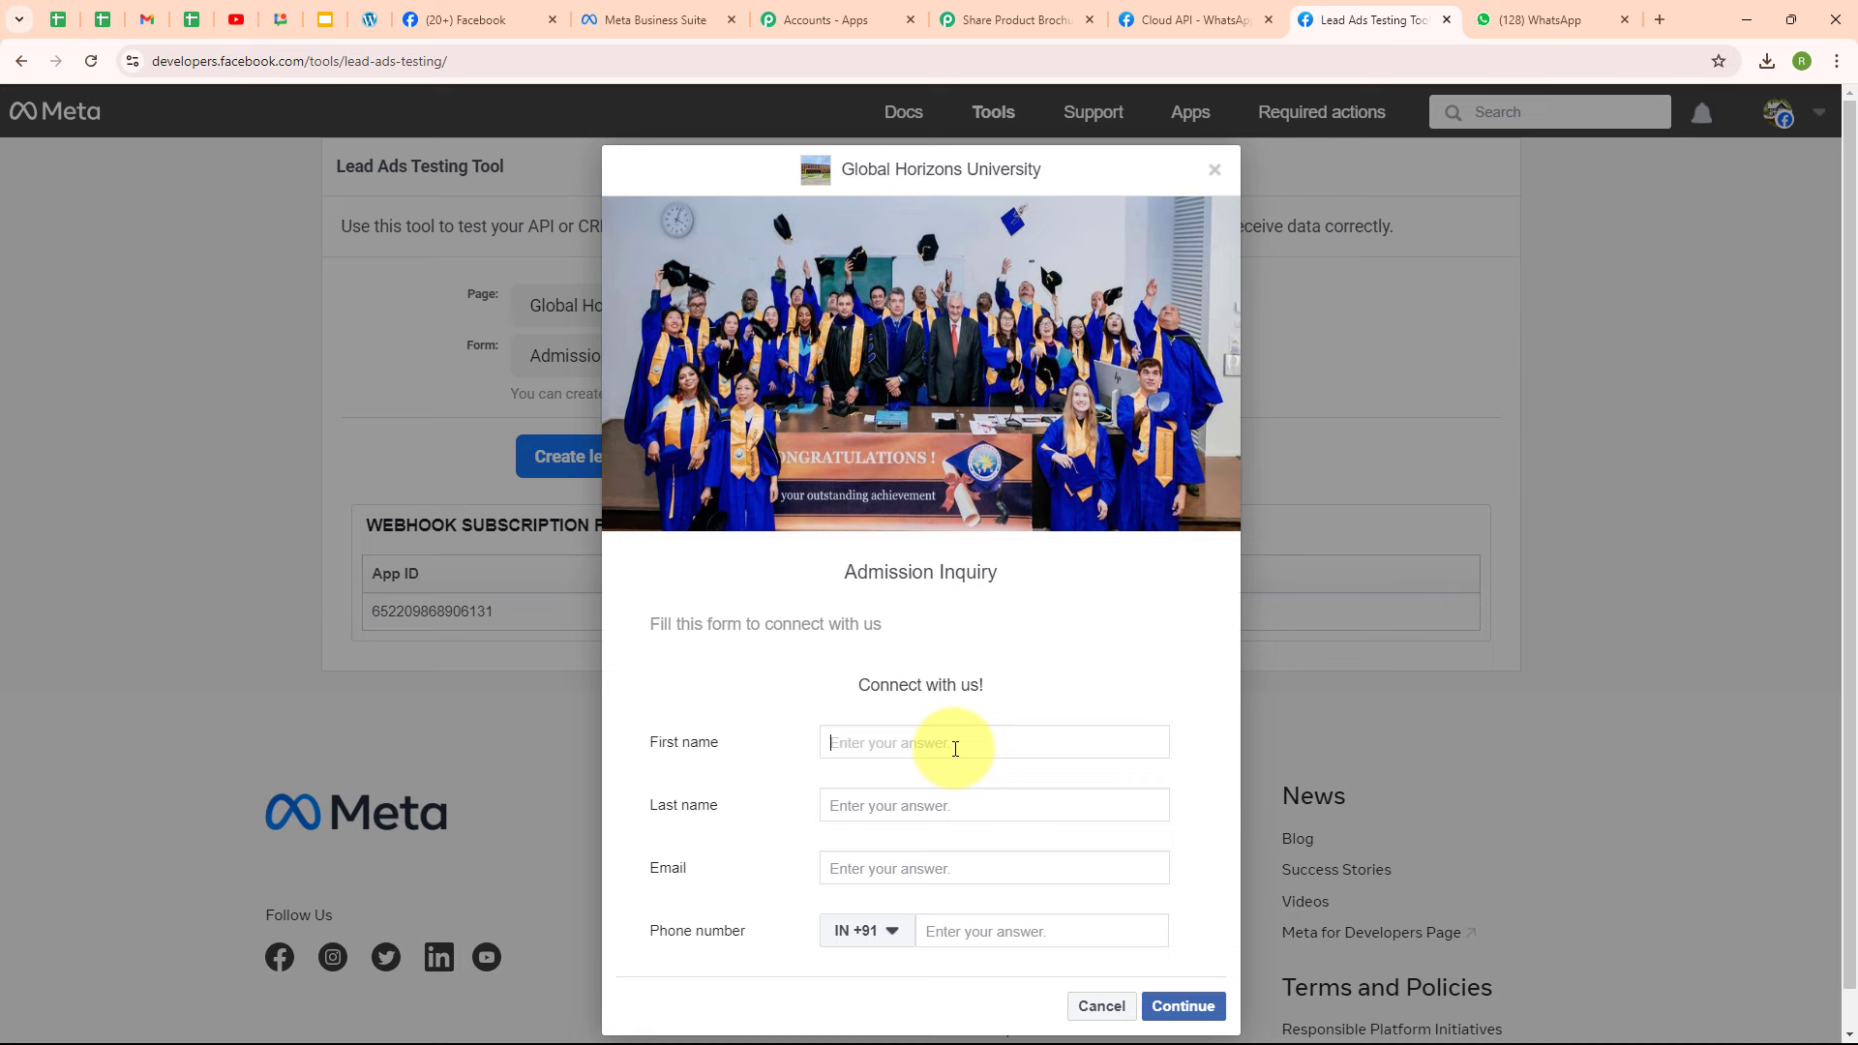
pyautogui.write('Dummy')
pyautogui.click(910, 801)
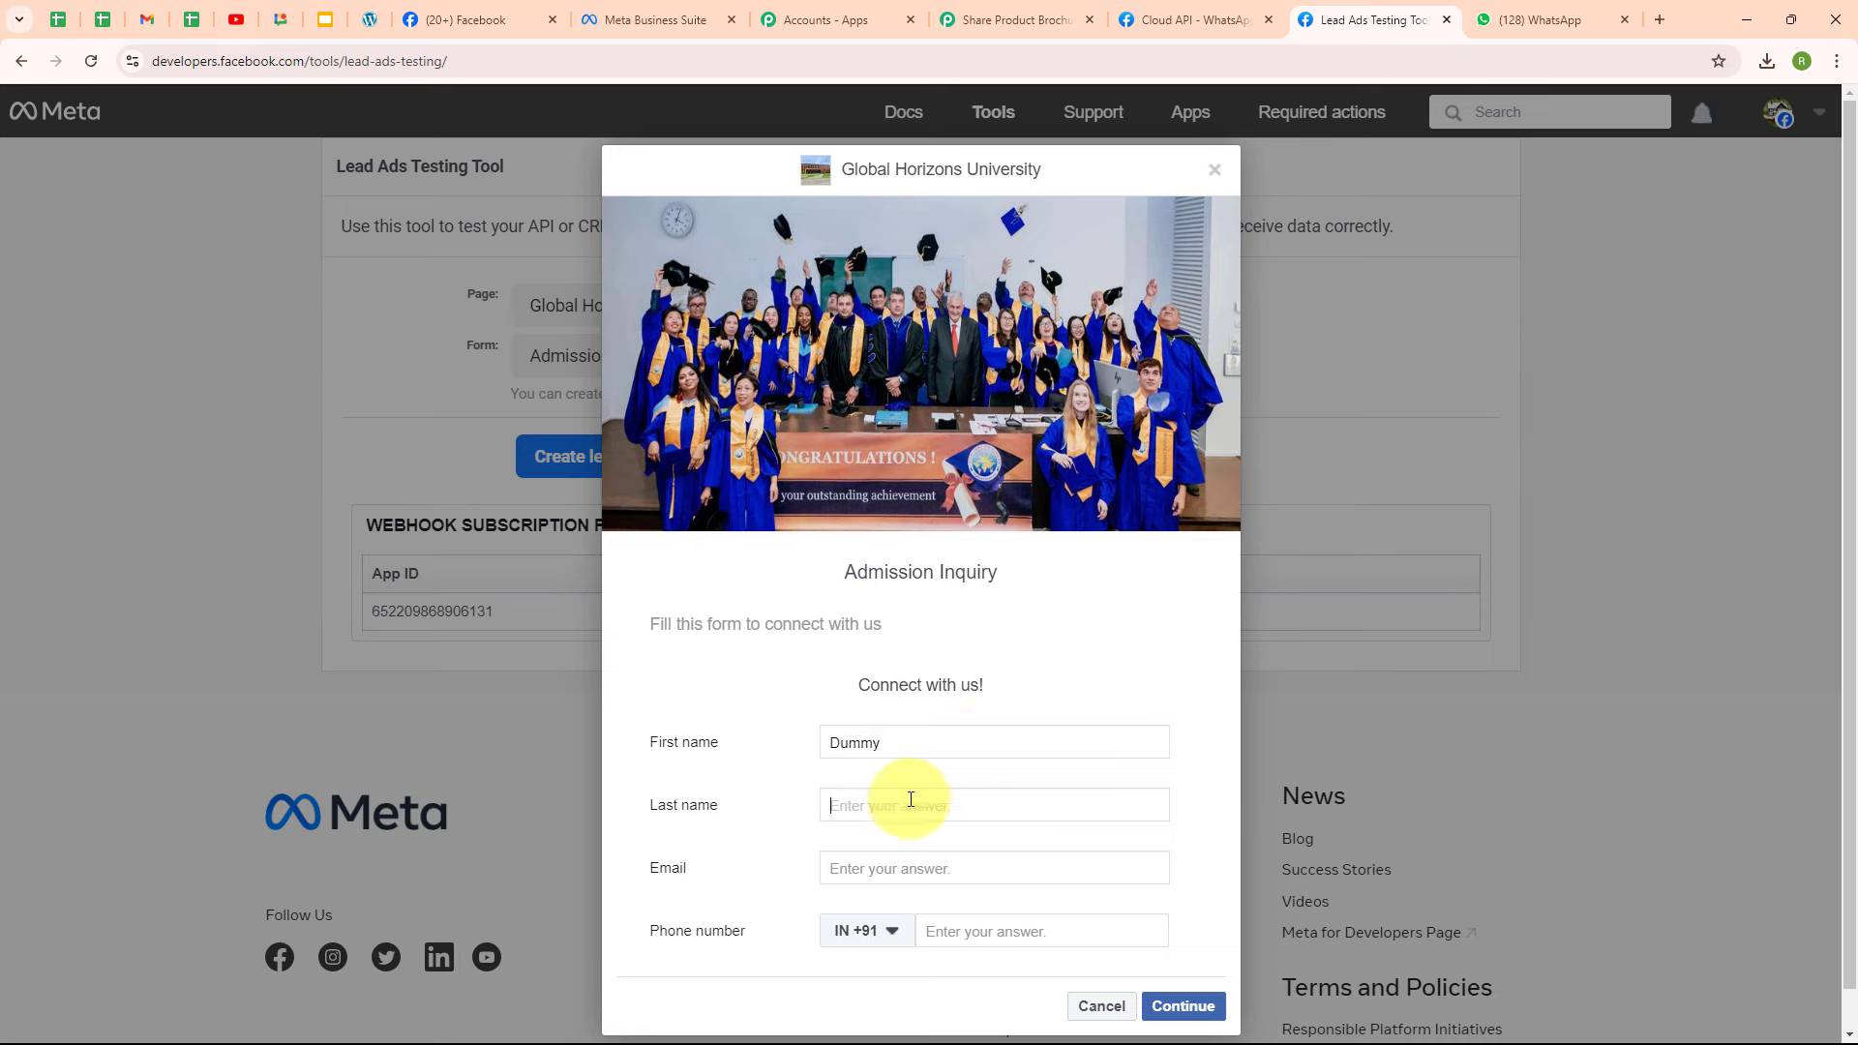
pyautogui.write('User')
pyautogui.click(890, 866)
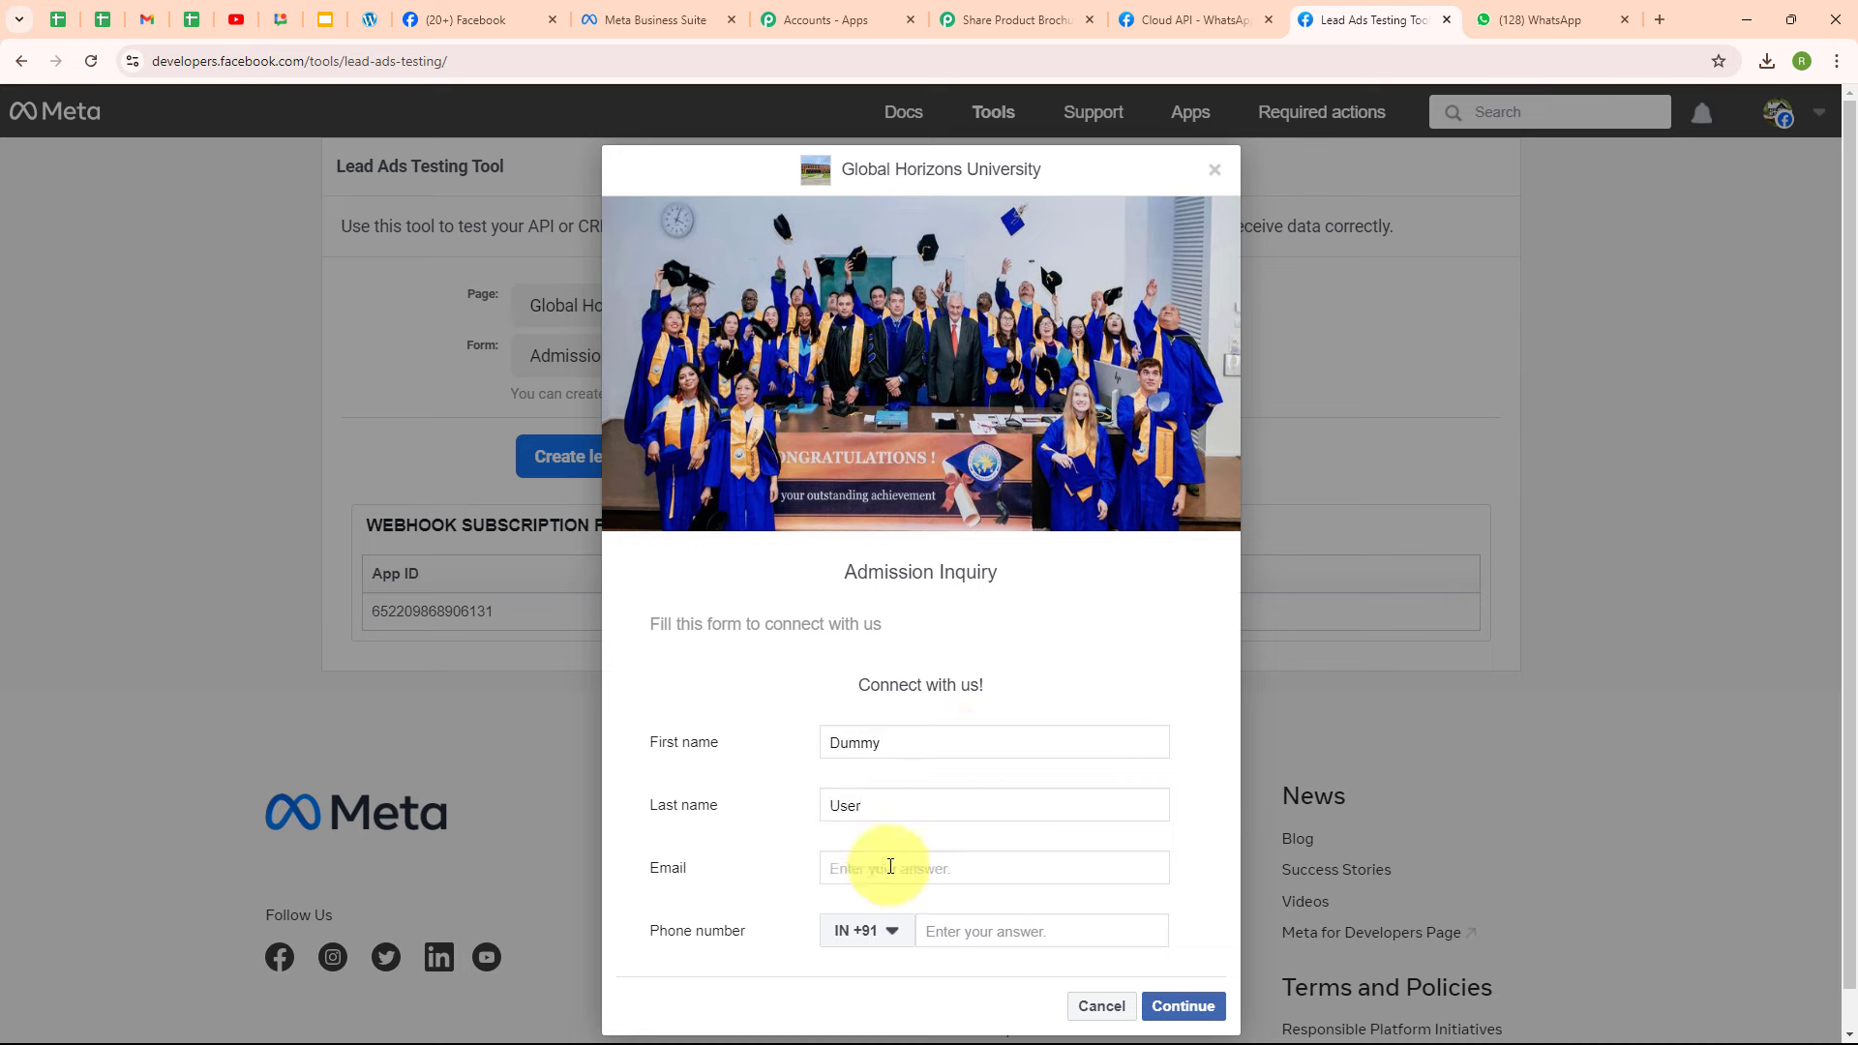
pyautogui.write('dummy@pabblytuts.com')
pyautogui.click(961, 928)
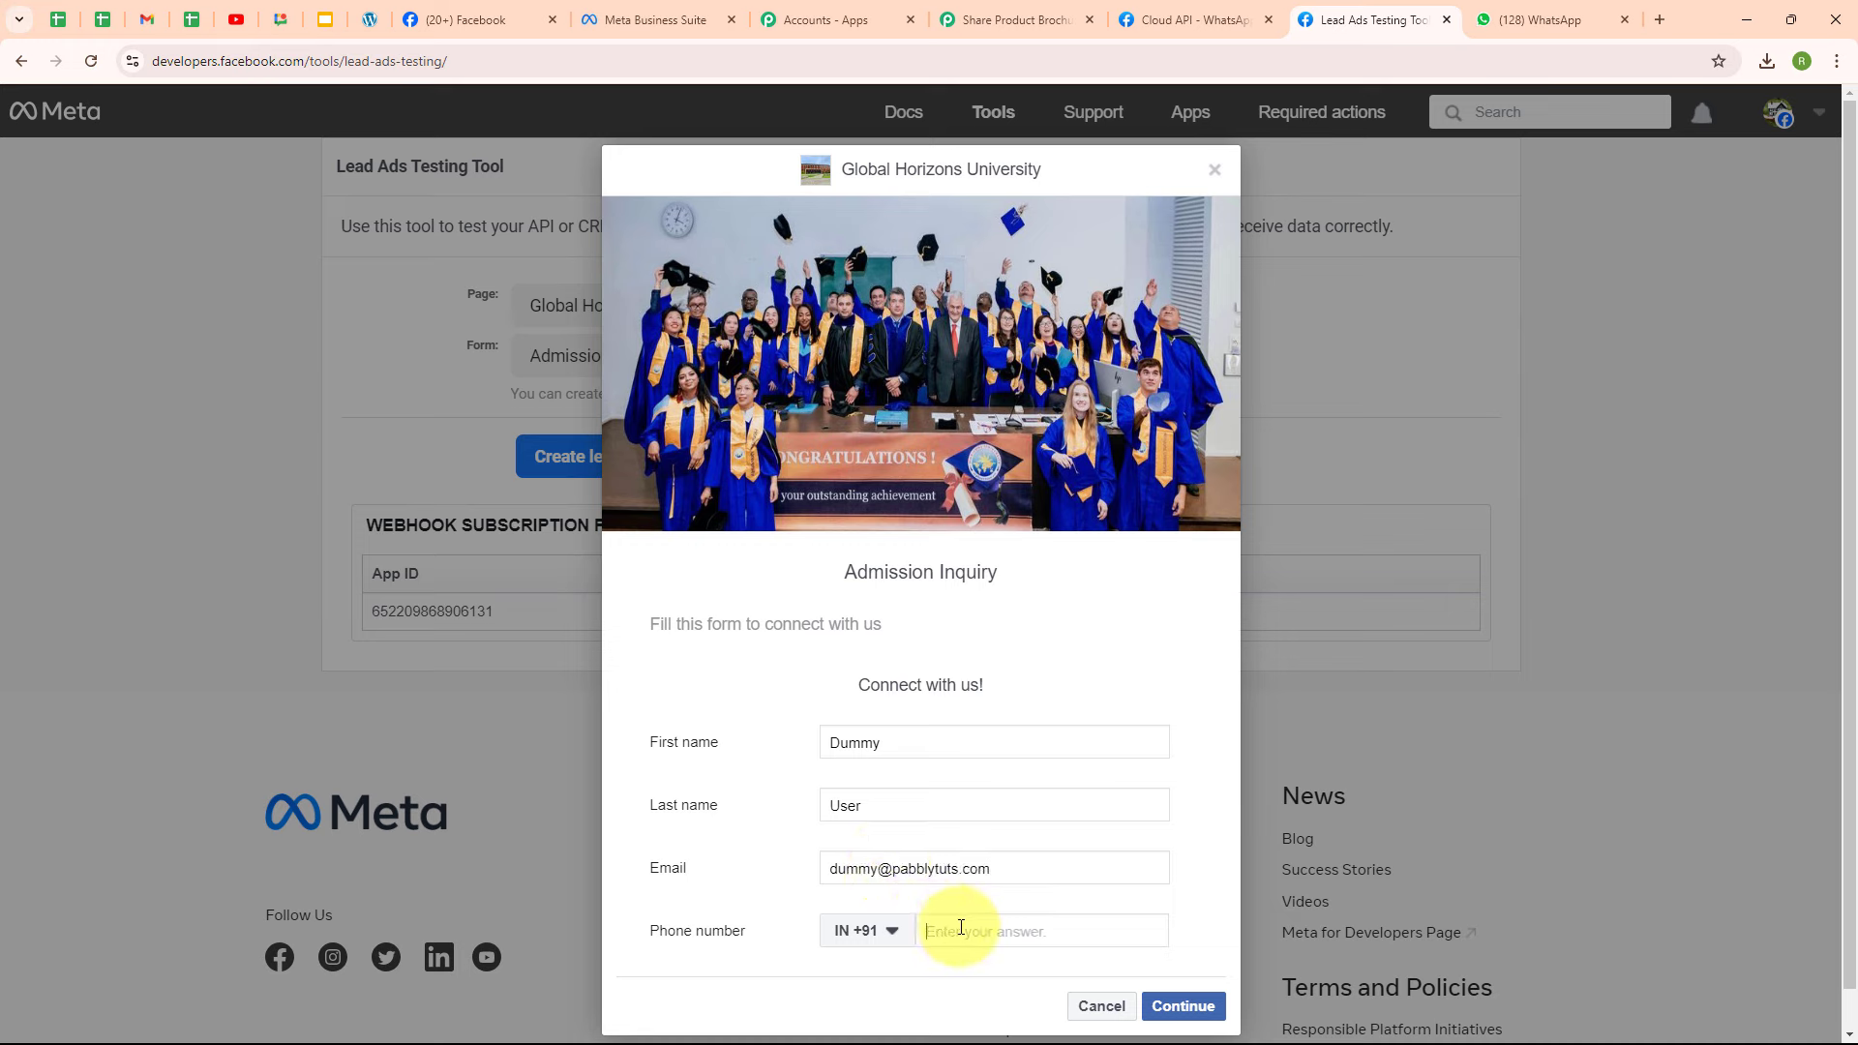
pyautogui.write('90000 00000')
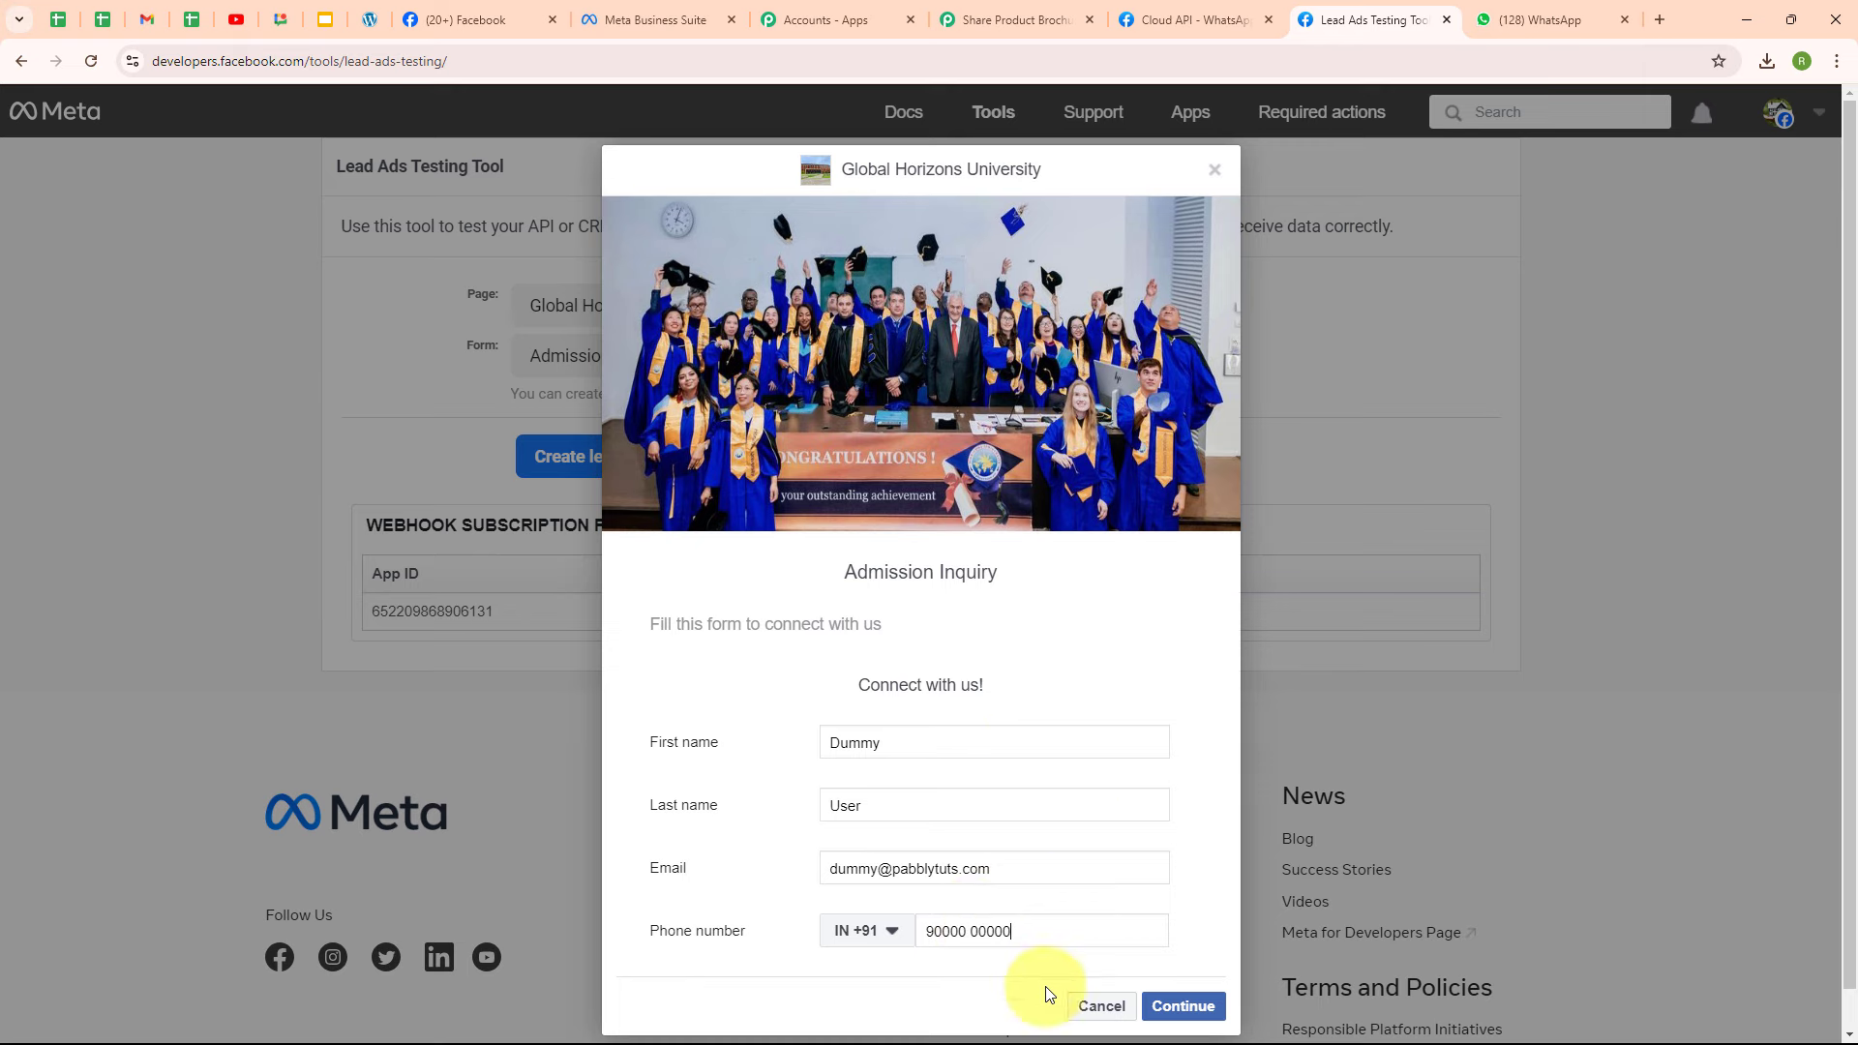
pyautogui.click(1183, 1006)
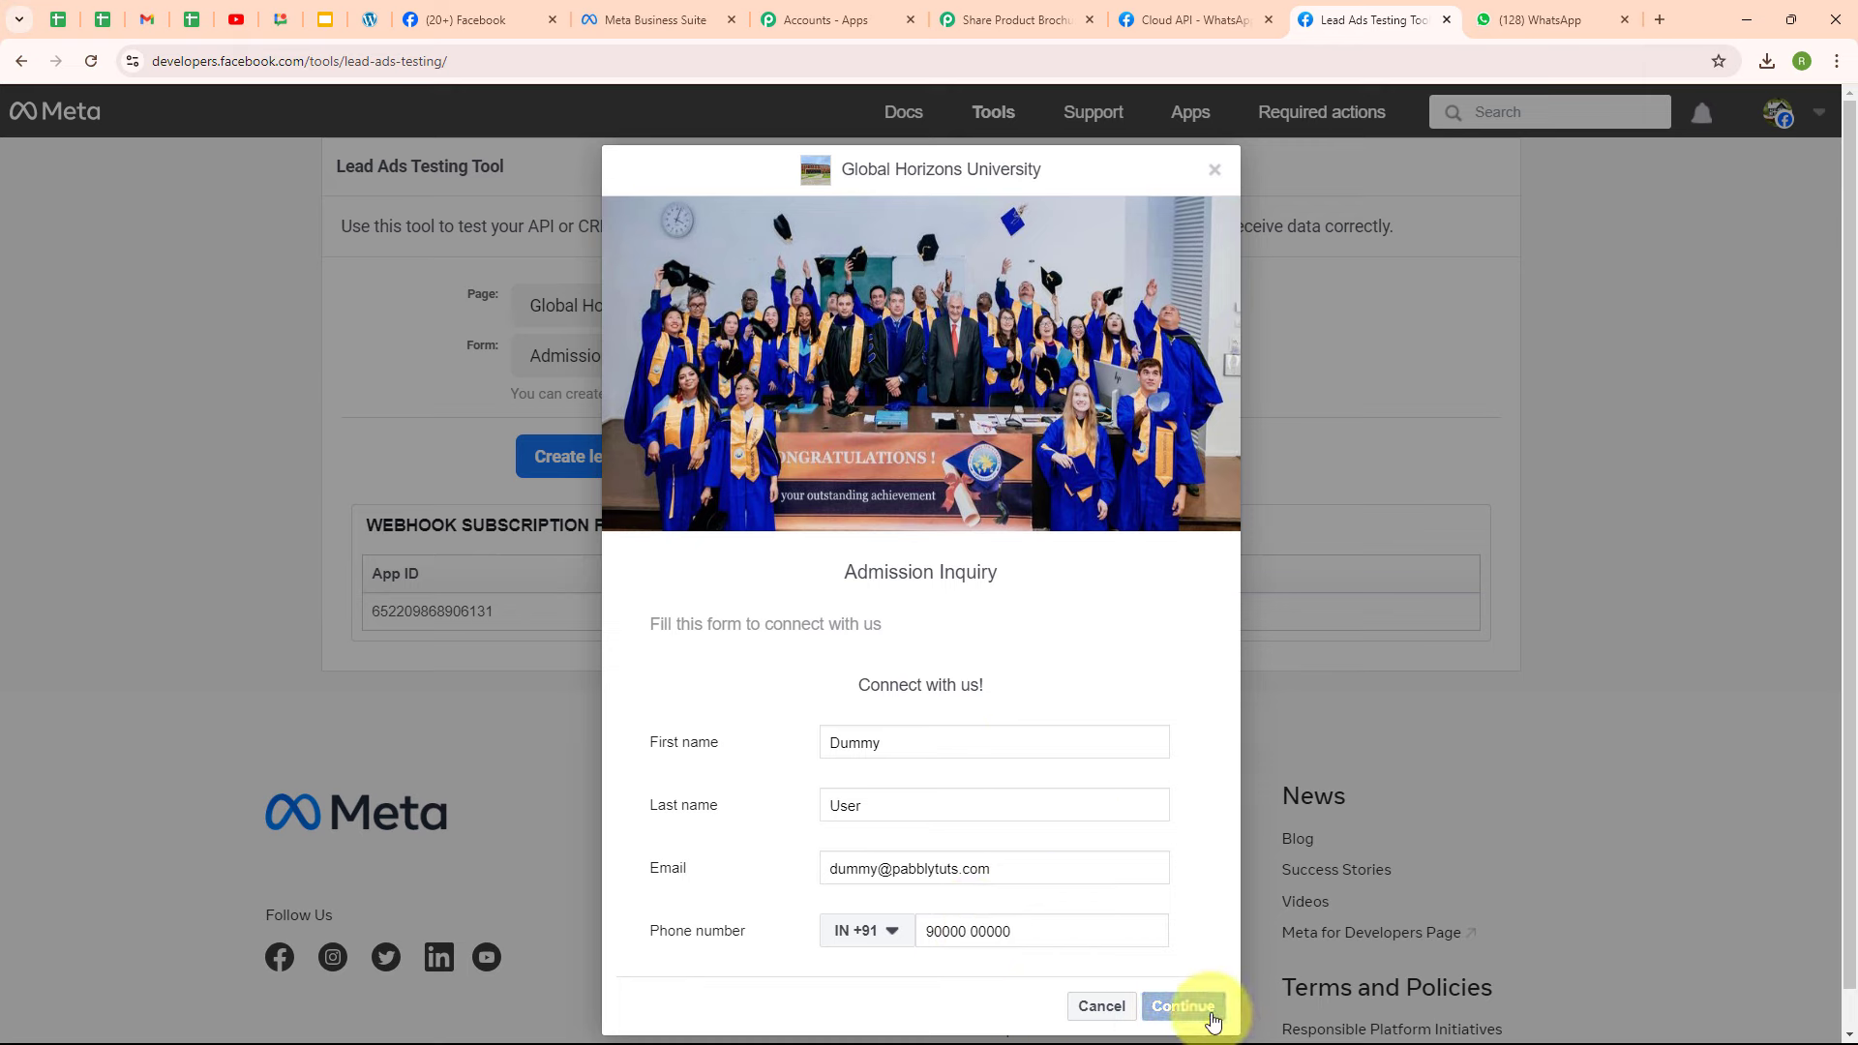
pyautogui.click(1197, 741)
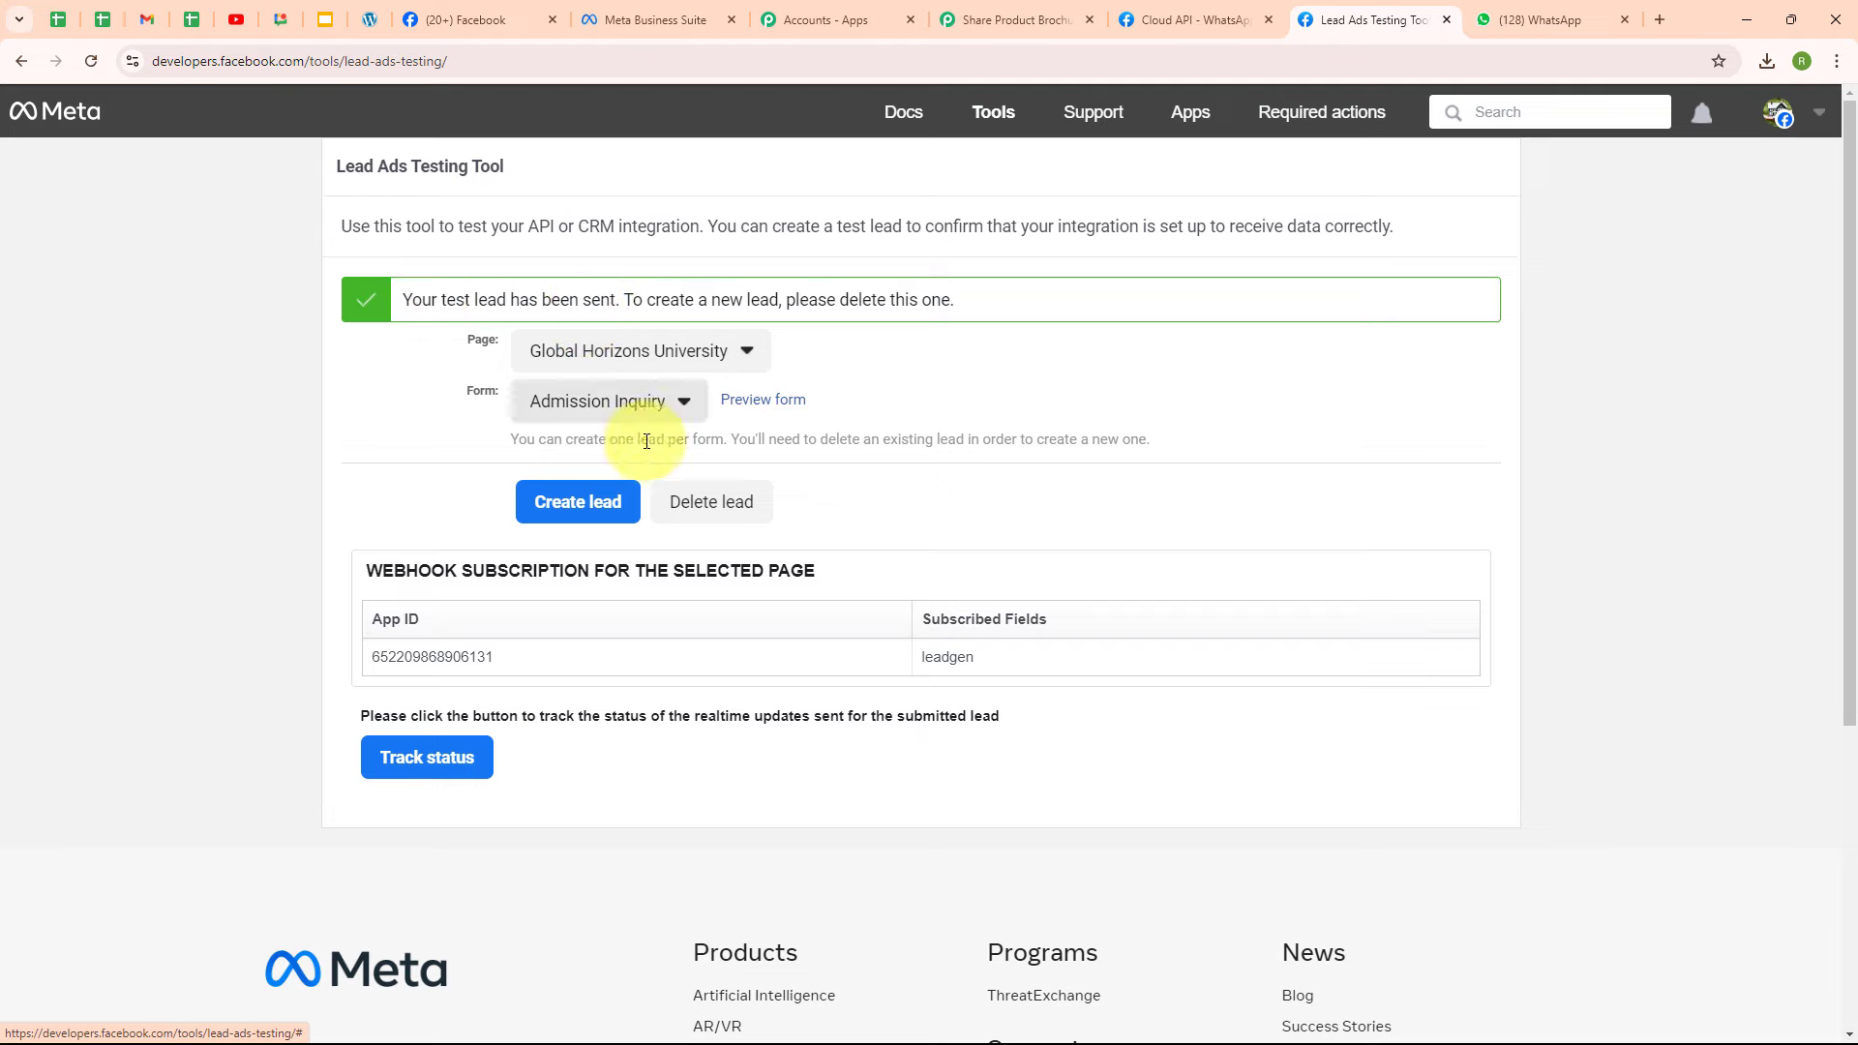
# - Back in Pabbly, review the trigger's Response Received fields for Dummy User's name, email and phone
pyautogui.click(978, 19)
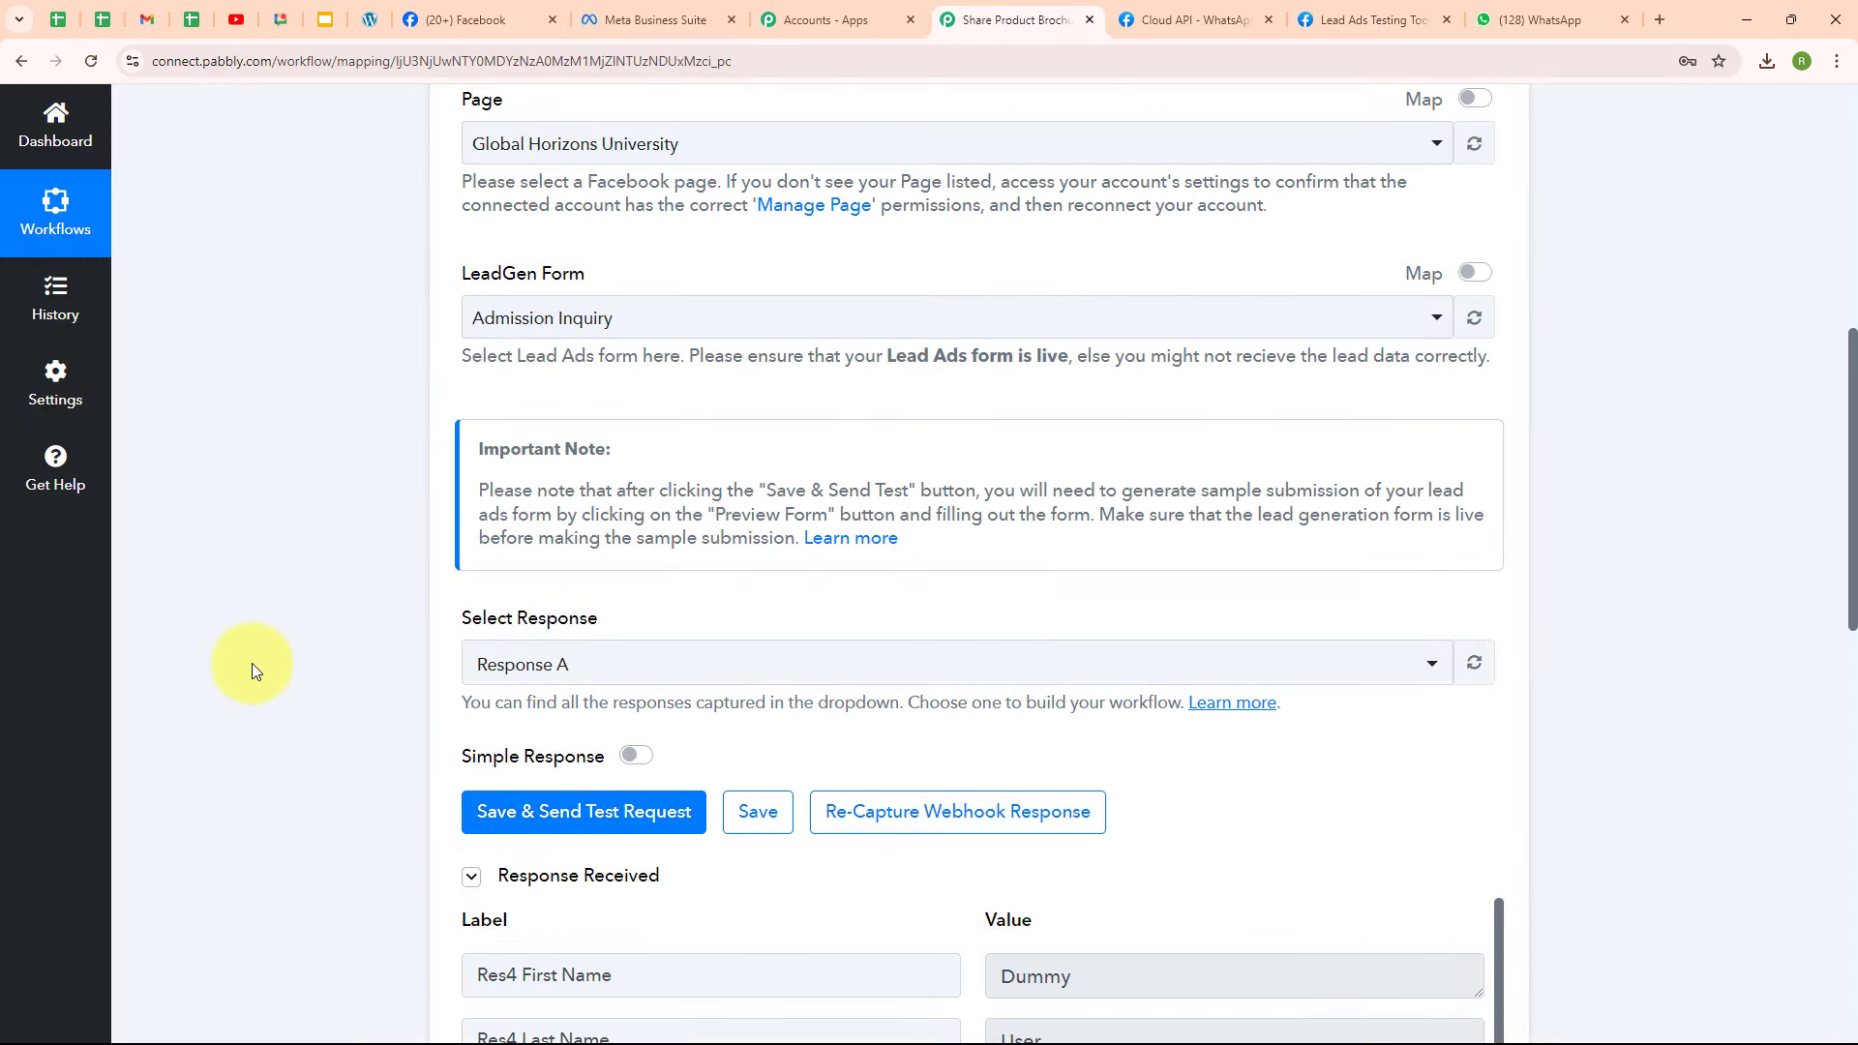
pyautogui.scroll(-4, 1442, 765)
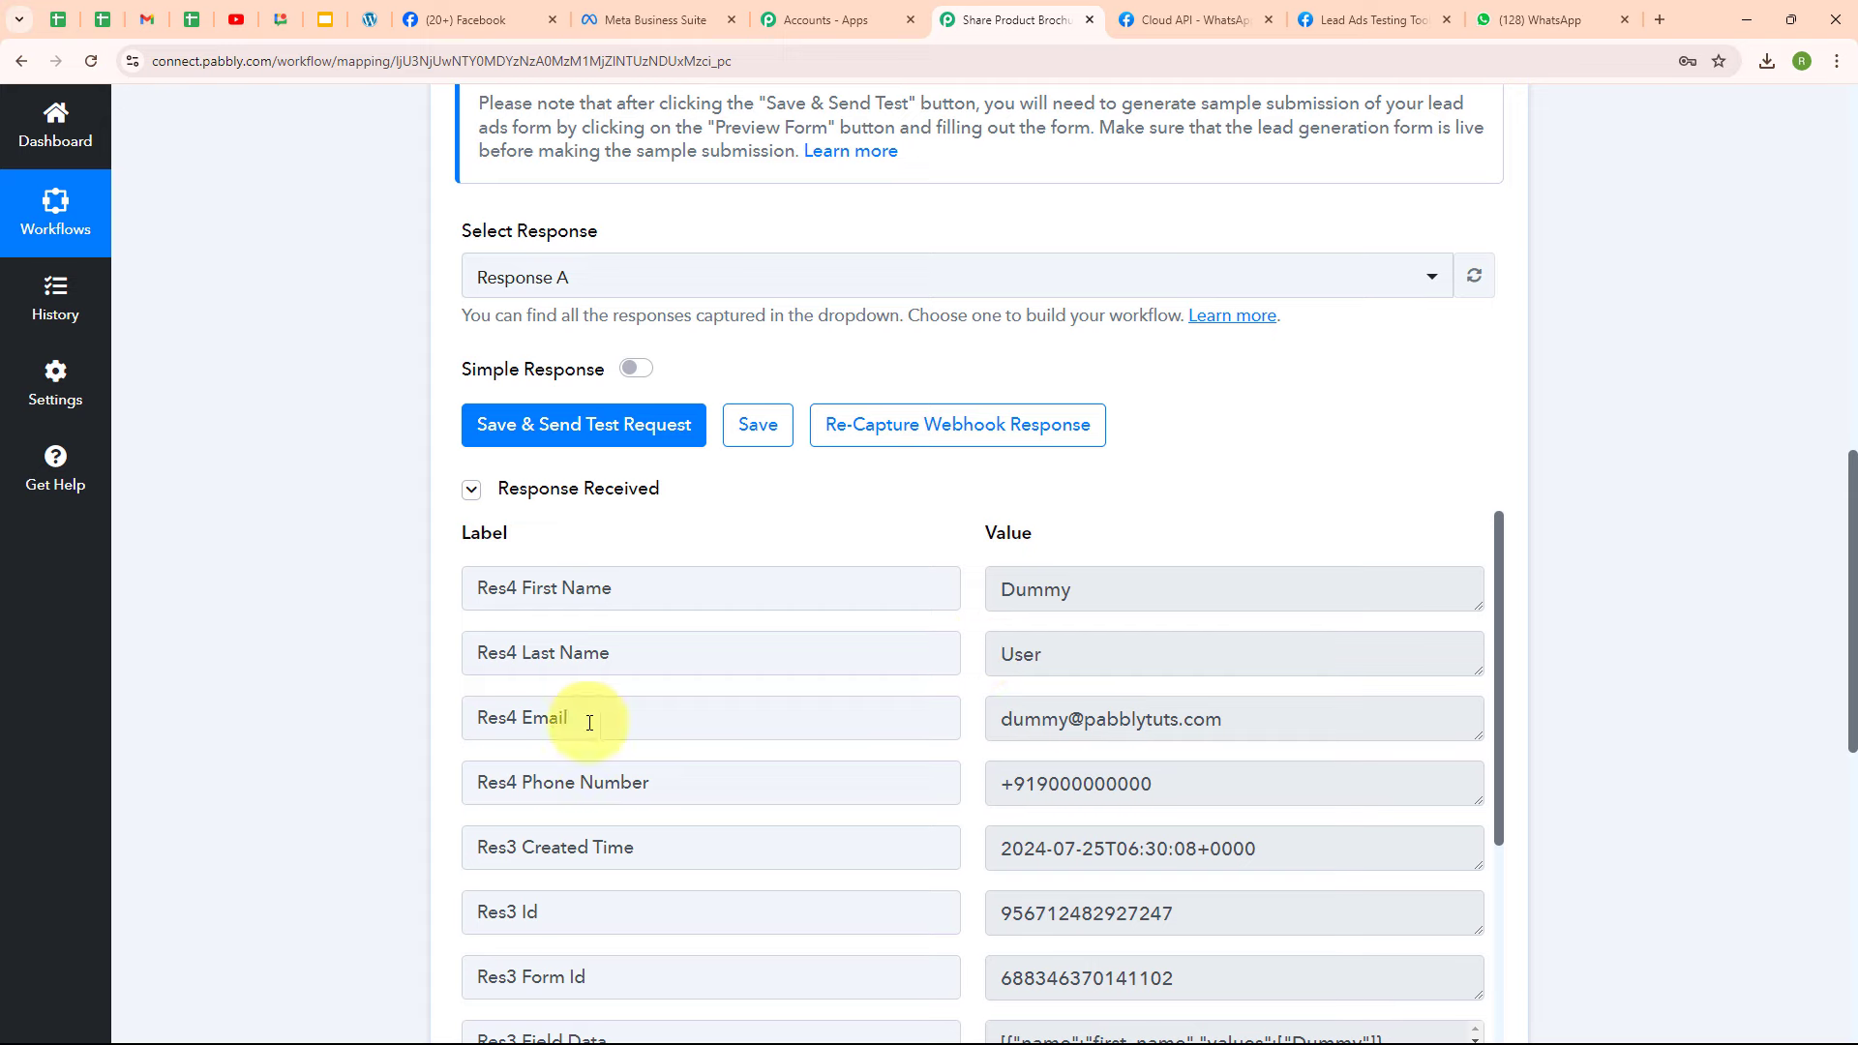
pyautogui.scroll(-5, 1184, 929)
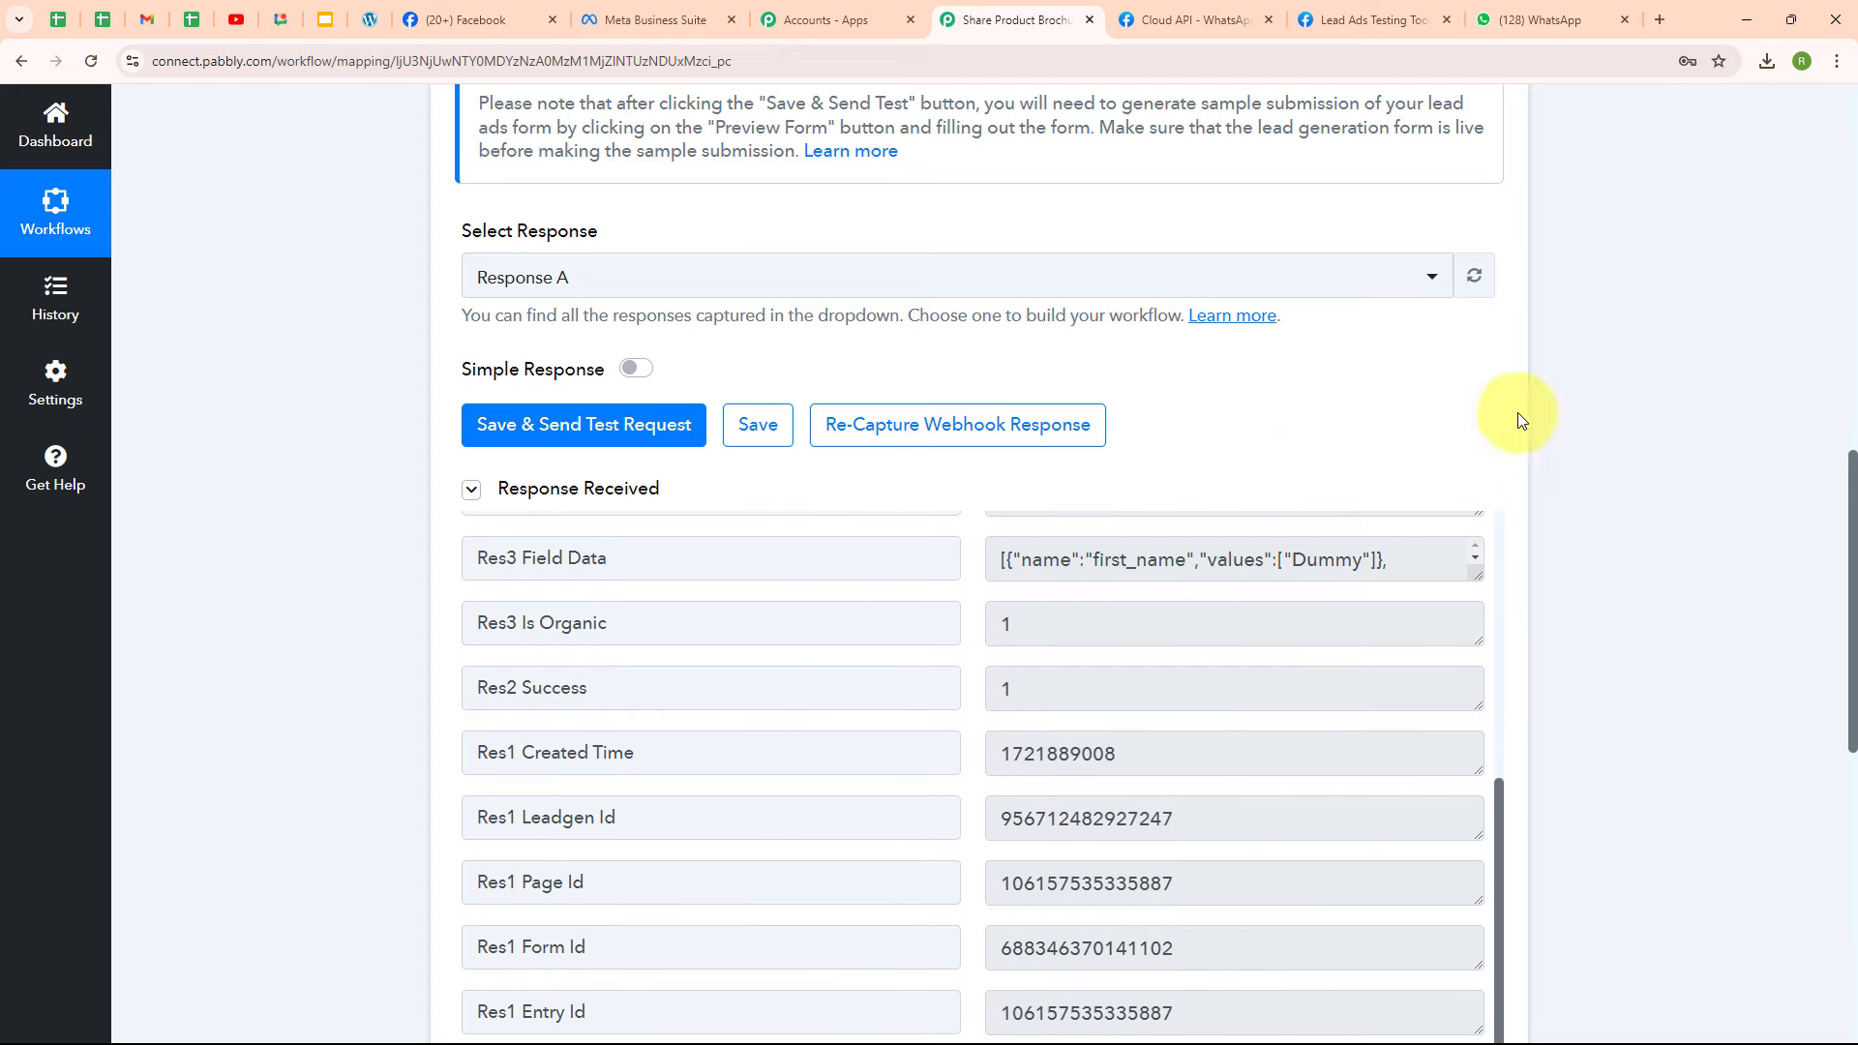
pyautogui.scroll(7, 1473, 492)
pyautogui.scroll(4, 1478, 484)
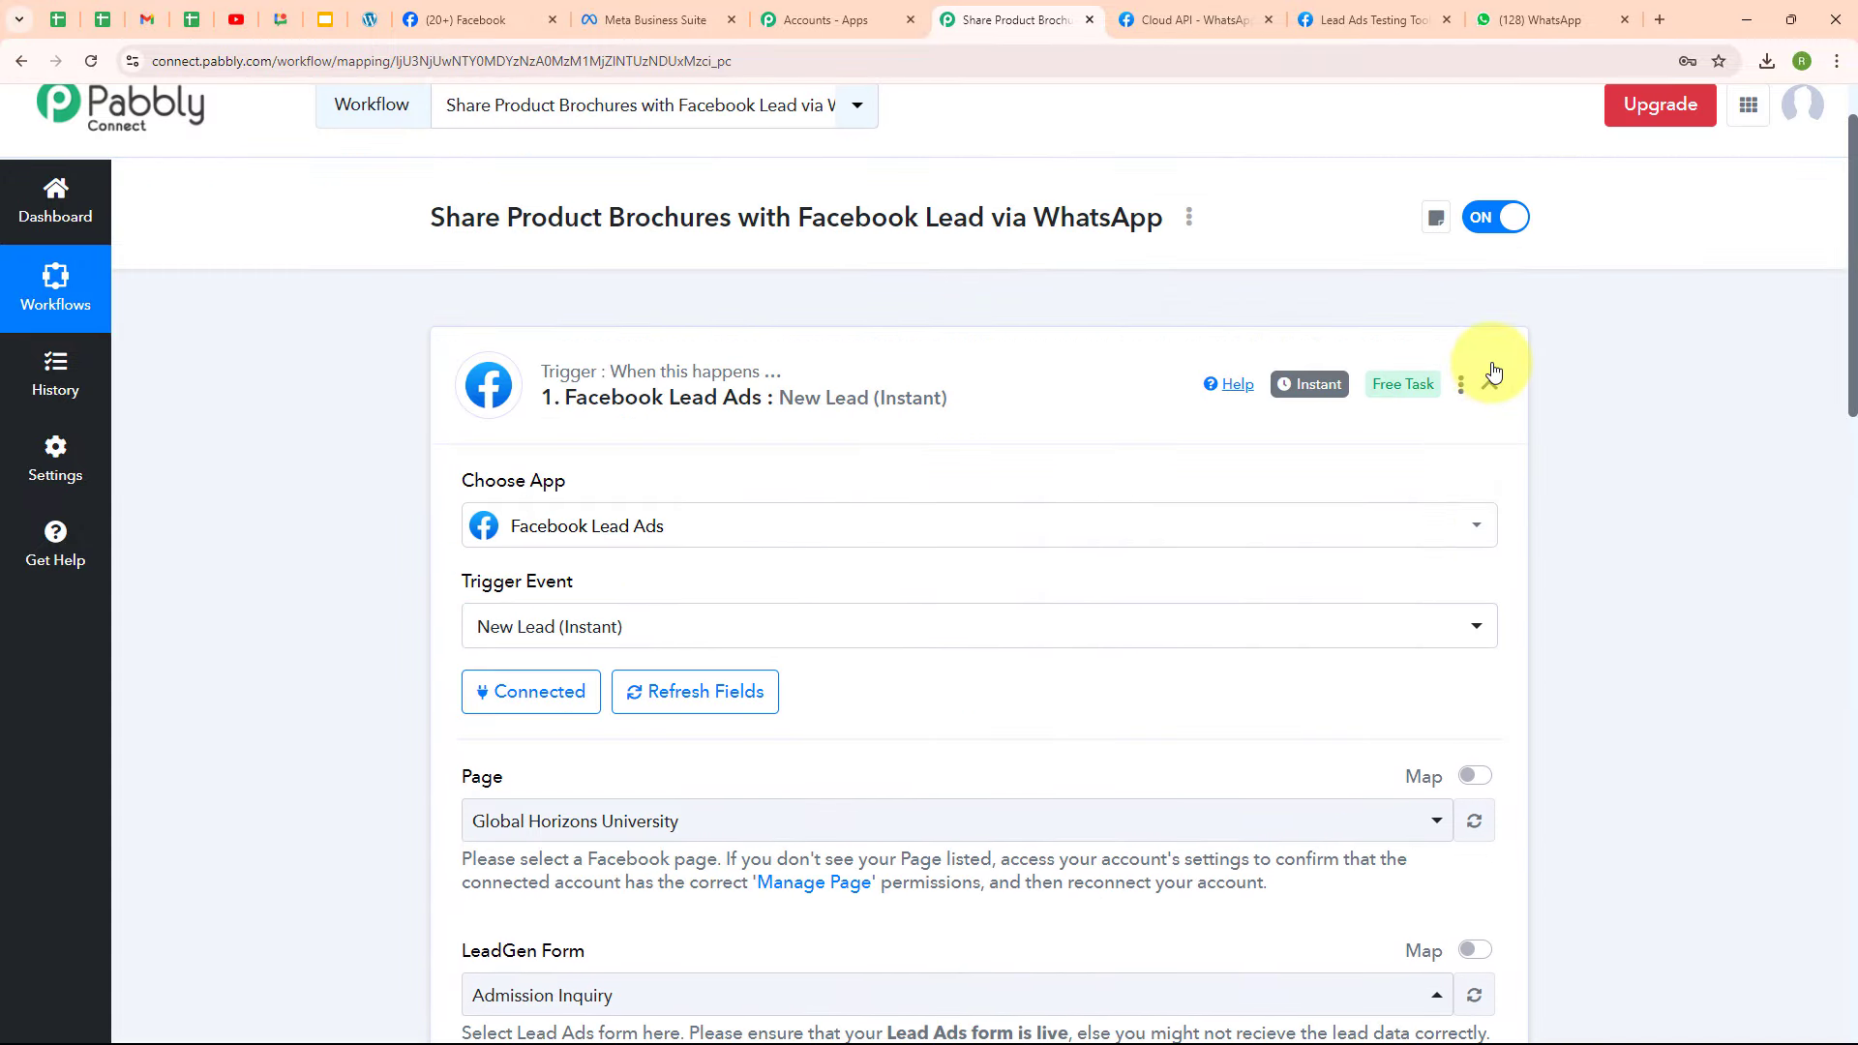
# - Collapse the trigger and set the second step's app to WhatsApp Cloud API
pyautogui.click(1487, 375)
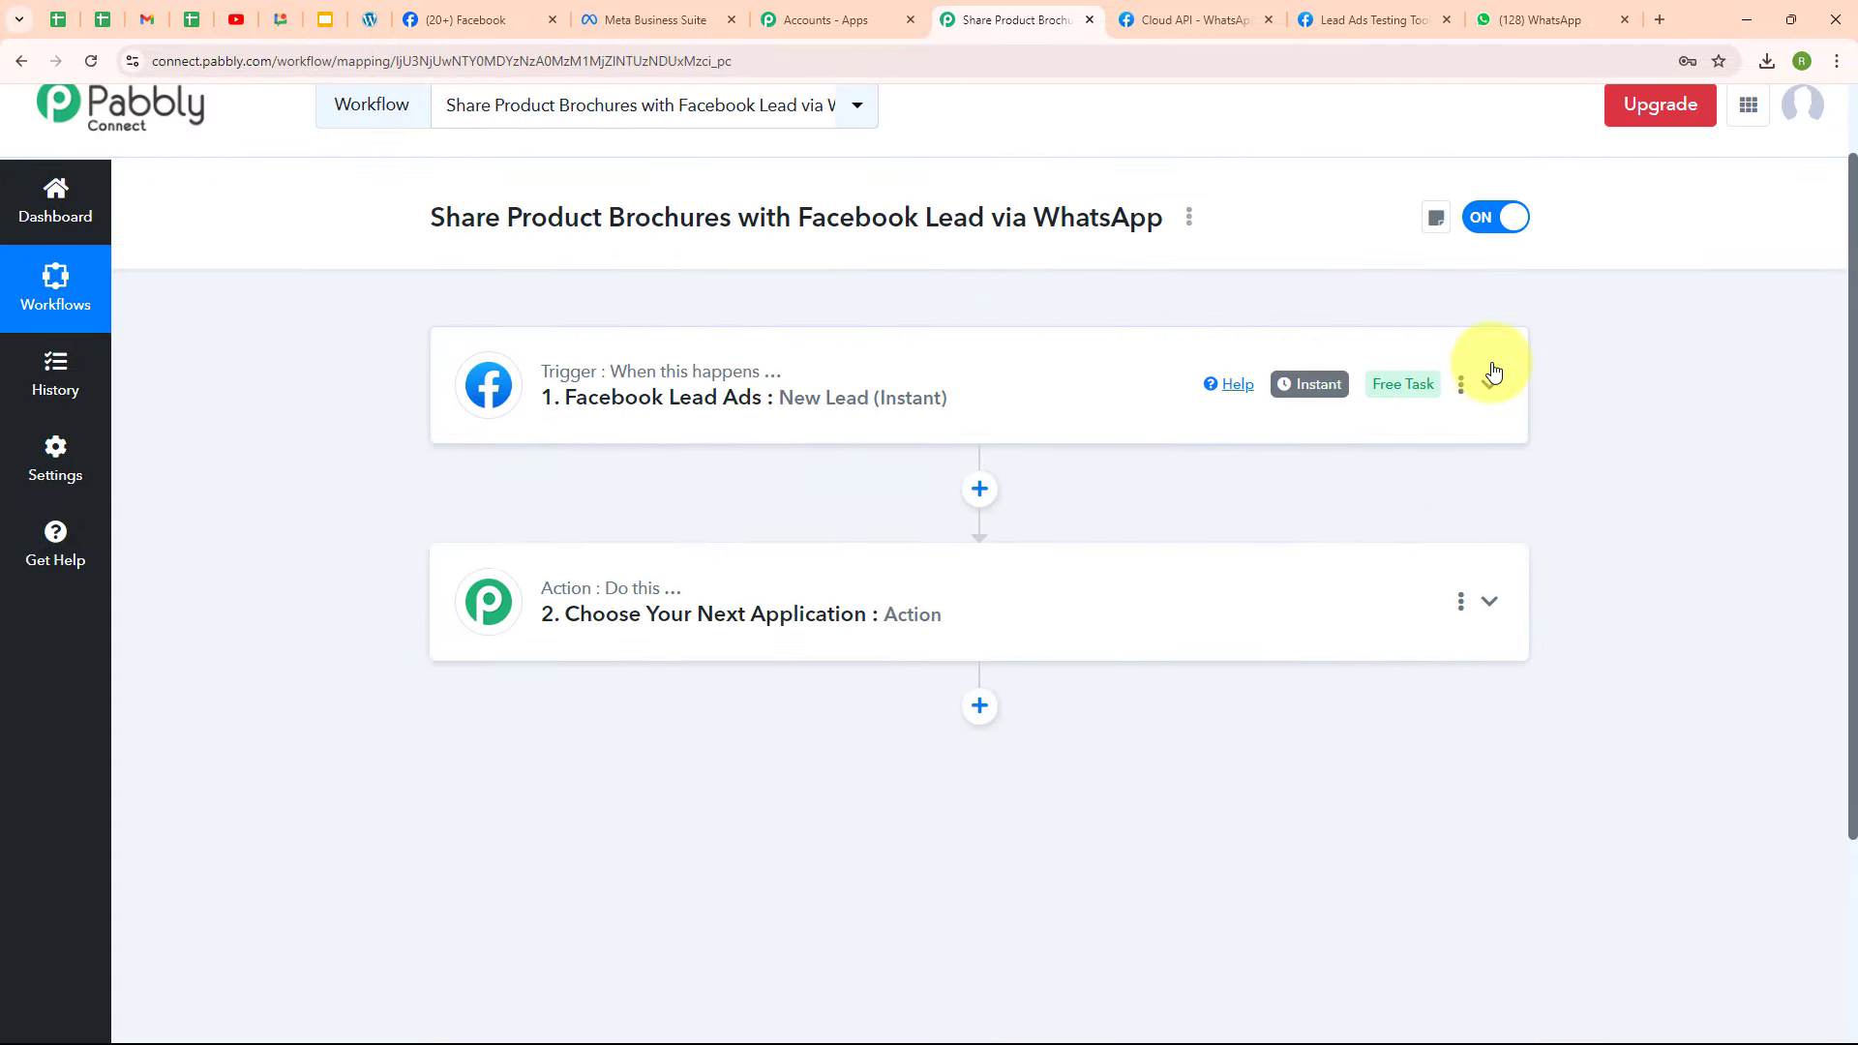
pyautogui.click(635, 613)
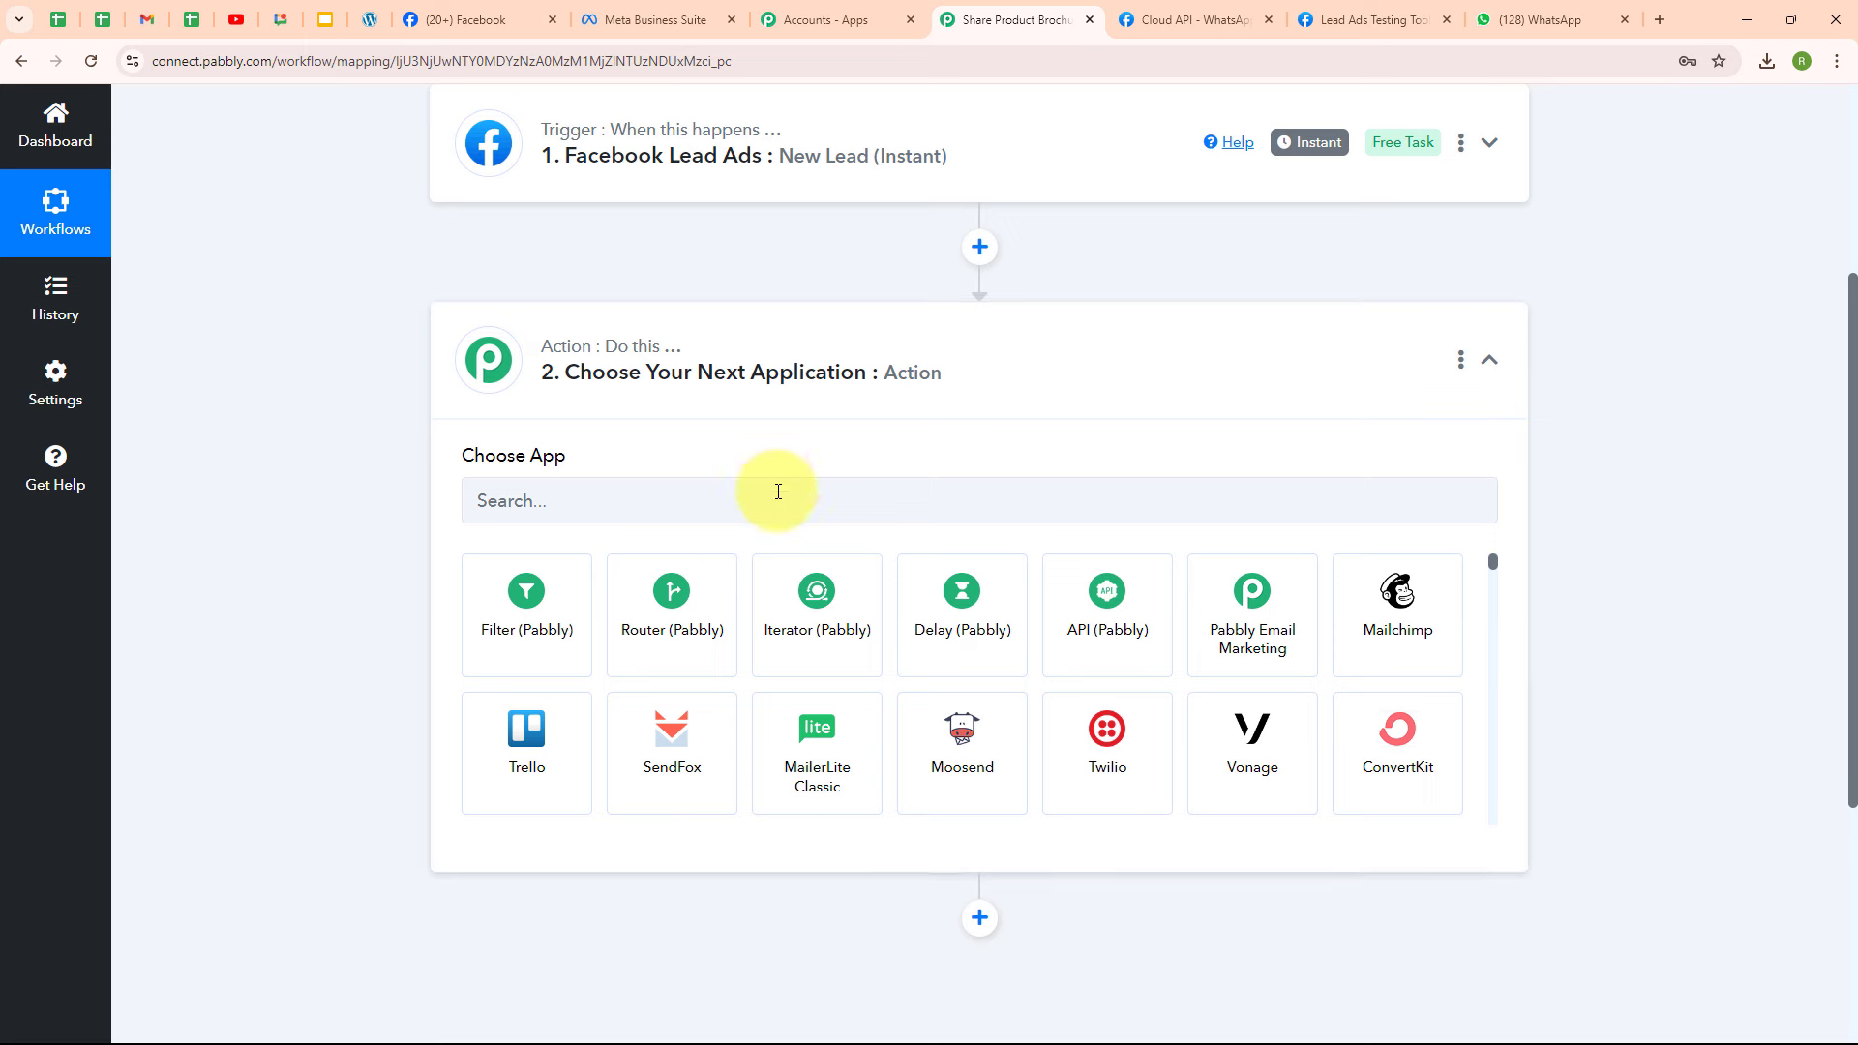
pyautogui.click(778, 492)
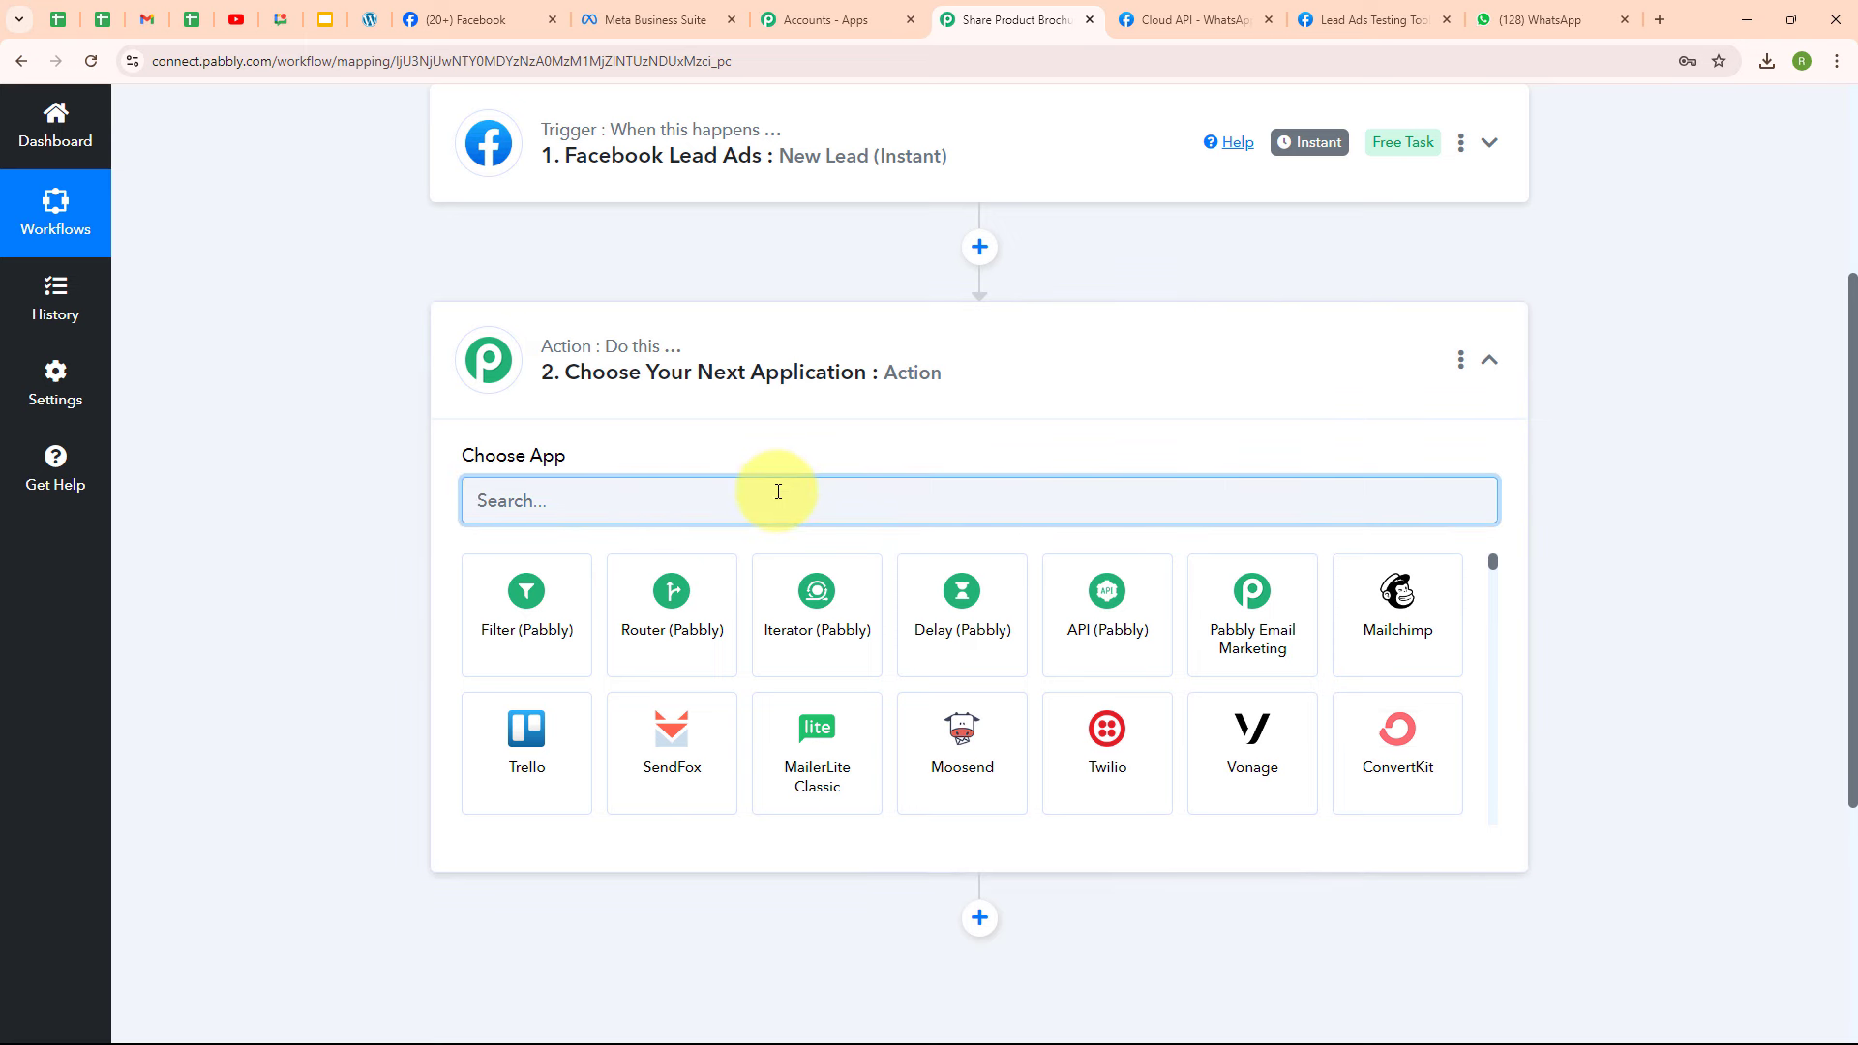
pyautogui.write('what')
pyautogui.click(1344, 630)
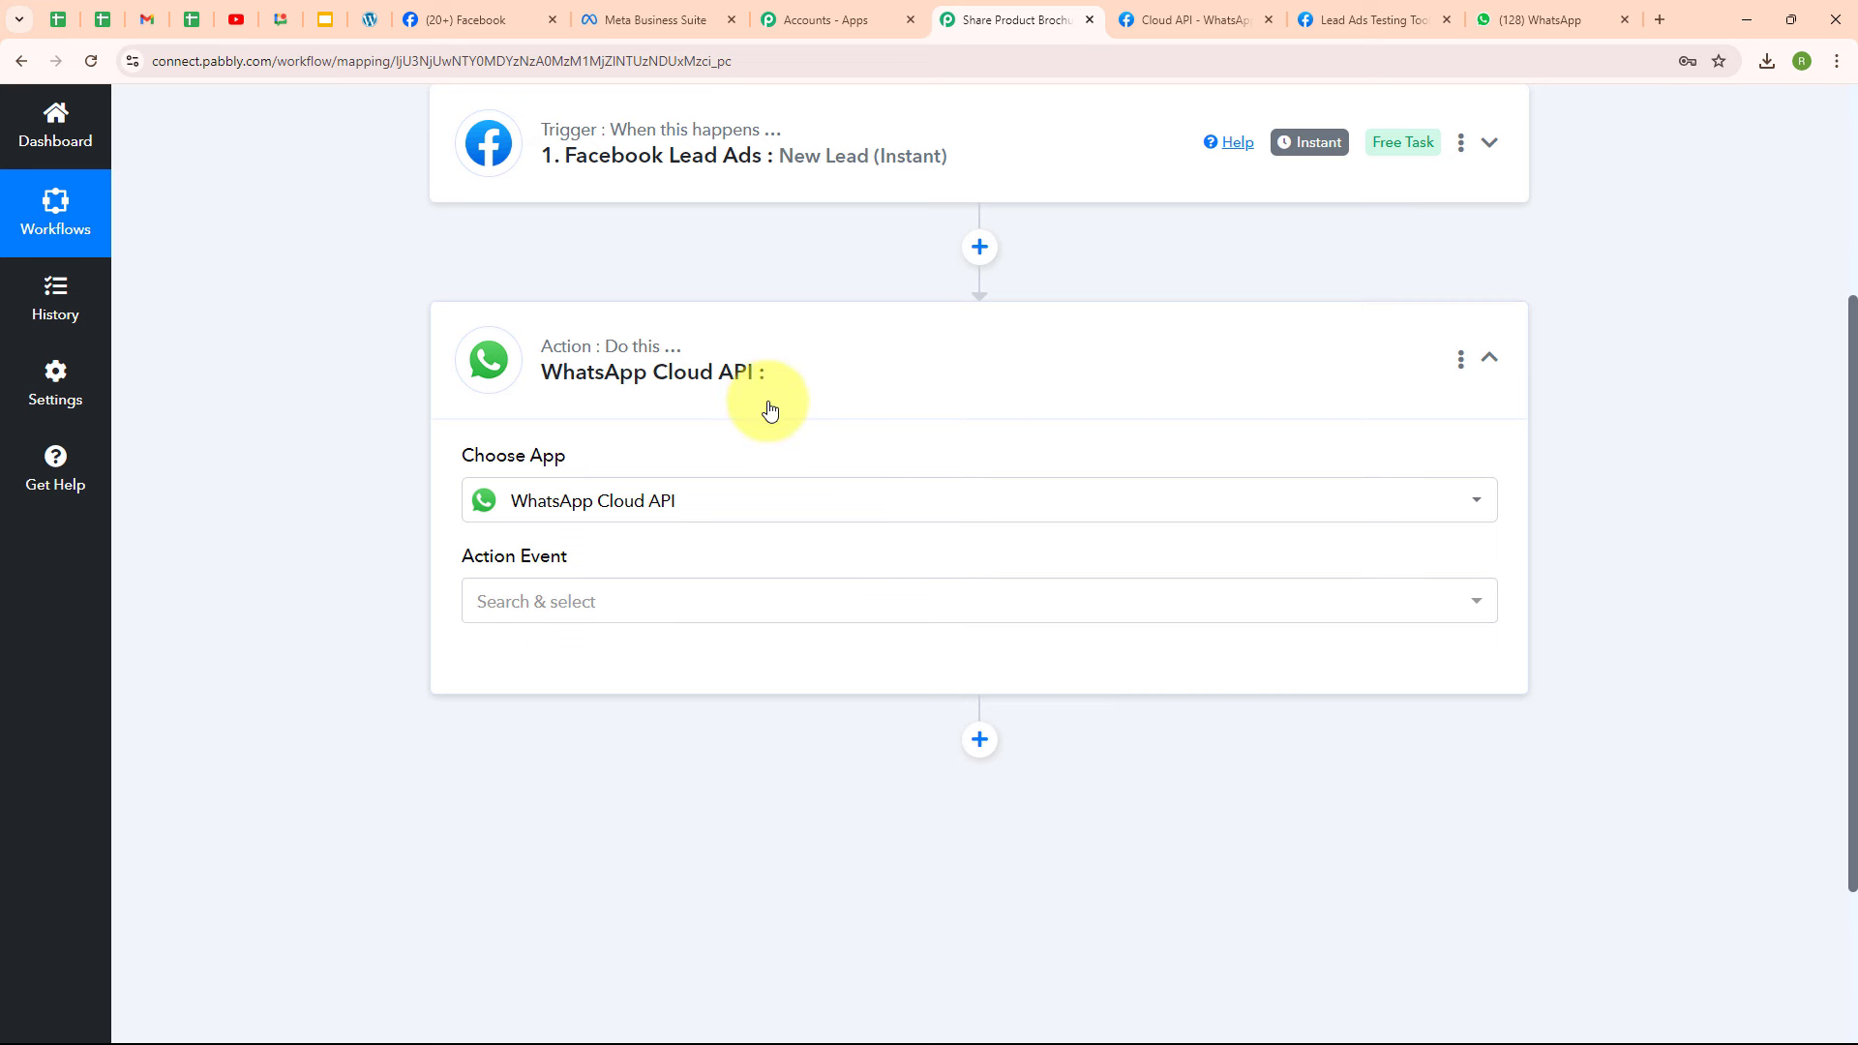
# - Choose Send Template Message as the Action Event and start connecting the account
pyautogui.click(682, 614)
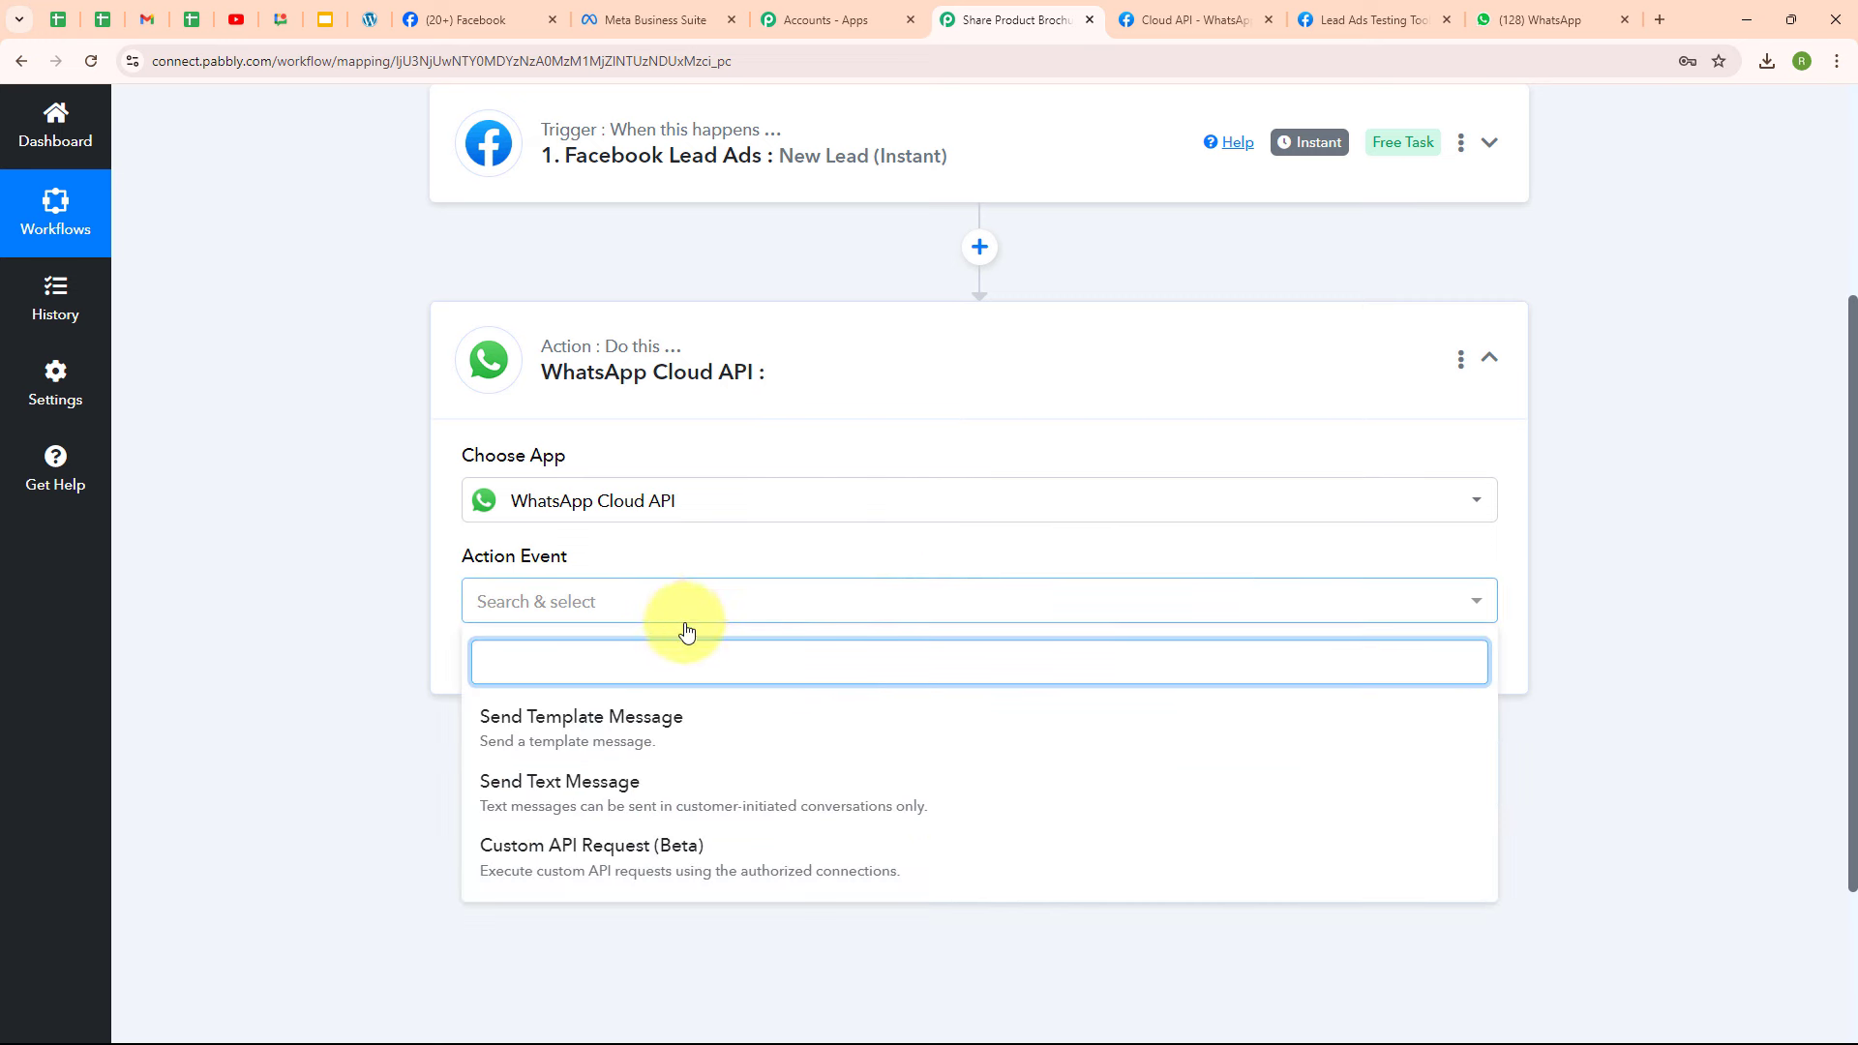
pyautogui.click(686, 747)
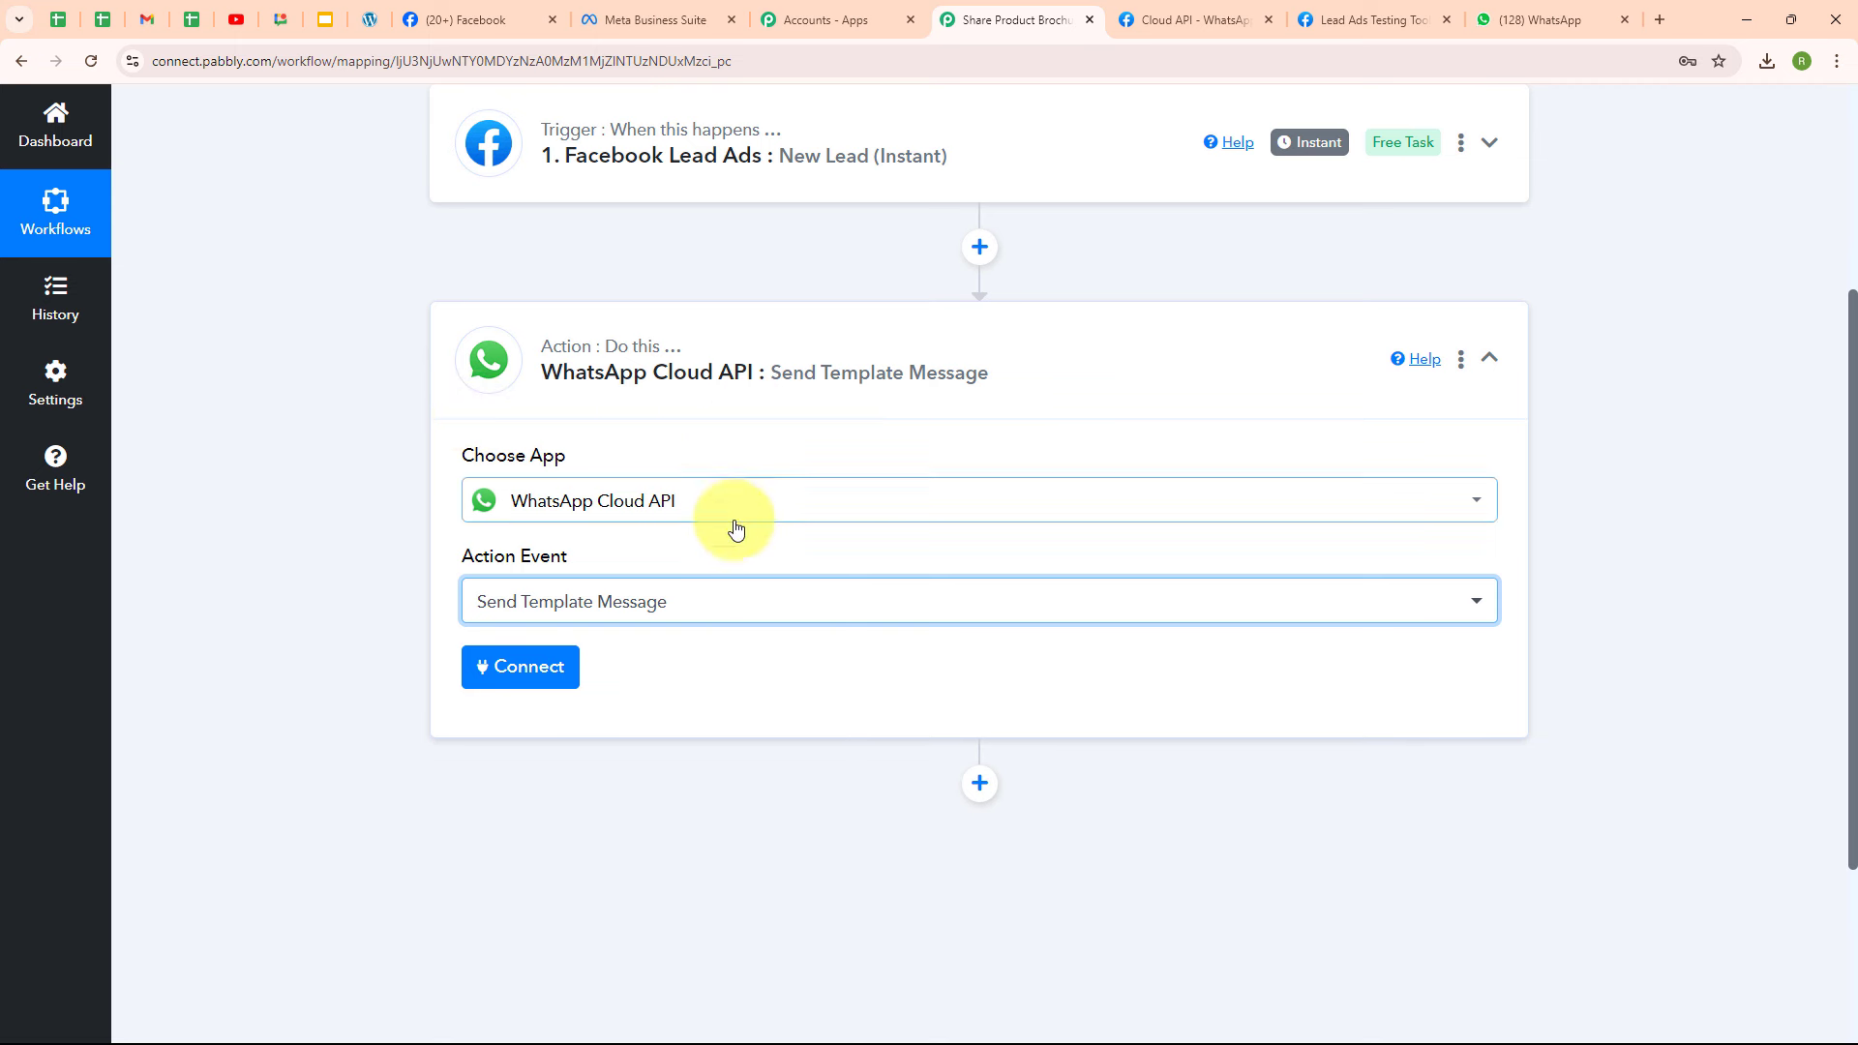
pyautogui.click(528, 682)
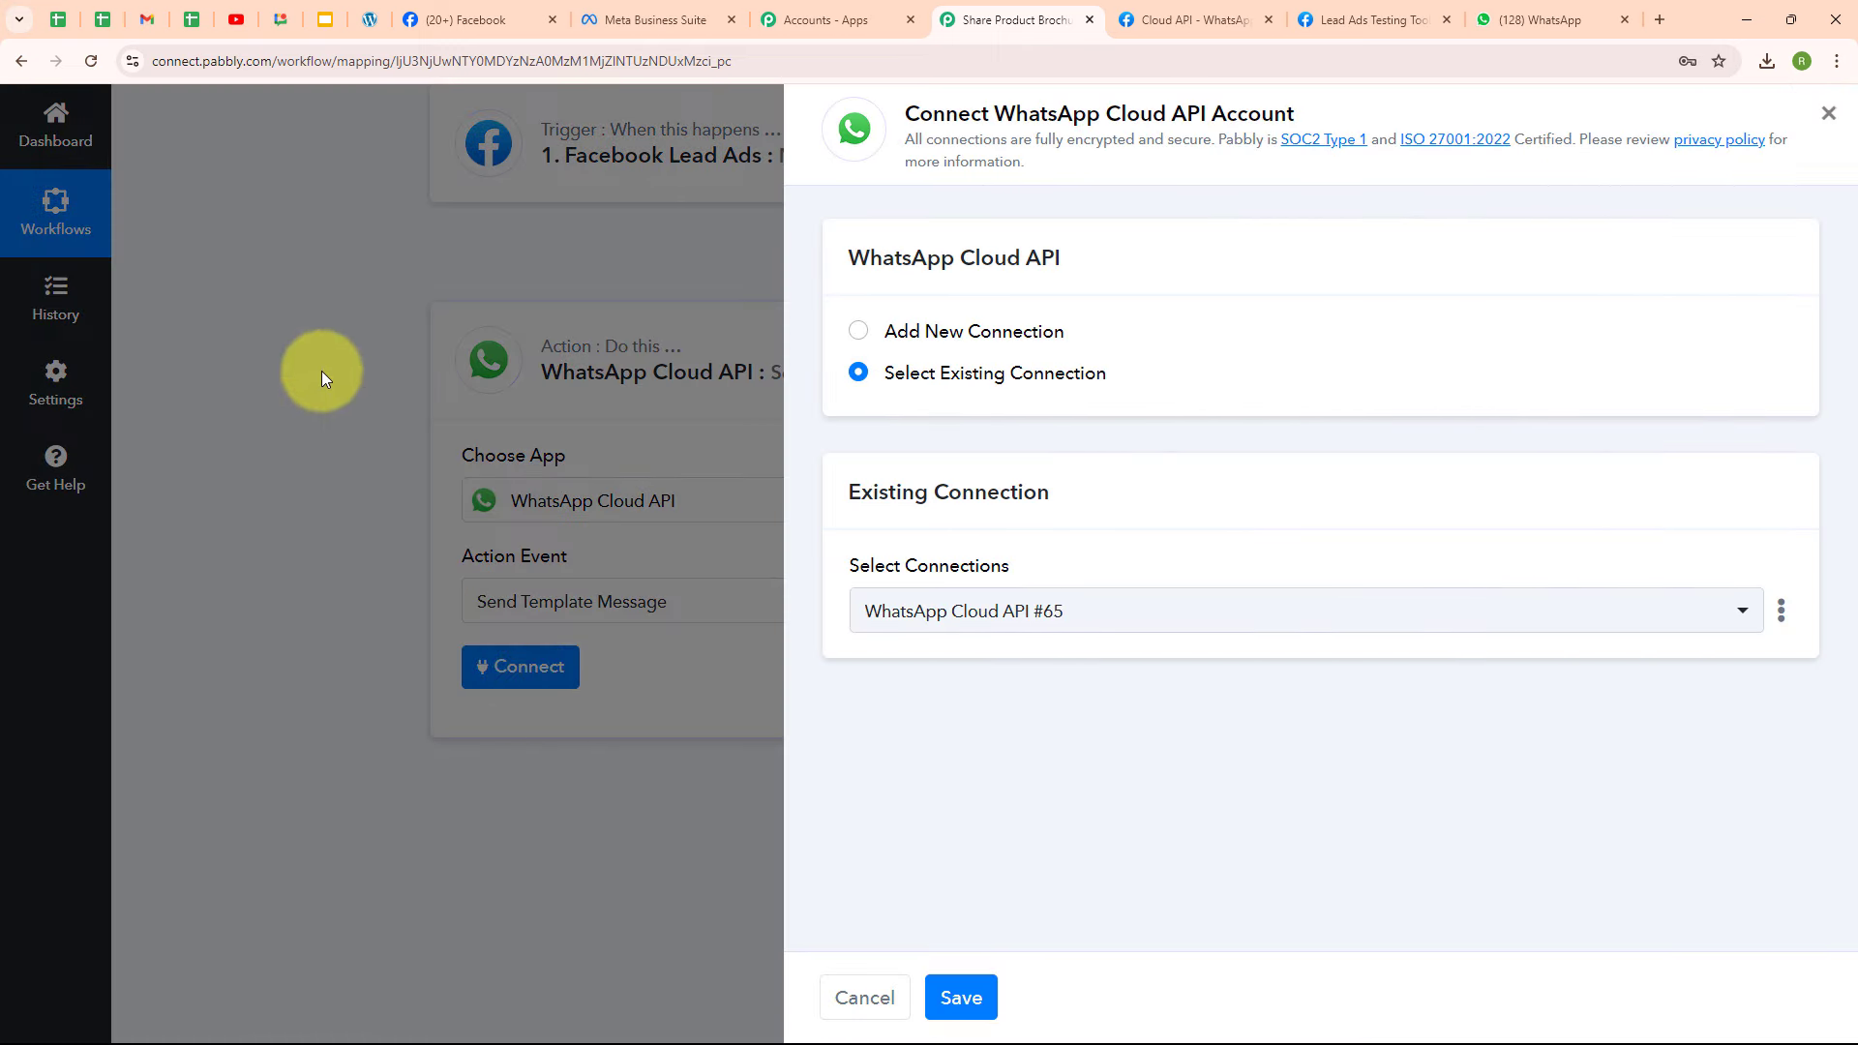
# - Choose Add New Connection and view the empty Token, Phone Number ID and Business Account ID fields
pyautogui.click(861, 335)
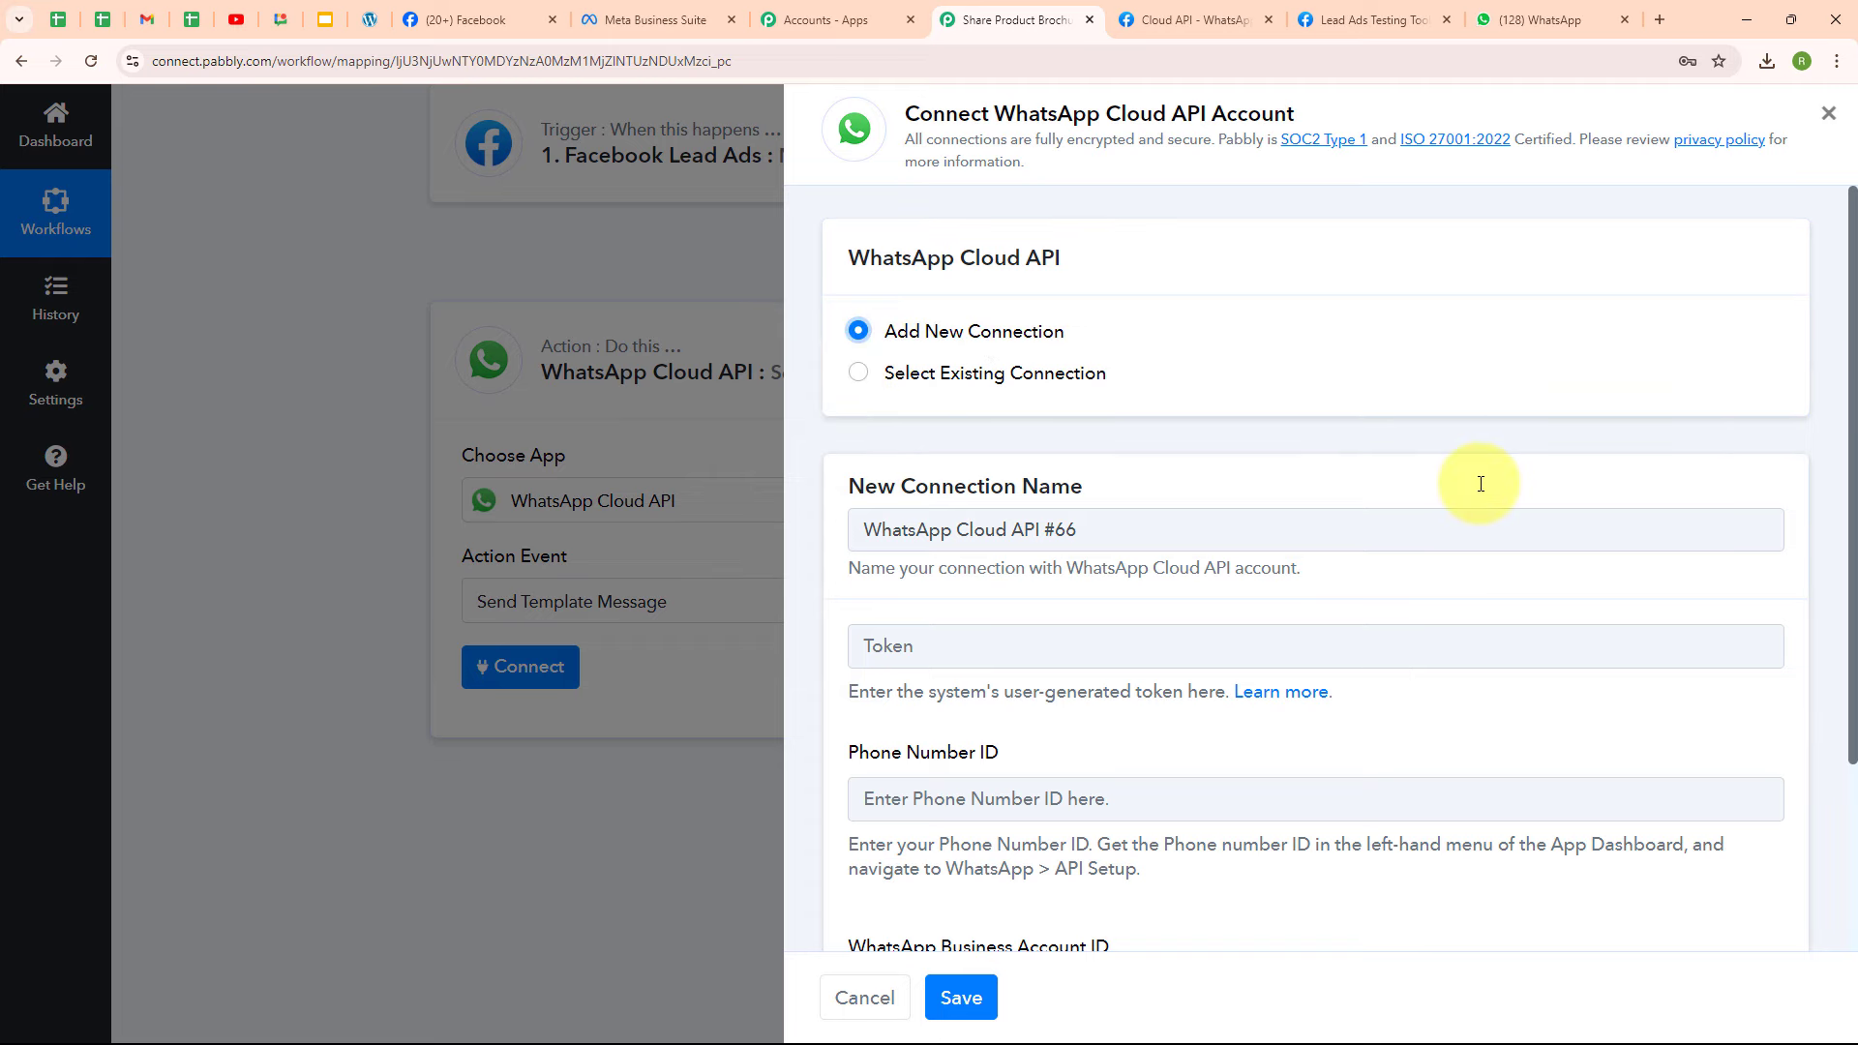
pyautogui.scroll(-3, 1481, 484)
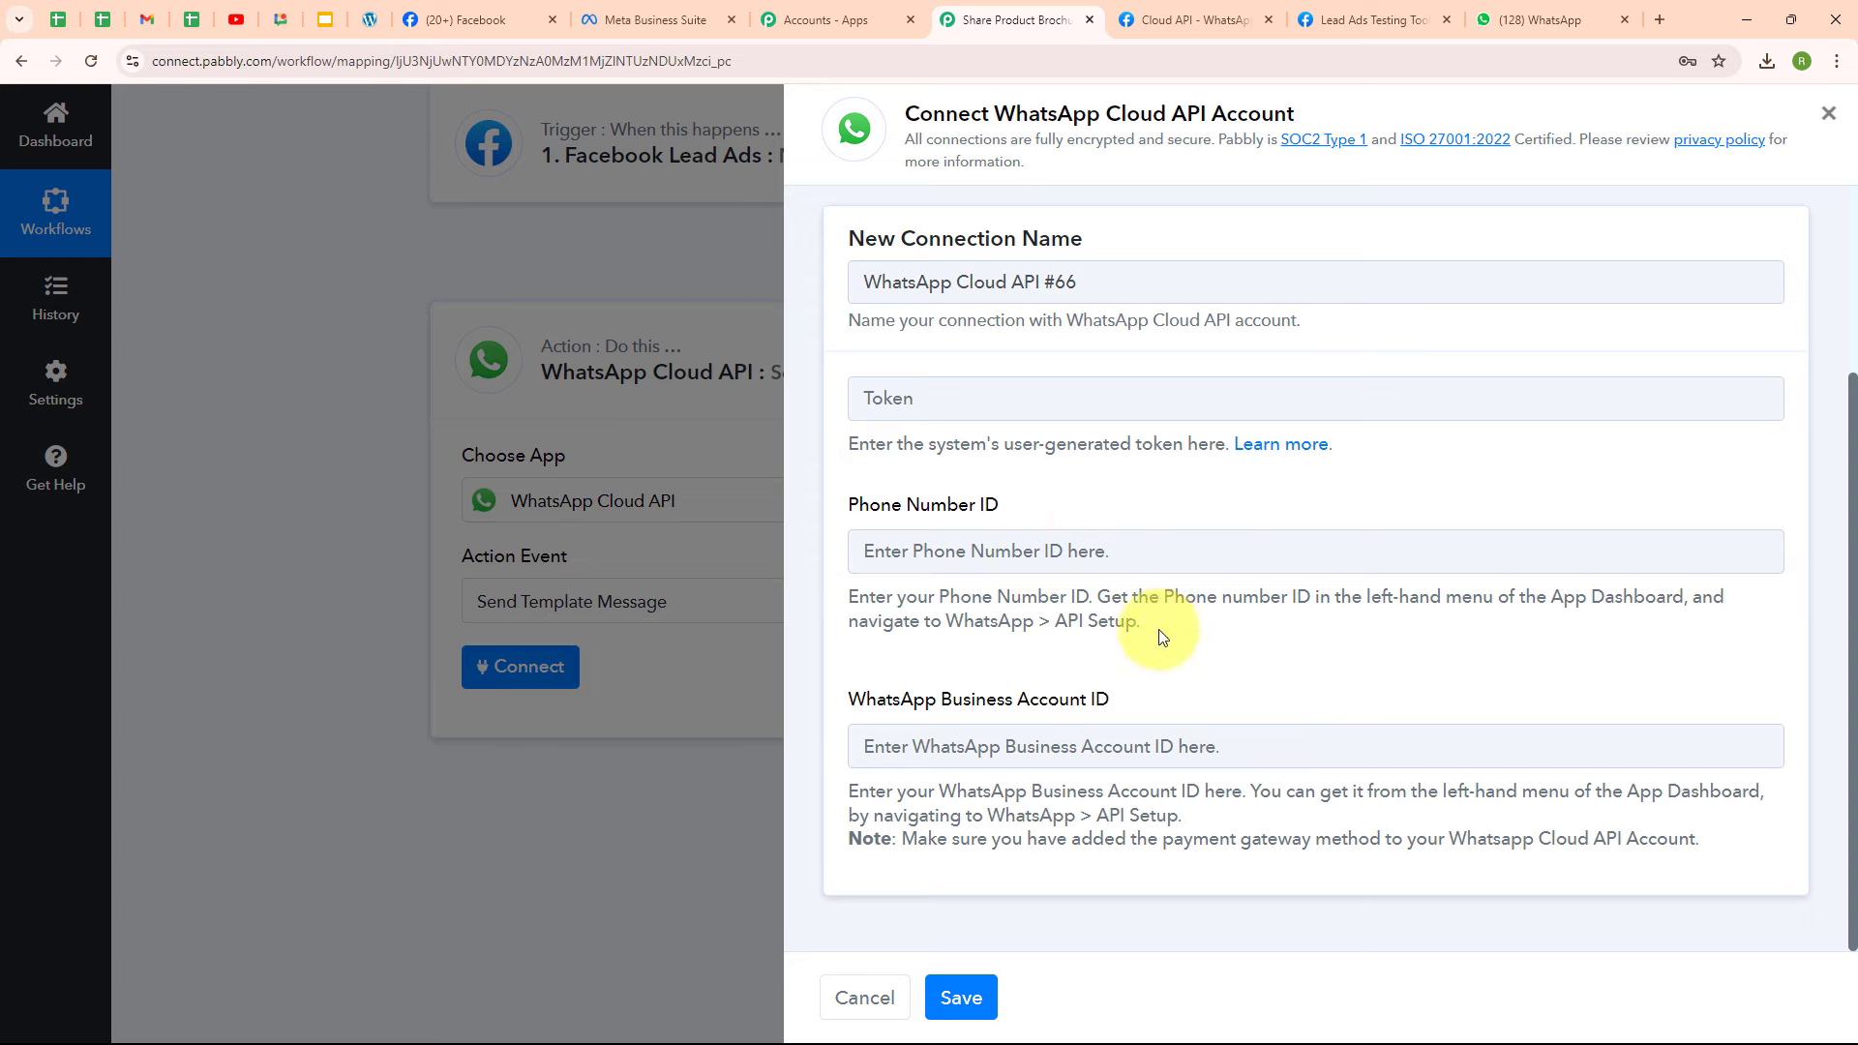
# - Read the Pabbly Forum guide on getting the system token, then close that tab
pyautogui.click(1267, 447)
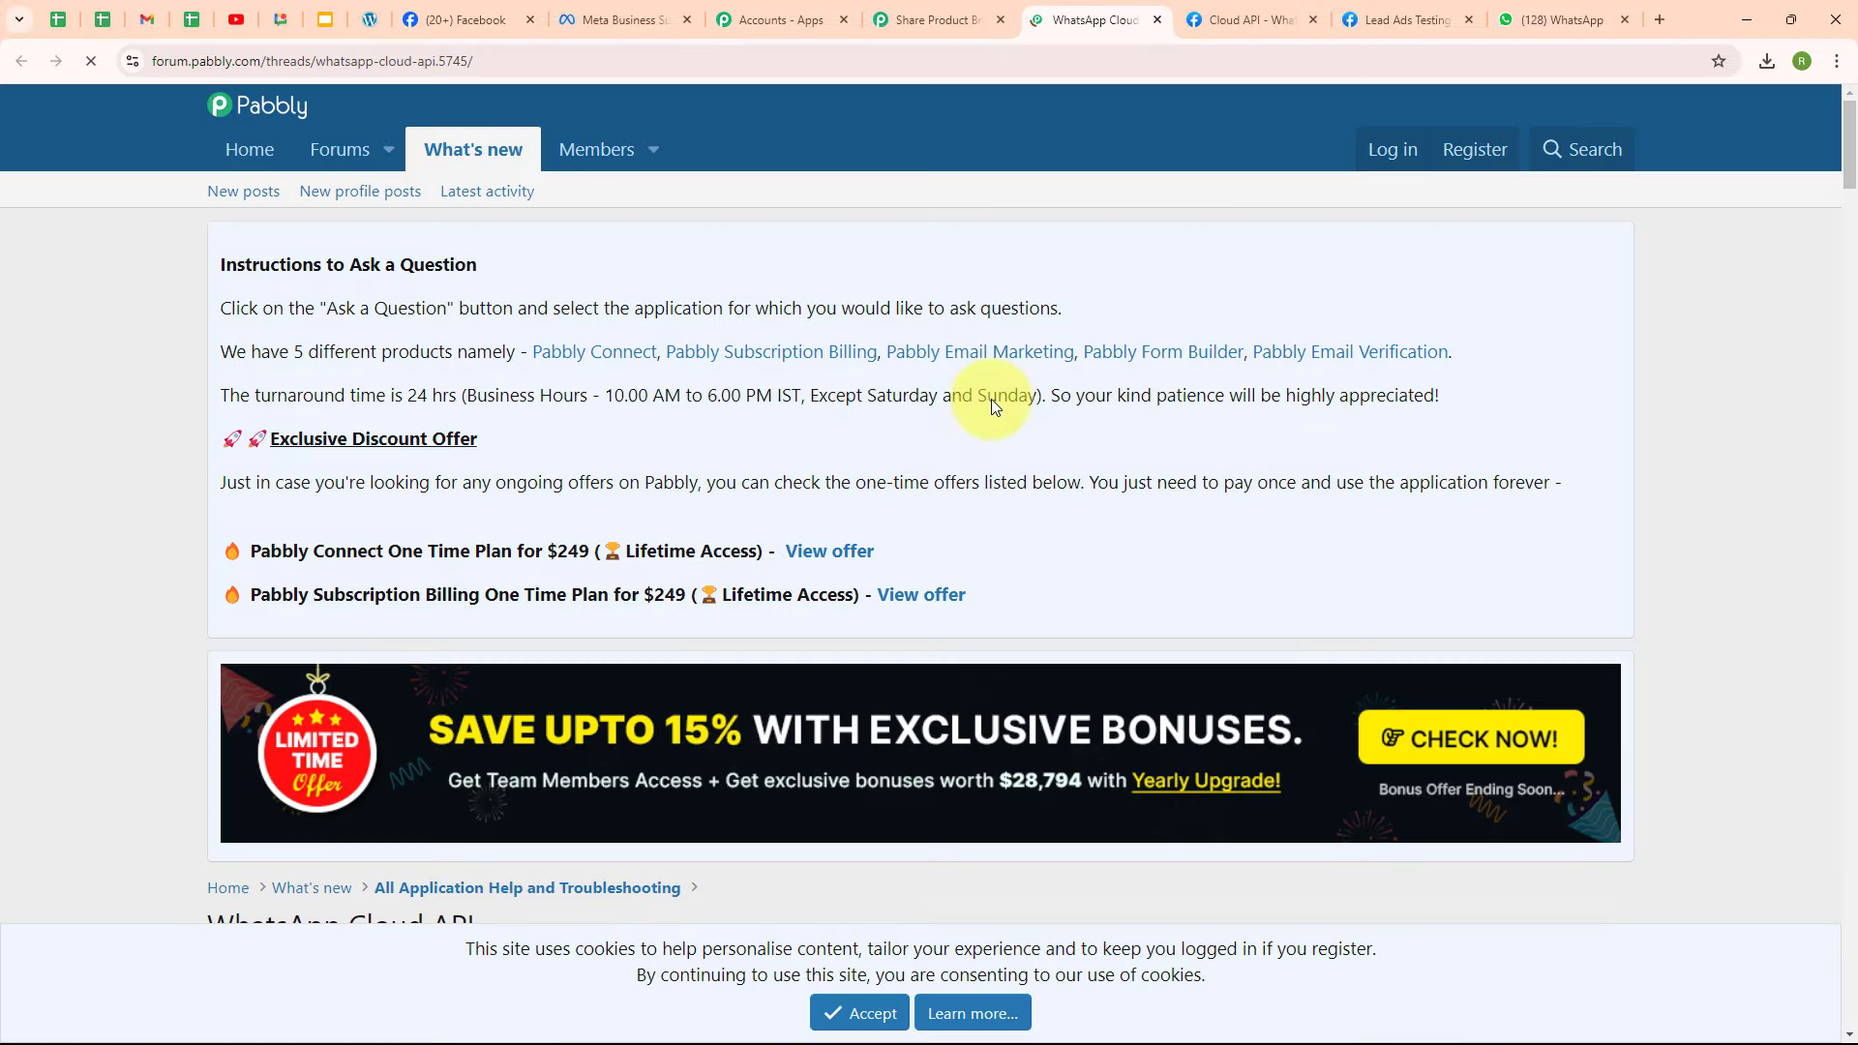
pyautogui.scroll(-7, 1142, 606)
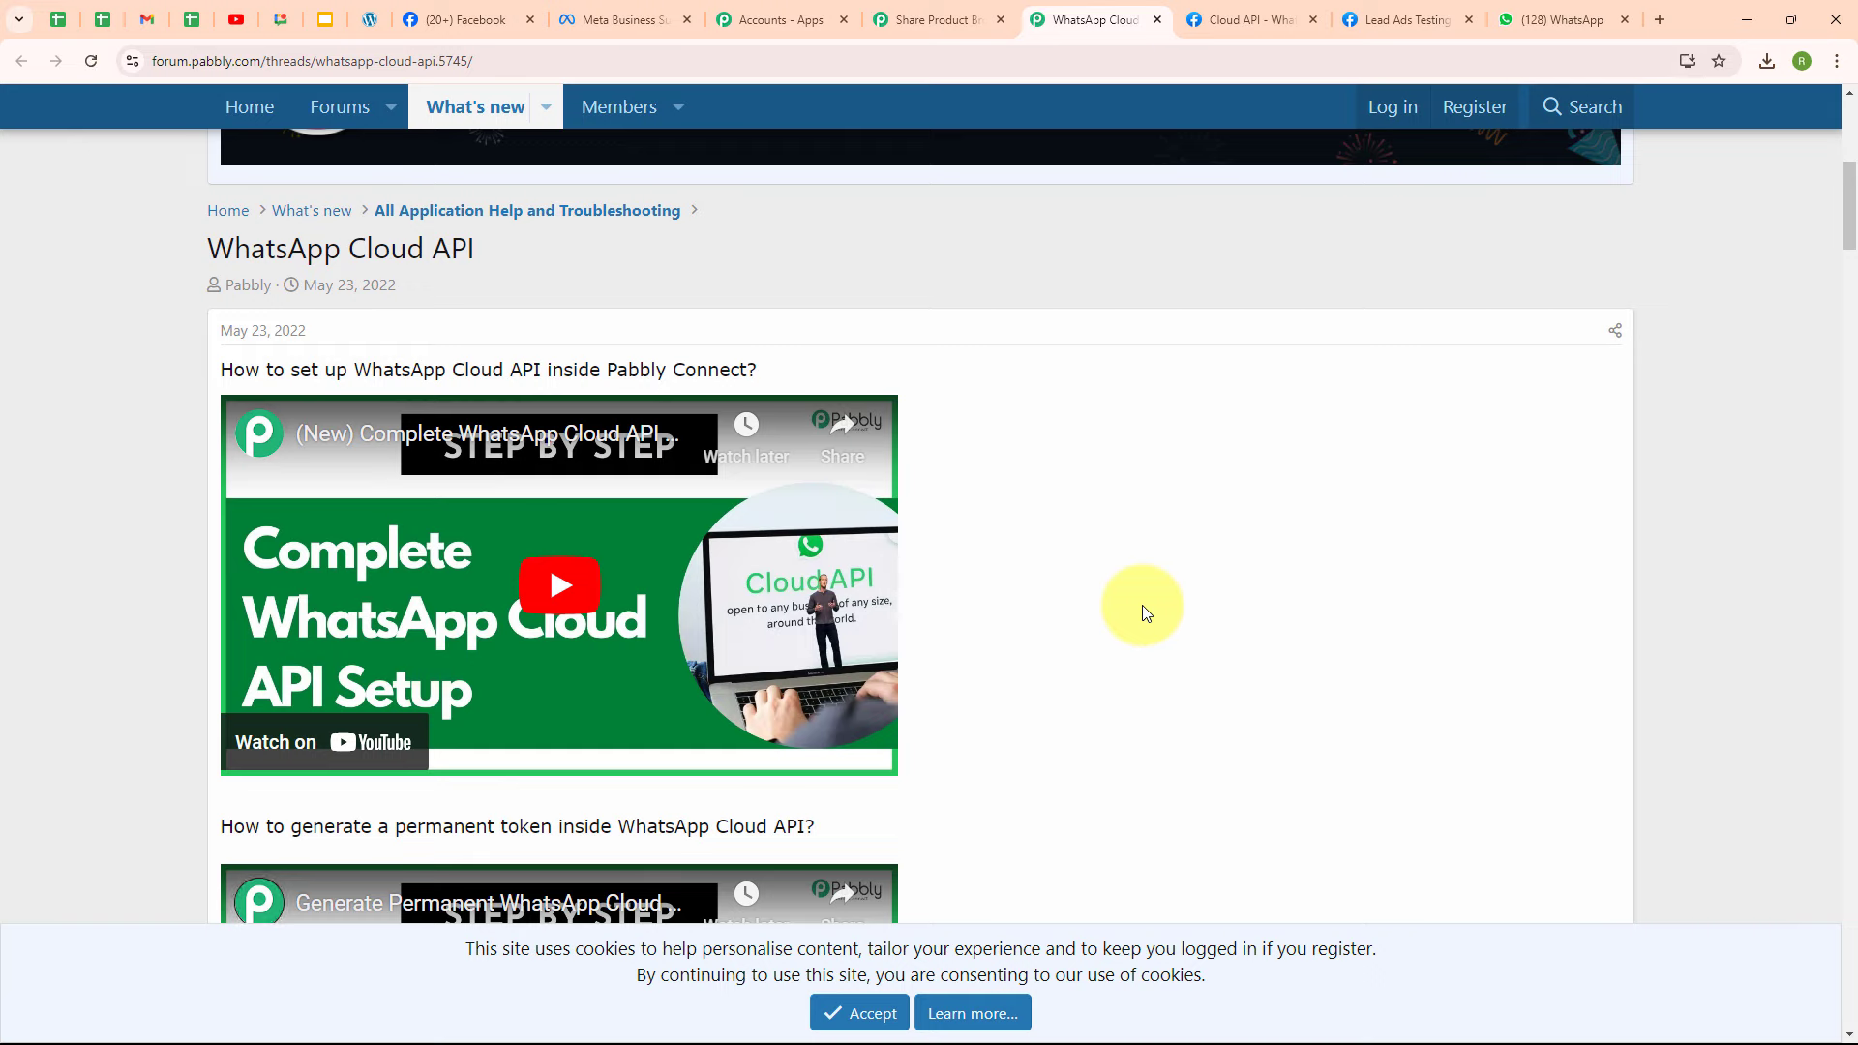
pyautogui.scroll(-5, 1142, 606)
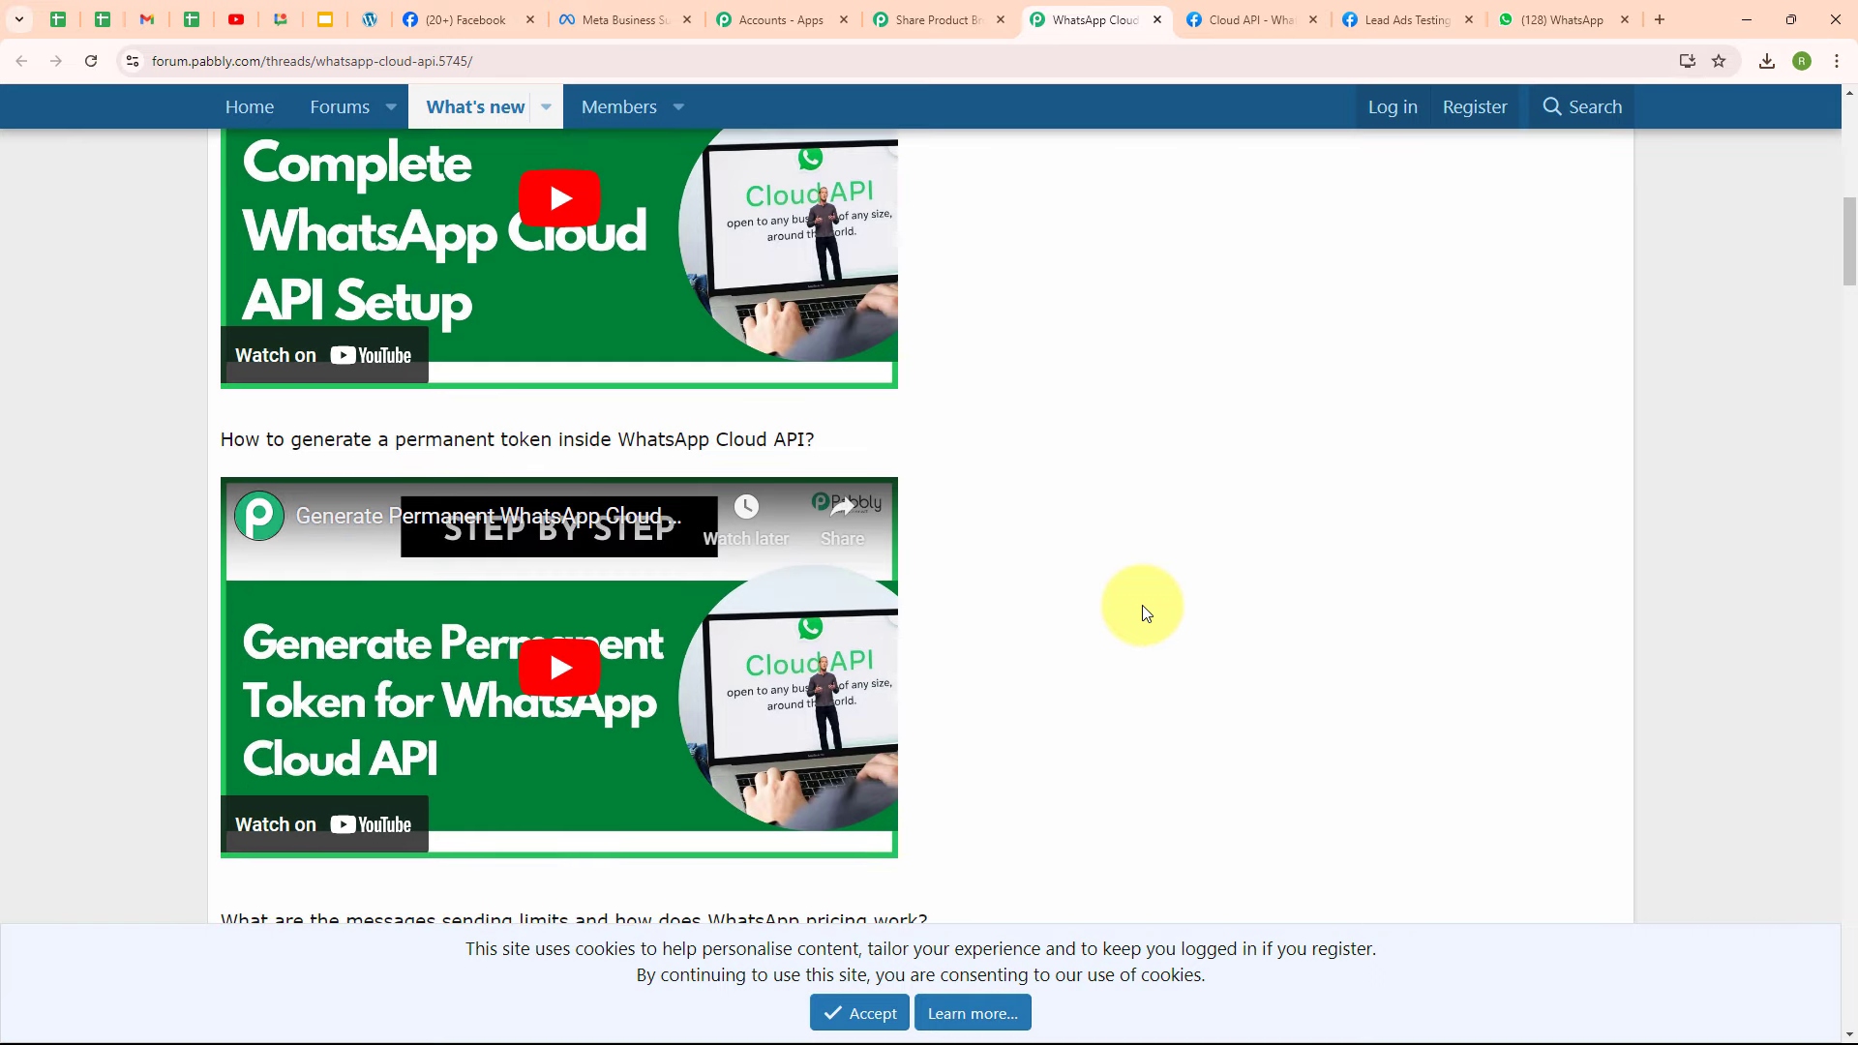
pyautogui.scroll(-3, 1142, 606)
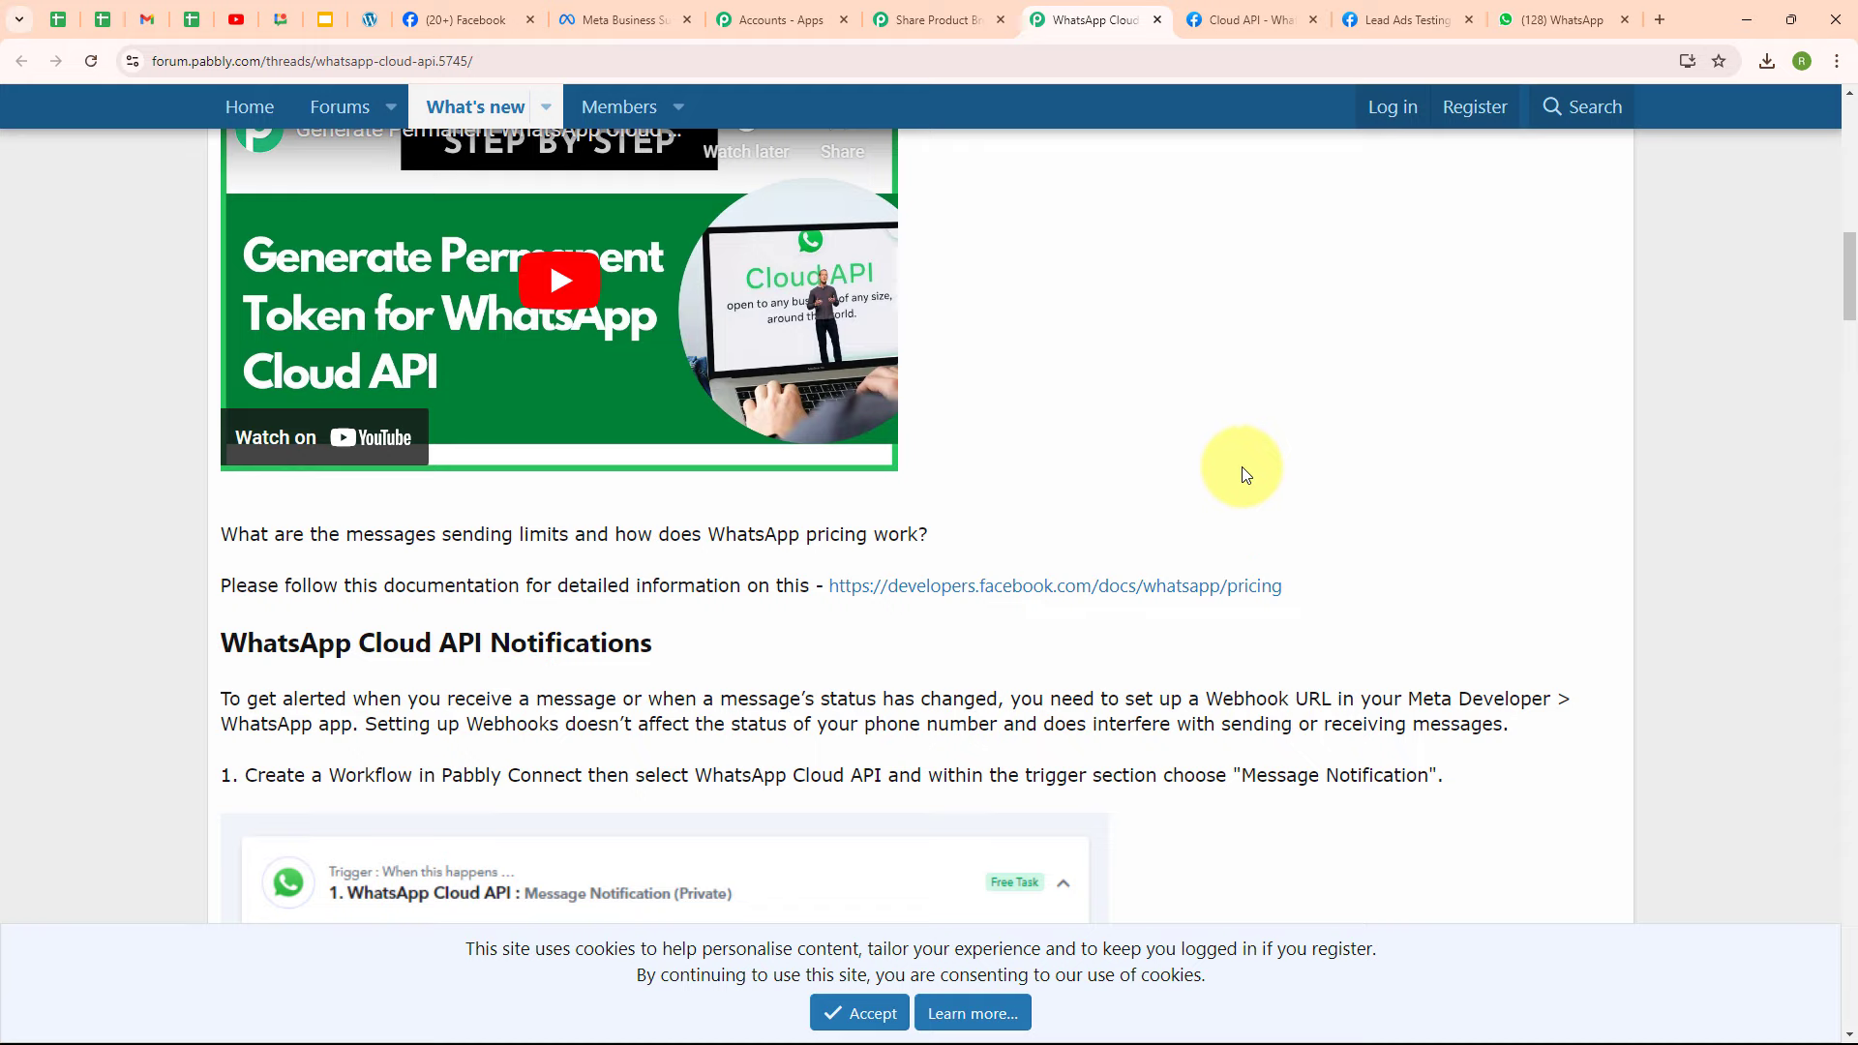
pyautogui.scroll(7, 1248, 495)
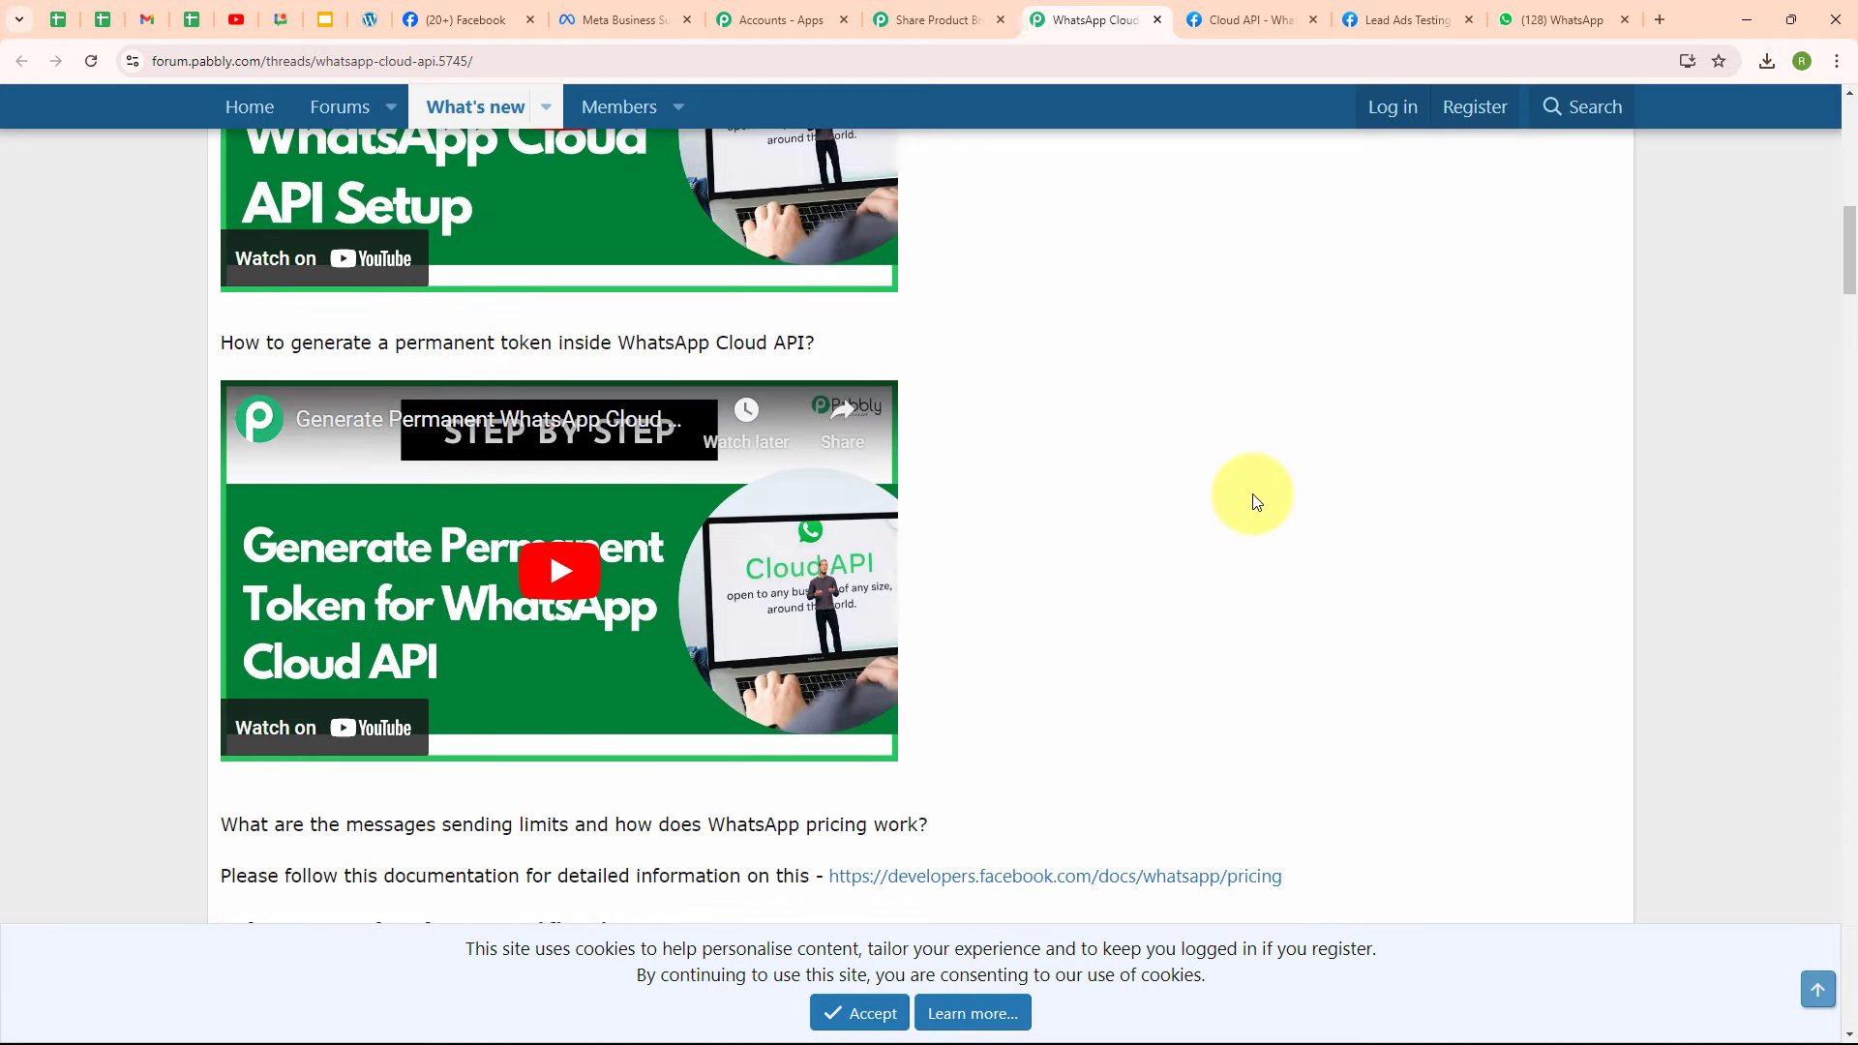
pyautogui.scroll(2, 1253, 494)
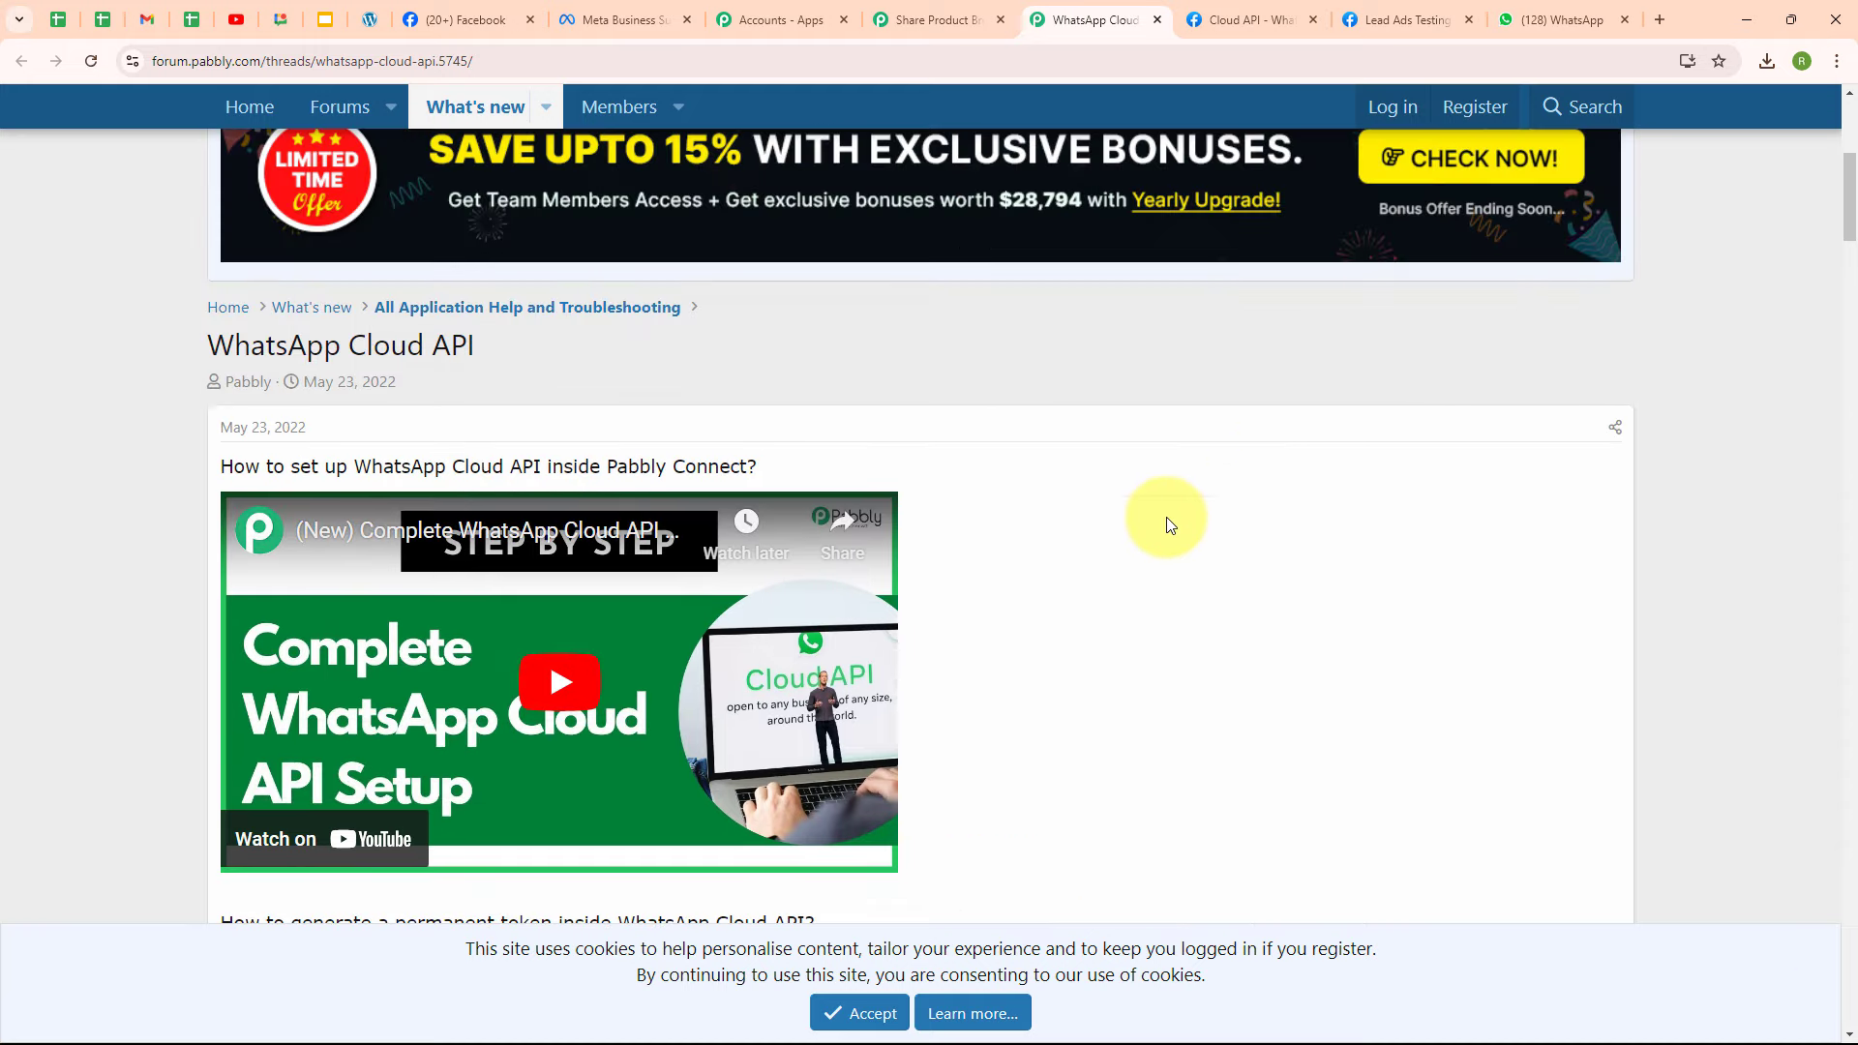
pyautogui.click(1159, 20)
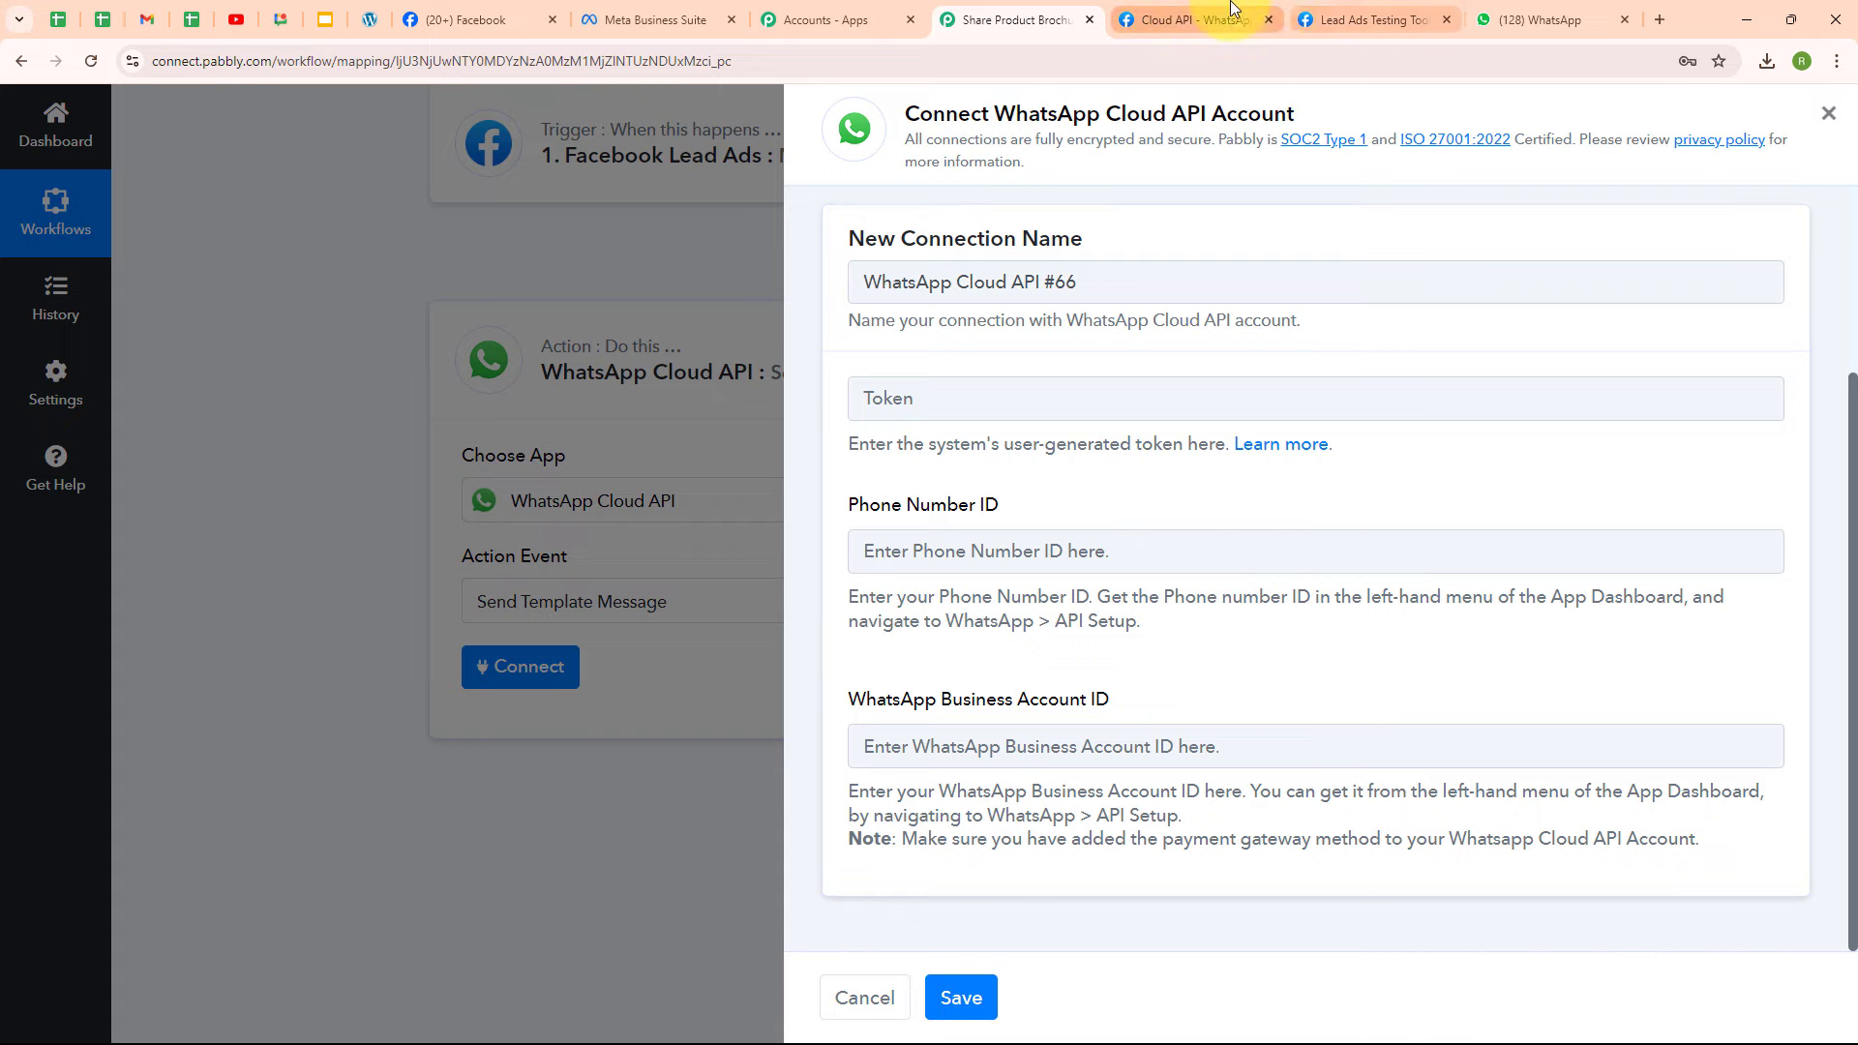
# - On the Meta API Setup page, point out the temporary token, its 23-hour expiry, Phone number ID and Business Account ID
pyautogui.click(1200, 8)
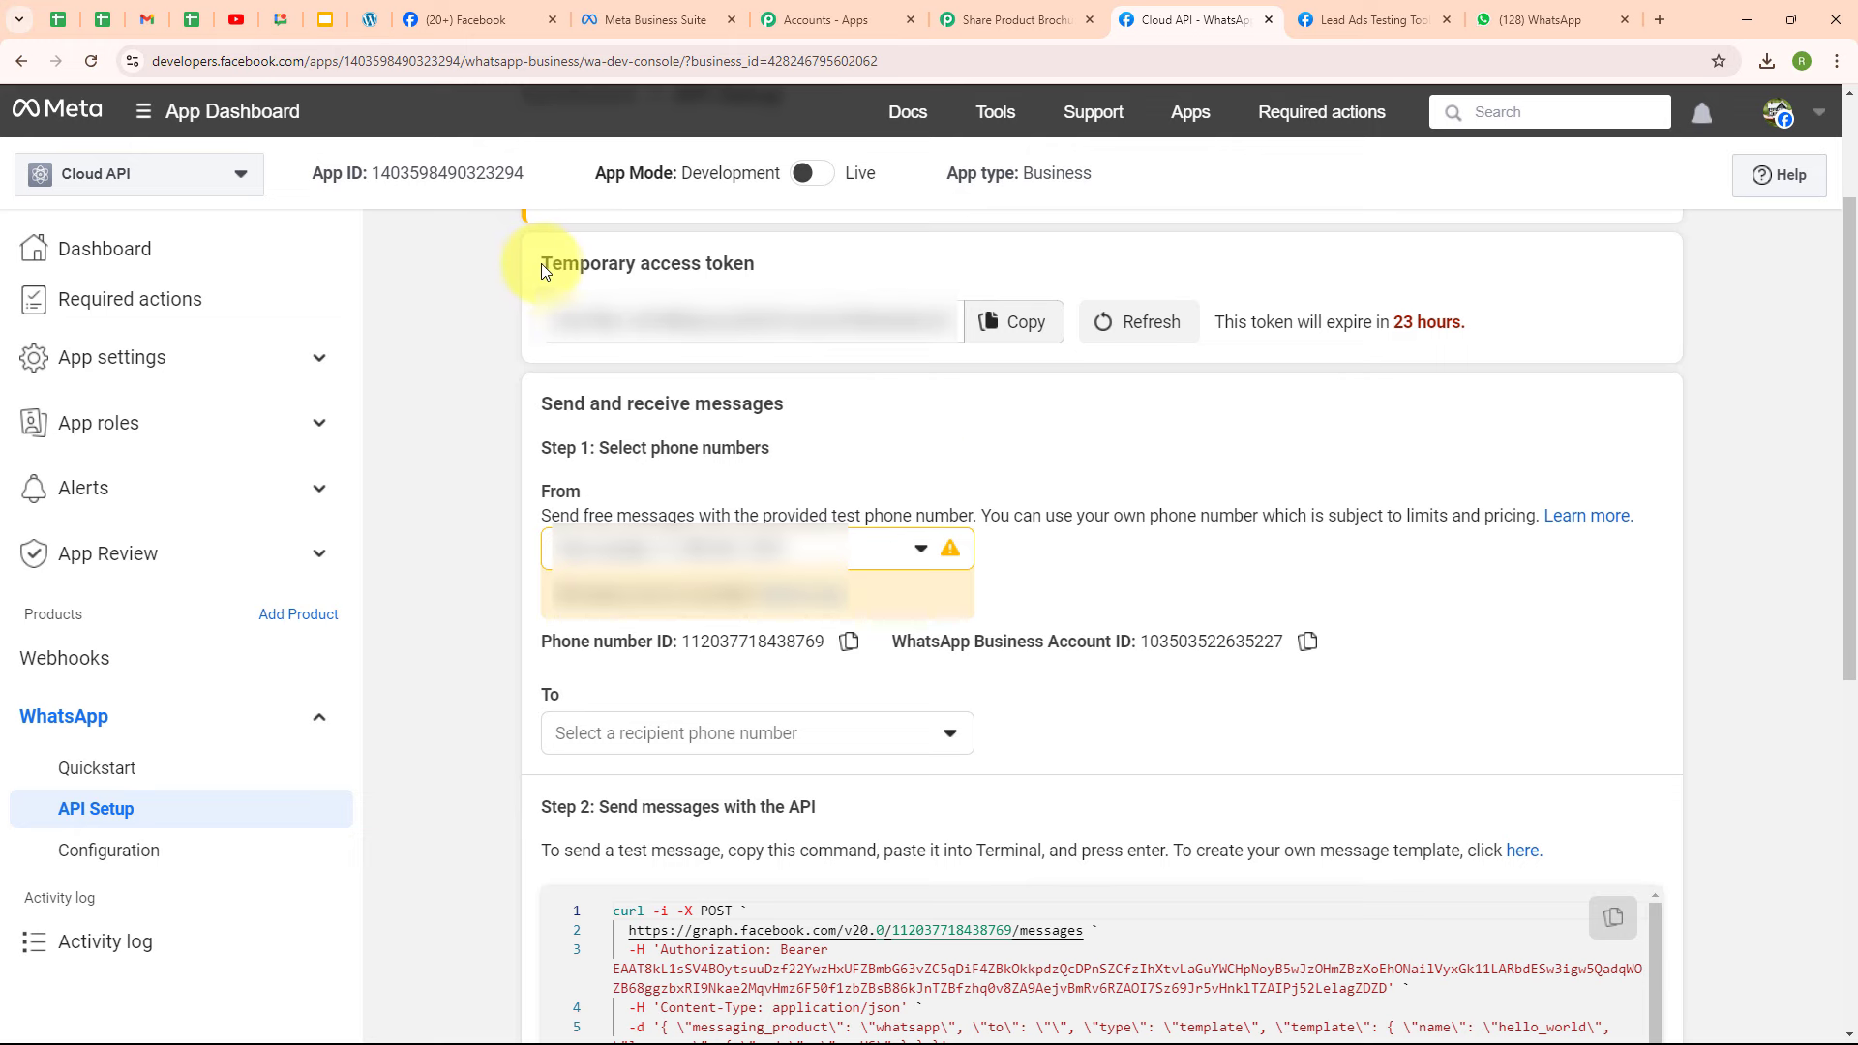
pyautogui.moveTo(542, 263); pyautogui.dragTo(760, 263)
pyautogui.click(559, 643)
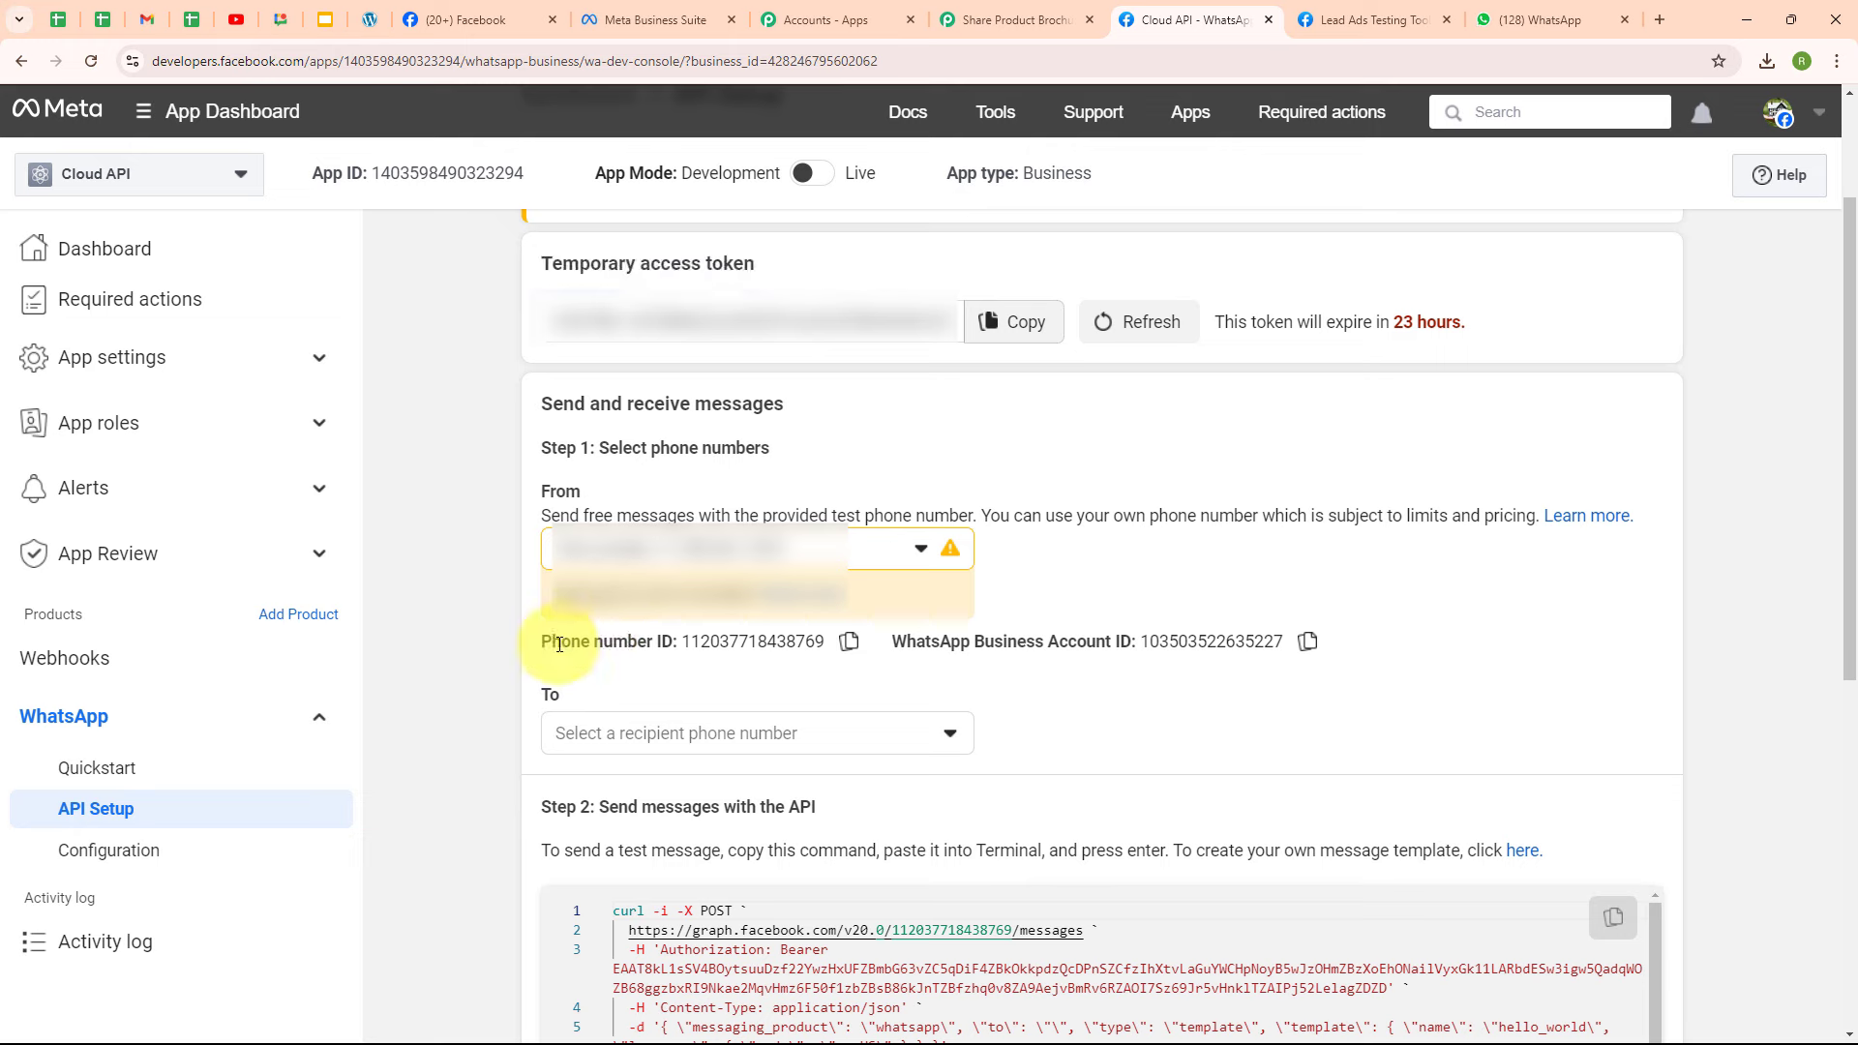
pyautogui.moveTo(560, 644); pyautogui.dragTo(740, 644)
pyautogui.moveTo(891, 644); pyautogui.dragTo(1156, 643)
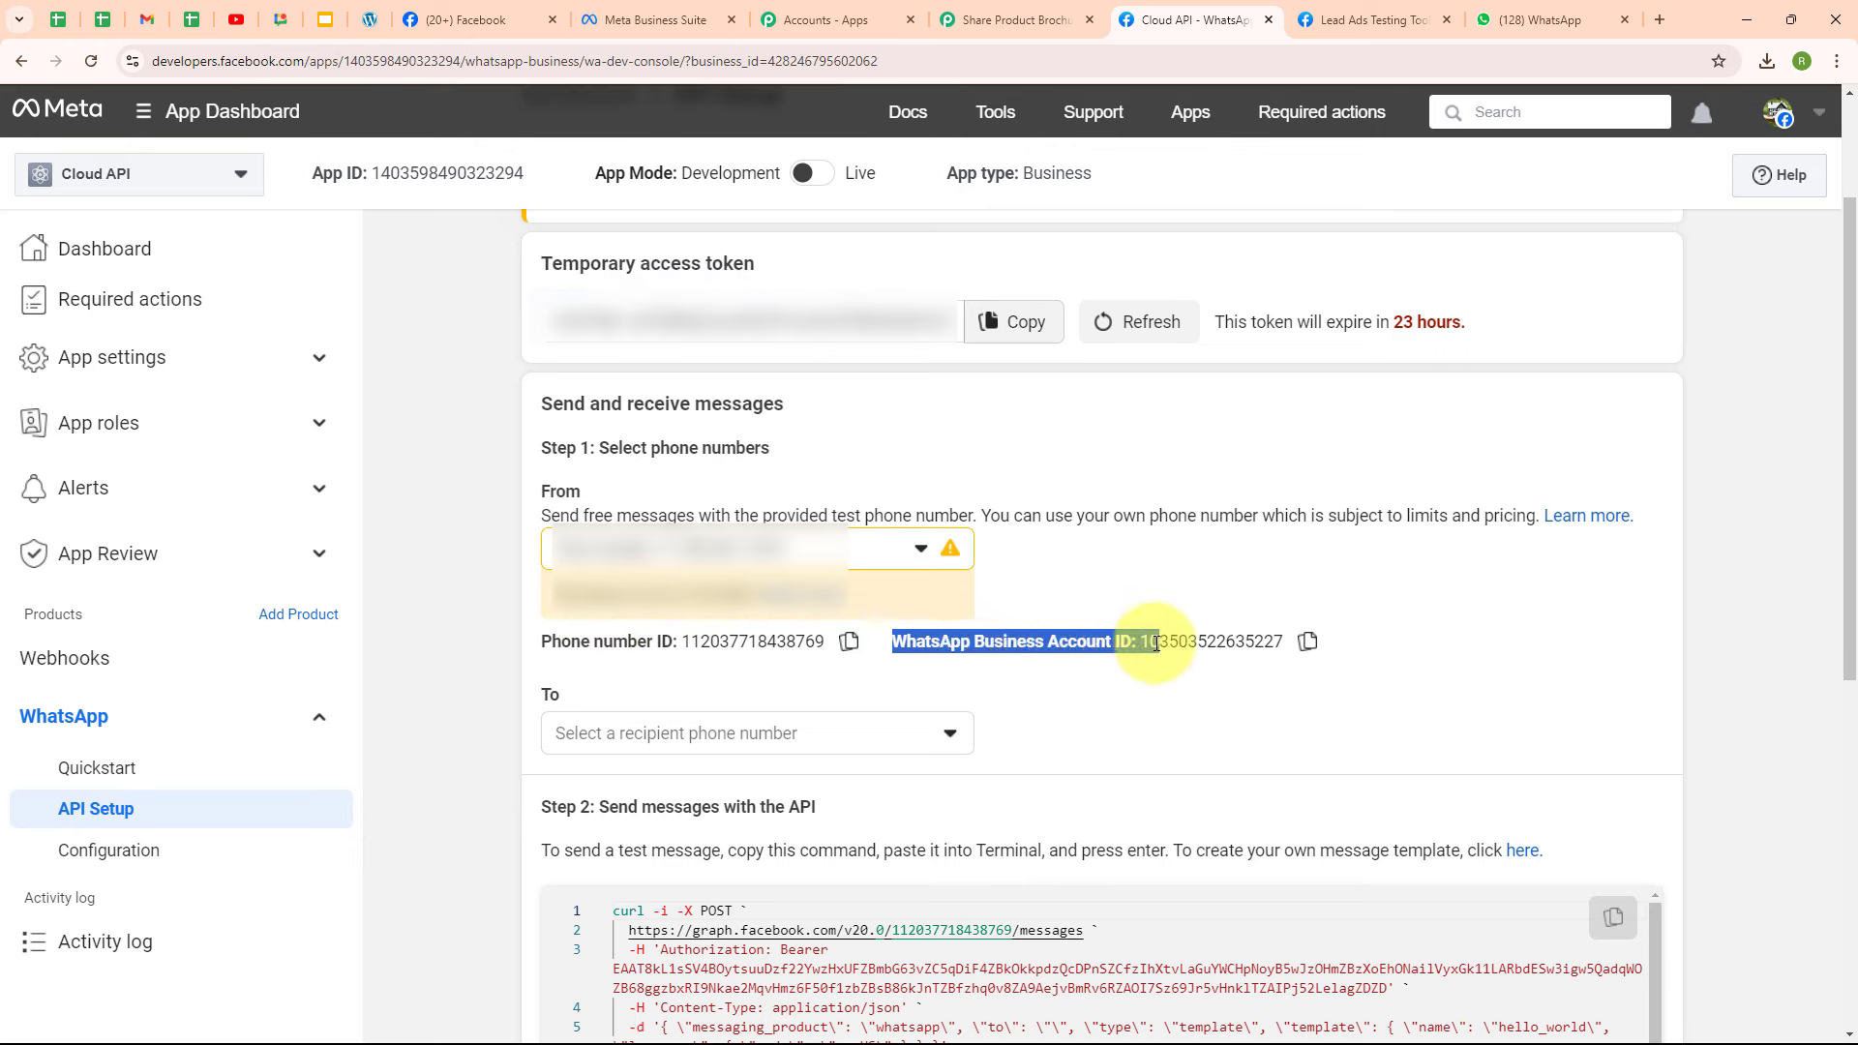
pyautogui.click(1190, 580)
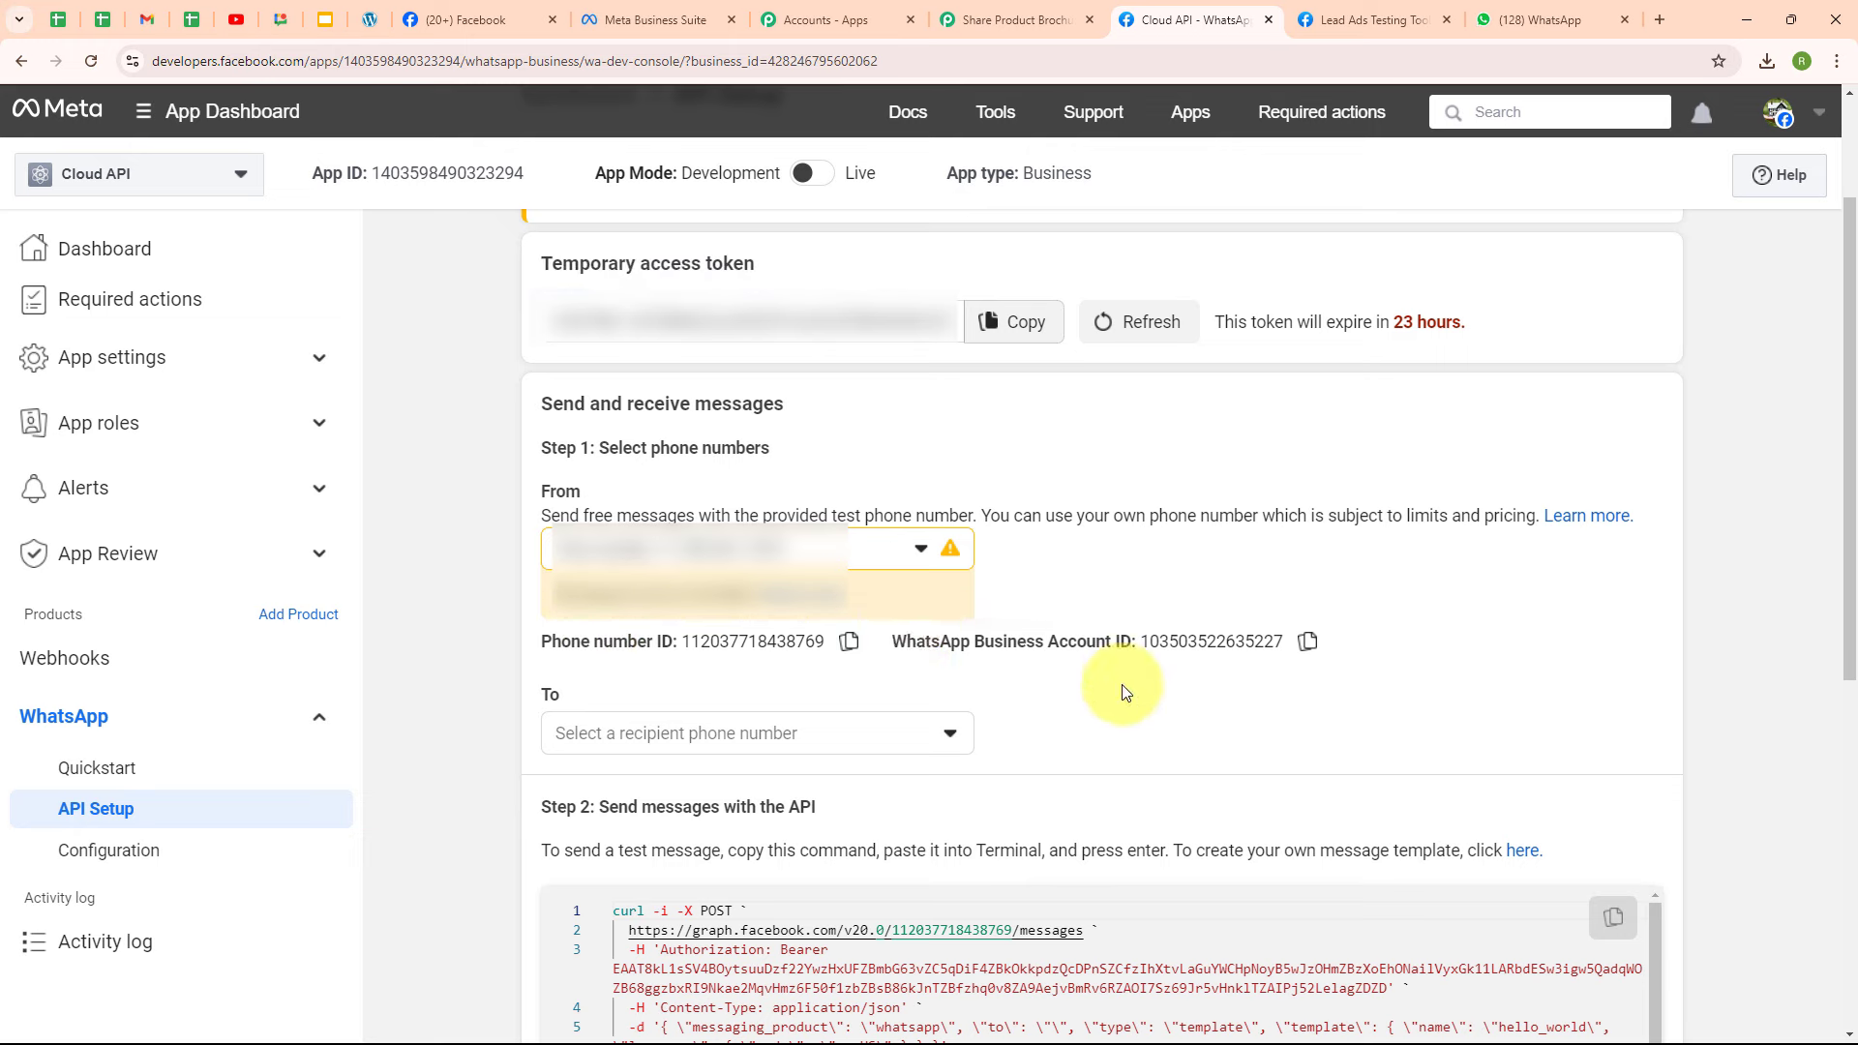
pyautogui.moveTo(540, 263); pyautogui.dragTo(797, 257)
pyautogui.moveTo(1217, 325); pyautogui.dragTo(1495, 329)
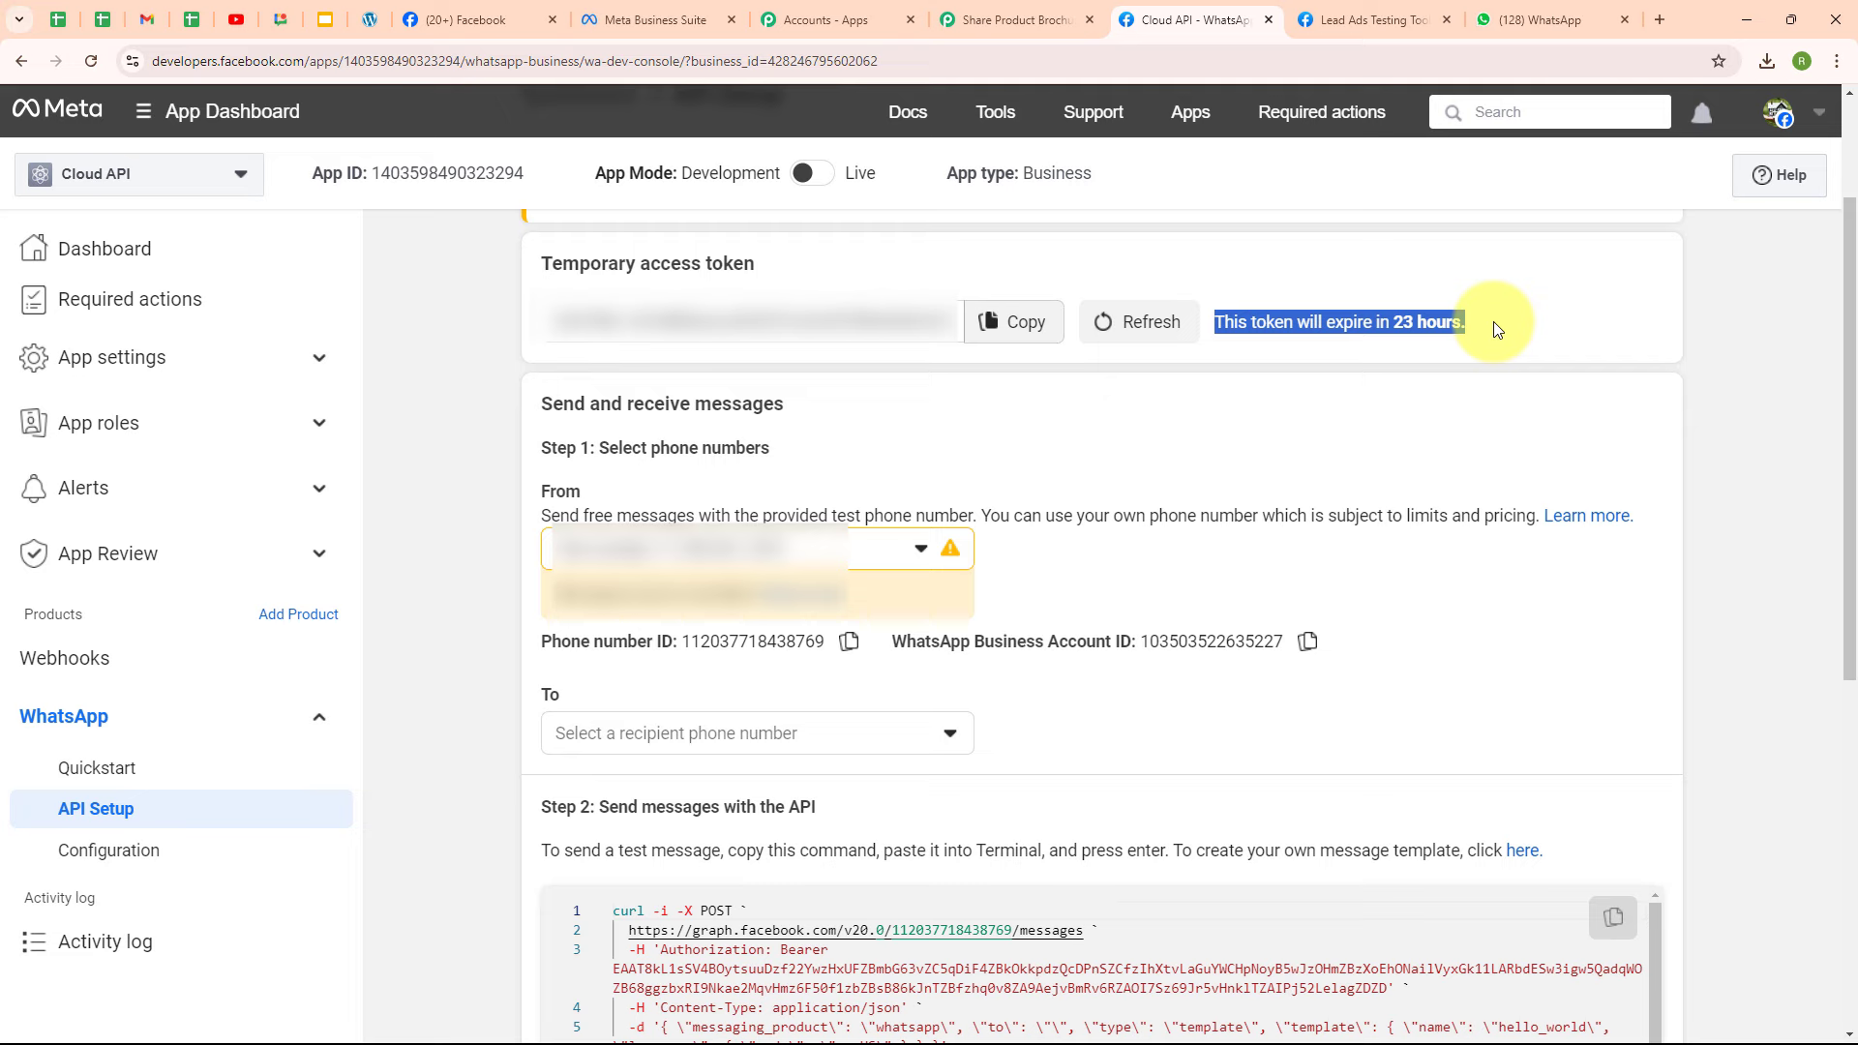
pyautogui.click(1493, 334)
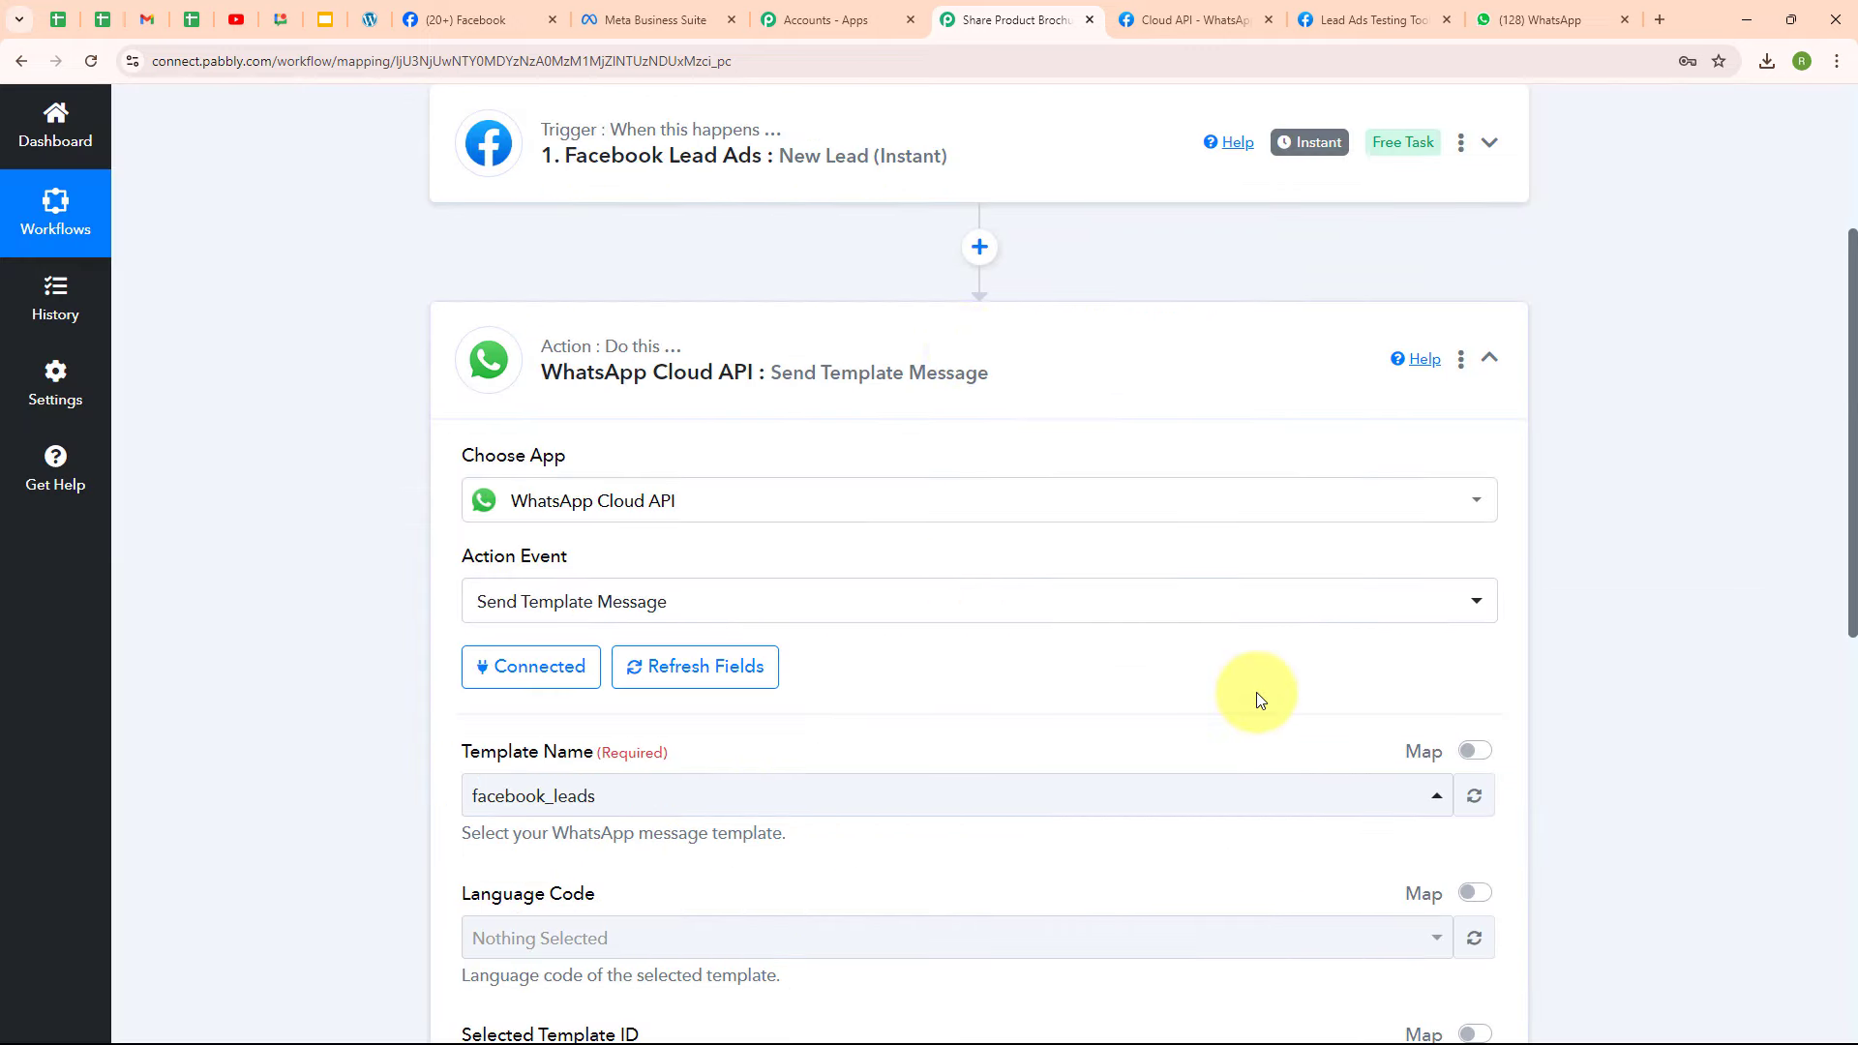
# - Check the action's Template Name (facebook_leads), then go back to Meta's API Setup page
pyautogui.scroll(-3, 1258, 692)
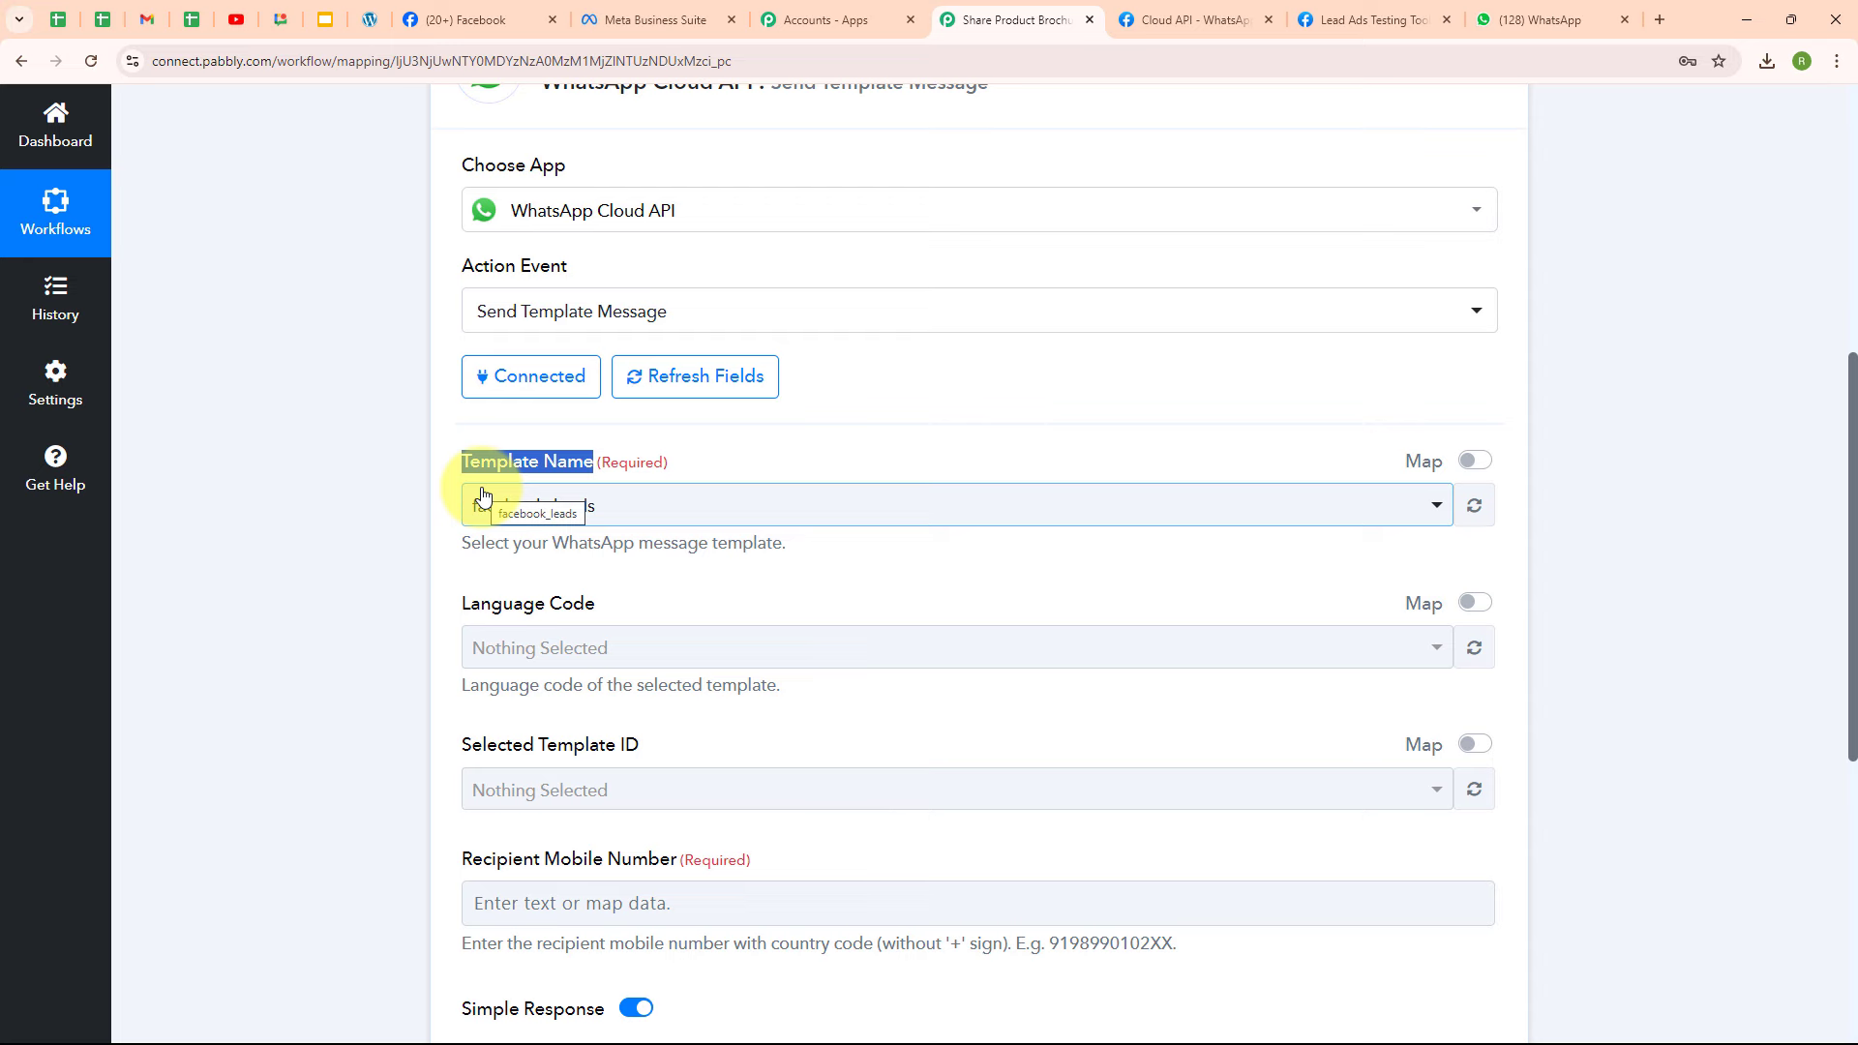
pyautogui.click(1144, 14)
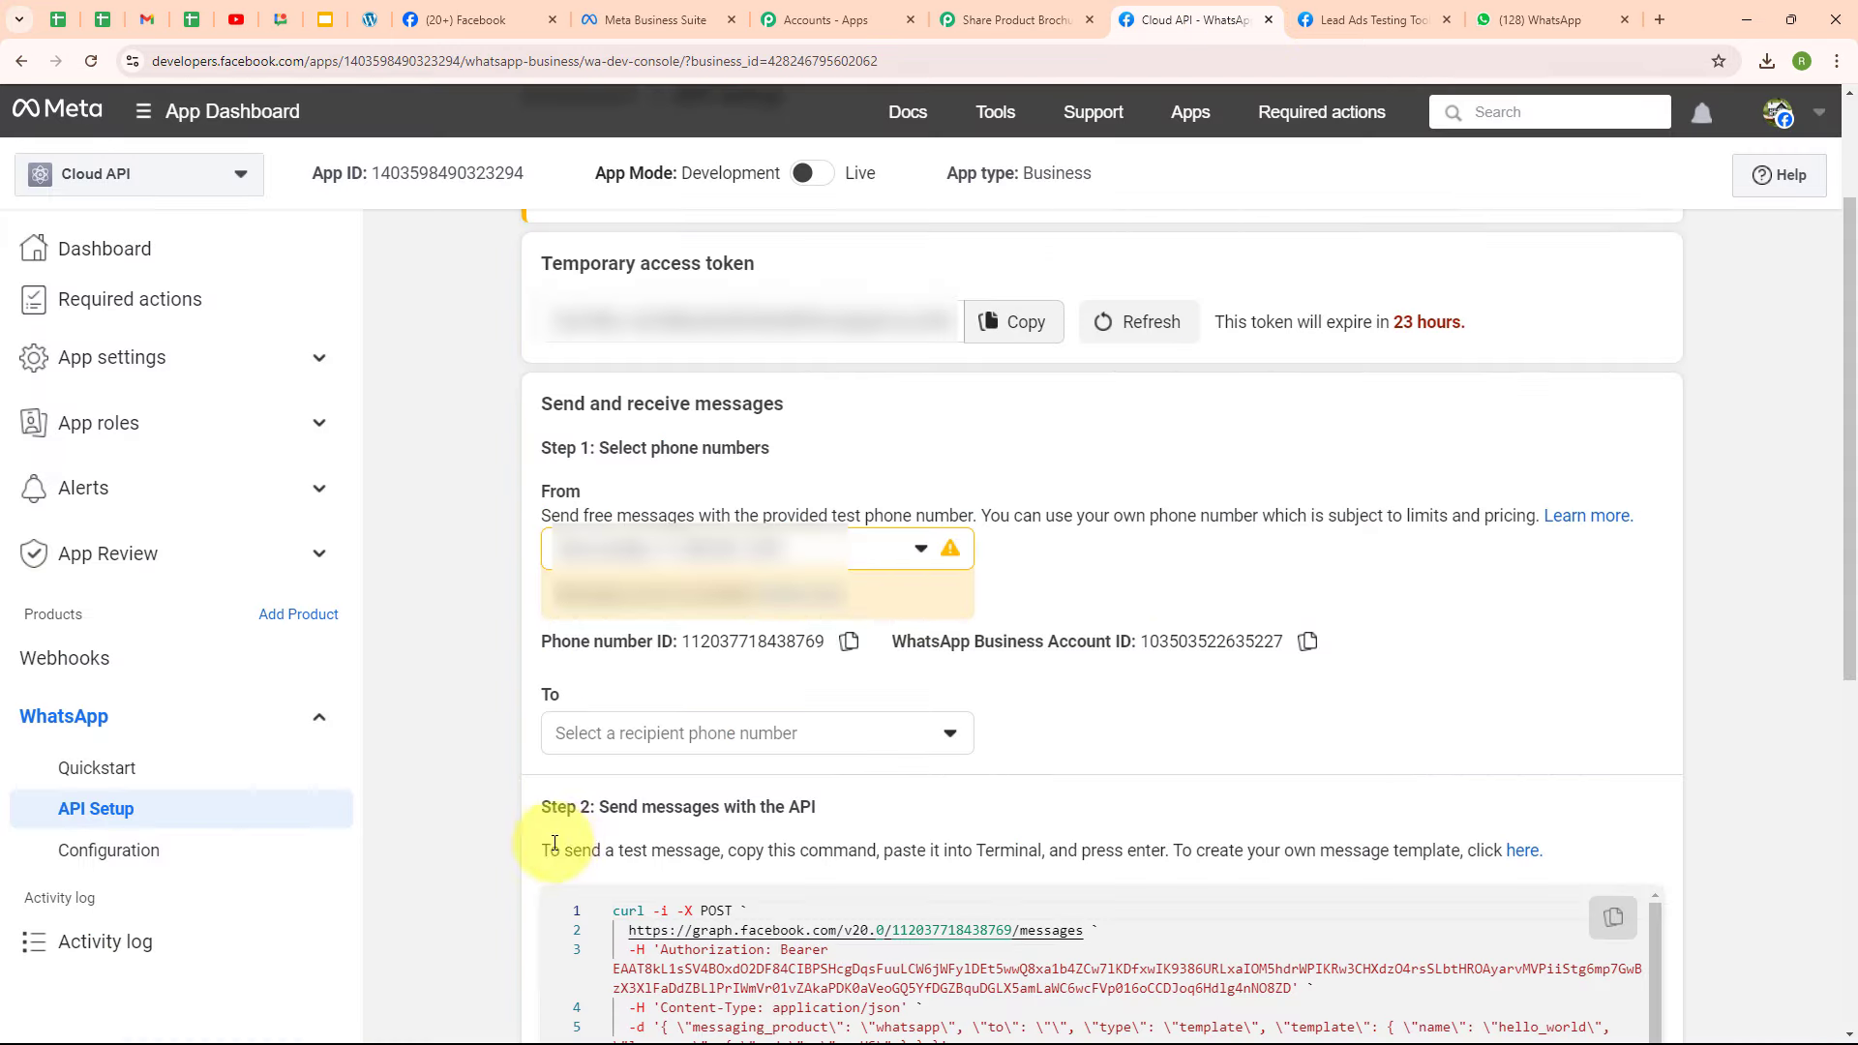
# - Open the WhatsApp message templates list via the 'To create your own message template' link
pyautogui.moveTo(1175, 851); pyautogui.dragTo(1532, 864)
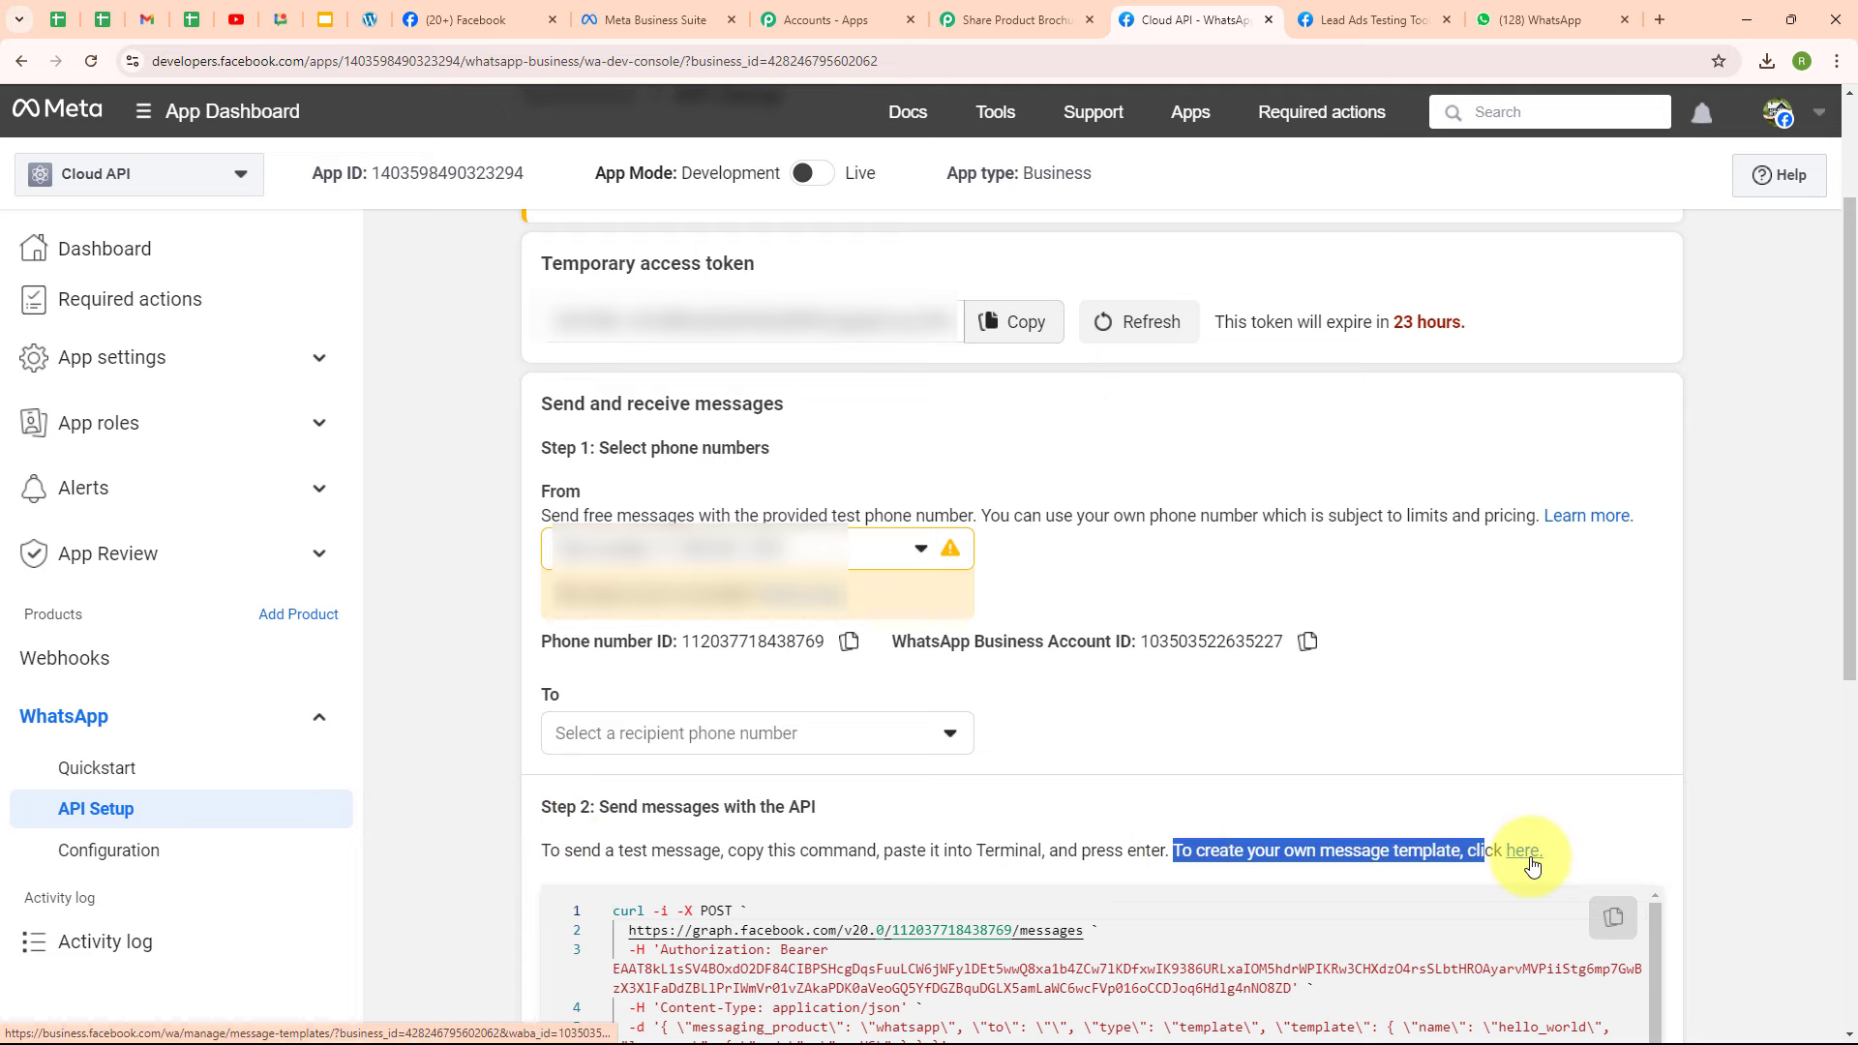
pyautogui.click(1532, 864)
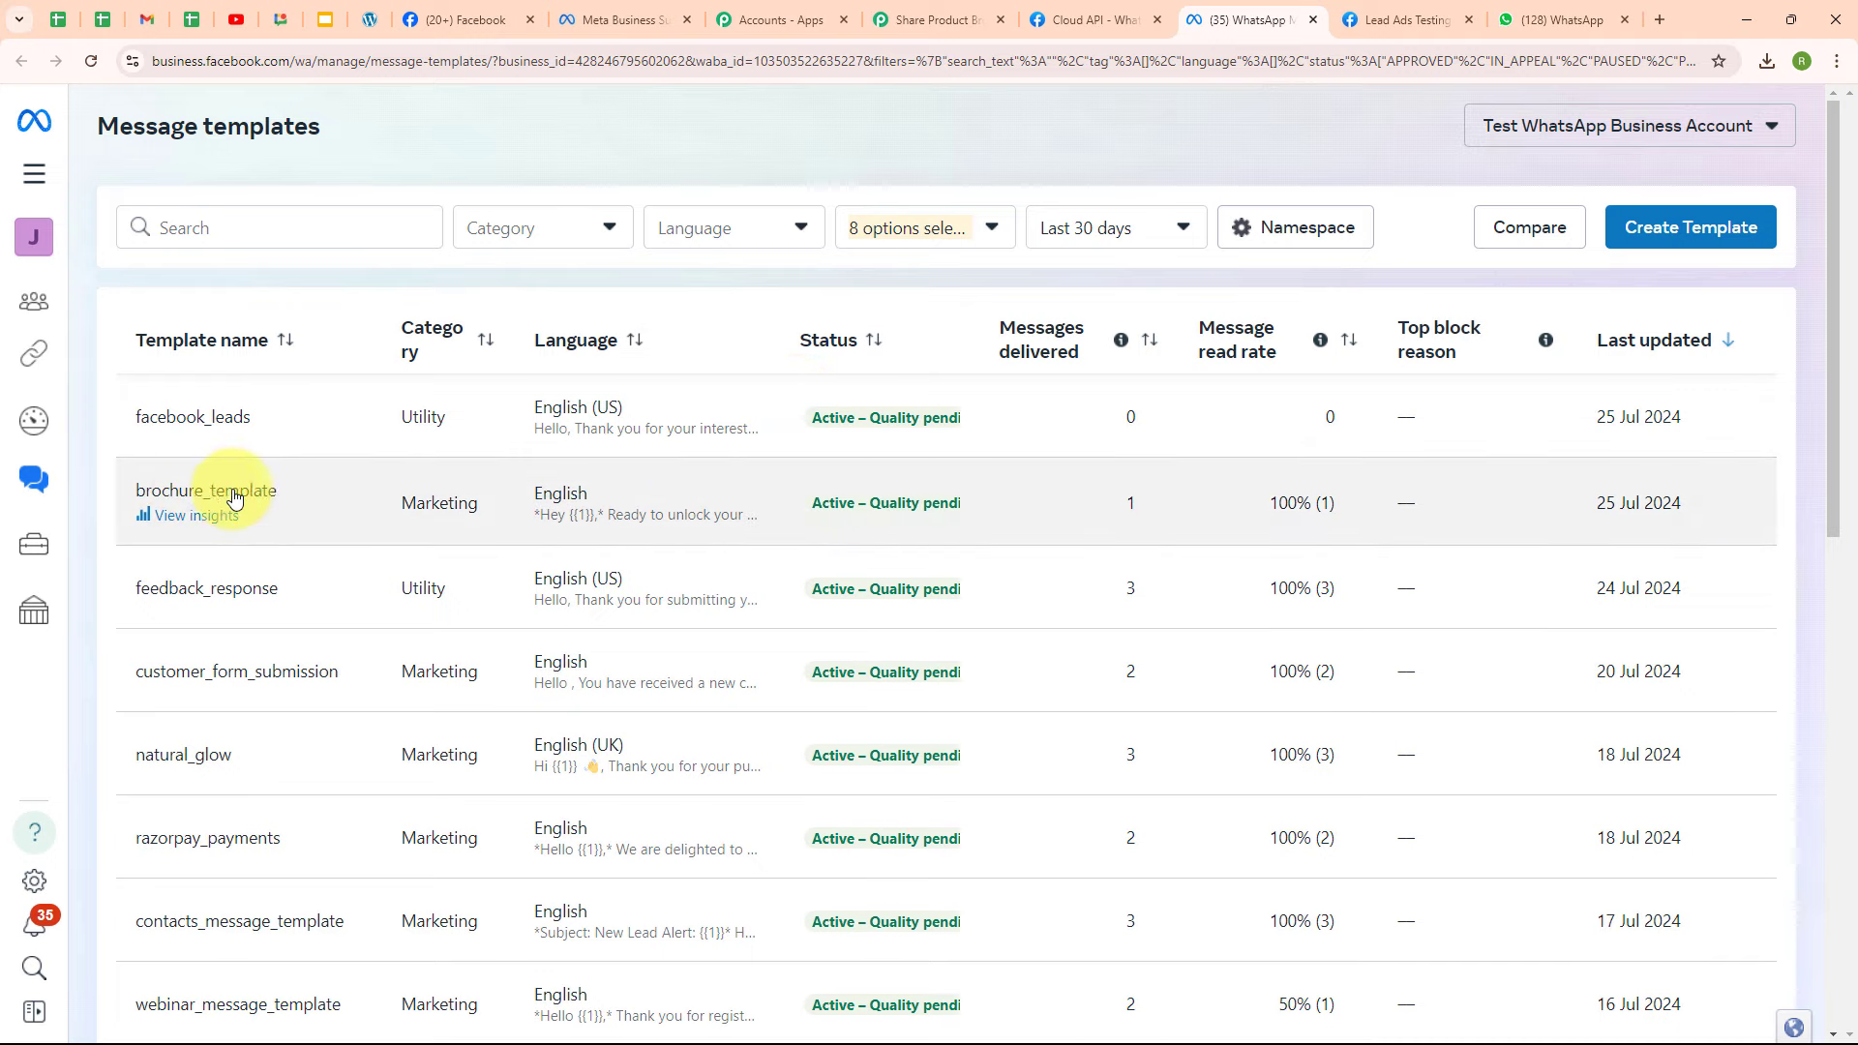
# - Review brochure_template's image header and body text, then return to the Pabbly workflow
pyautogui.click(353, 504)
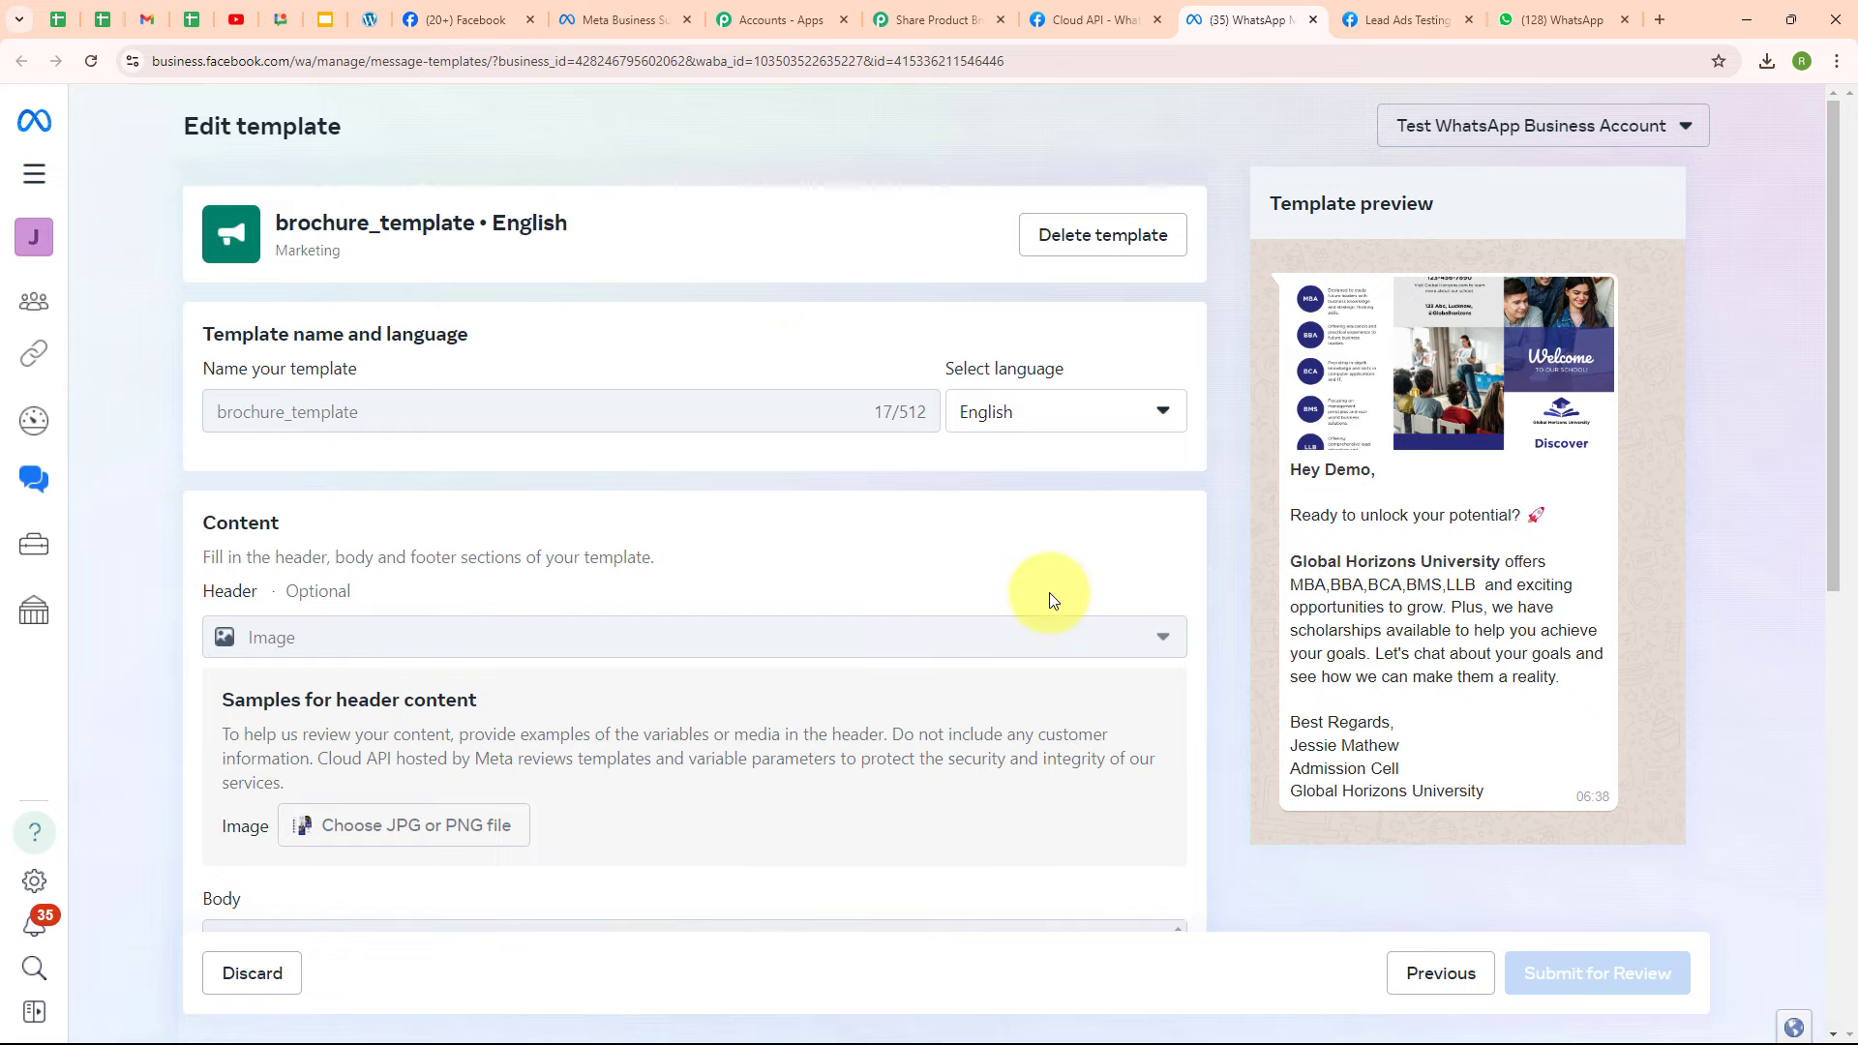
pyautogui.scroll(-4, 1049, 593)
pyautogui.scroll(-1, 1049, 592)
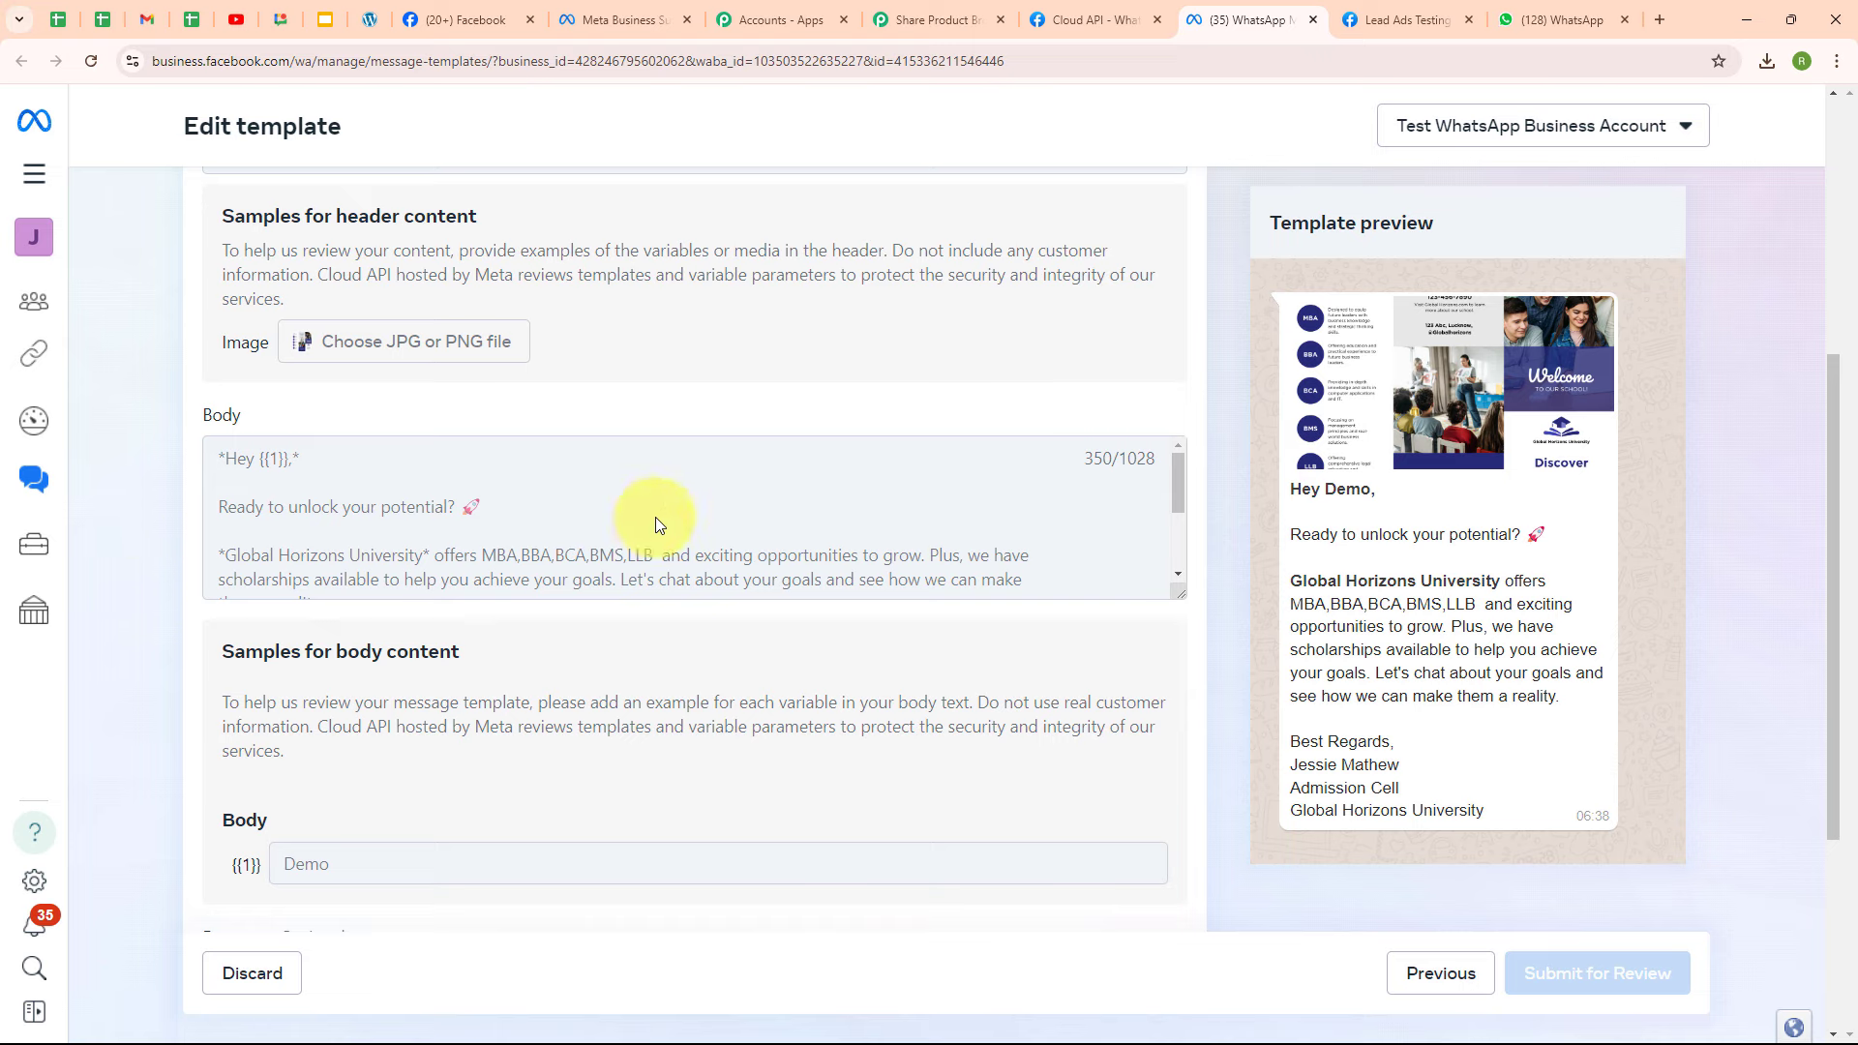
pyautogui.scroll(-3, 666, 487)
pyautogui.scroll(2, 648, 490)
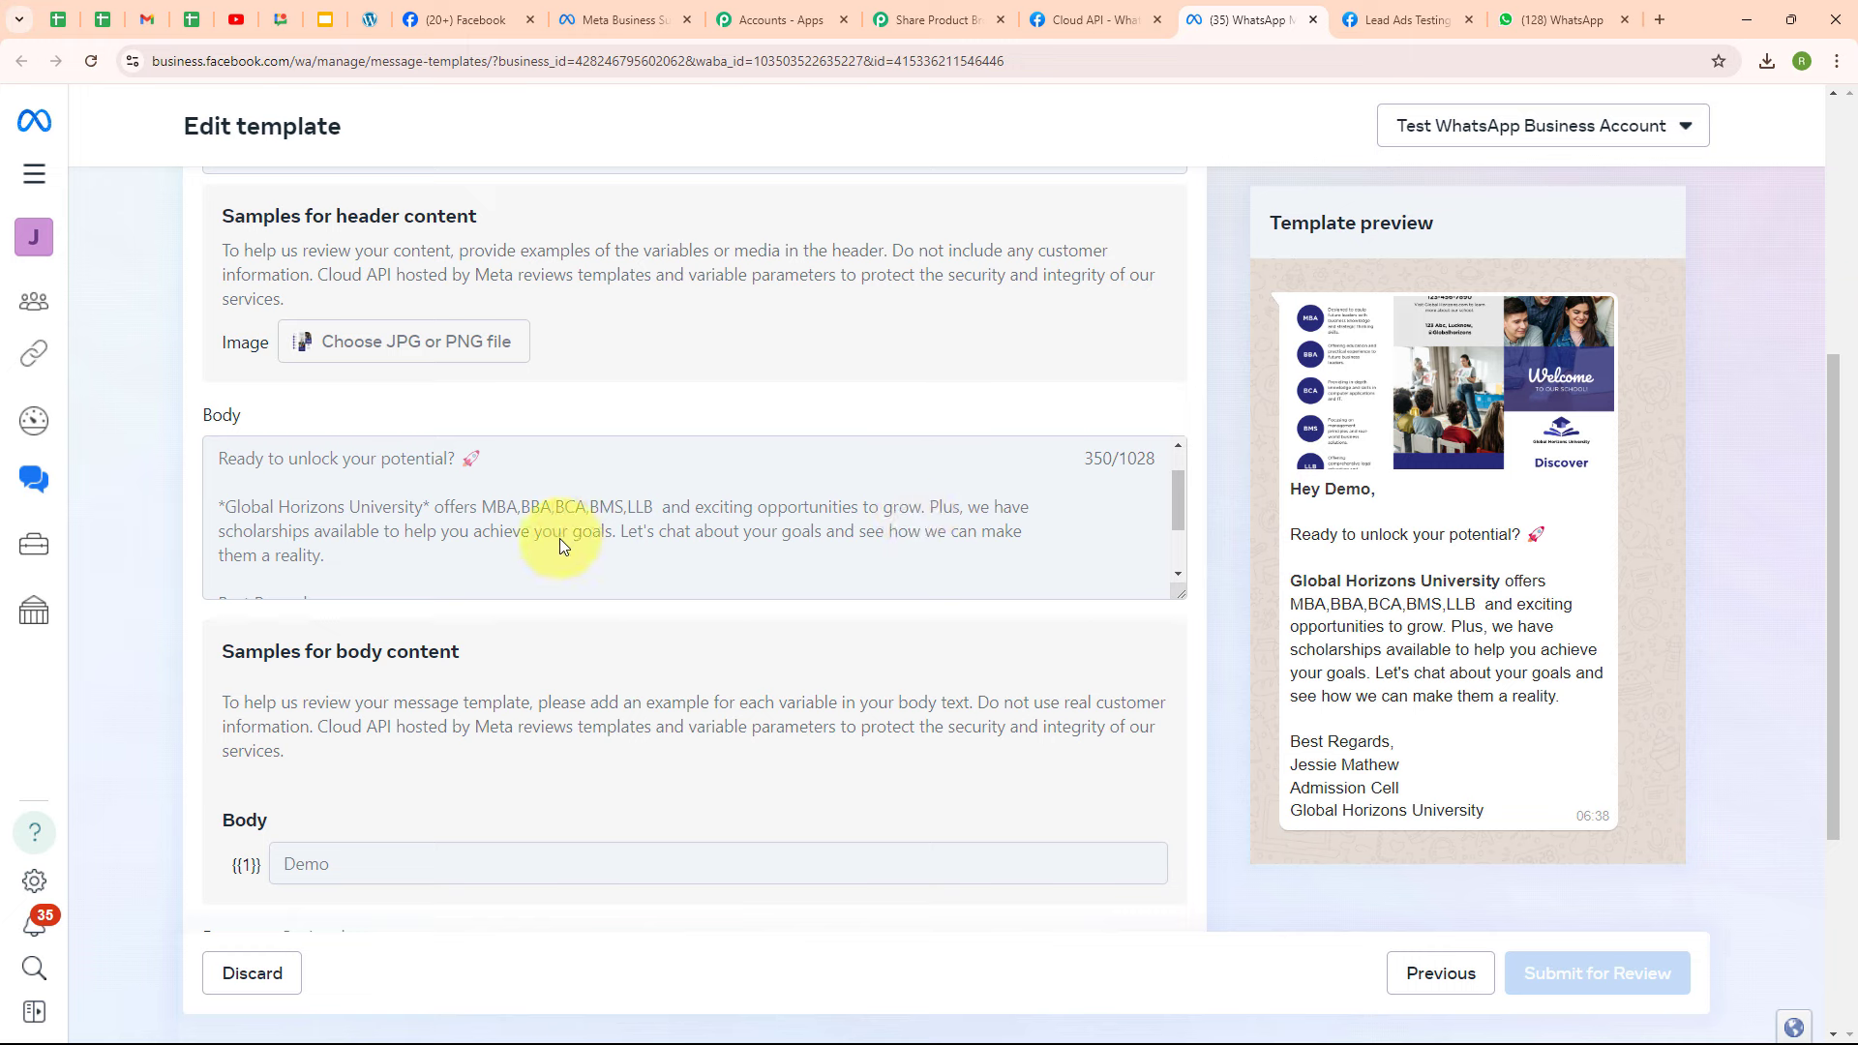
pyautogui.scroll(-2, 559, 544)
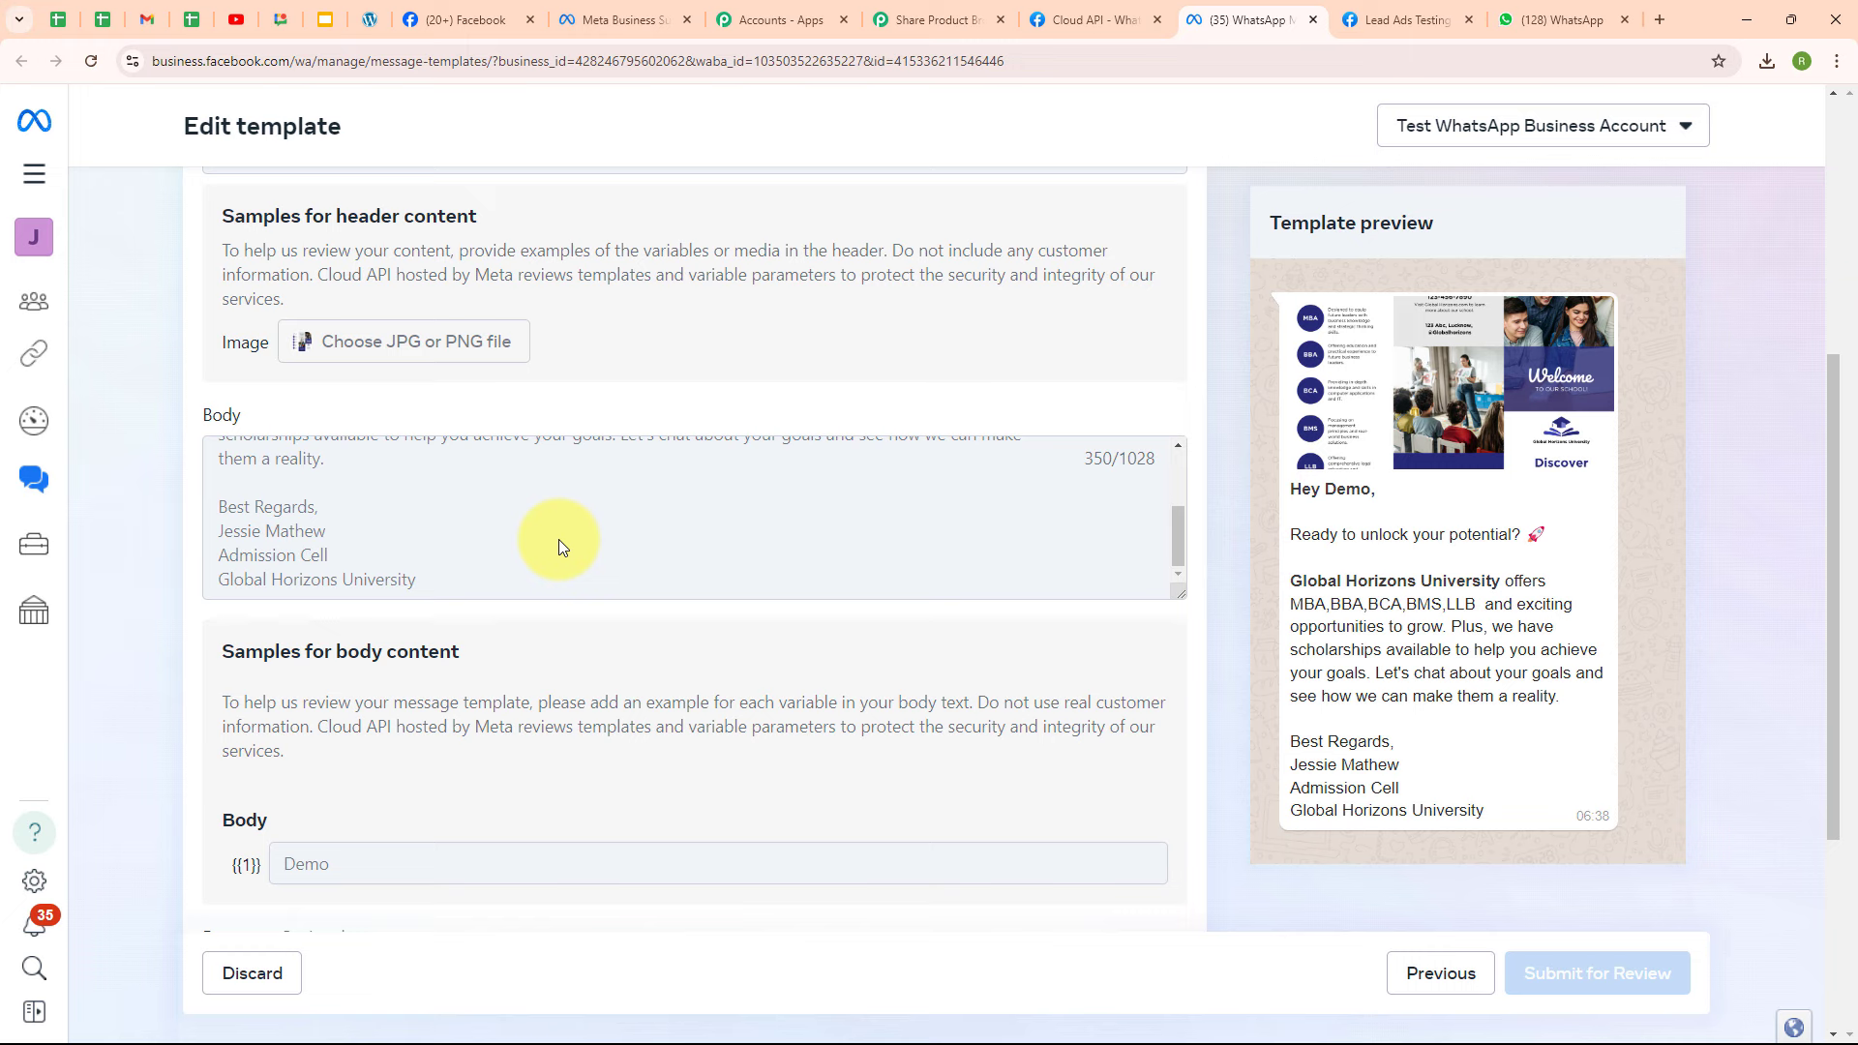
pyautogui.scroll(3, 564, 518)
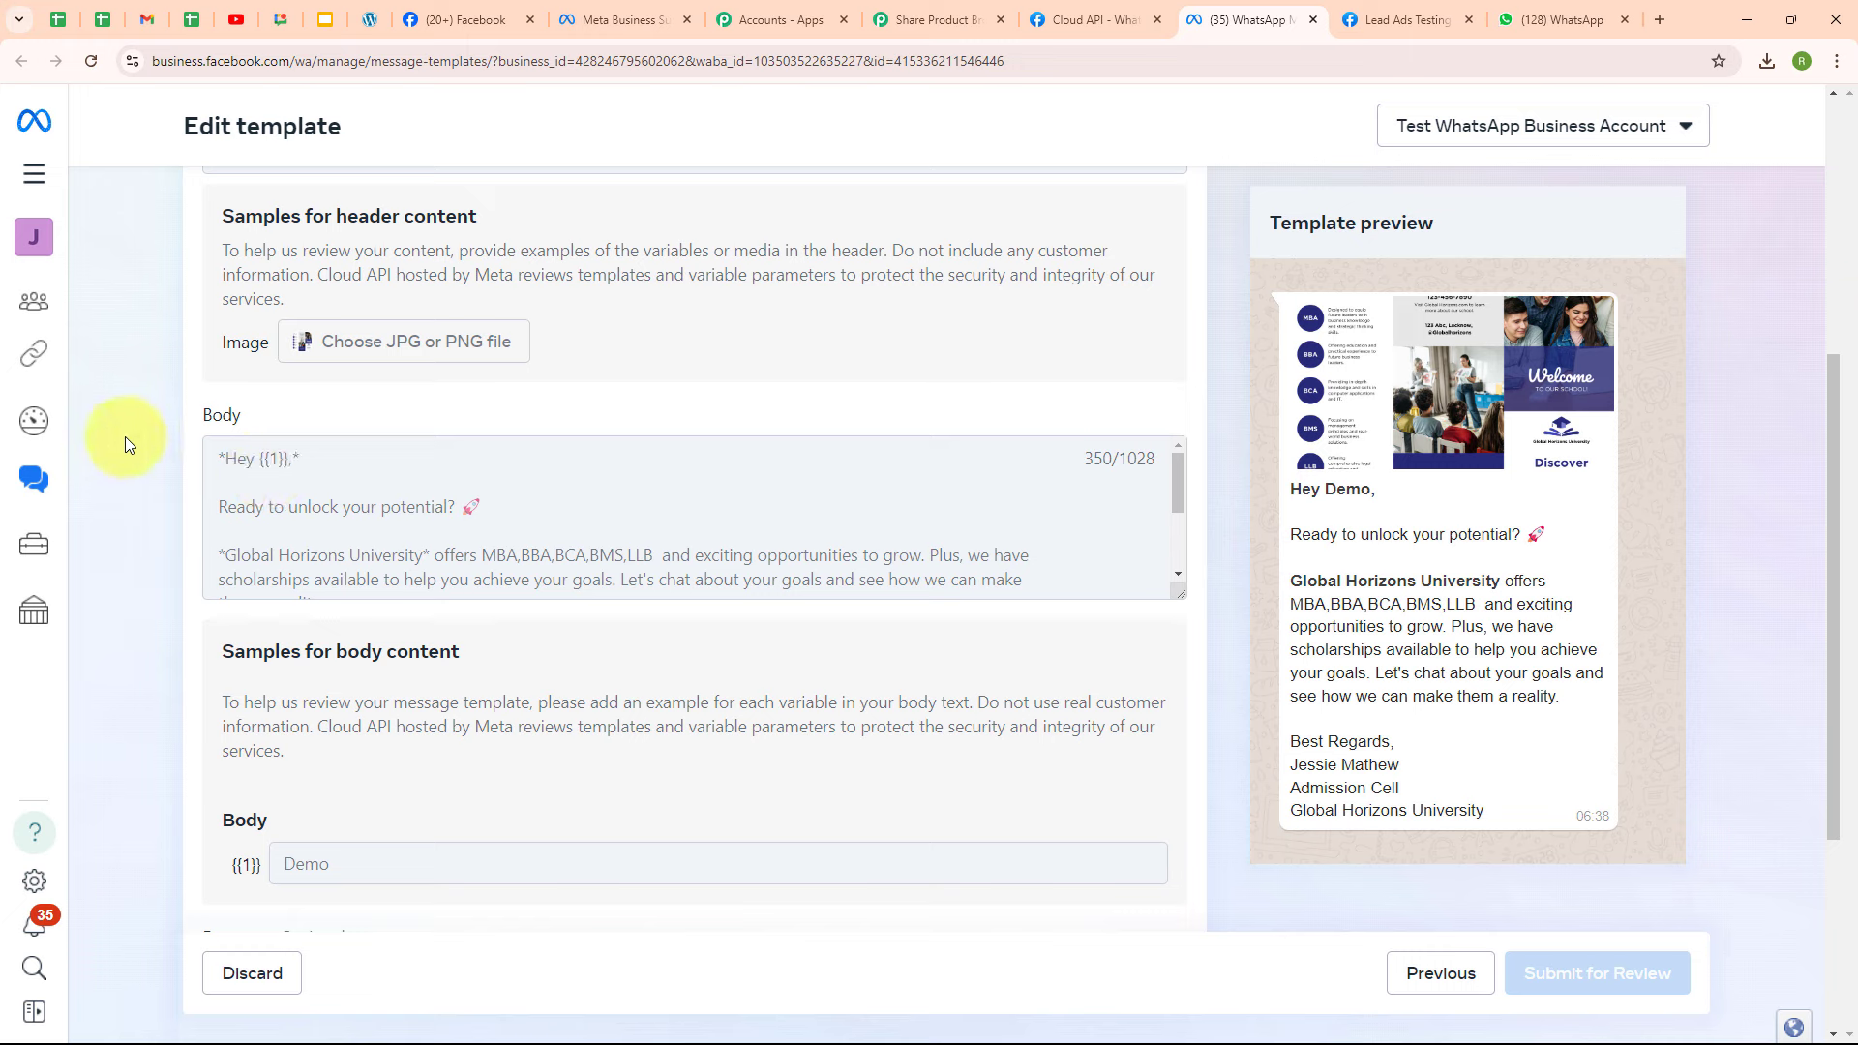
pyautogui.click(932, 19)
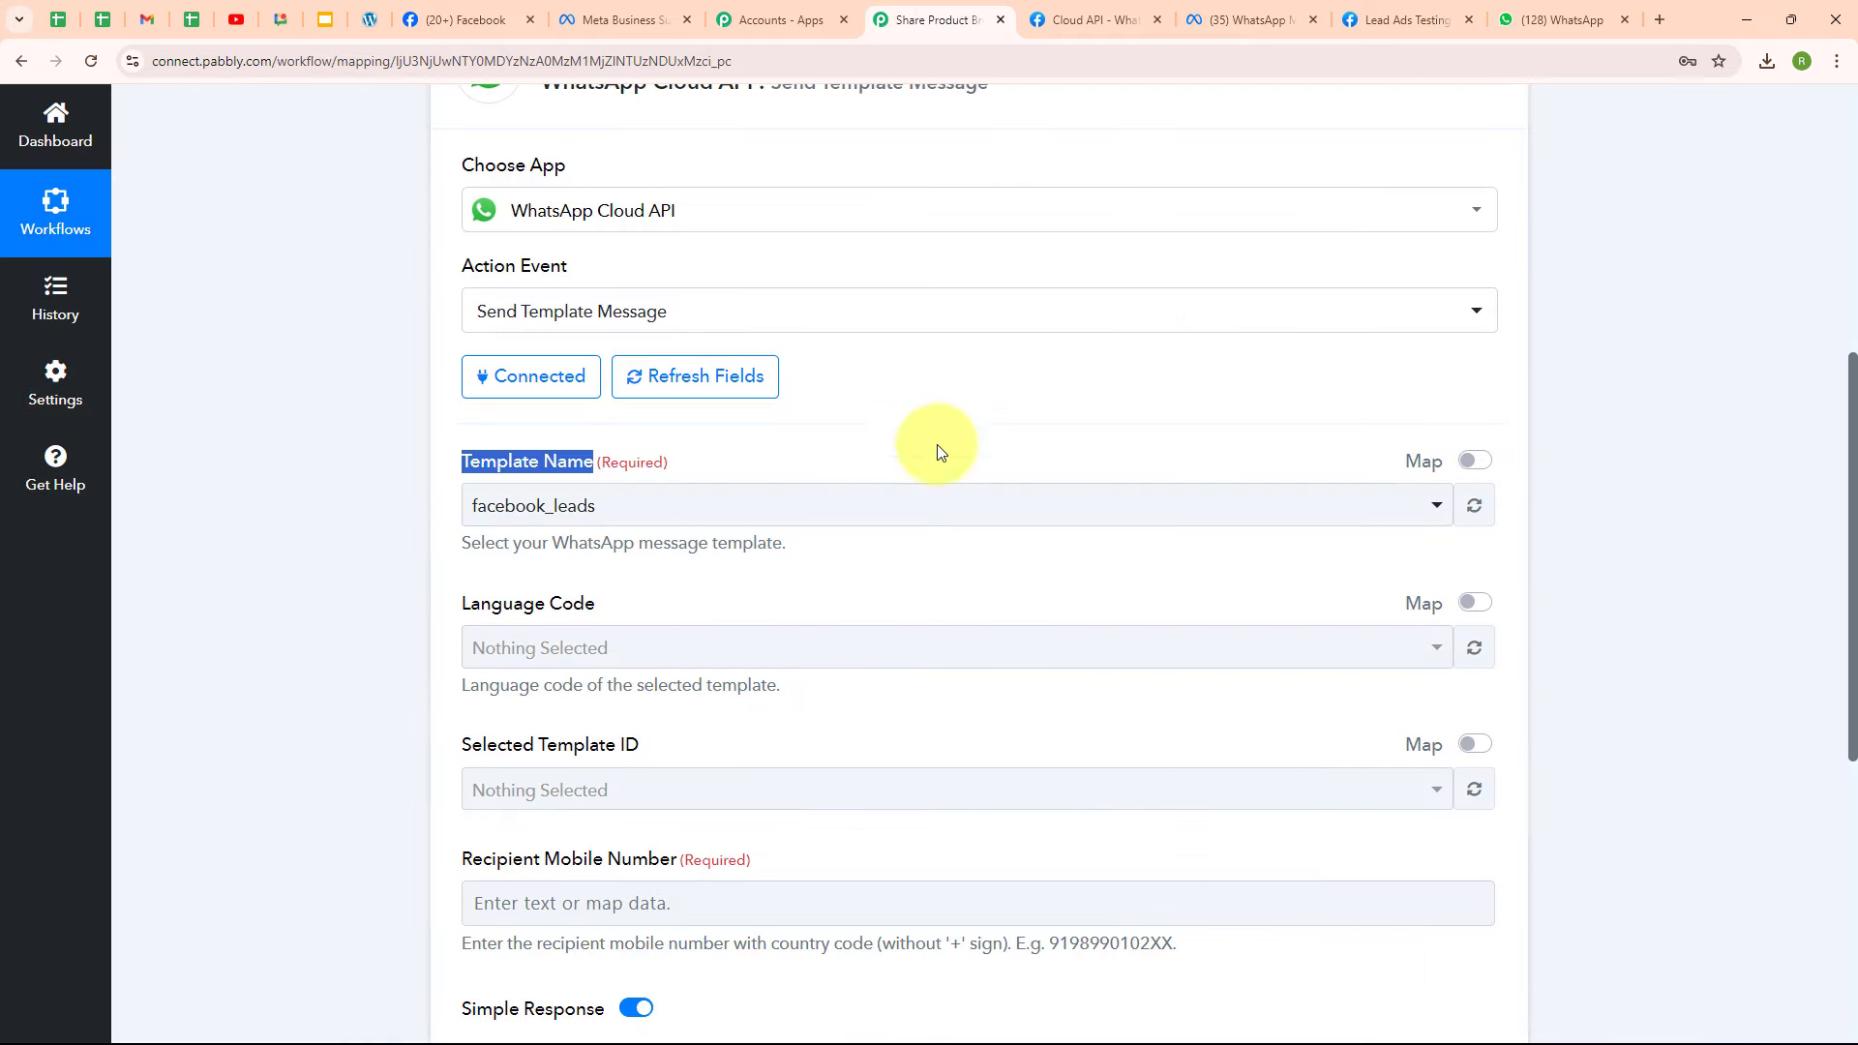
pyautogui.click(813, 508)
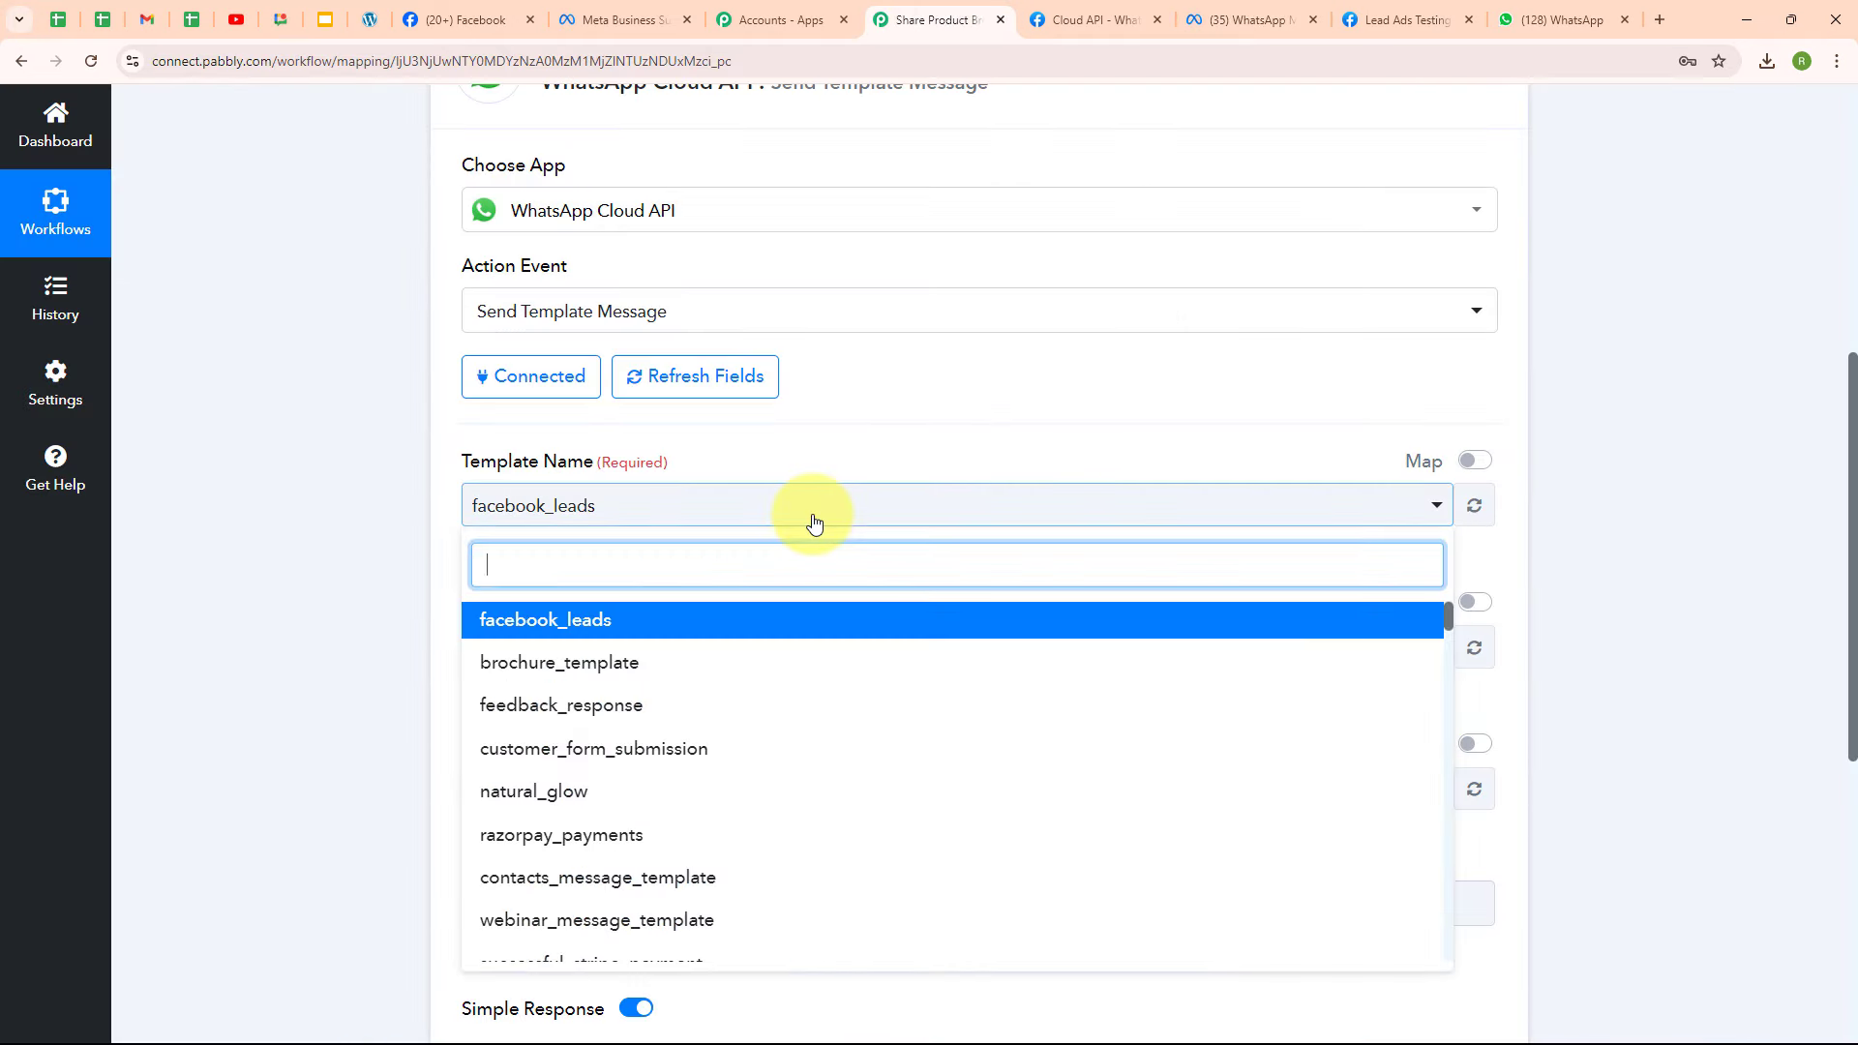
pyautogui.click(771, 666)
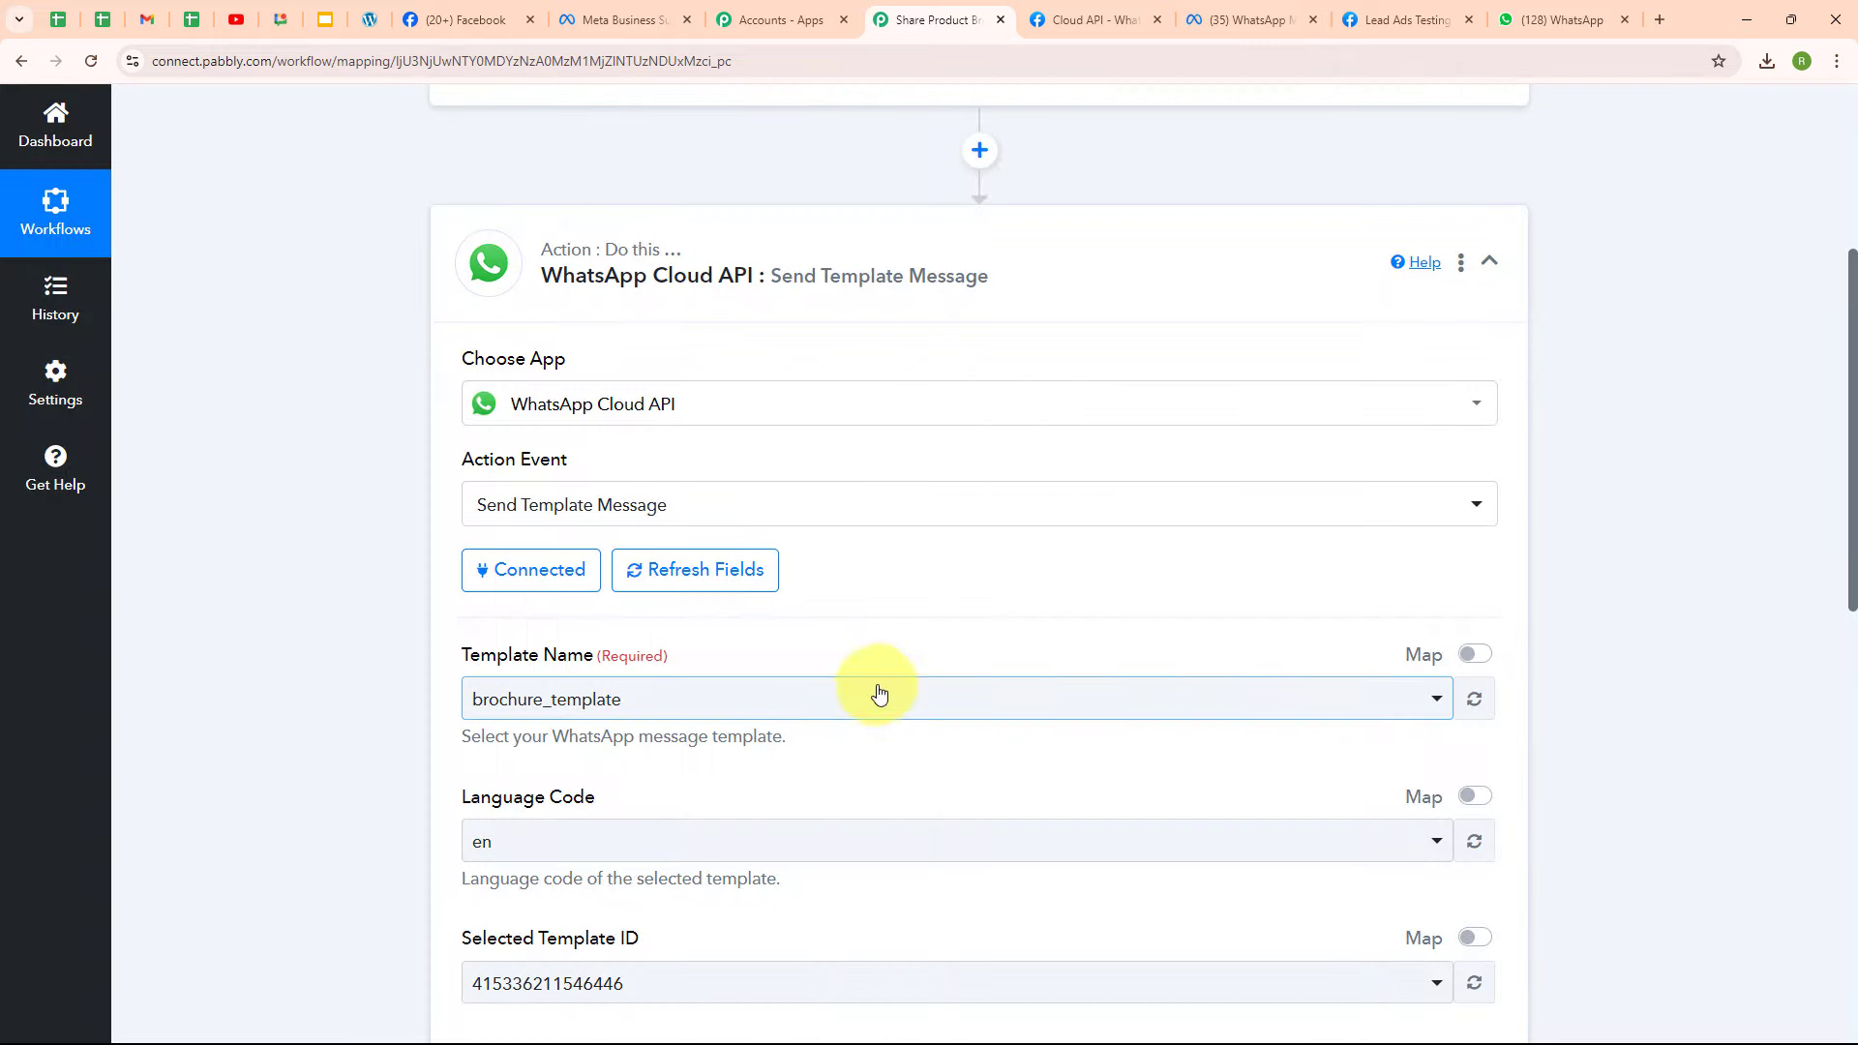
pyautogui.scroll(-2, 1198, 684)
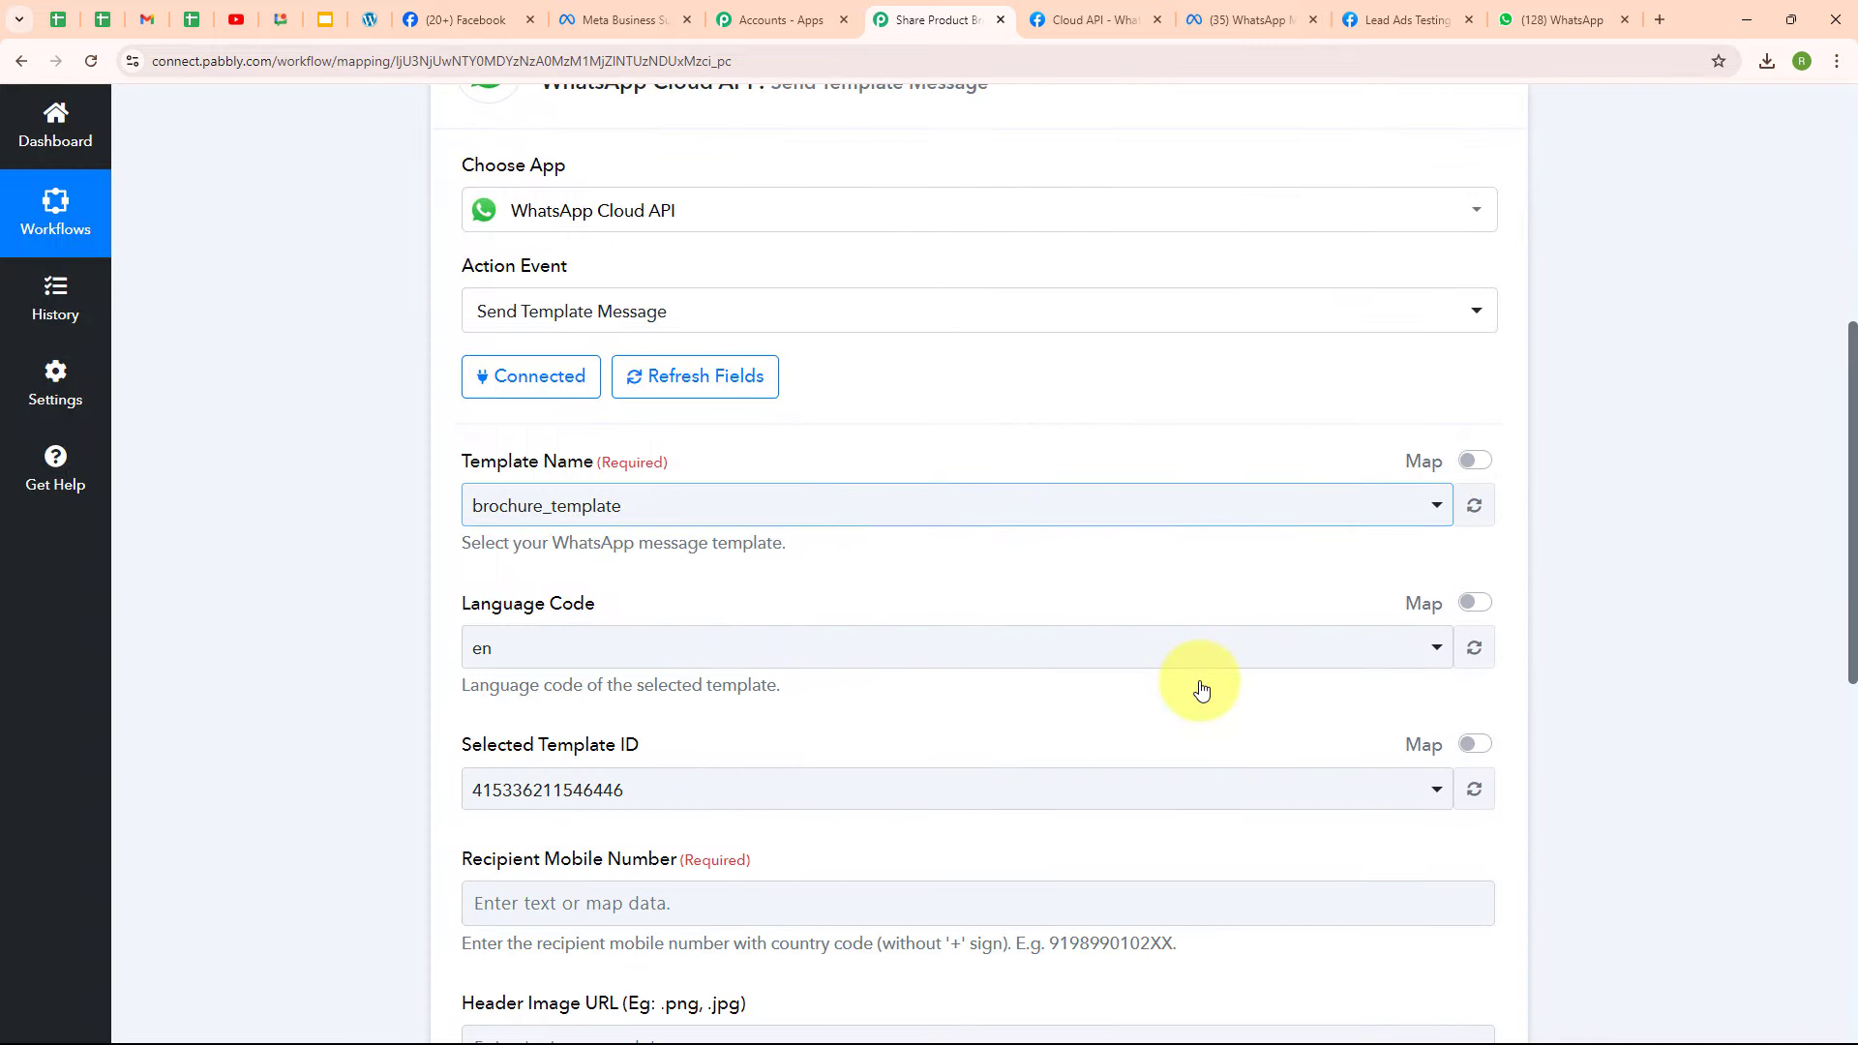
pyautogui.scroll(-2, 1200, 688)
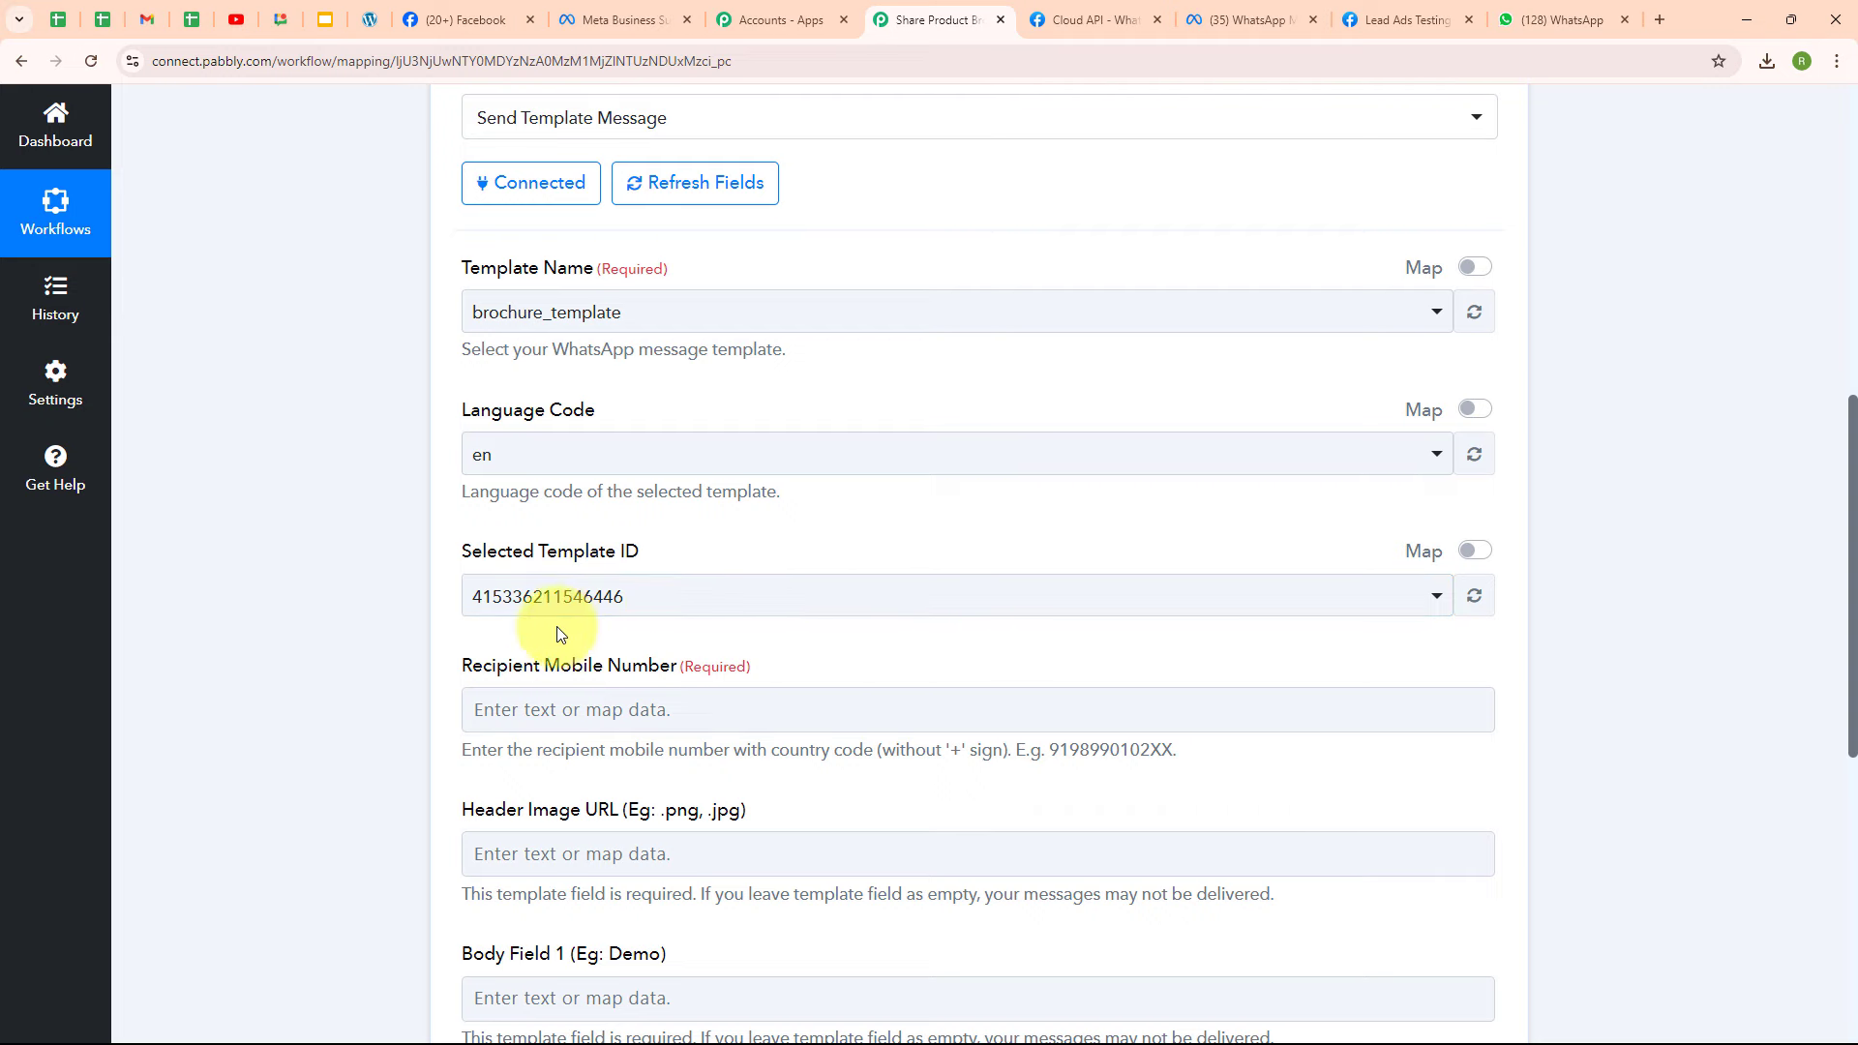
pyautogui.scroll(-2, 950, 664)
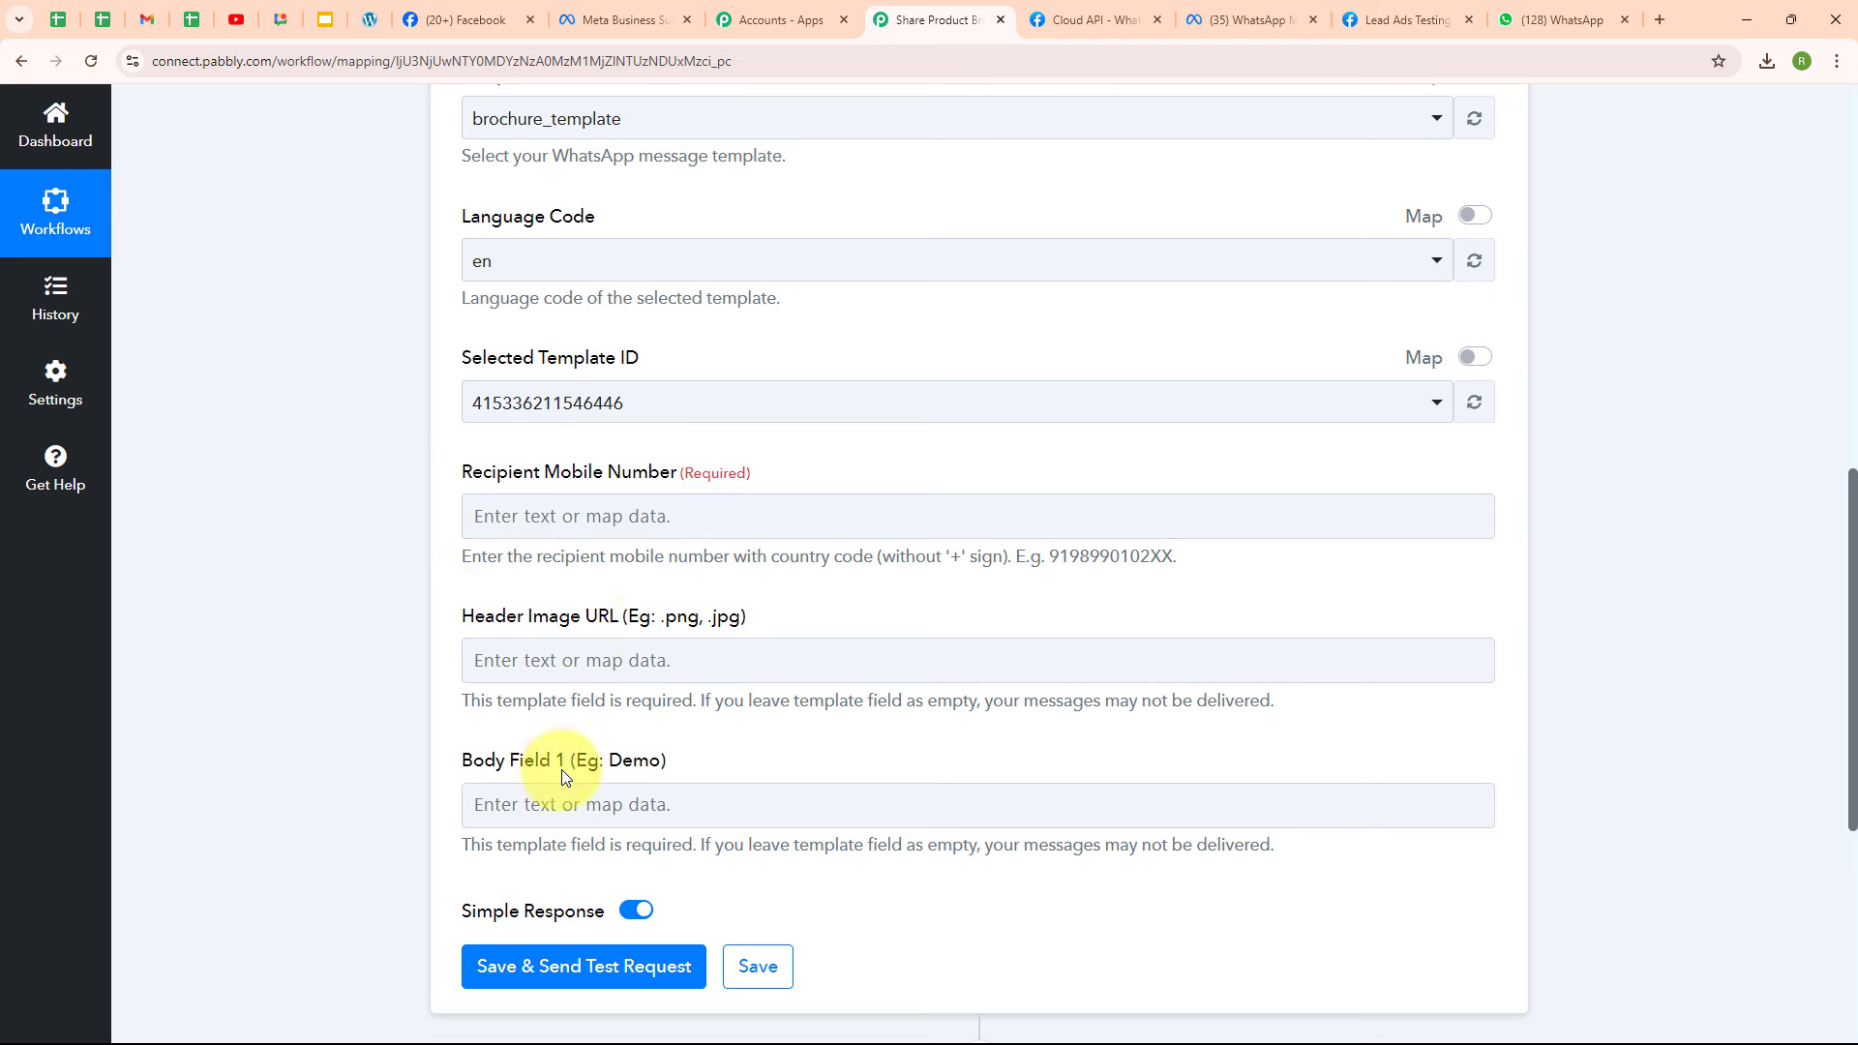
# - Map the Facebook lead's phone number into the Recipient Mobile Number field
pyautogui.click(482, 526)
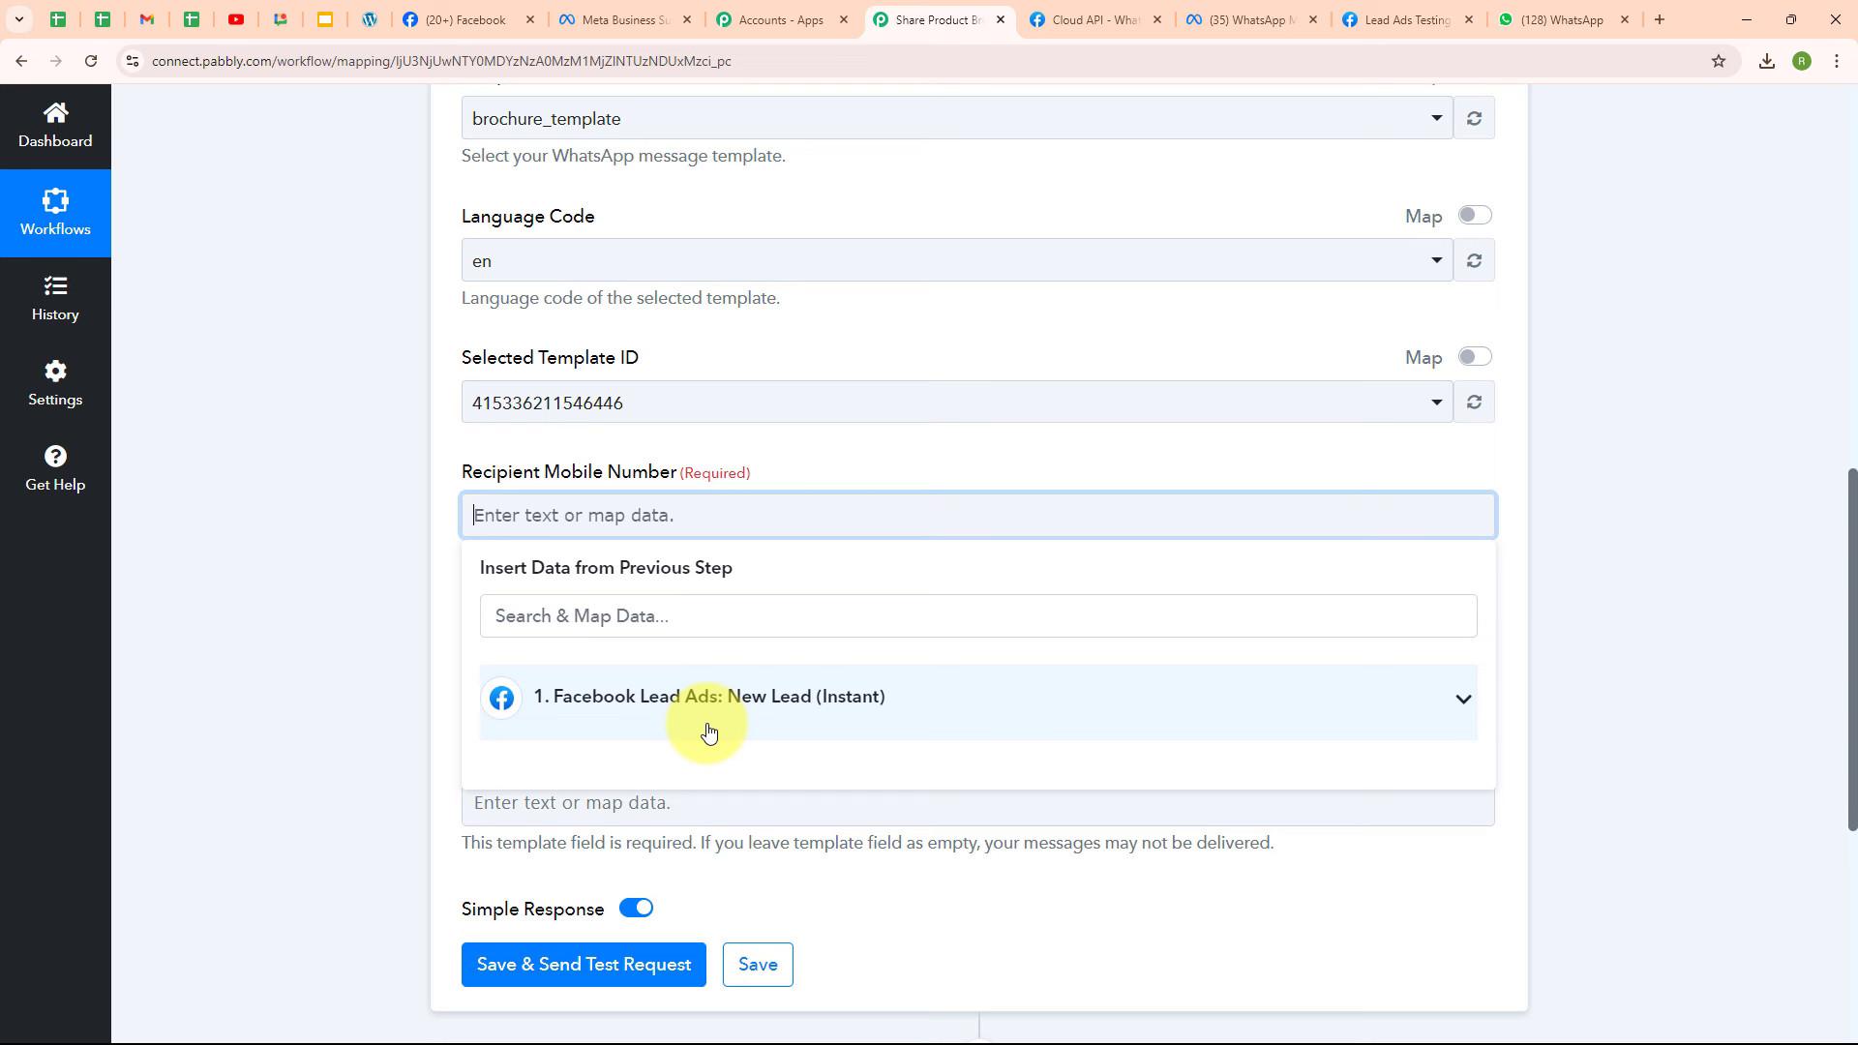
pyautogui.click(709, 733)
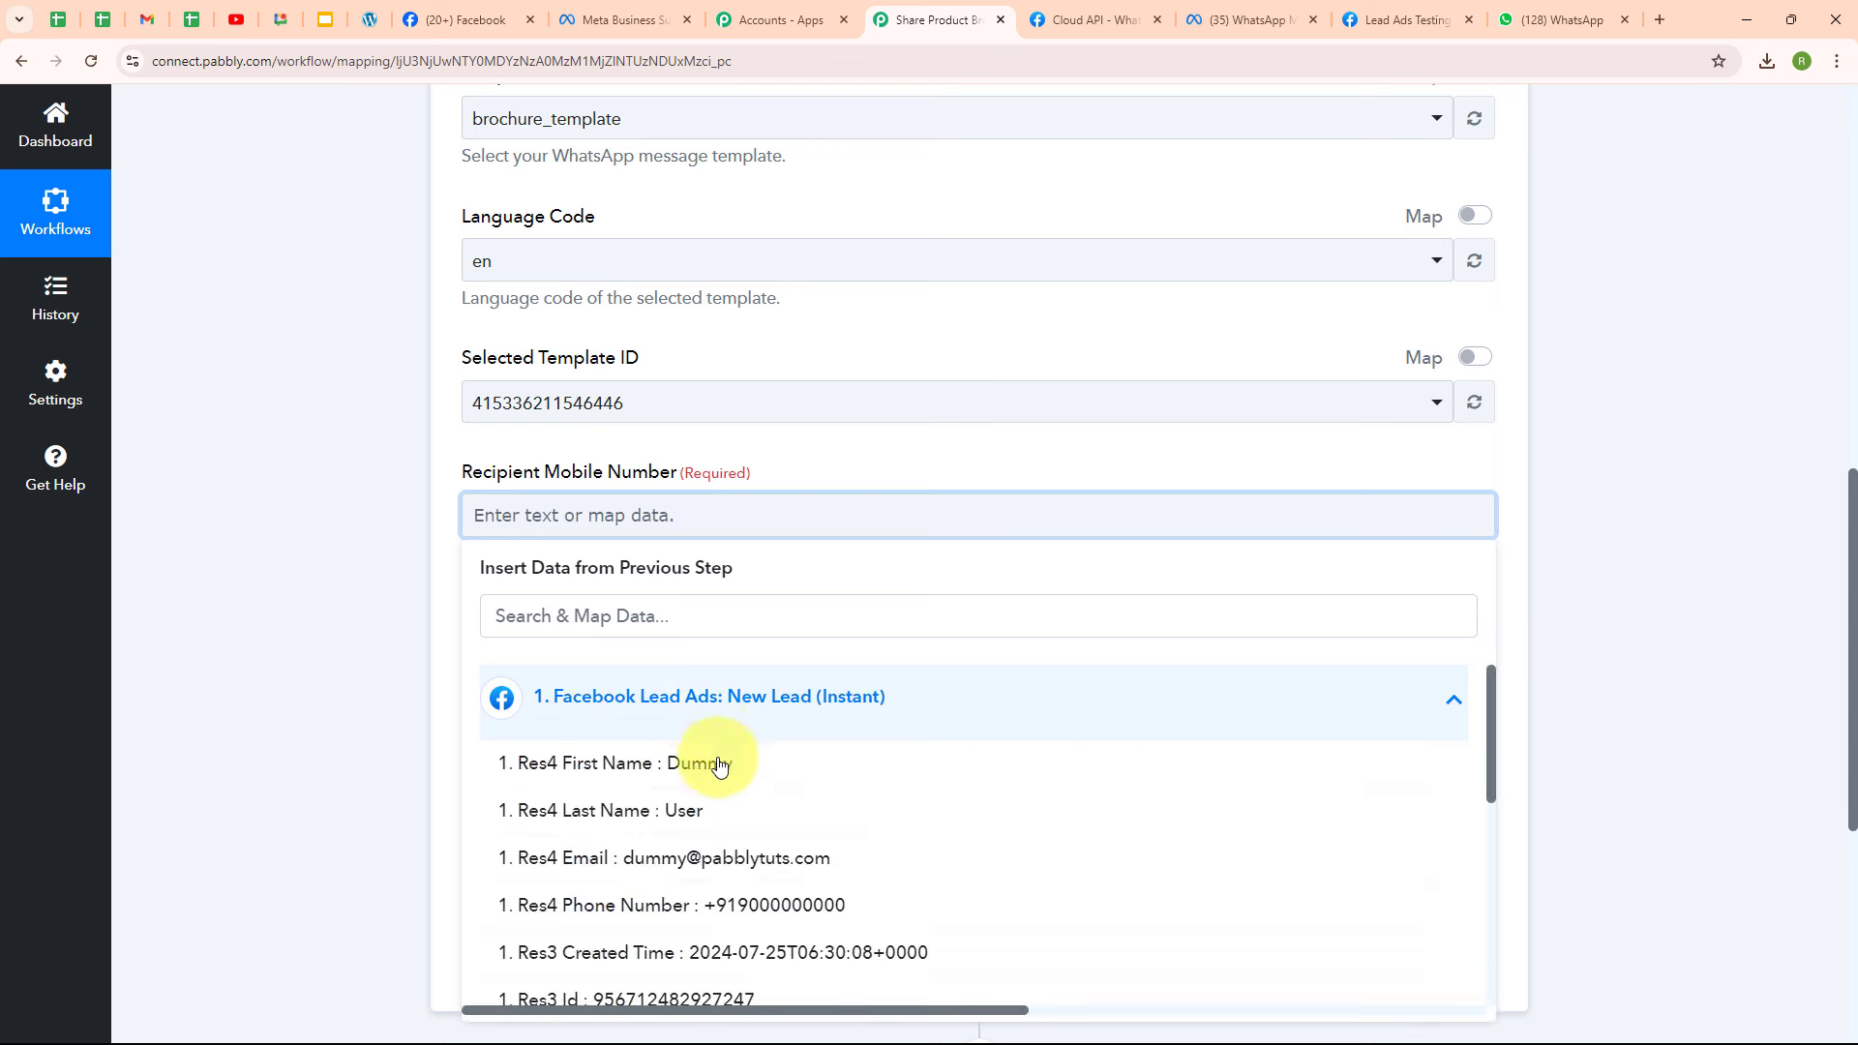
pyautogui.click(740, 907)
pyautogui.click(299, 747)
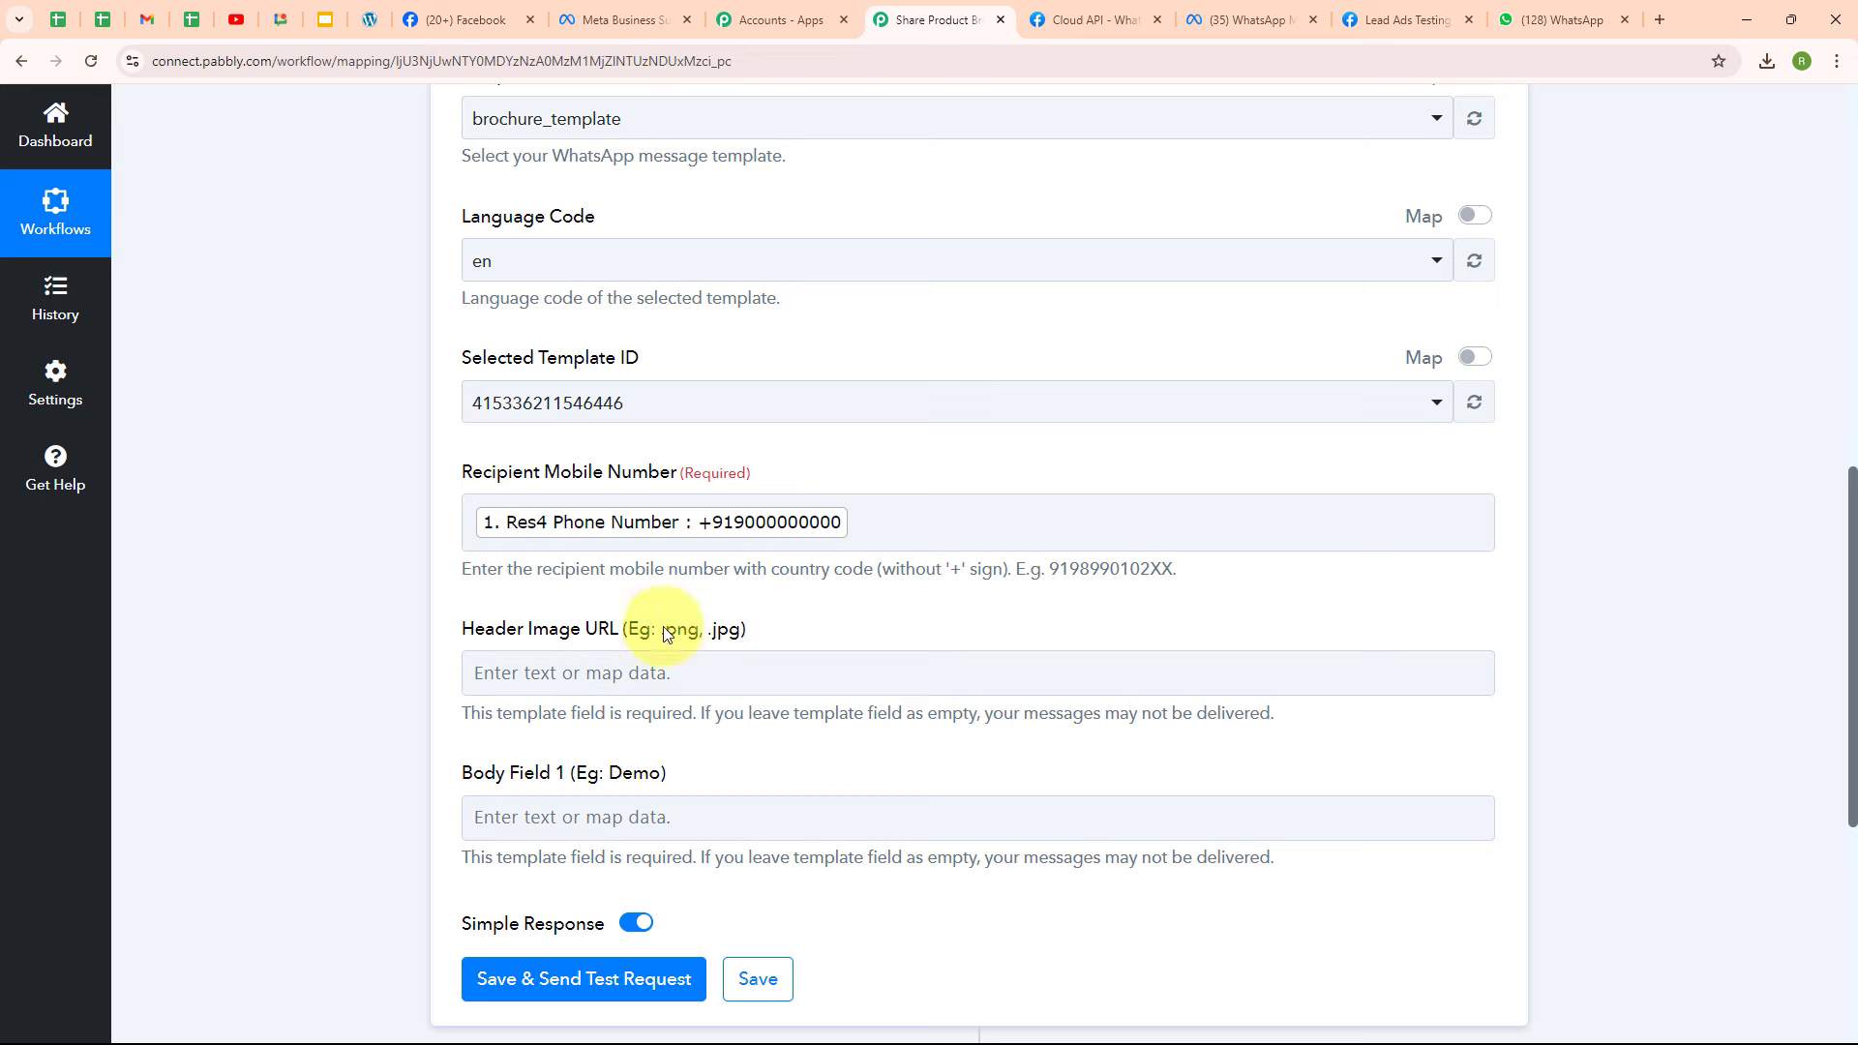
pyautogui.click(673, 671)
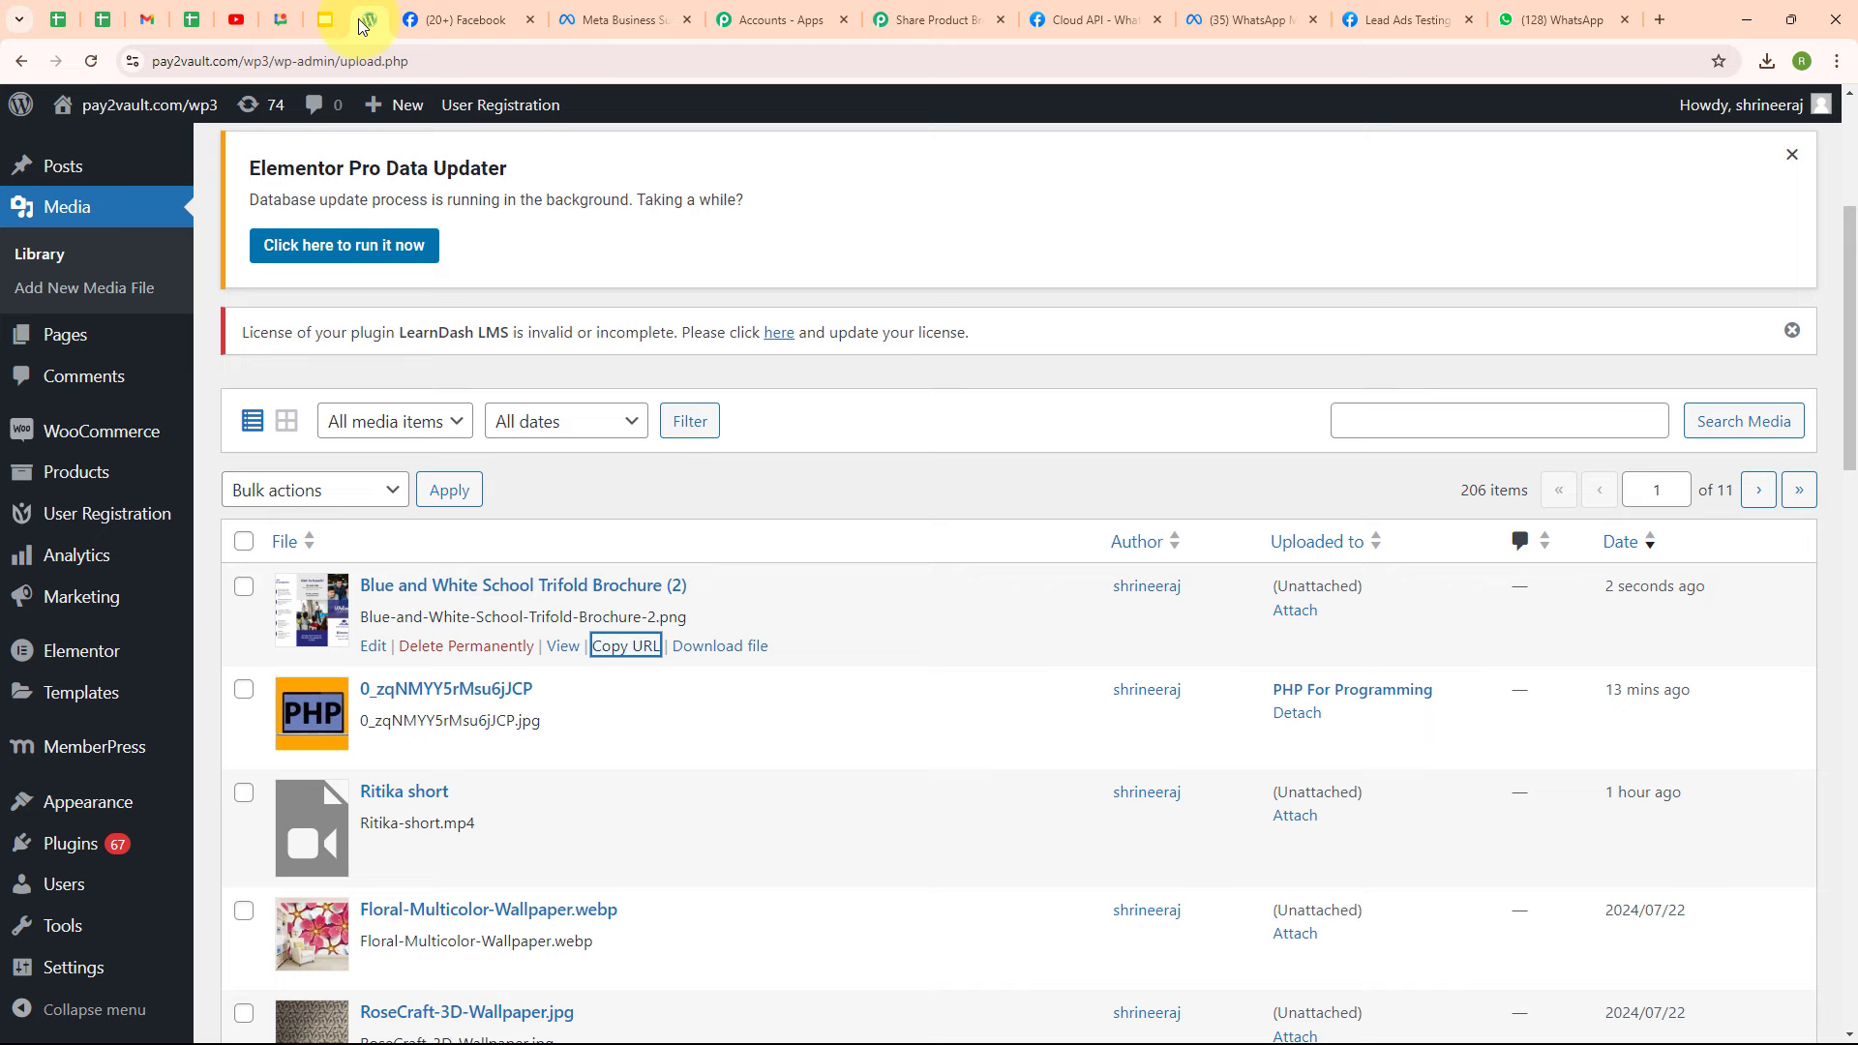
# - Copy the Blue-and-White-School-Trifold-Brochure-2.png URL from the WordPress Media Library
pyautogui.click(369, 19)
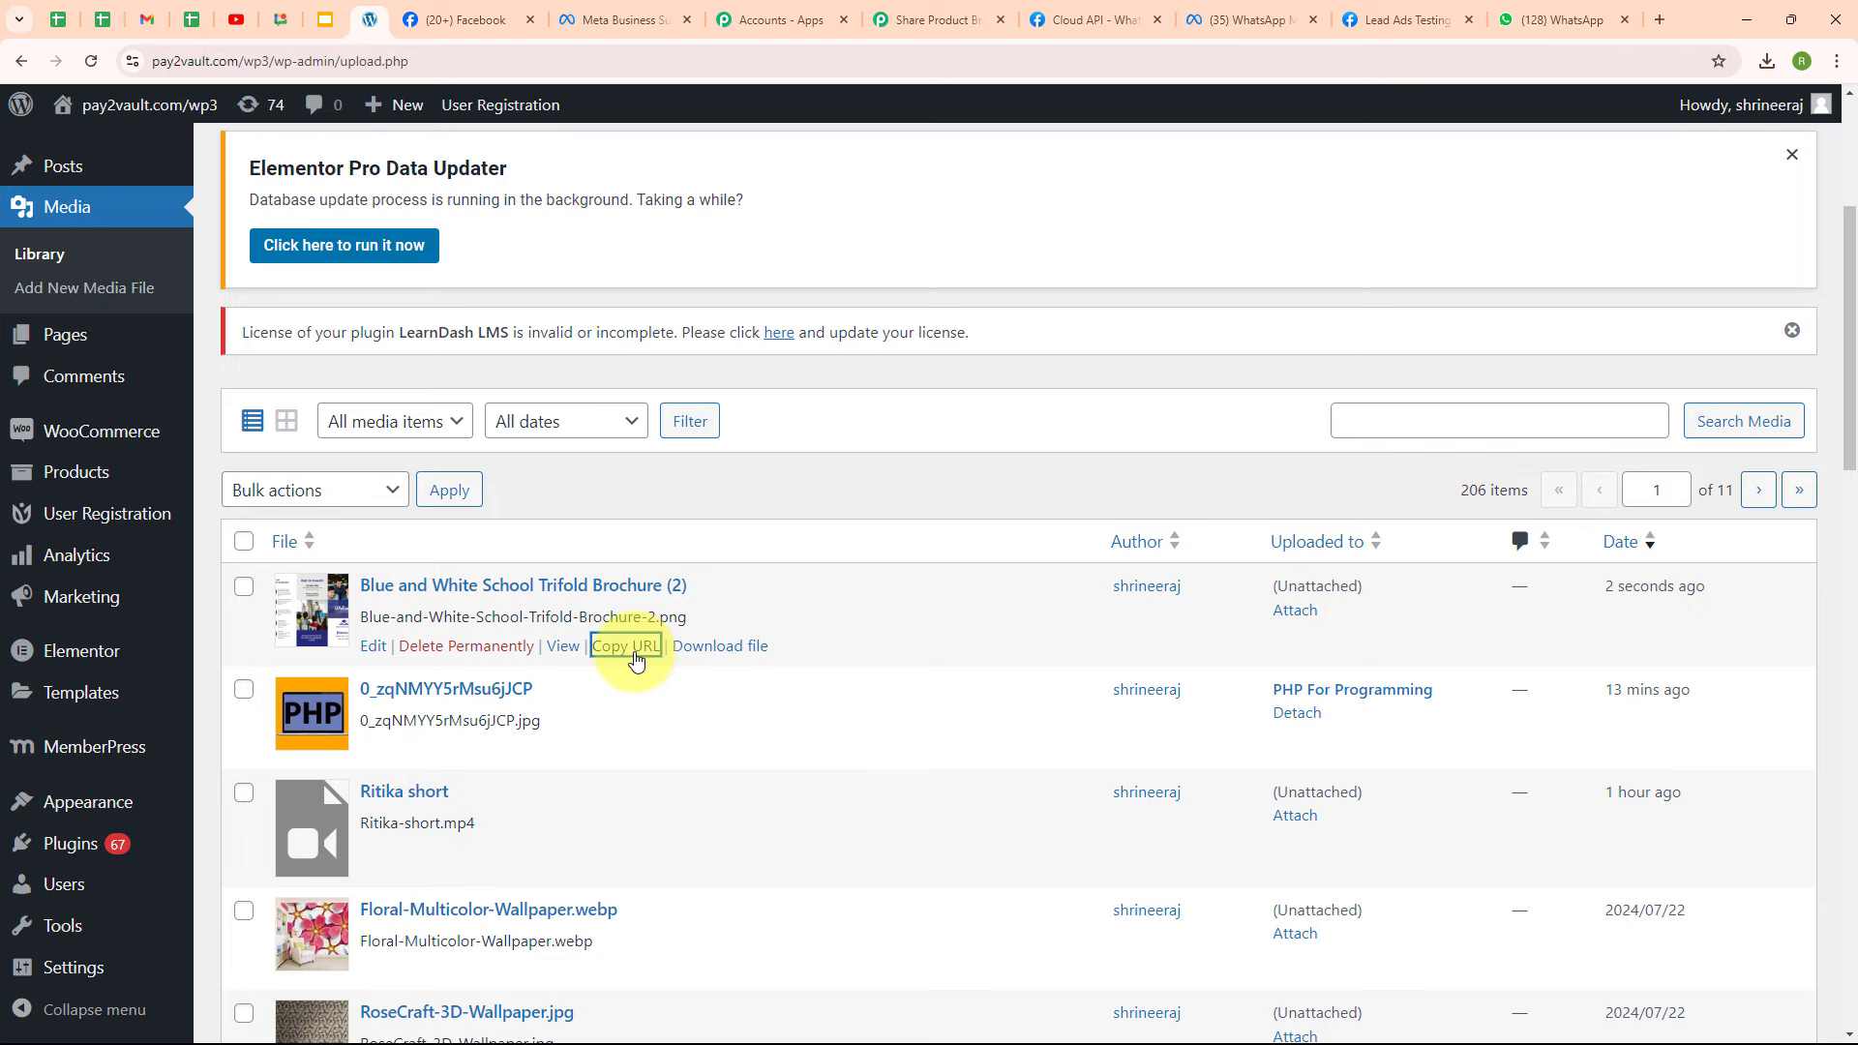
pyautogui.click(636, 661)
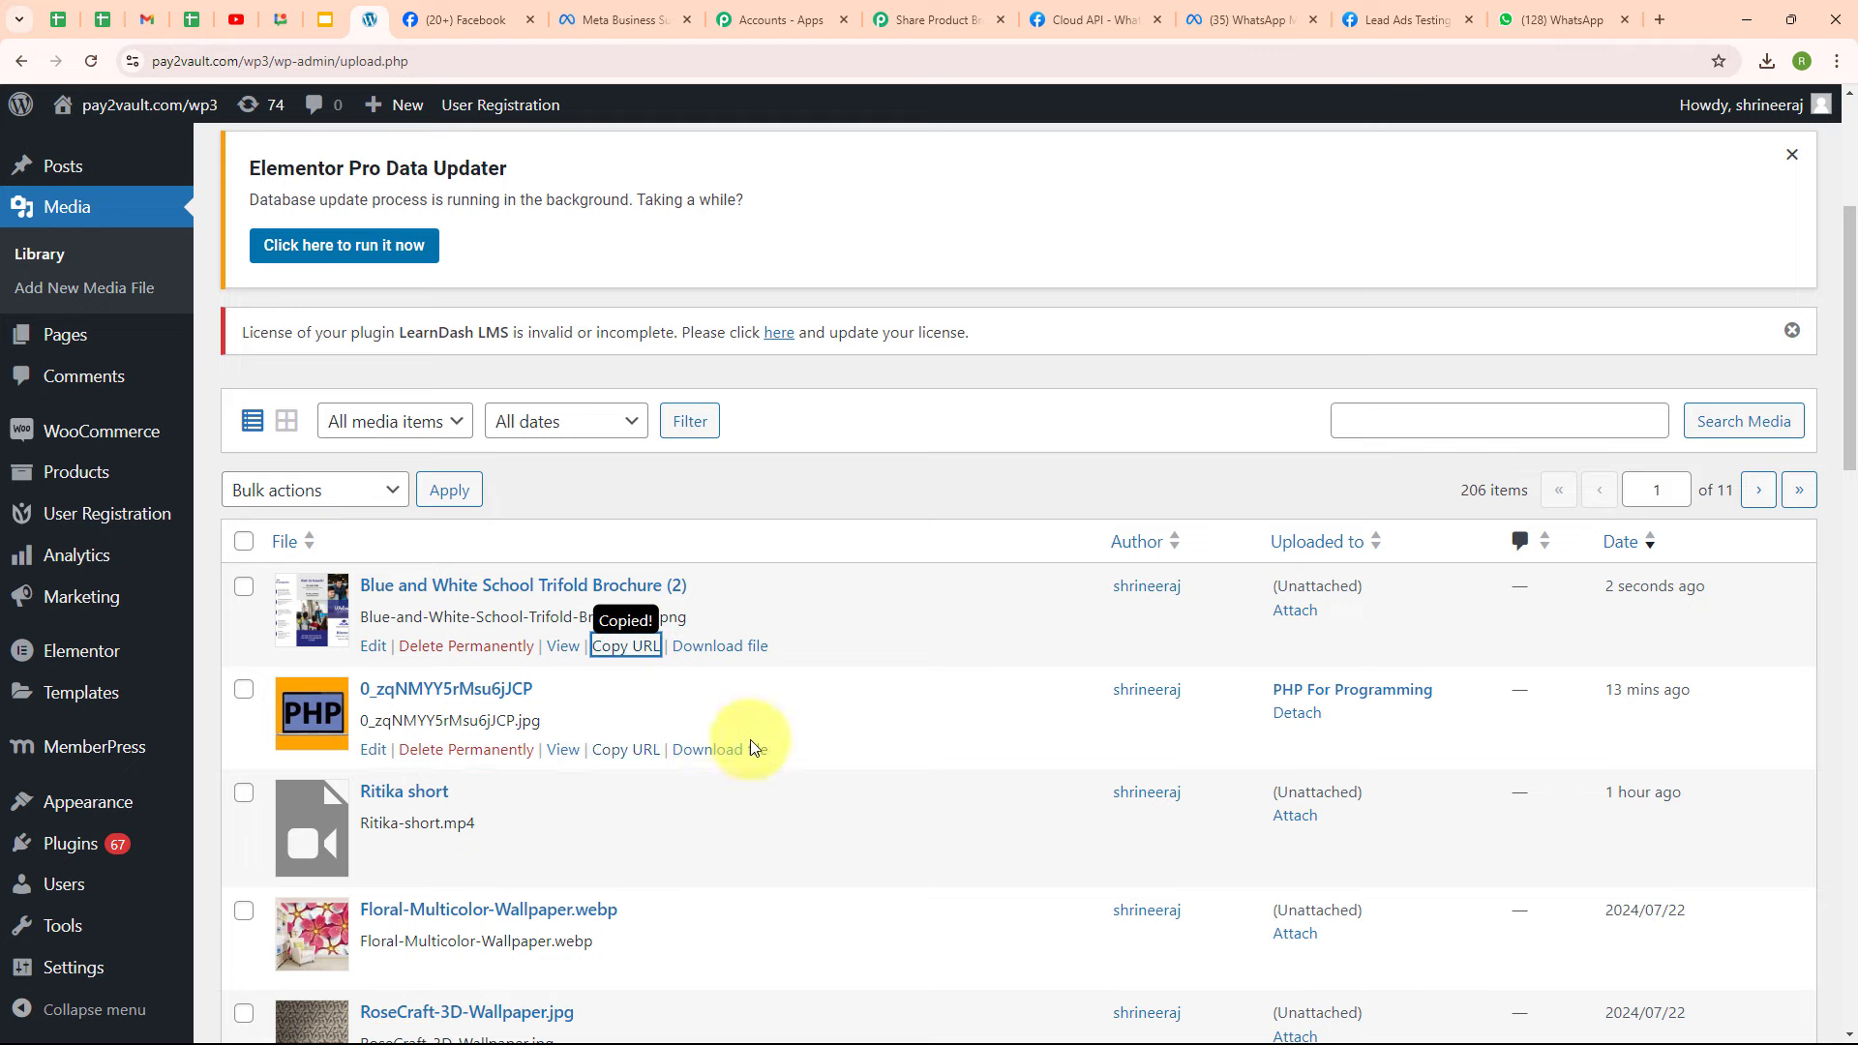
pyautogui.click(932, 19)
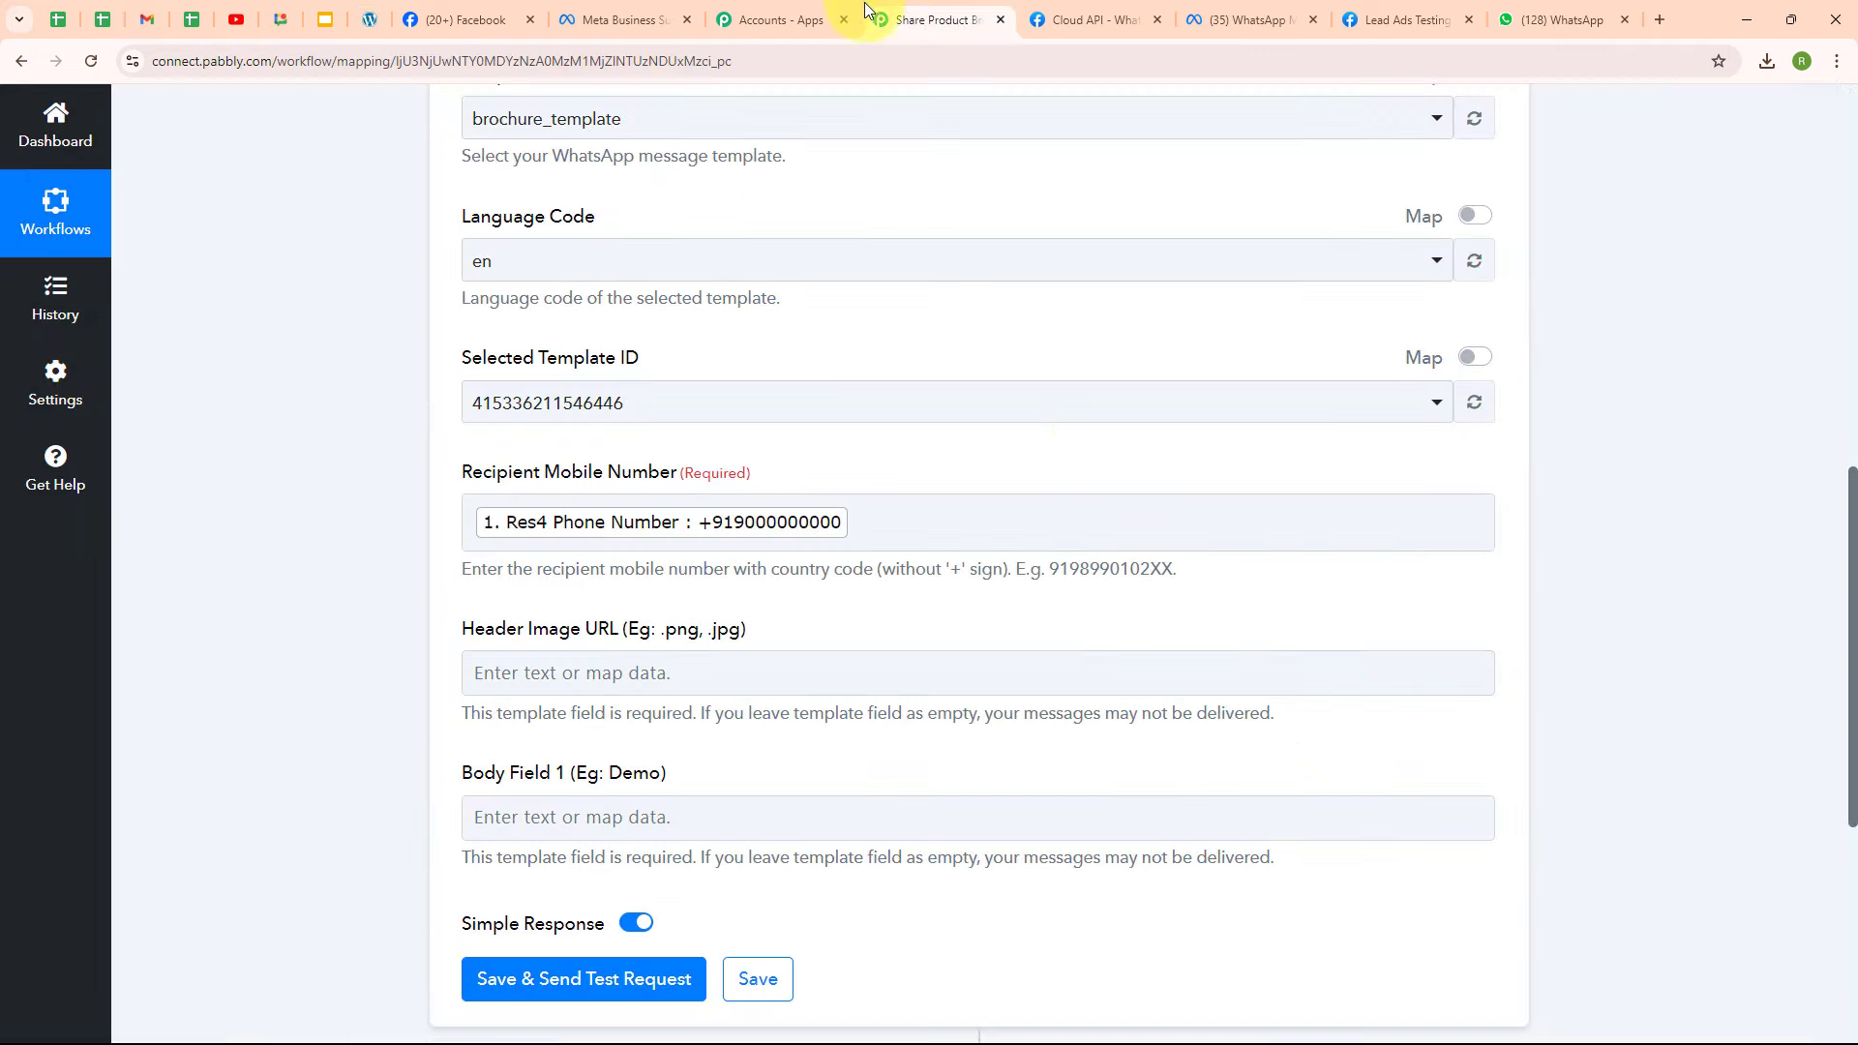
# - Paste the copied brochure image URL into the Header Image URL field
pyautogui.click(540, 670)
pyautogui.hotkey('ctrl', 'v')
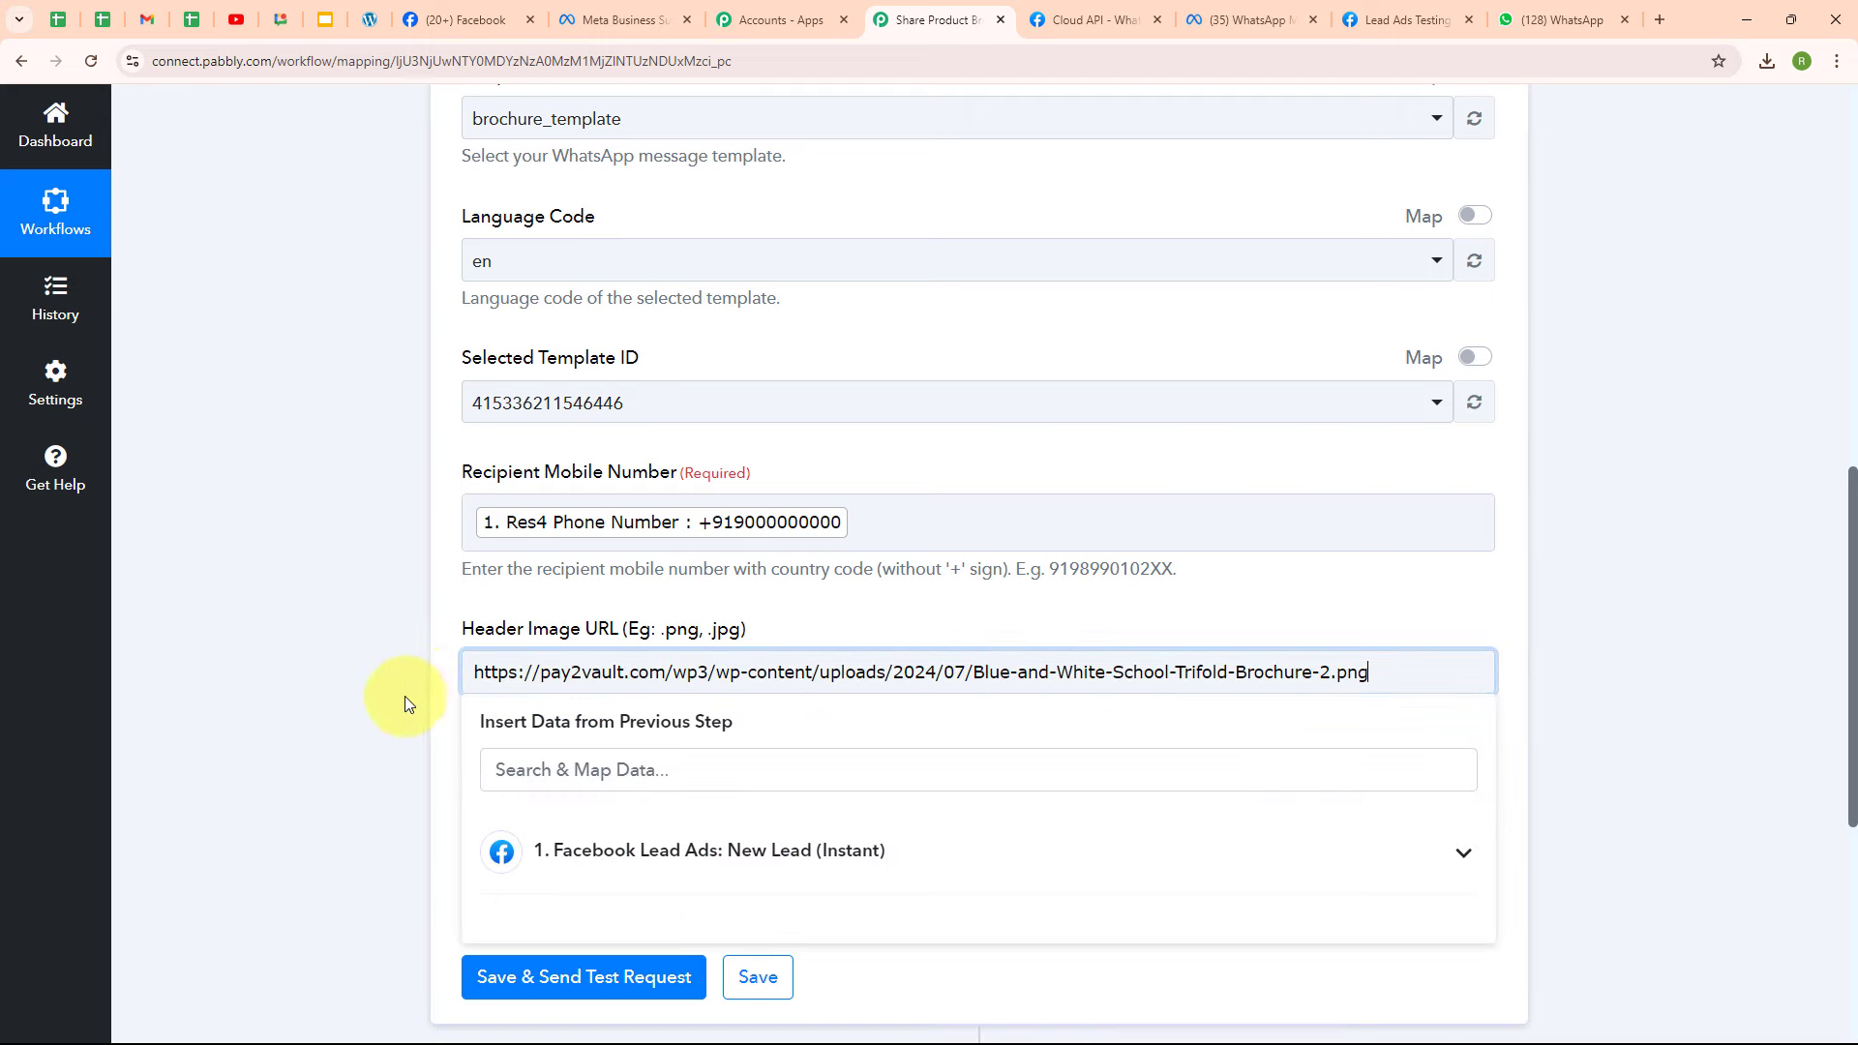
pyautogui.click(402, 705)
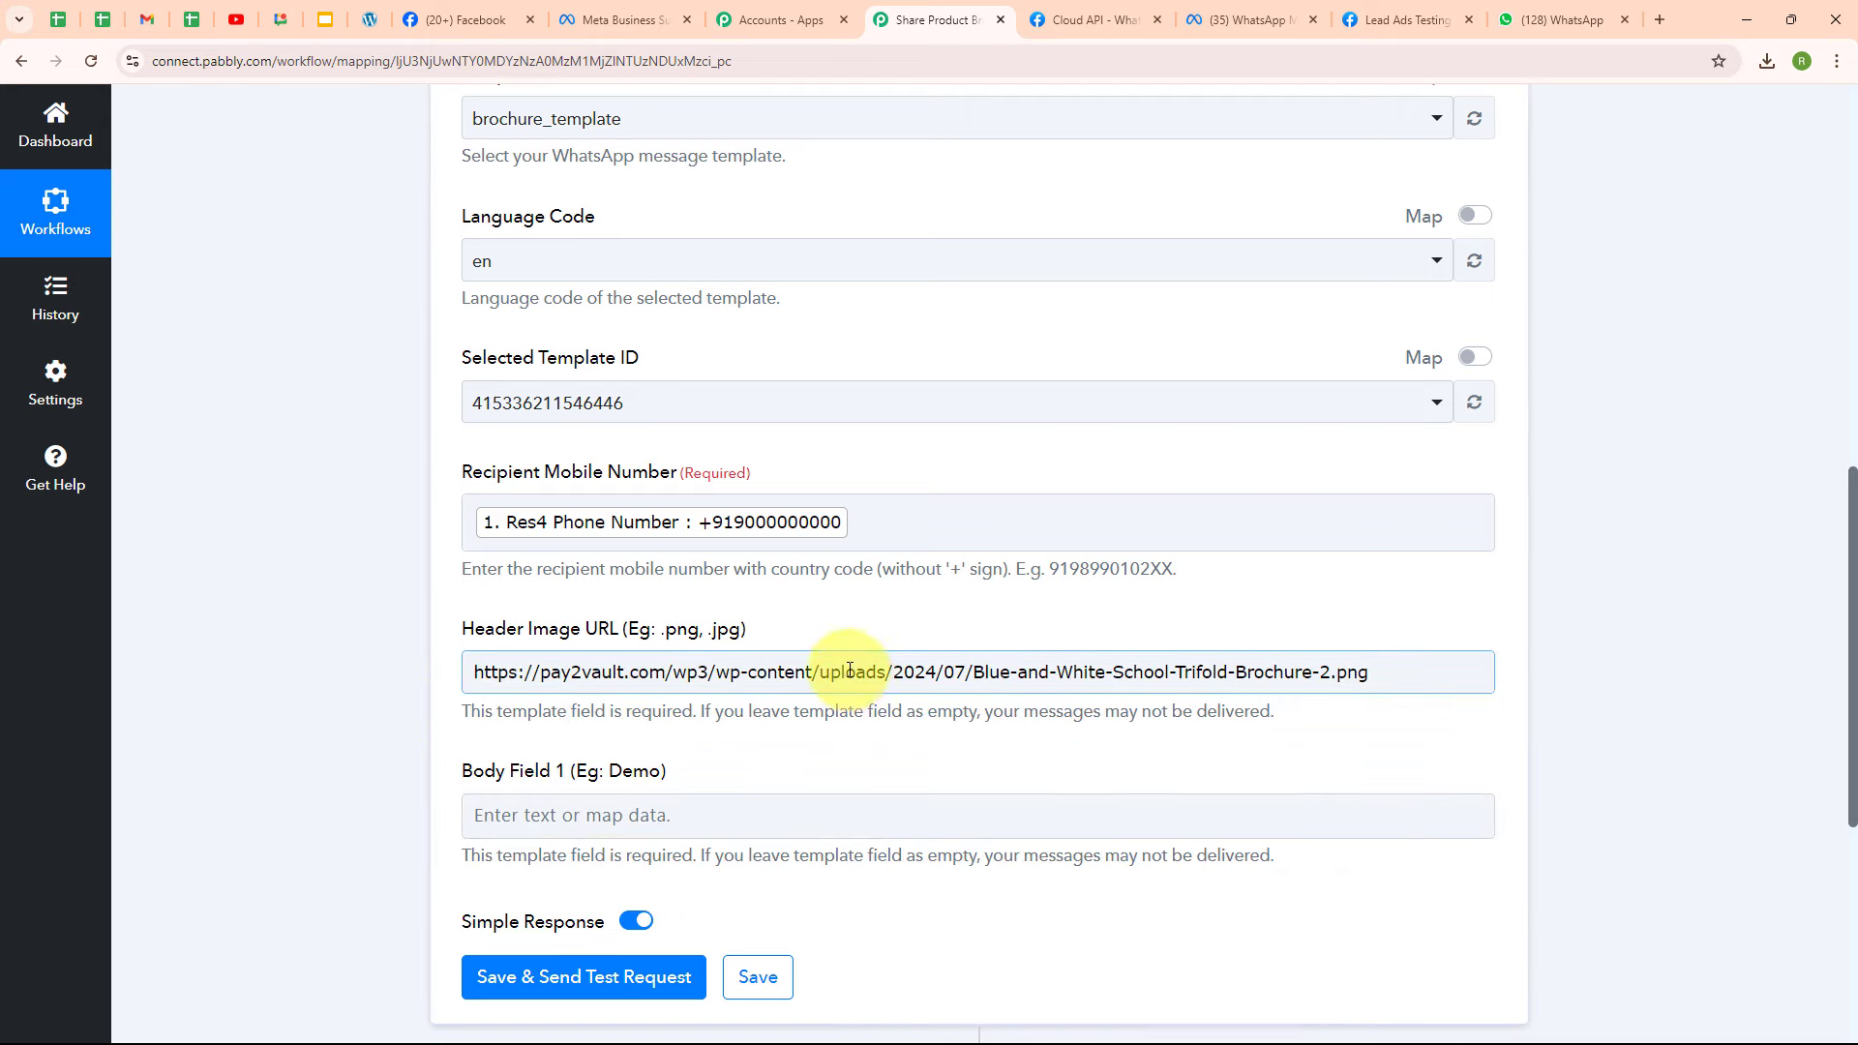
pyautogui.click(466, 811)
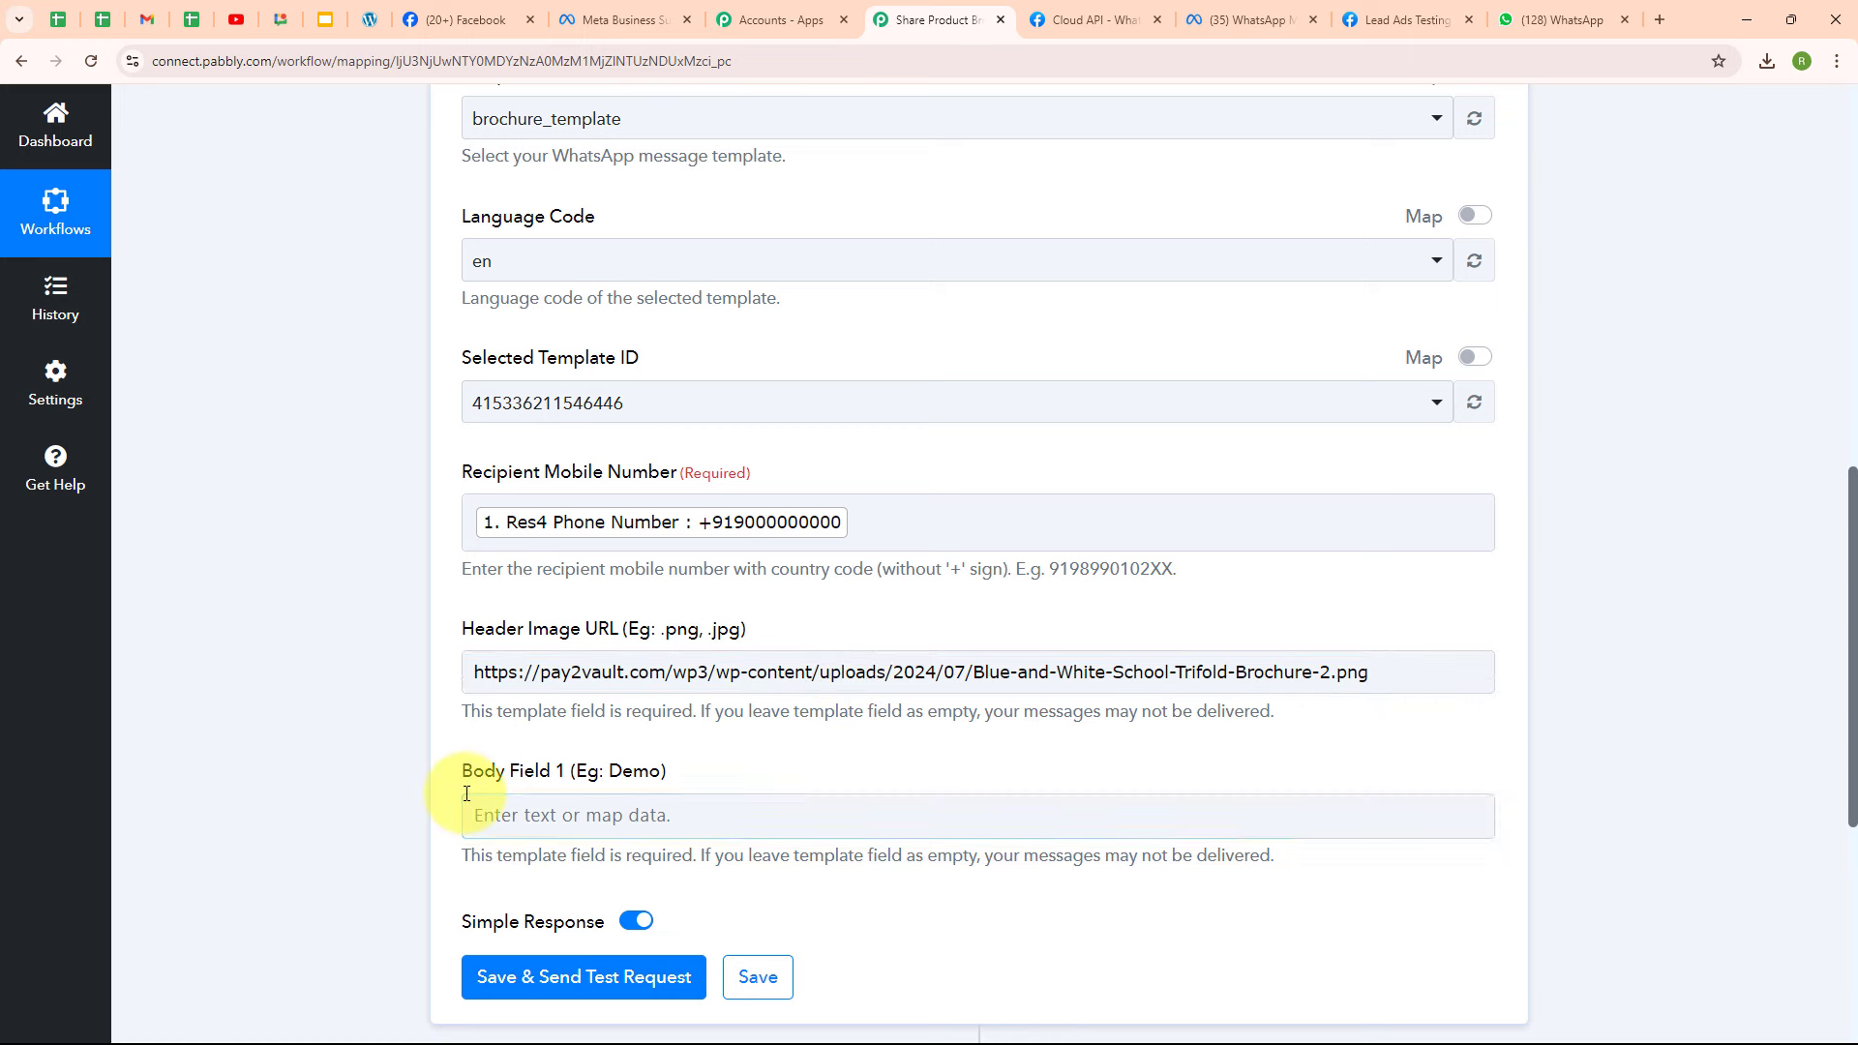
pyautogui.click(540, 792)
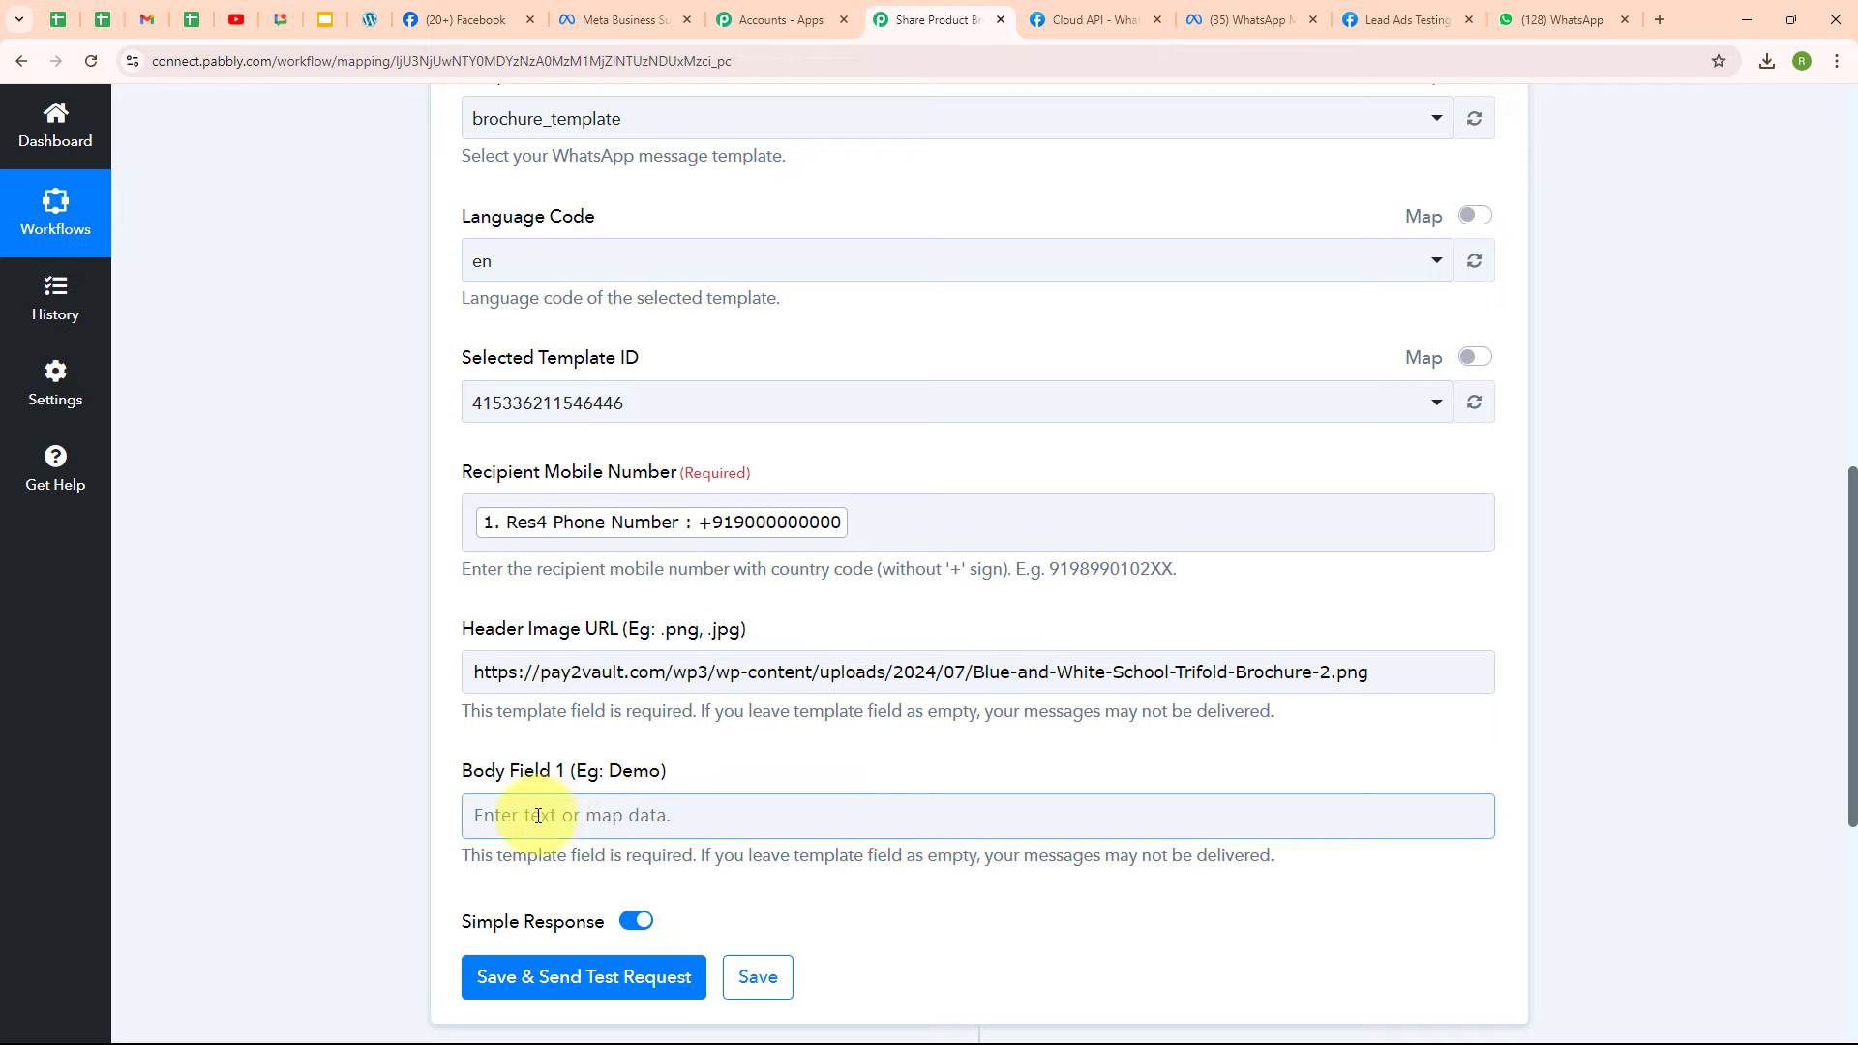
# - Map the Facebook lead's first name into Body Field 1
pyautogui.click(490, 816)
pyautogui.scroll(-4, 741, 814)
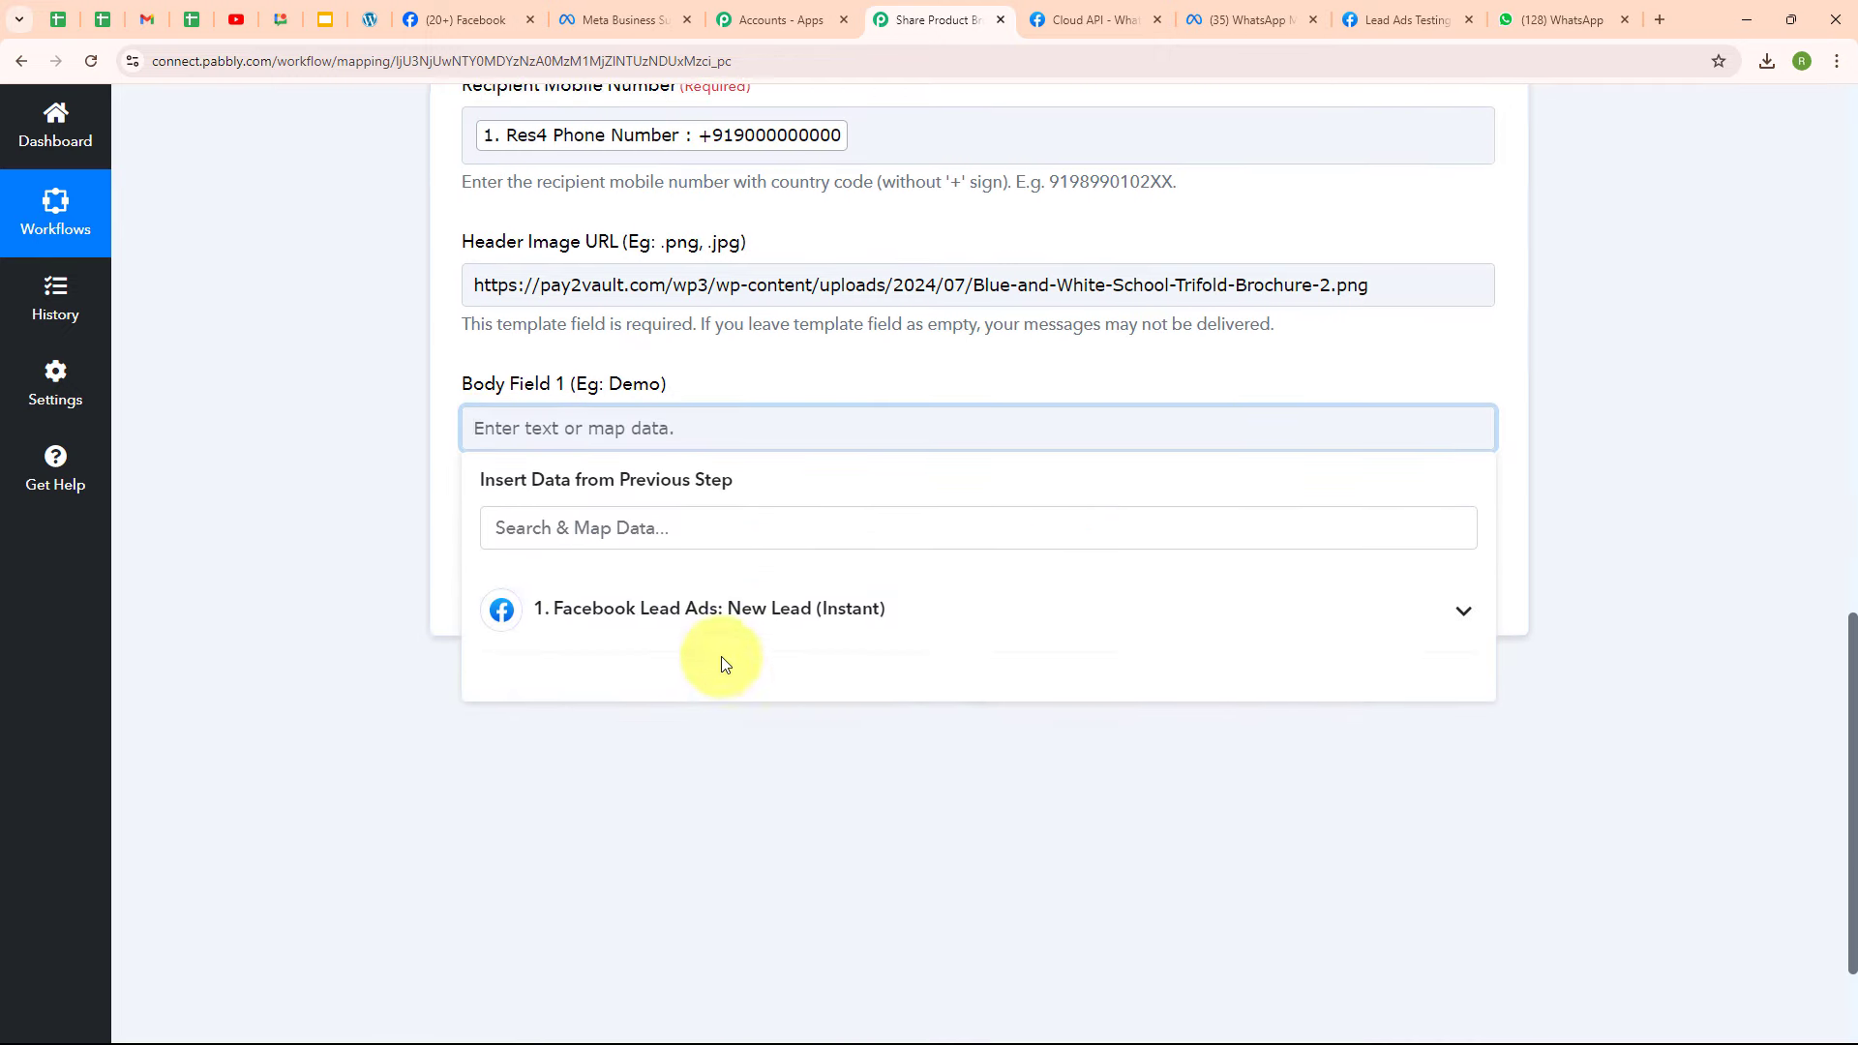
pyautogui.click(720, 640)
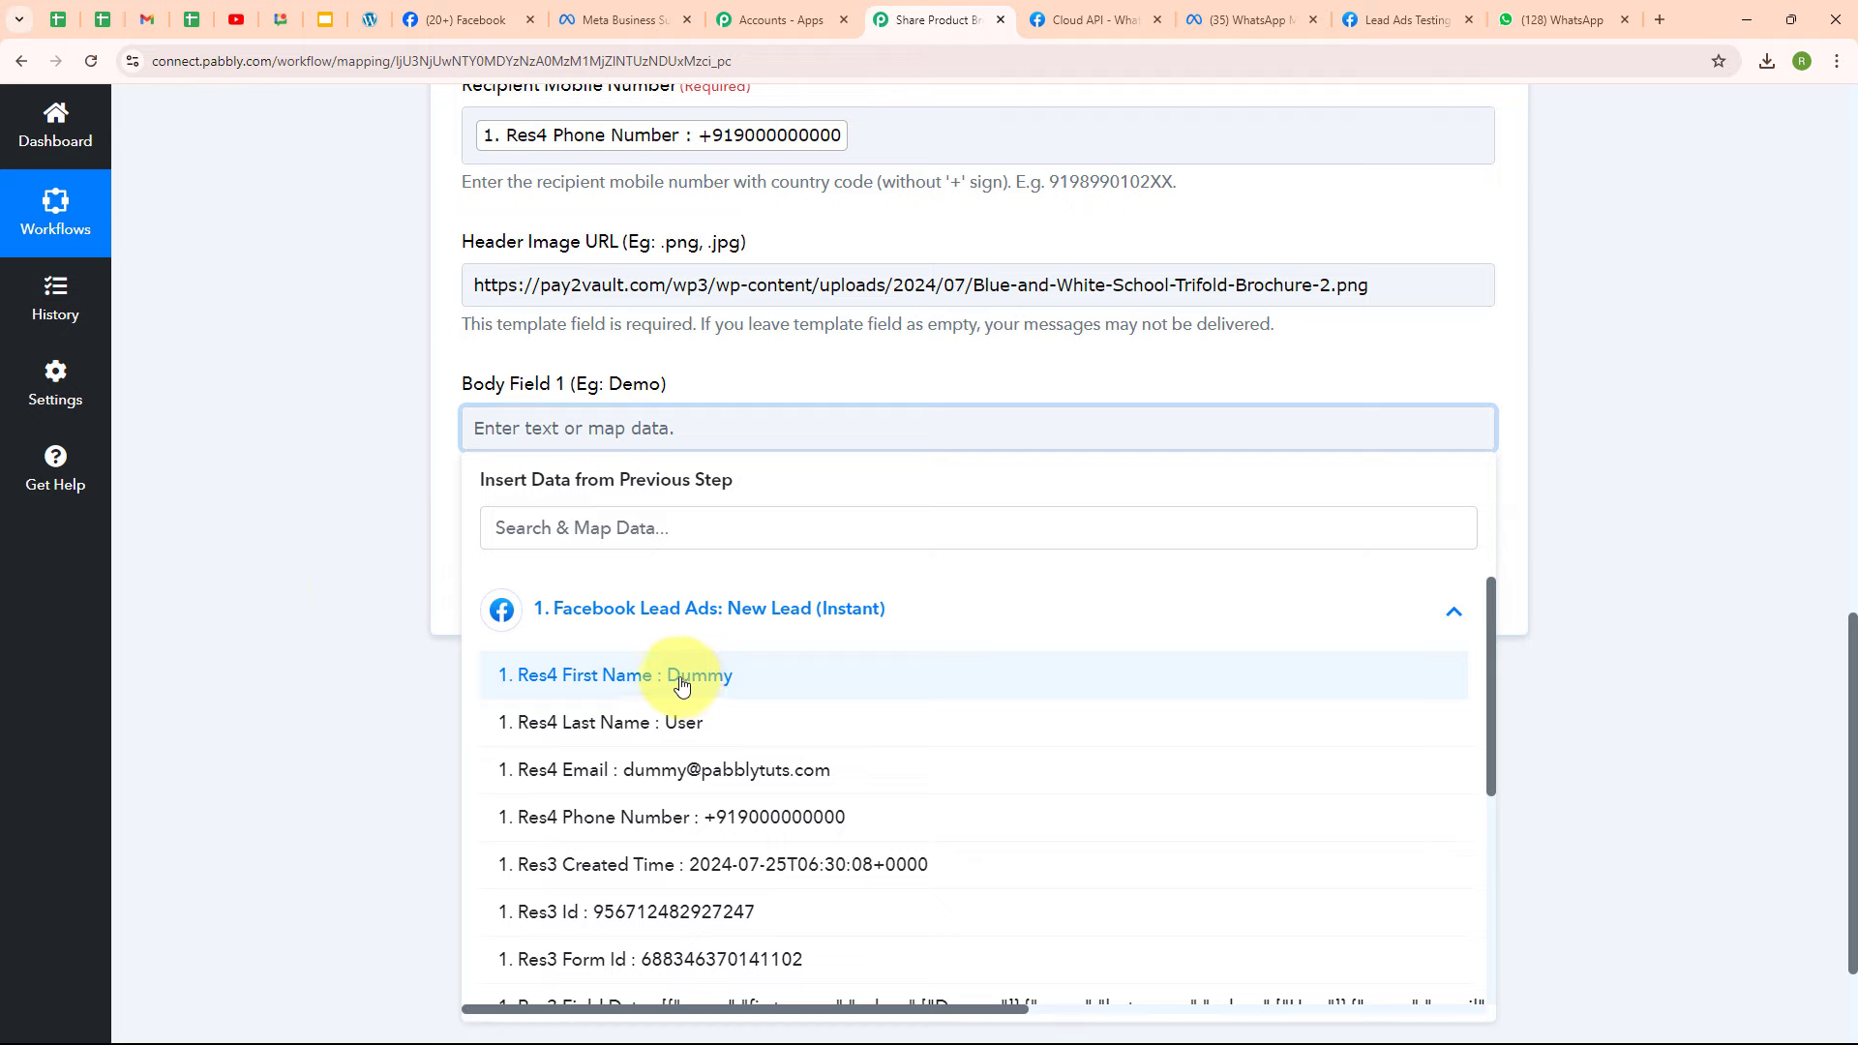
pyautogui.click(686, 677)
pyautogui.click(368, 605)
pyautogui.scroll(1, 1061, 566)
pyautogui.scroll(3, 1062, 567)
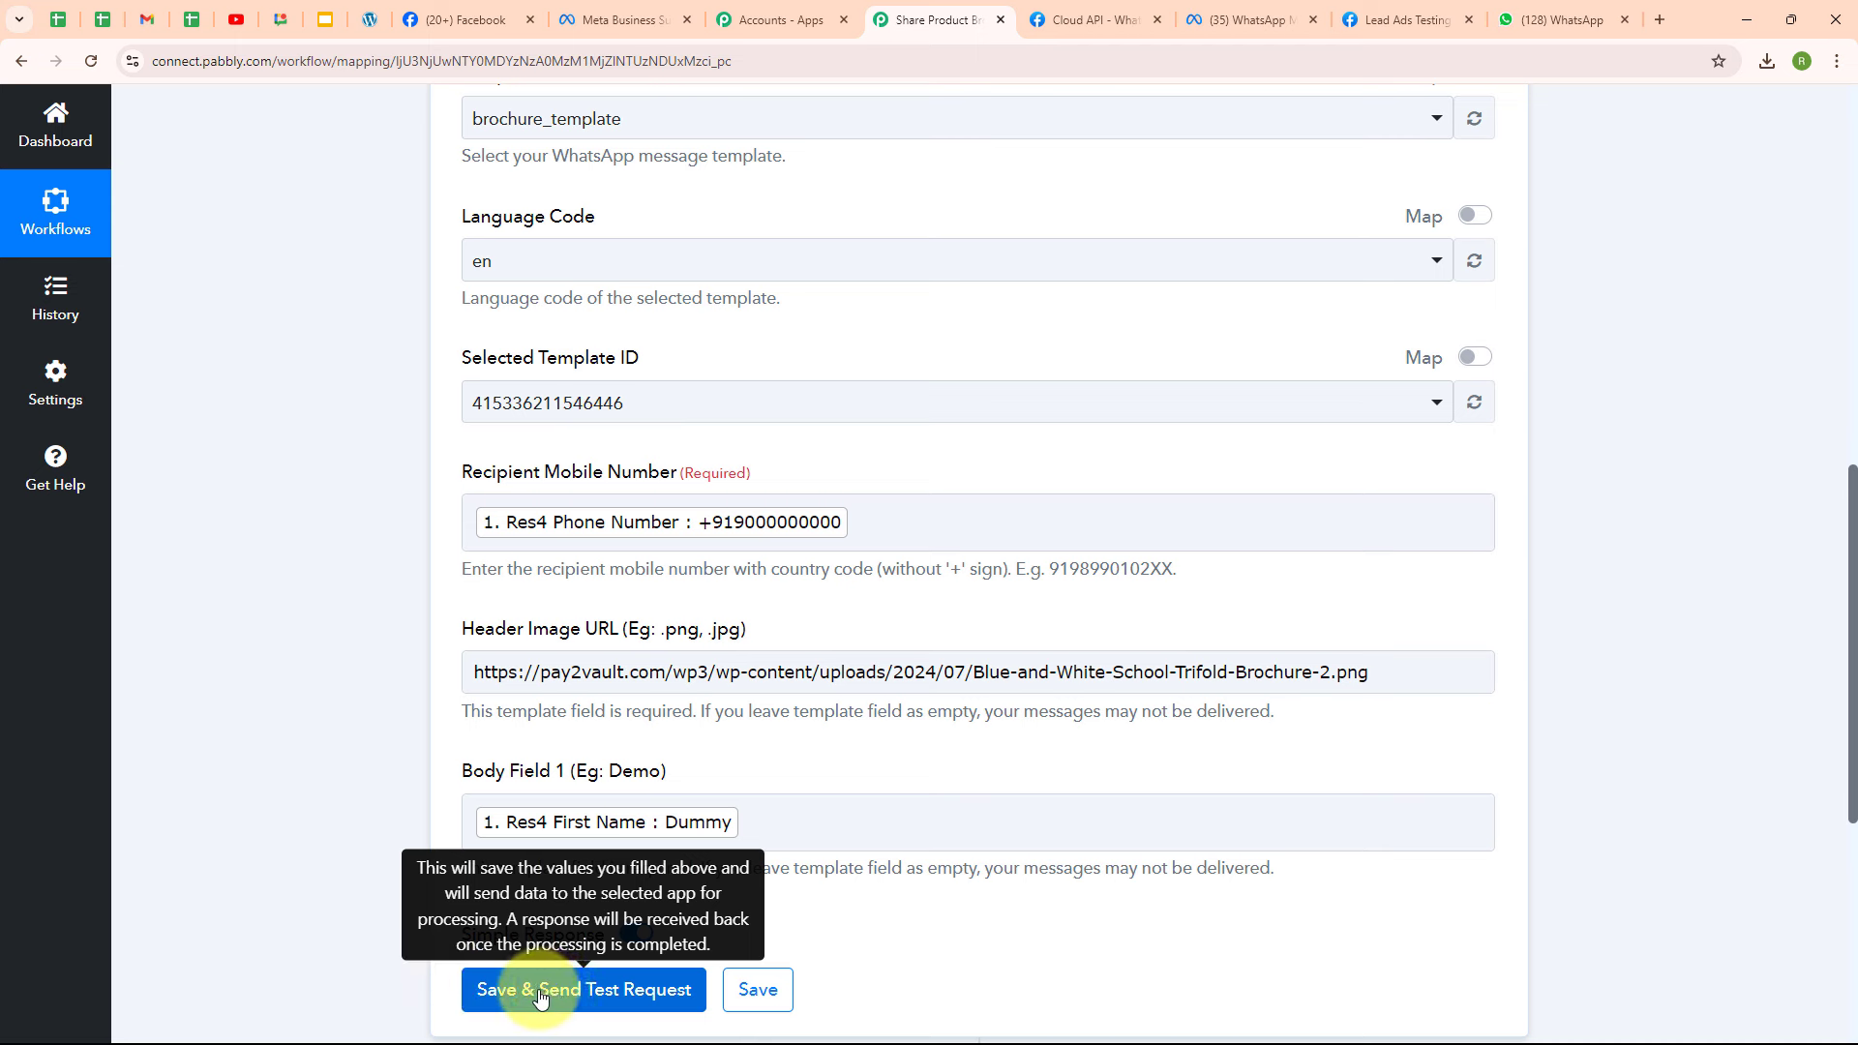
# - Replace the mapped recipient number with a pasted fixed test phone number
pyautogui.click(899, 527)
pyautogui.press('BackSpace')
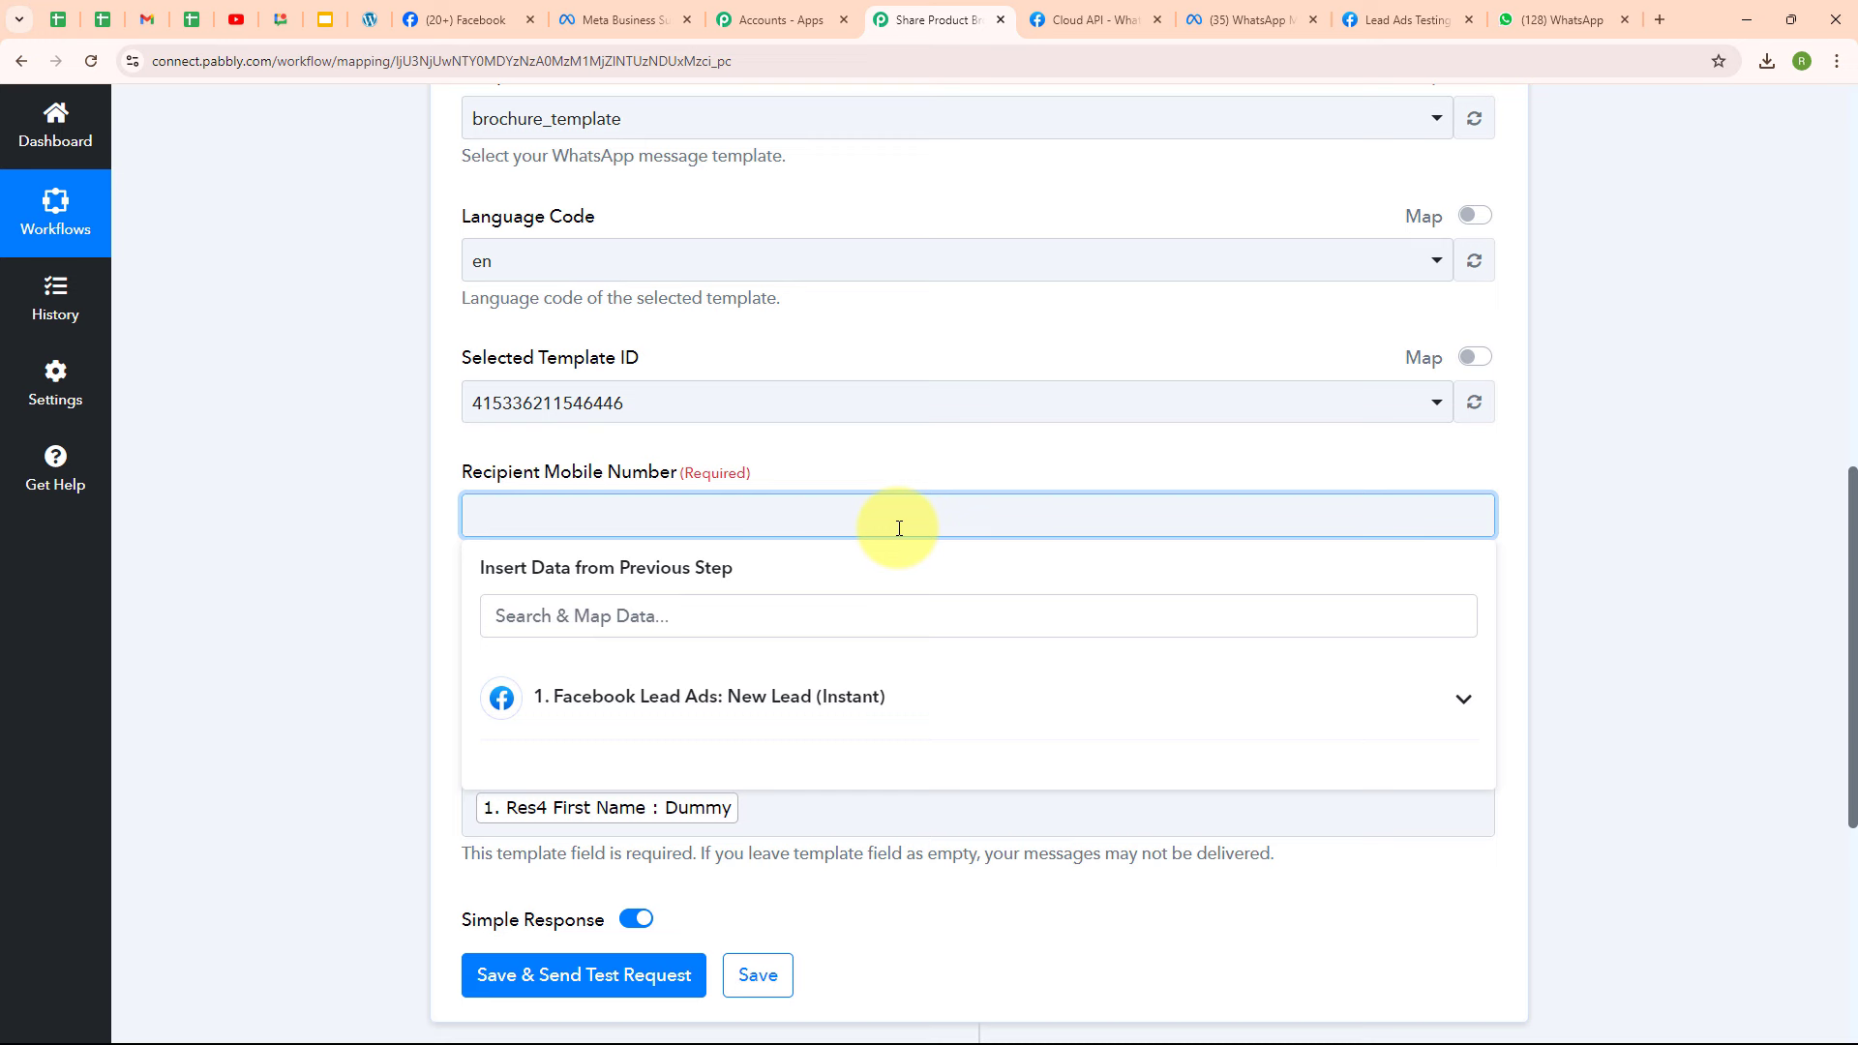
pyautogui.hotkey('ctrl', 'v')
# - Save the step and send a test request, confirming the response status is accepted
pyautogui.click(341, 515)
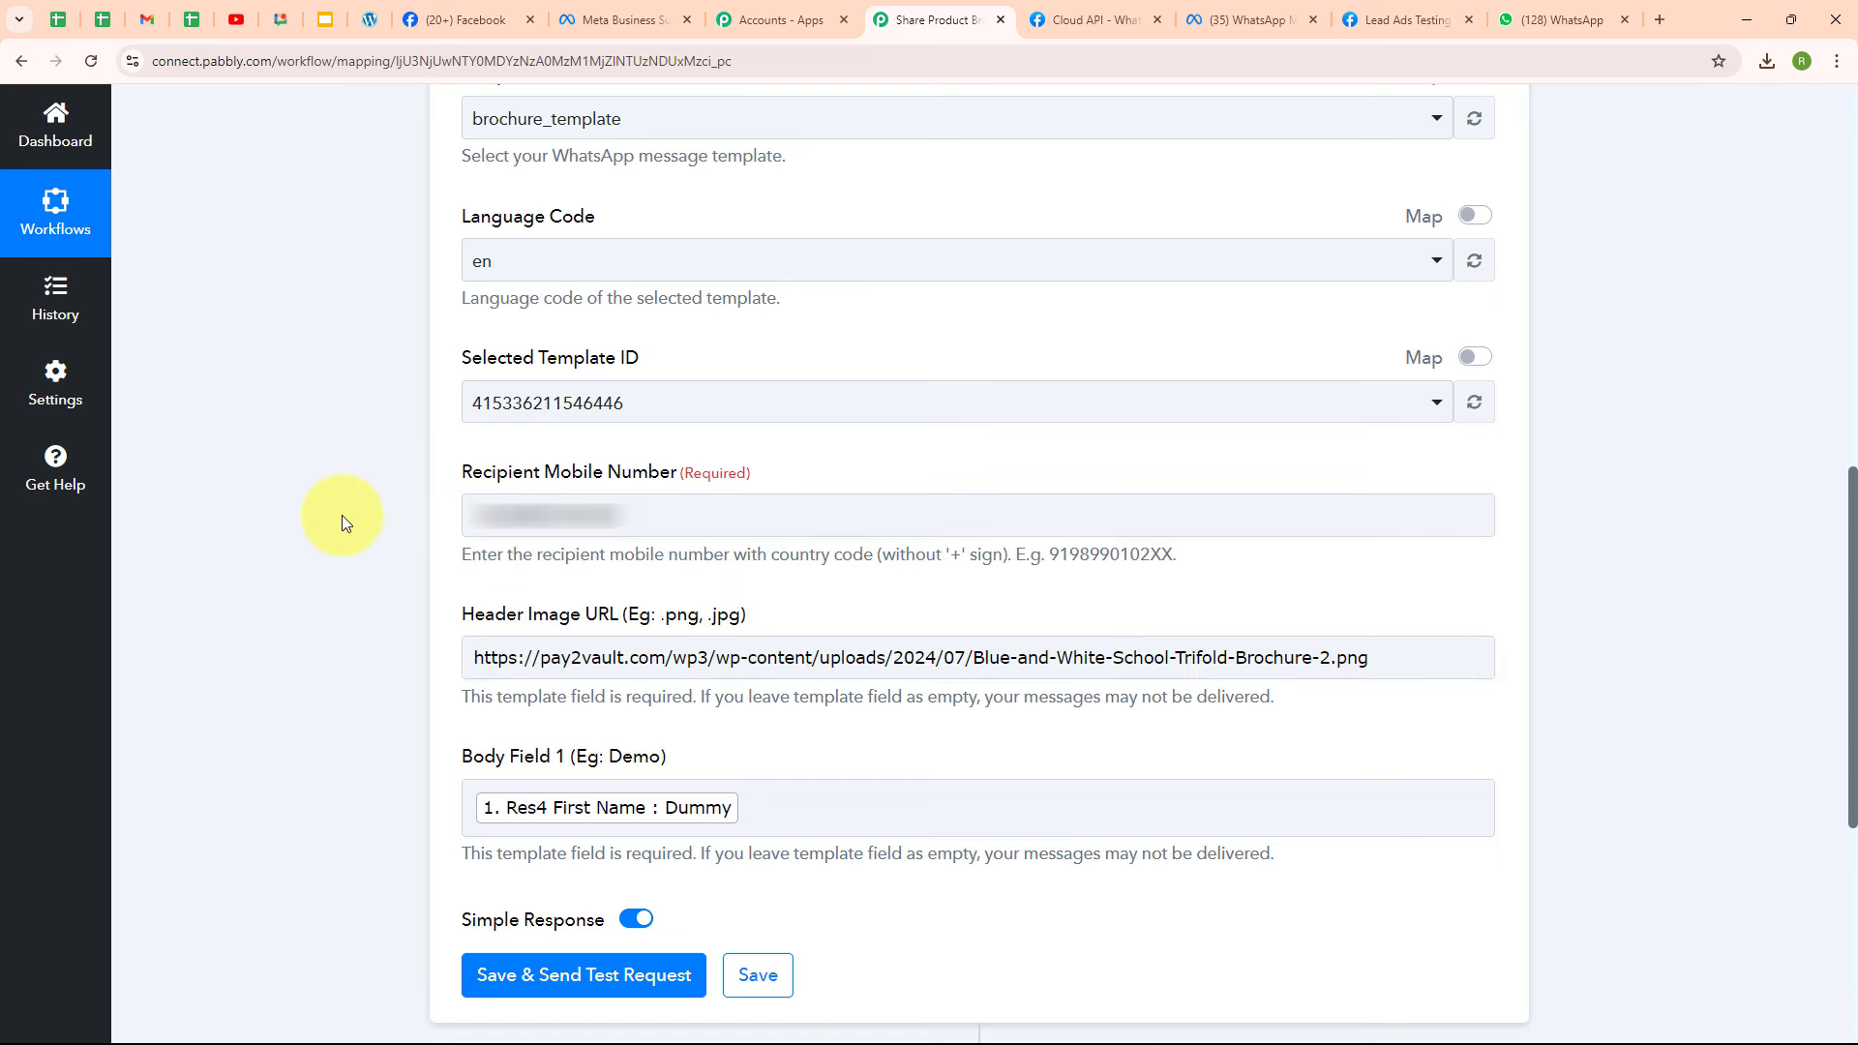
pyautogui.click(602, 982)
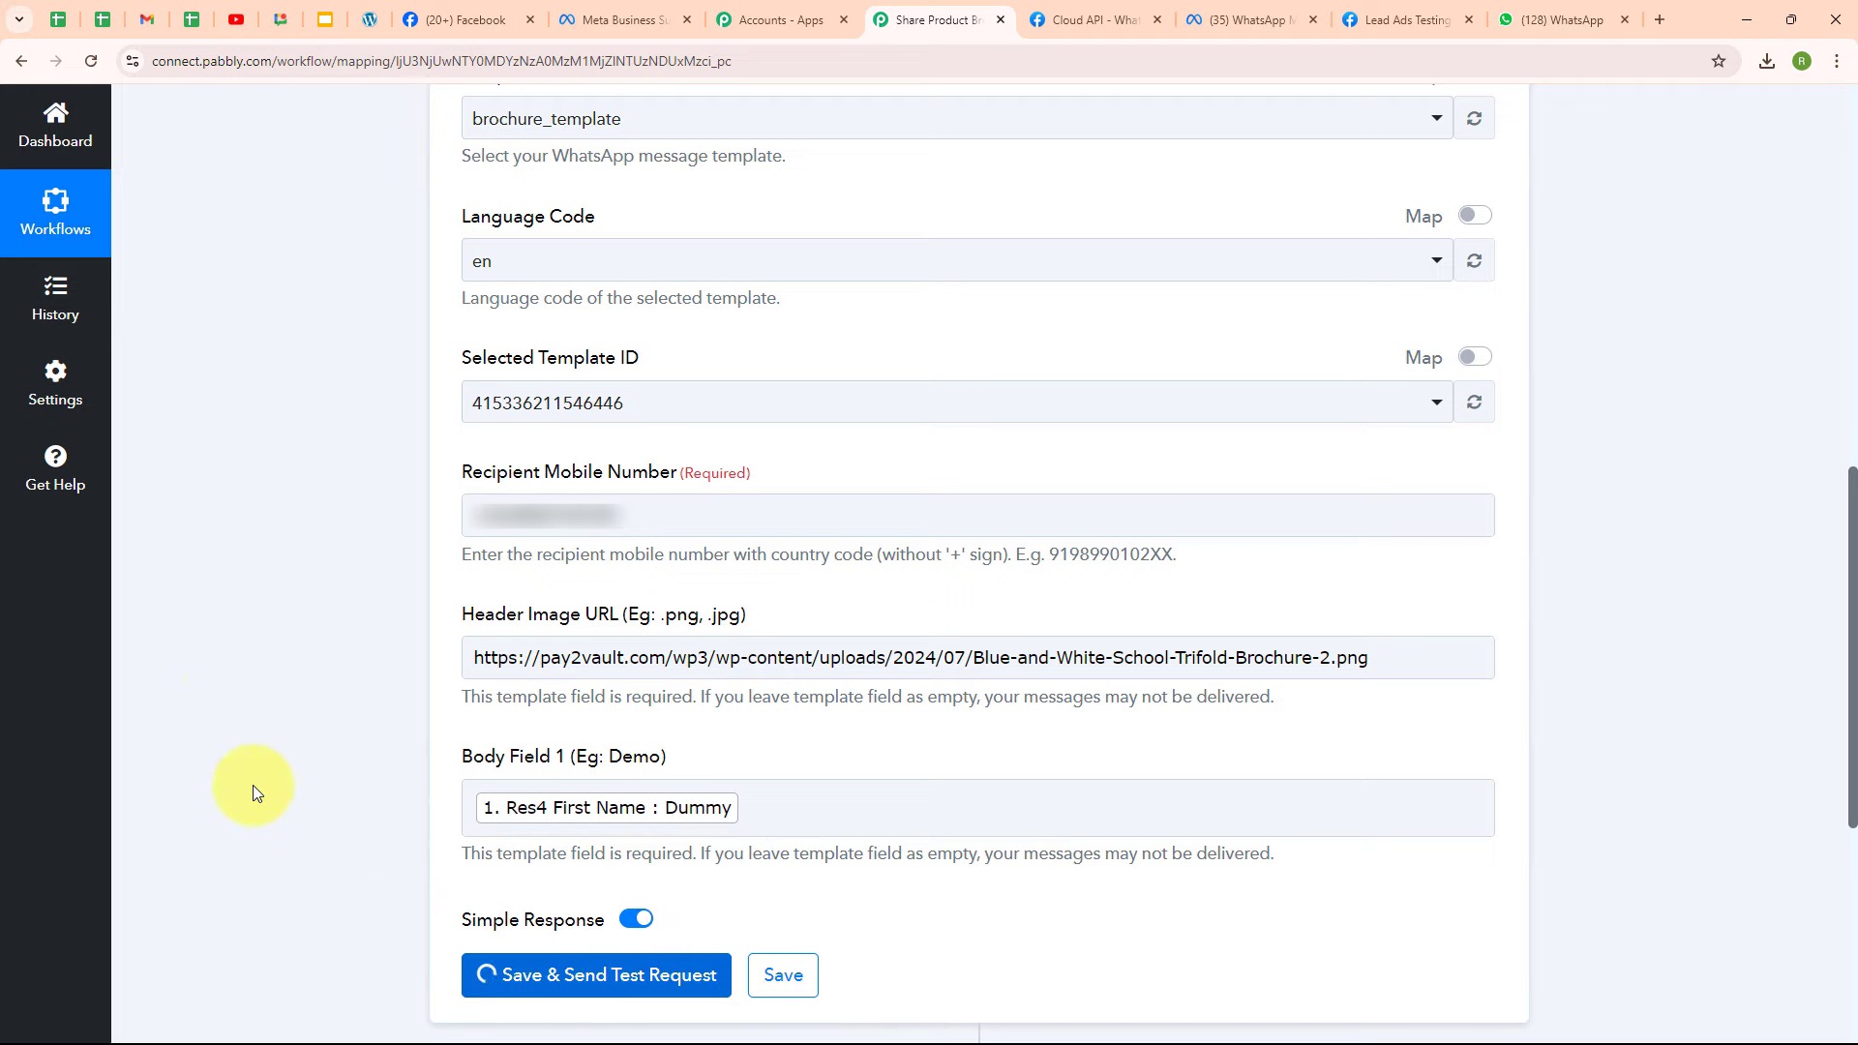
pyautogui.scroll(-7, 224, 682)
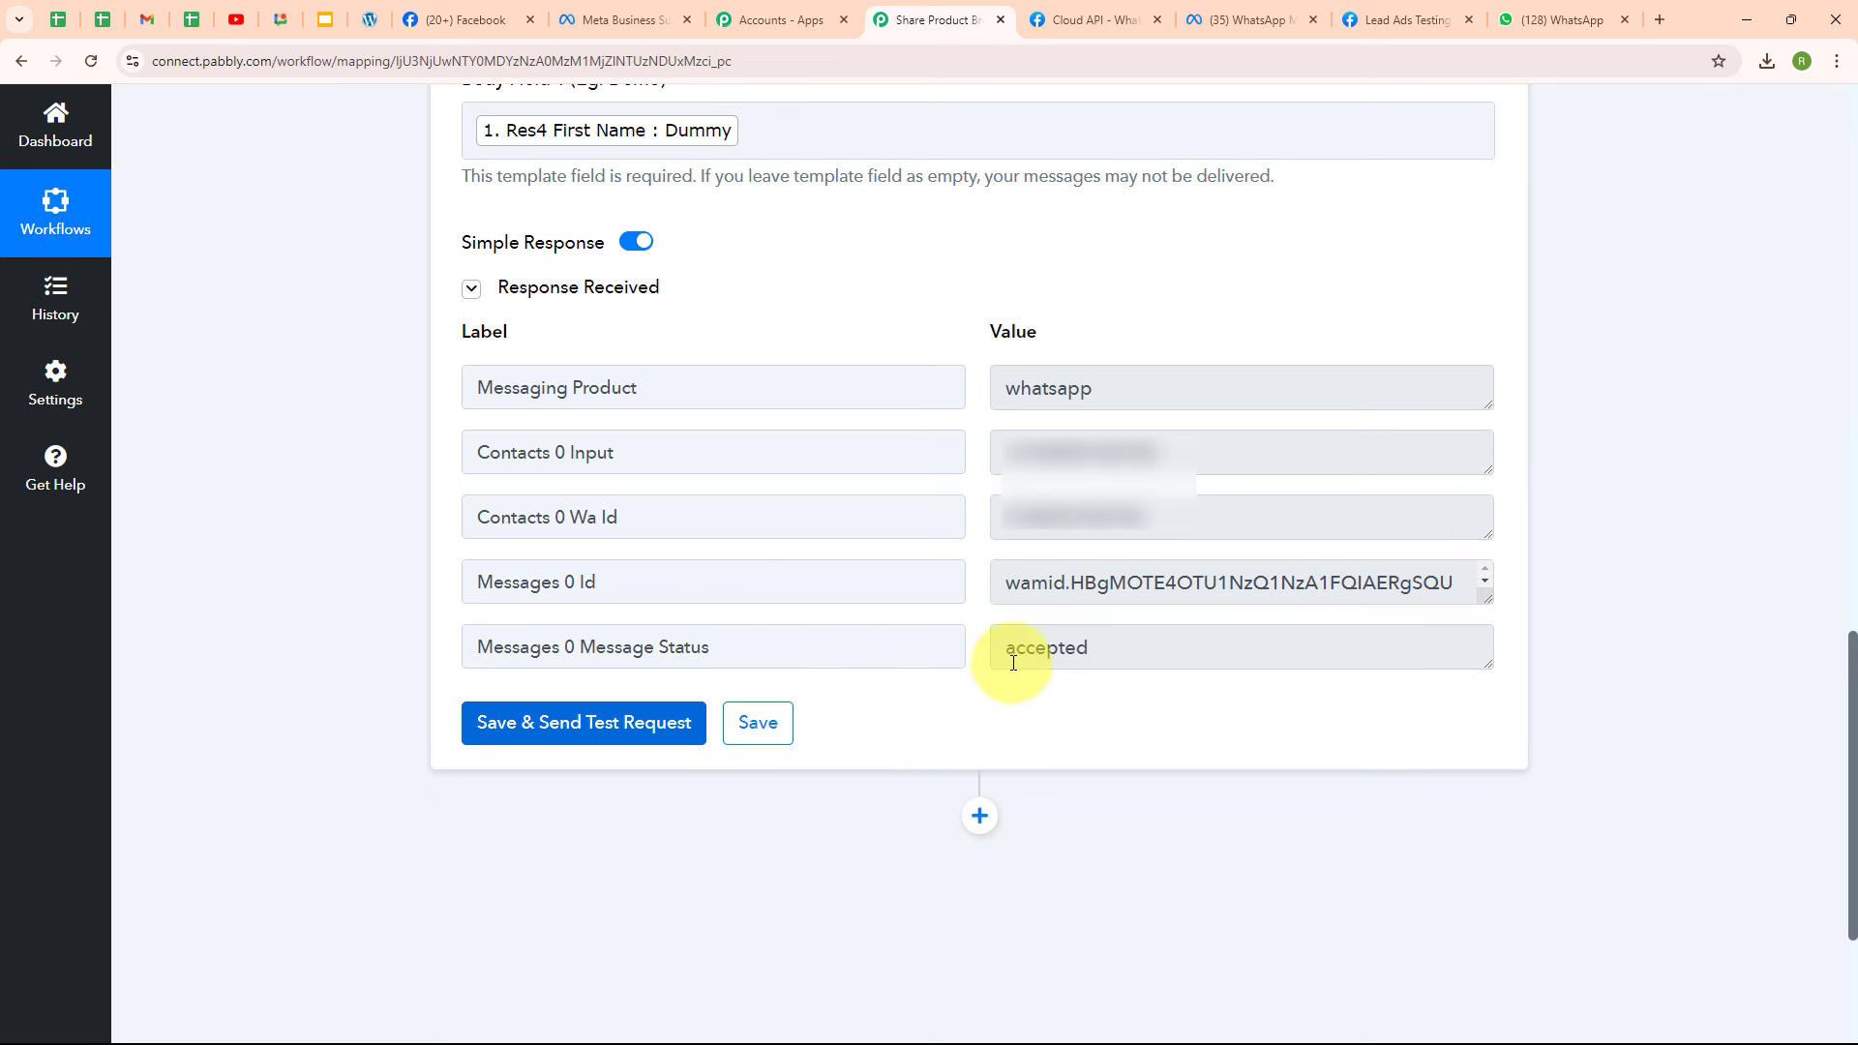
pyautogui.moveTo(1007, 650); pyautogui.dragTo(1141, 643)
pyautogui.click(1026, 699)
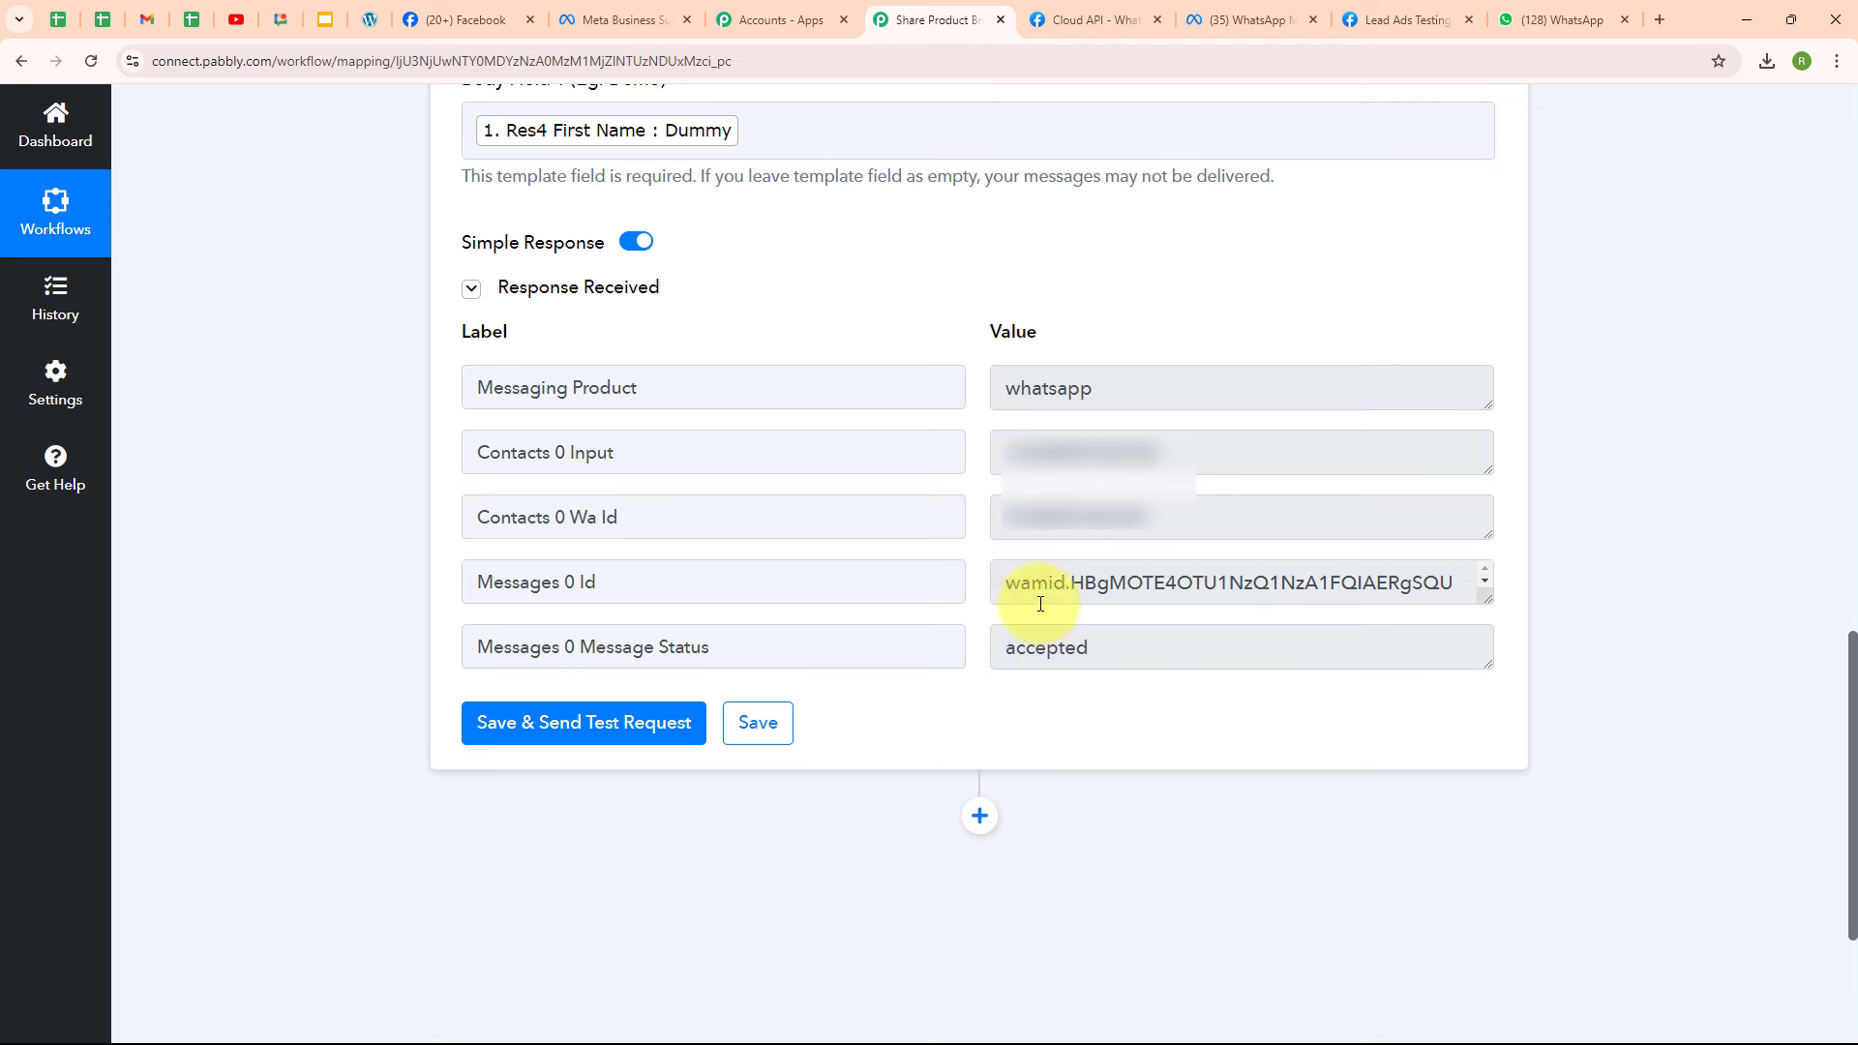
pyautogui.click(1537, 9)
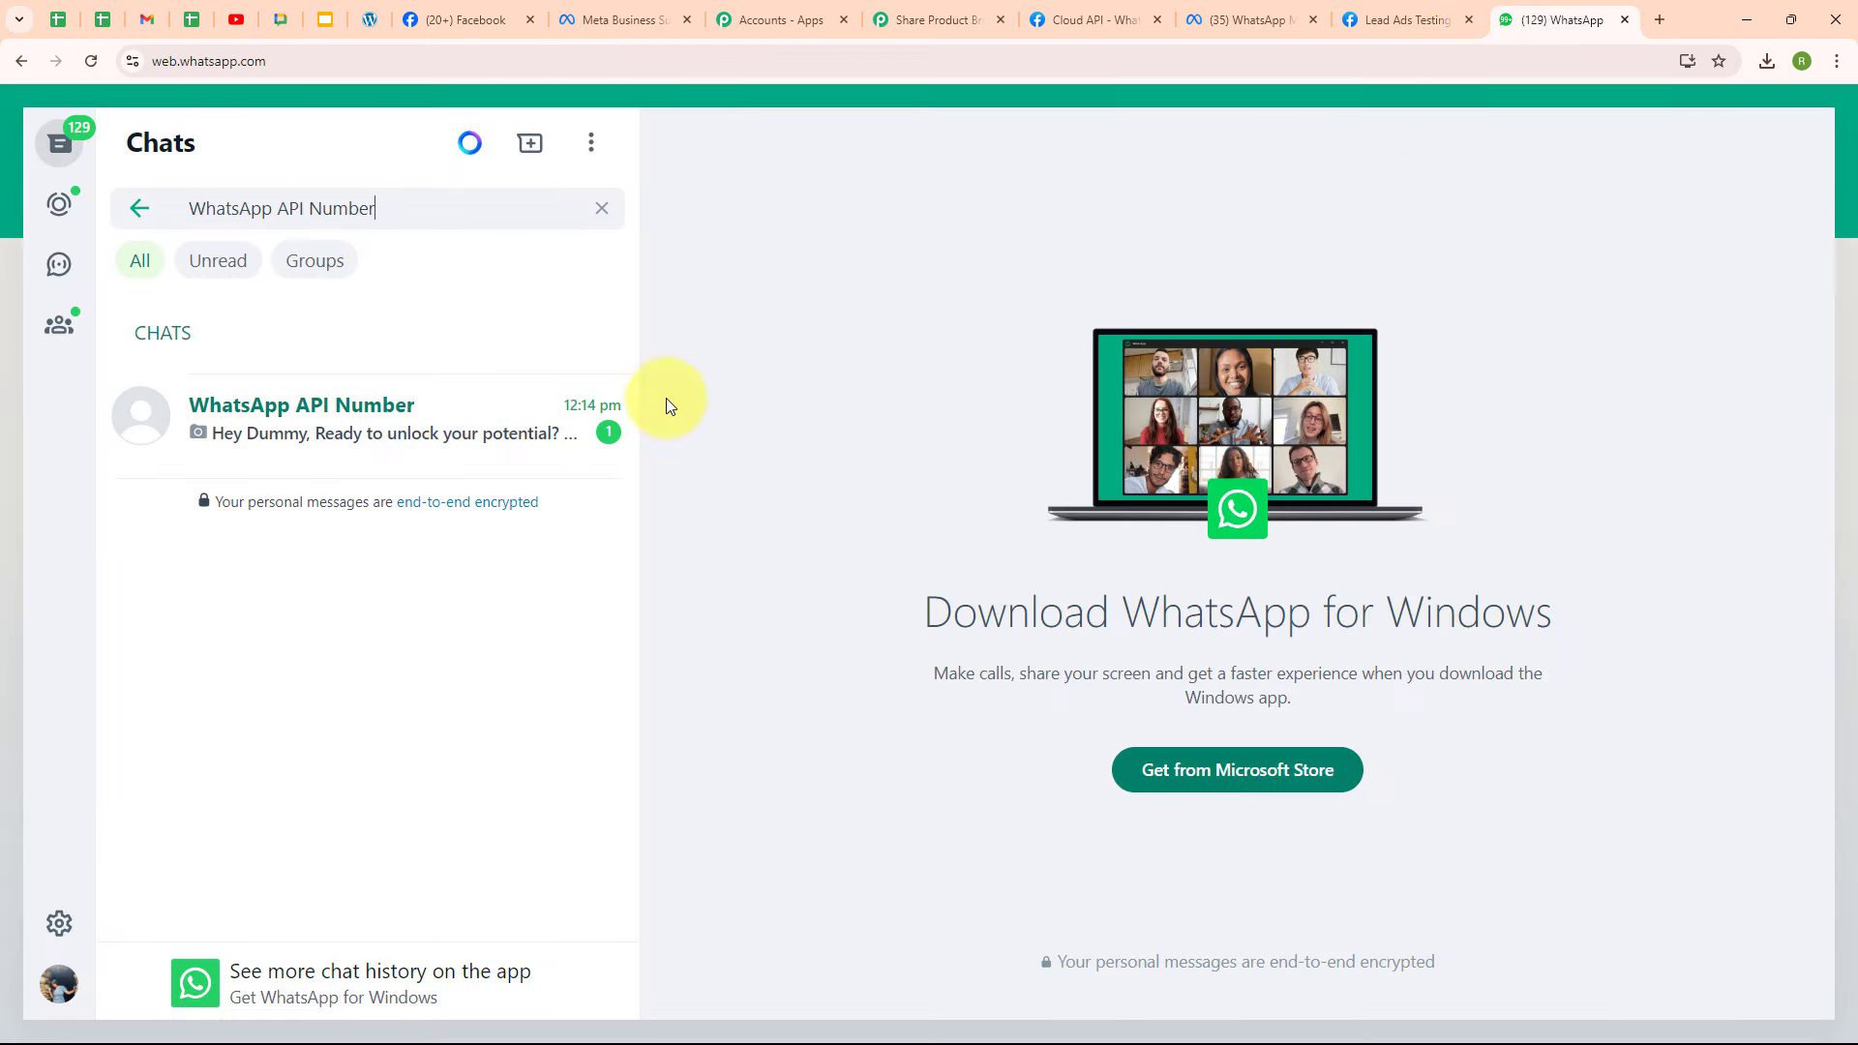
# - Read the brochure message in the WhatsApp API Number chat and view its image full size
pyautogui.click(376, 443)
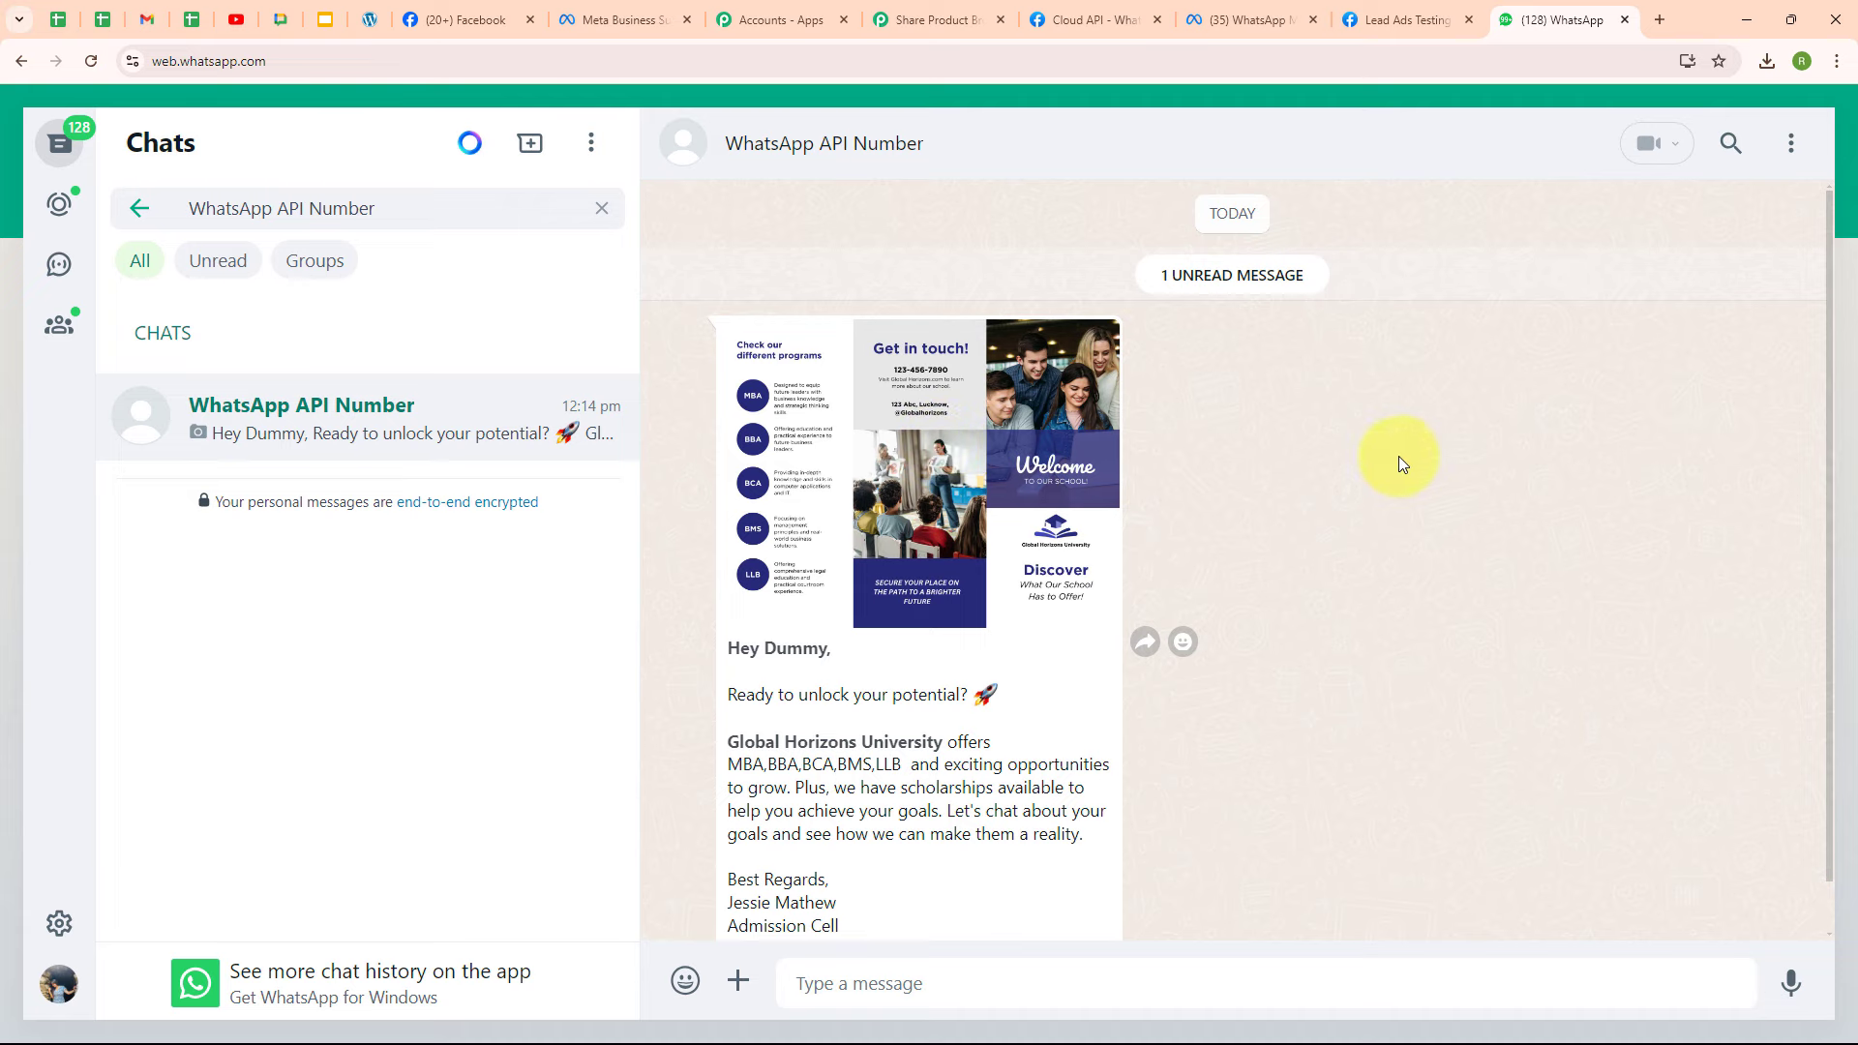
pyautogui.scroll(-1, 971, 357)
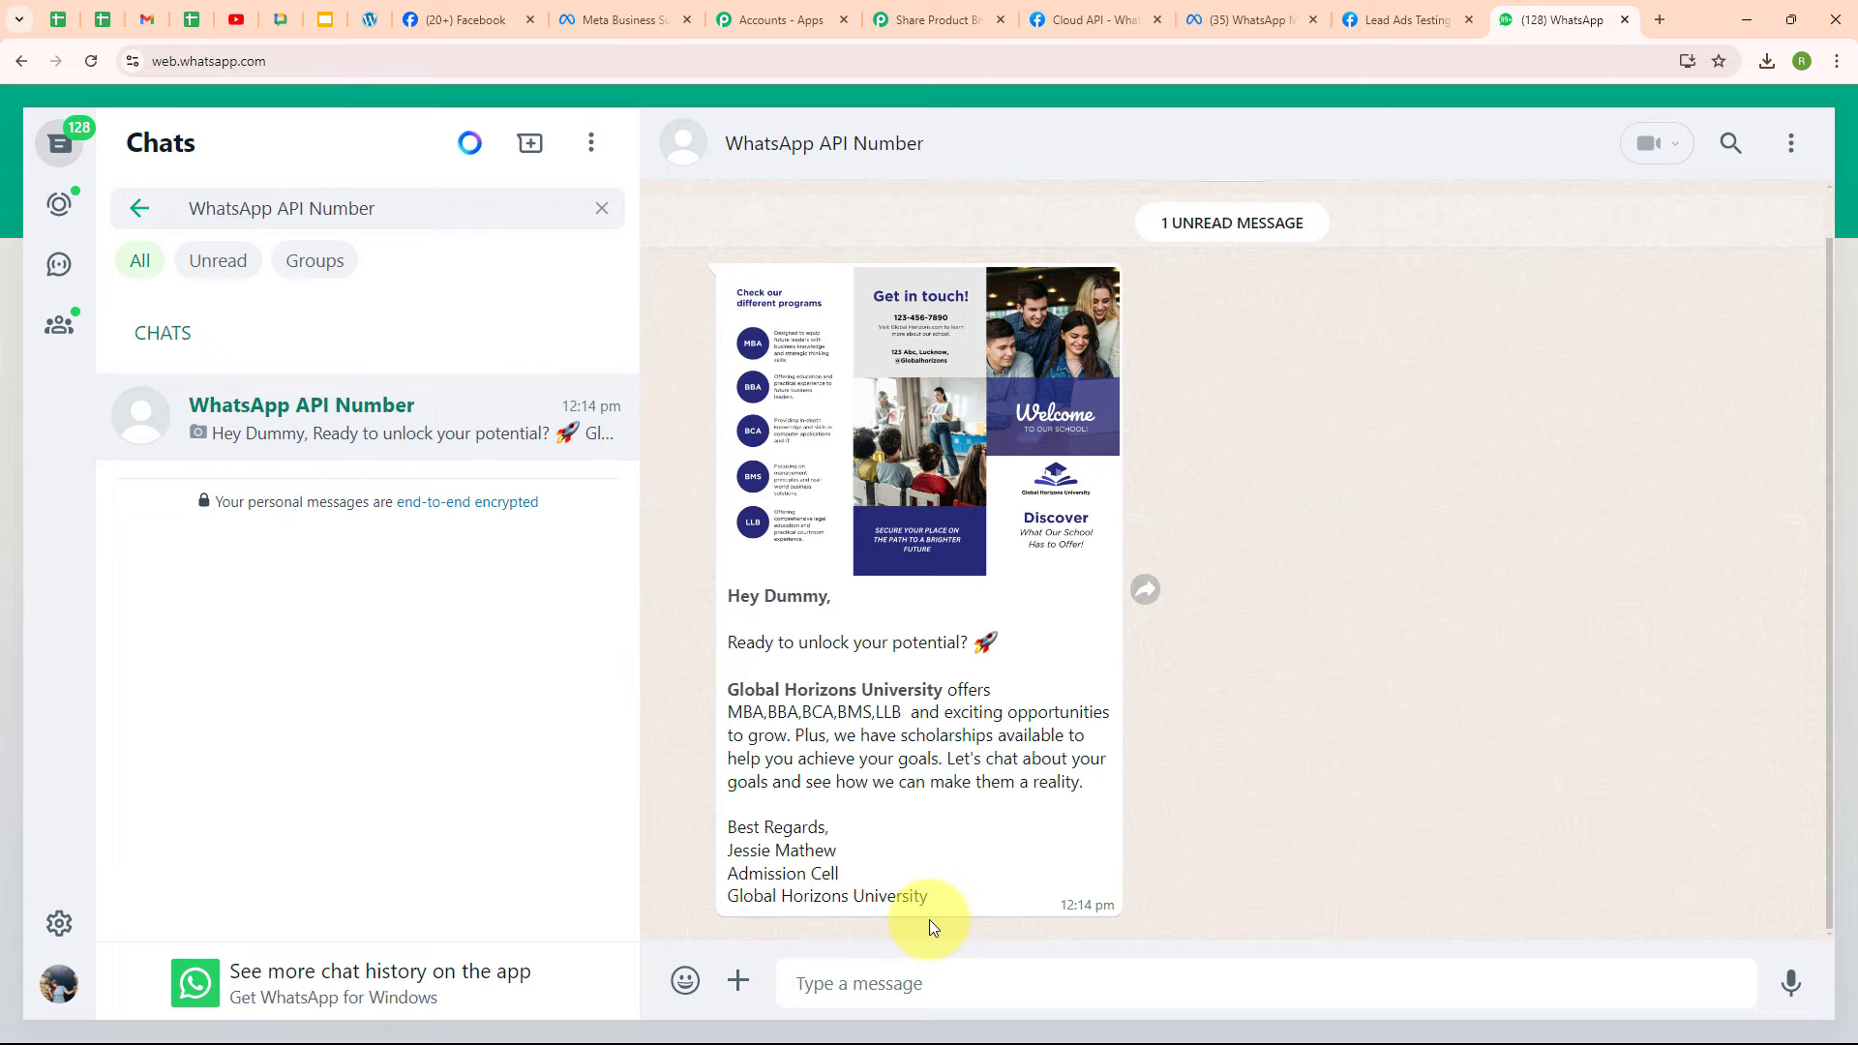
pyautogui.click(914, 454)
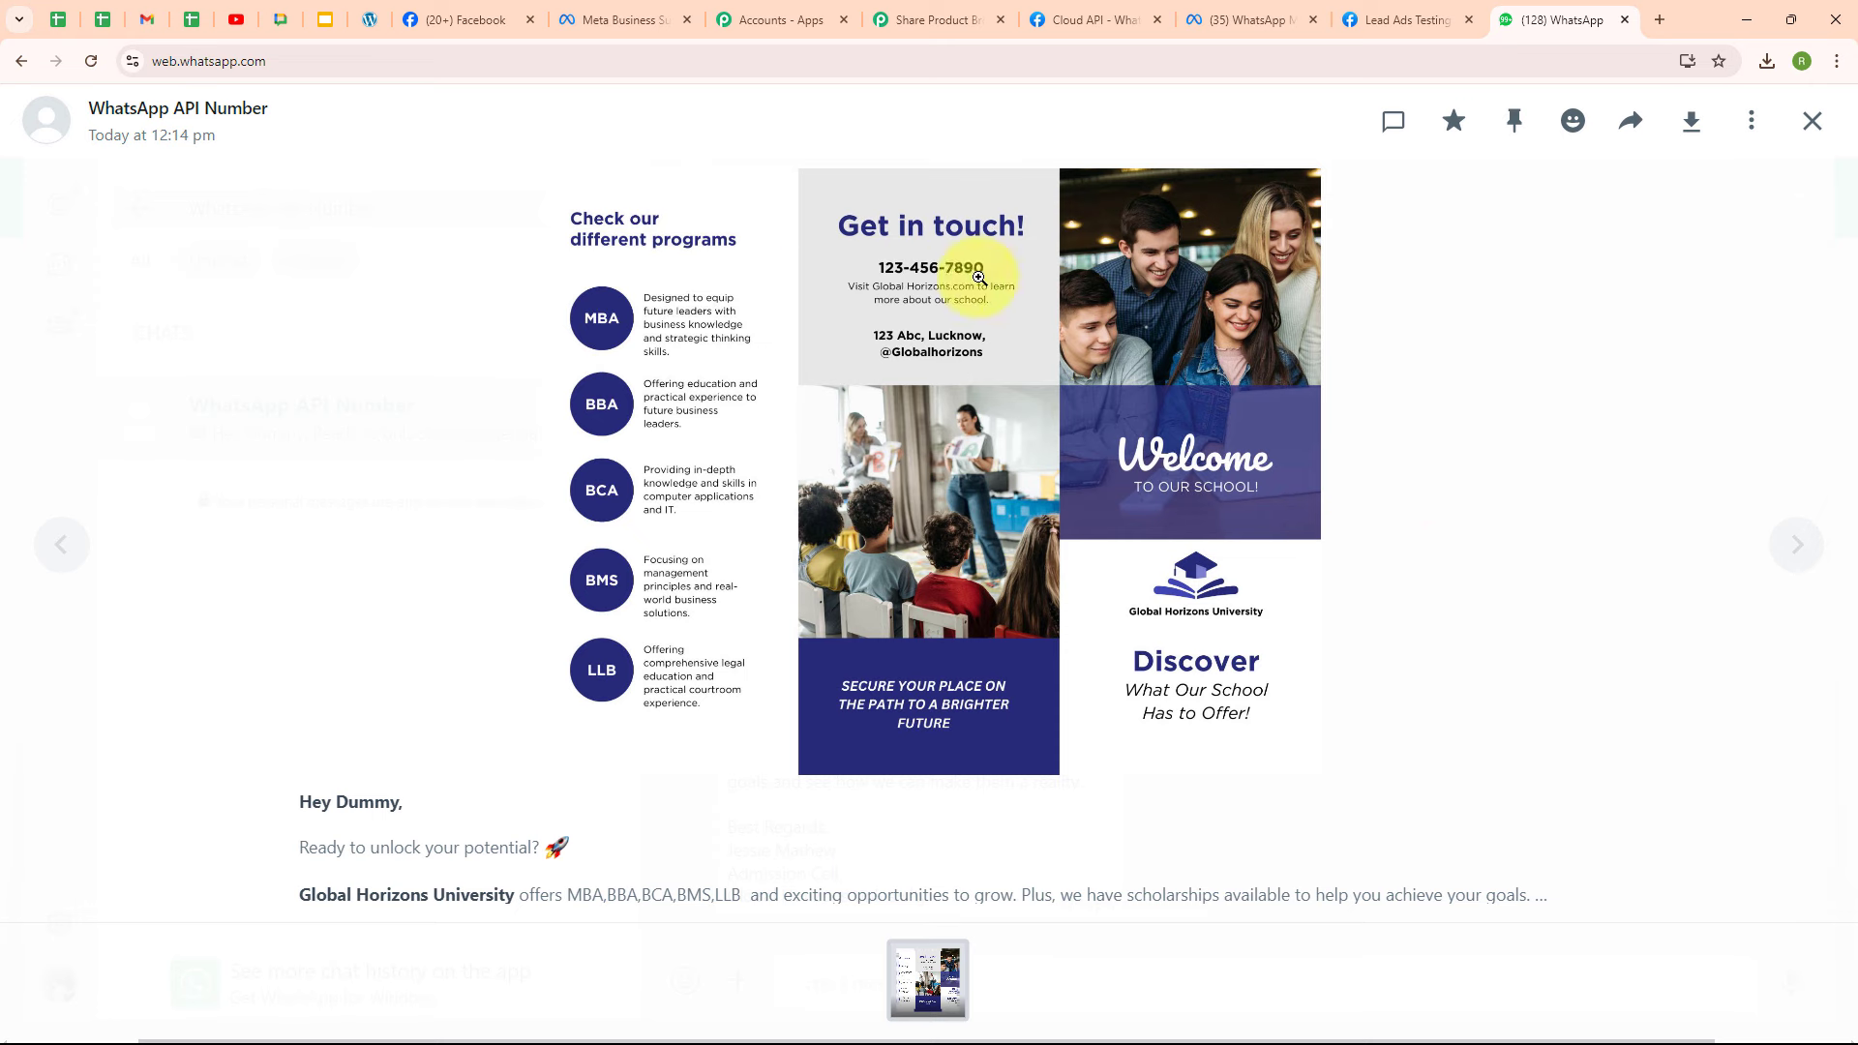
pyautogui.click(903, 8)
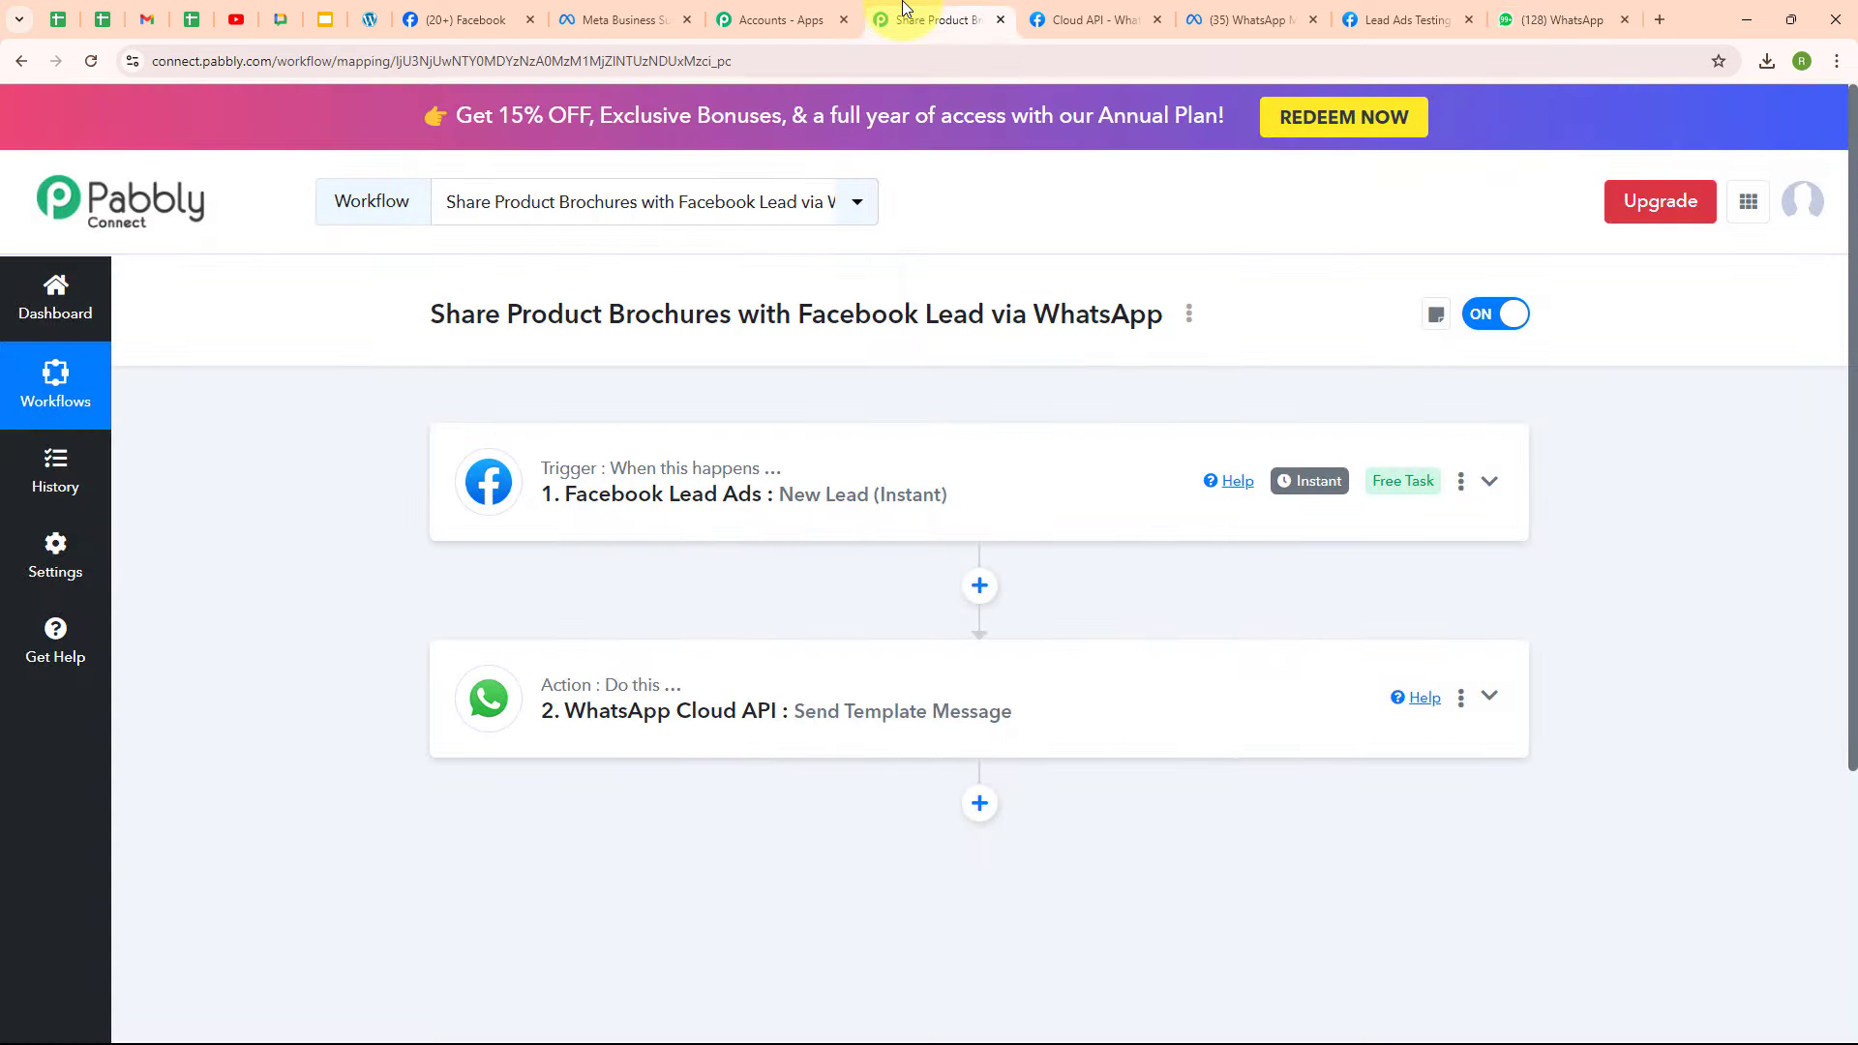